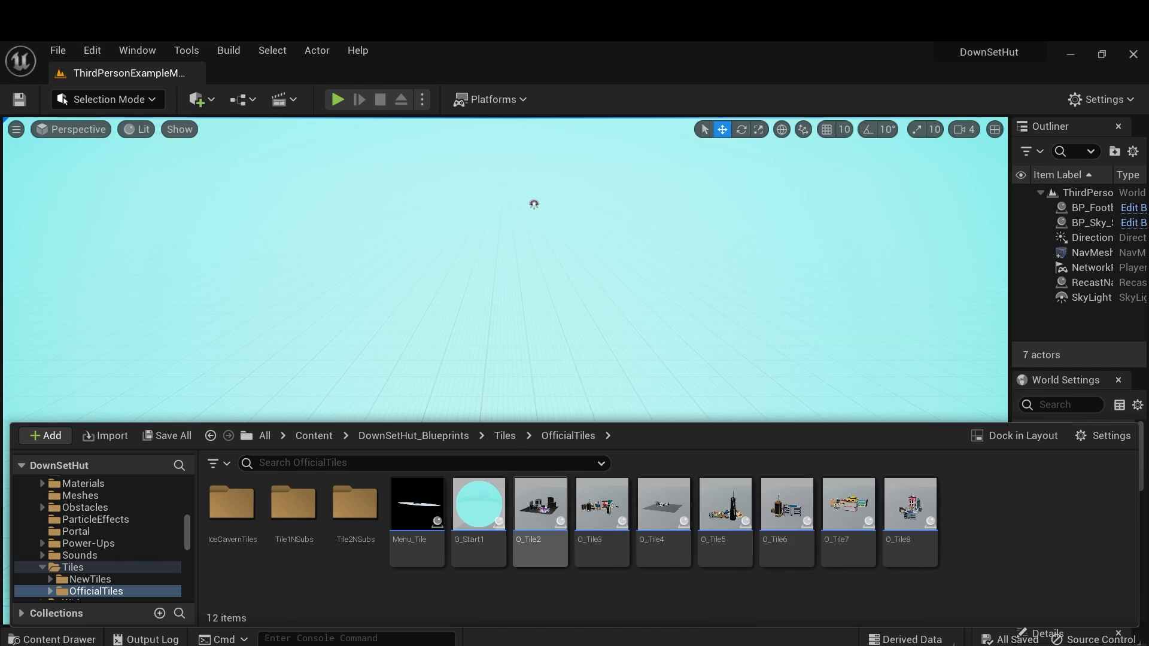
Open the O_Tile2_1 blueprint from the Tile2NSubs folder and examine its Spawn Obstacles graph.
left_click(363, 516)
double_click(363, 516)
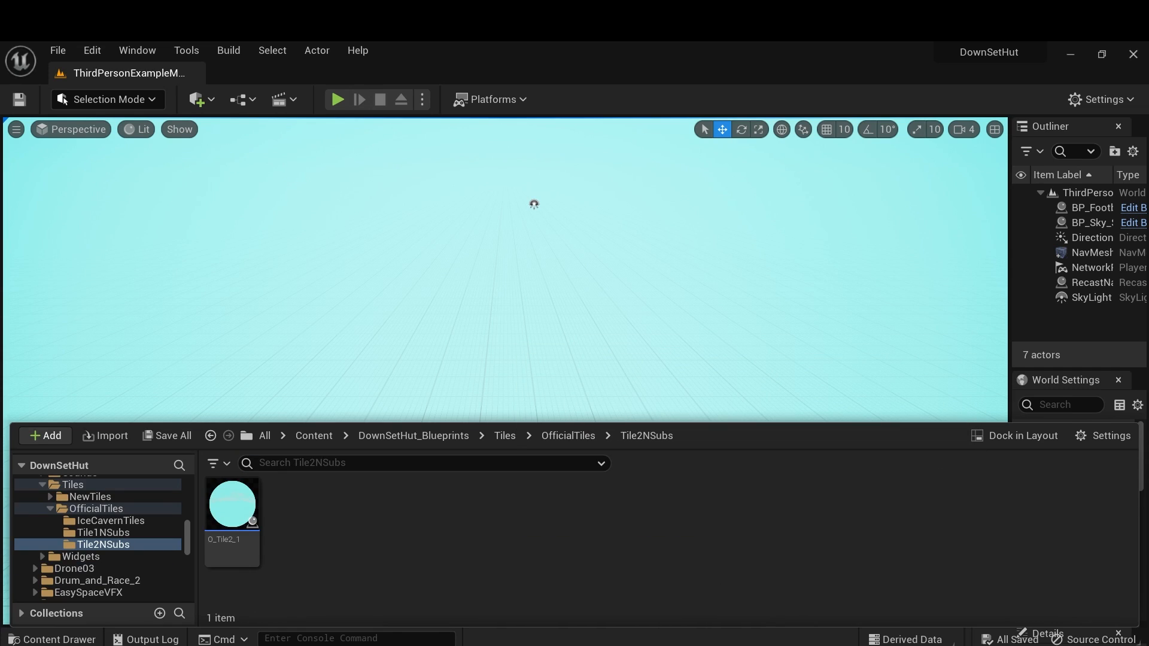
left_click(237, 515)
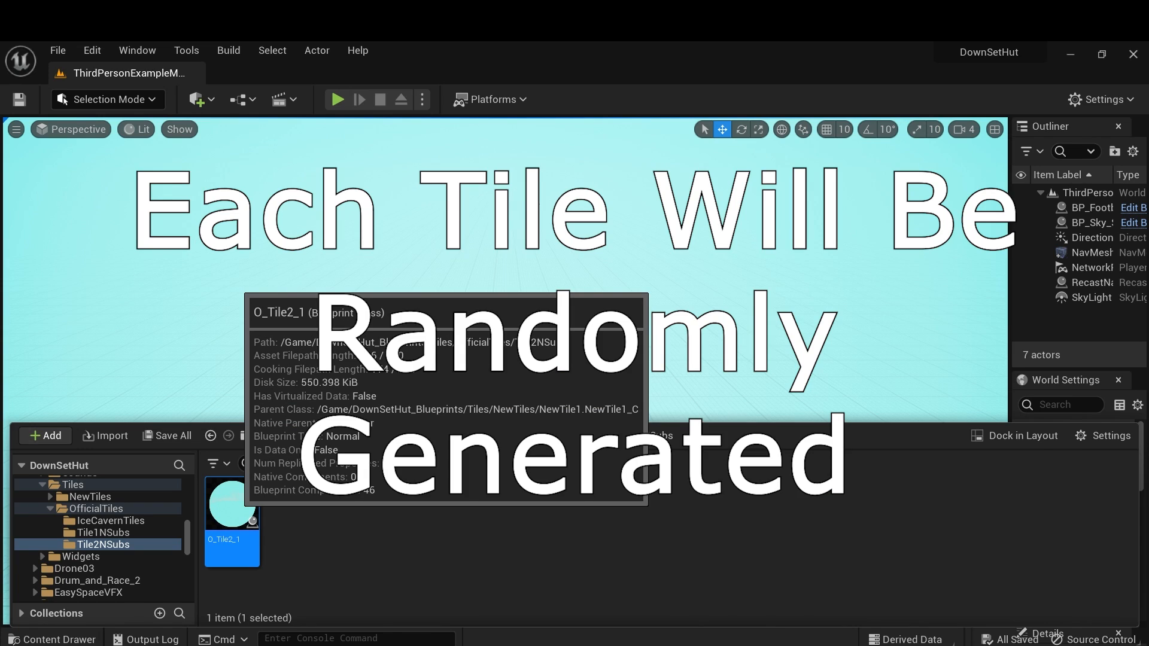
double_click(232, 515)
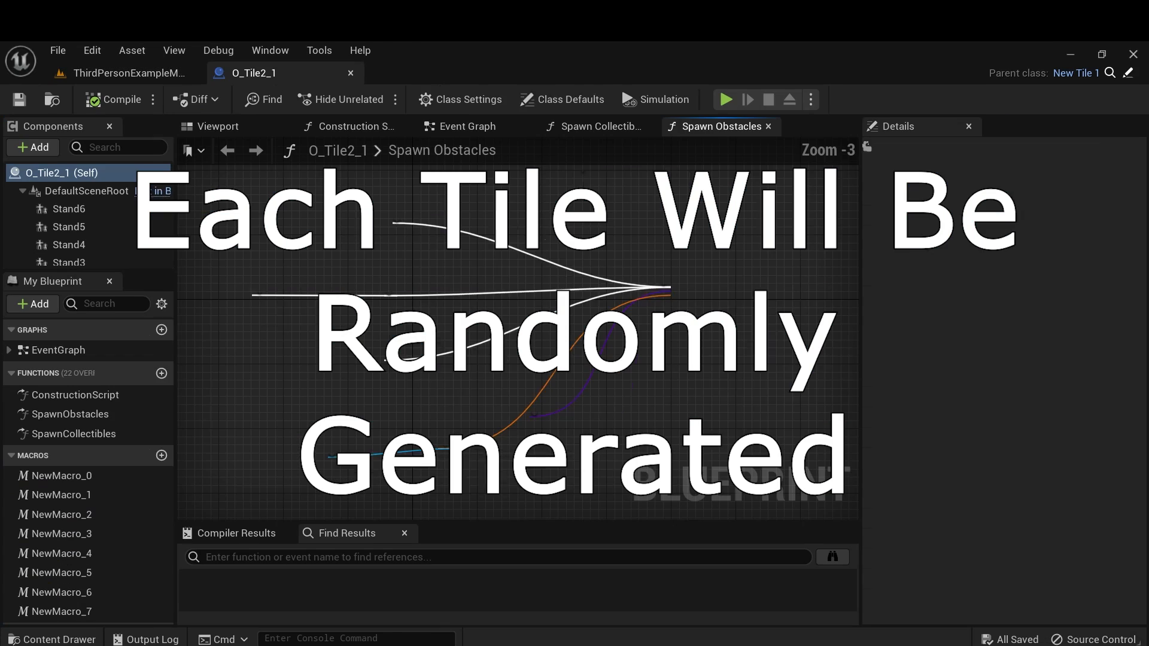
scroll(369, 359, "down", 2)
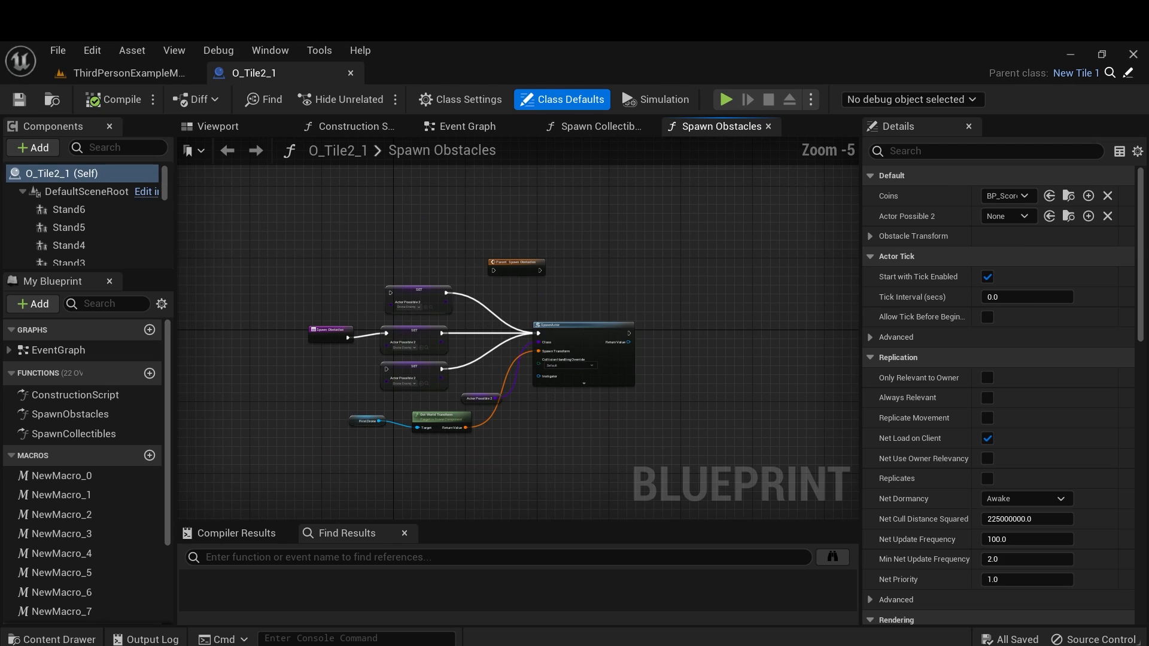
scroll(485, 416, "up", 3)
right_click_drag(485, 416, 569, 464)
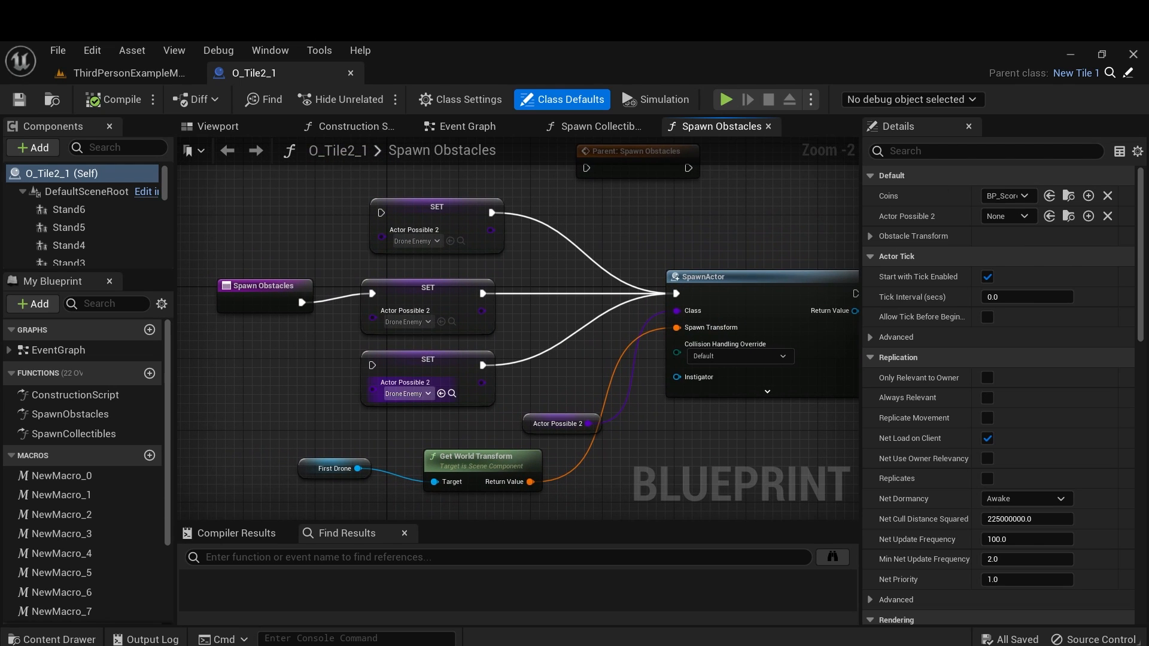
Move the First Drone arrow component along the field to about X 522 and compile the blueprint.
scroll(90, 240, "down", 4)
scroll(90, 242, "down", 8)
scroll(90, 243, "up", 4)
scroll(90, 215, "down", 8)
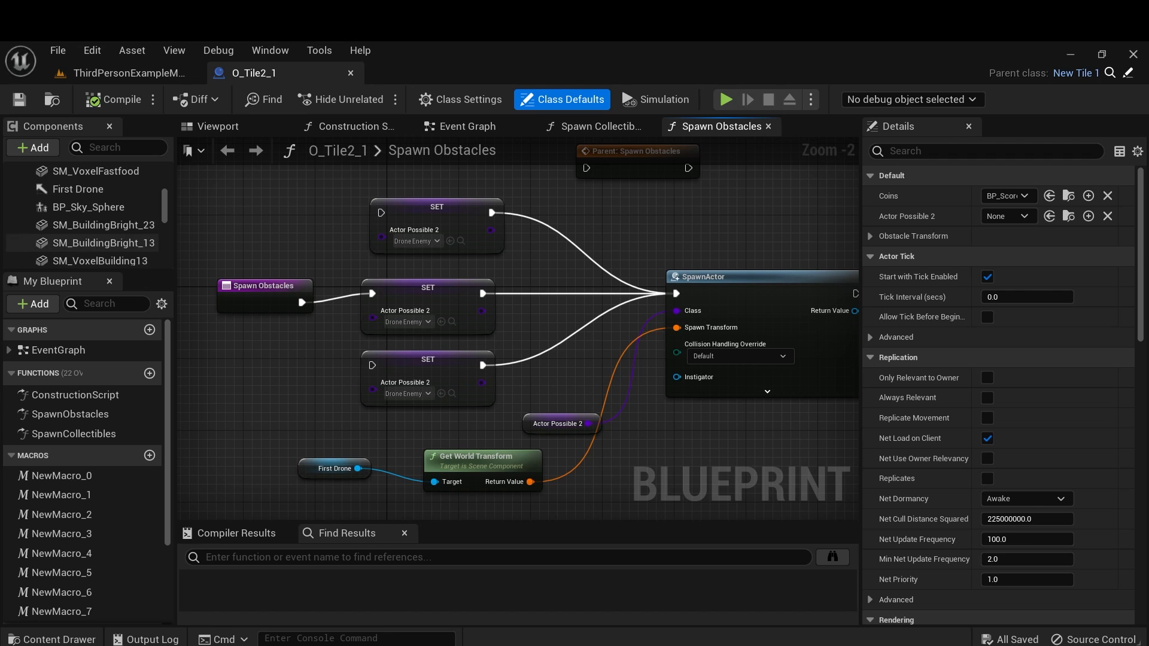
scroll(89, 216, "up", 1)
left_click(78, 213)
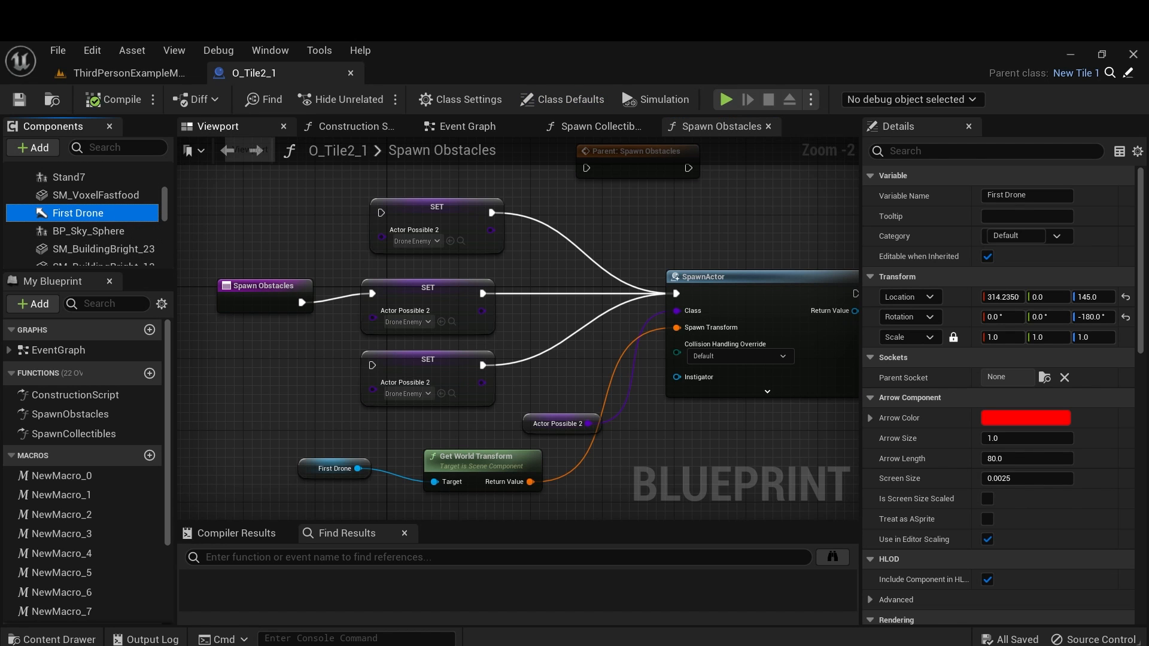
left_click(218, 127)
key("f")
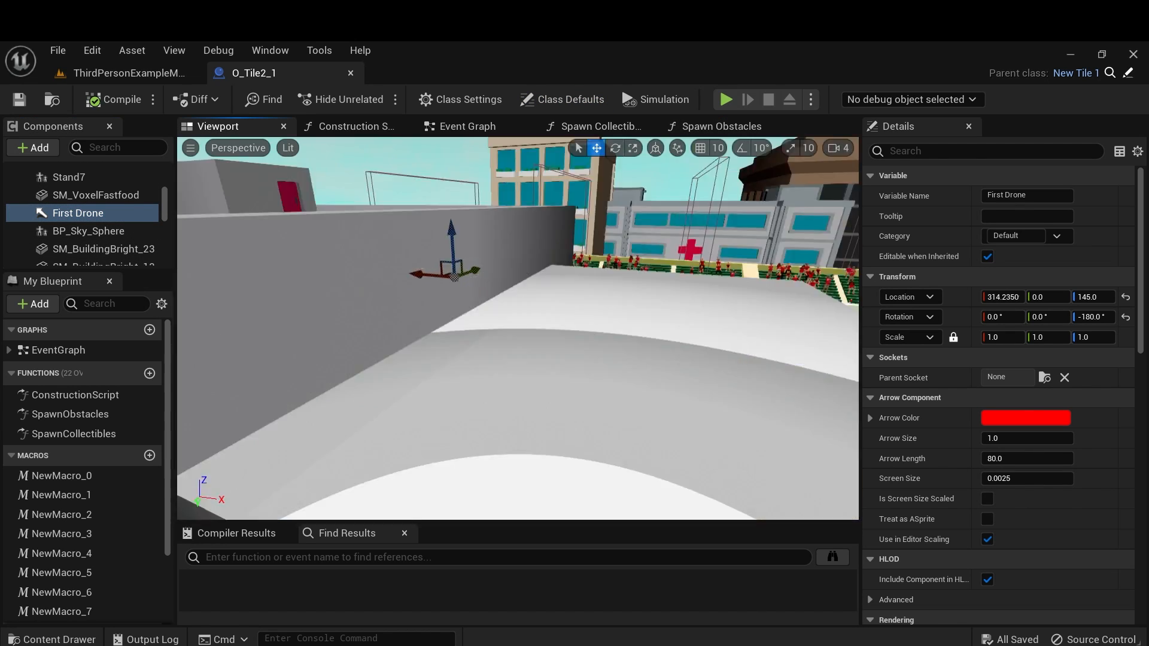
right_click_drag(518, 328, 575, 335)
left_click_drag(433, 316, 529, 317)
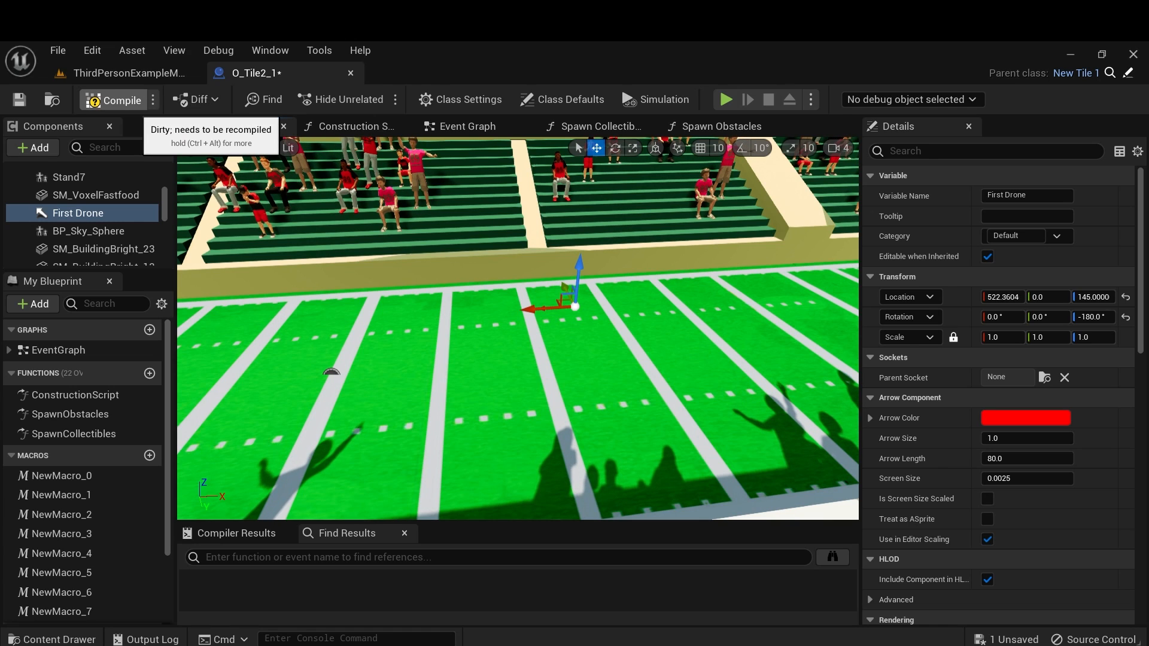
left_click(113, 100)
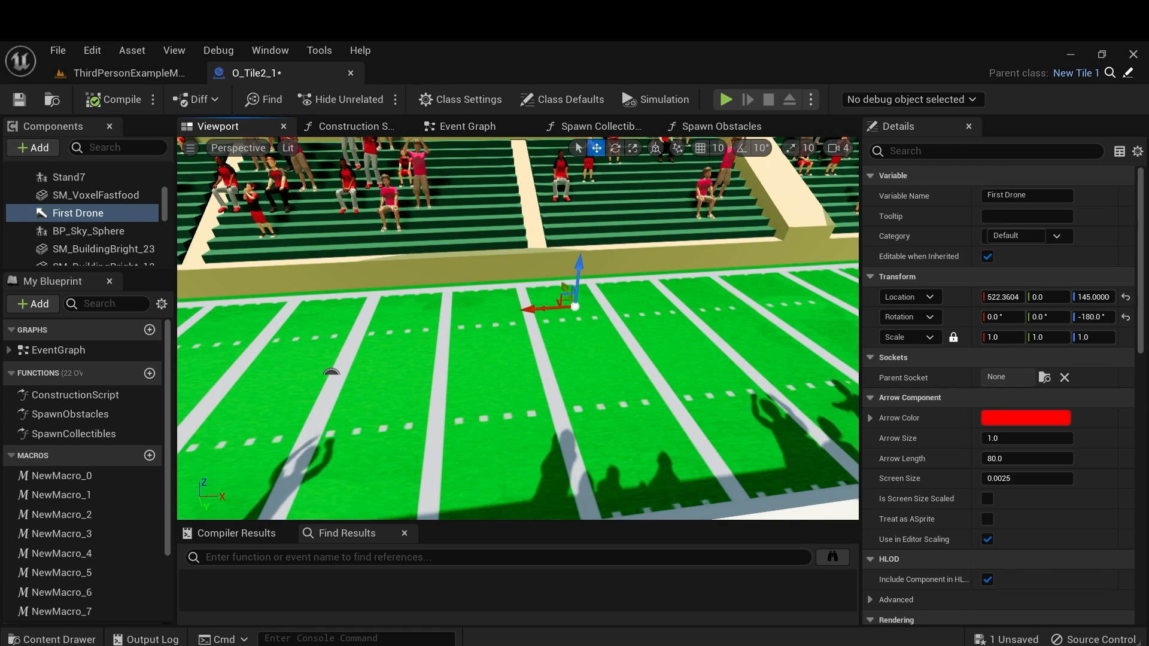
Play-test the ThirdPersonExampleMap level, running the player up to the drone encounter, and stop the session.
left_click(129, 73)
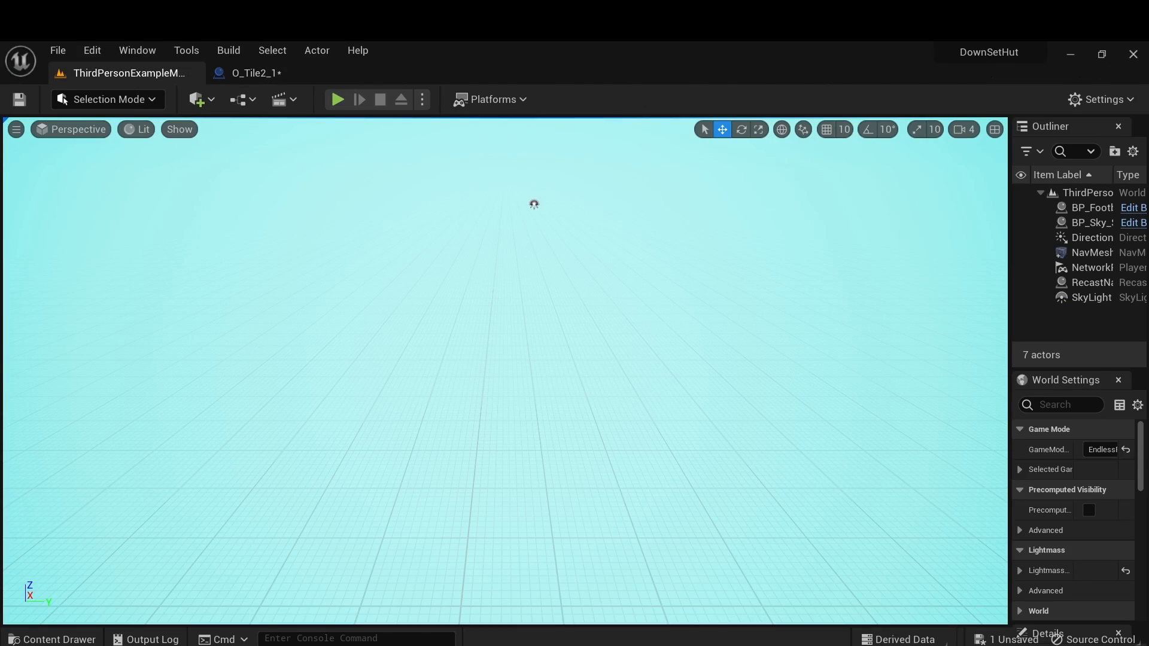
left_click(338, 100)
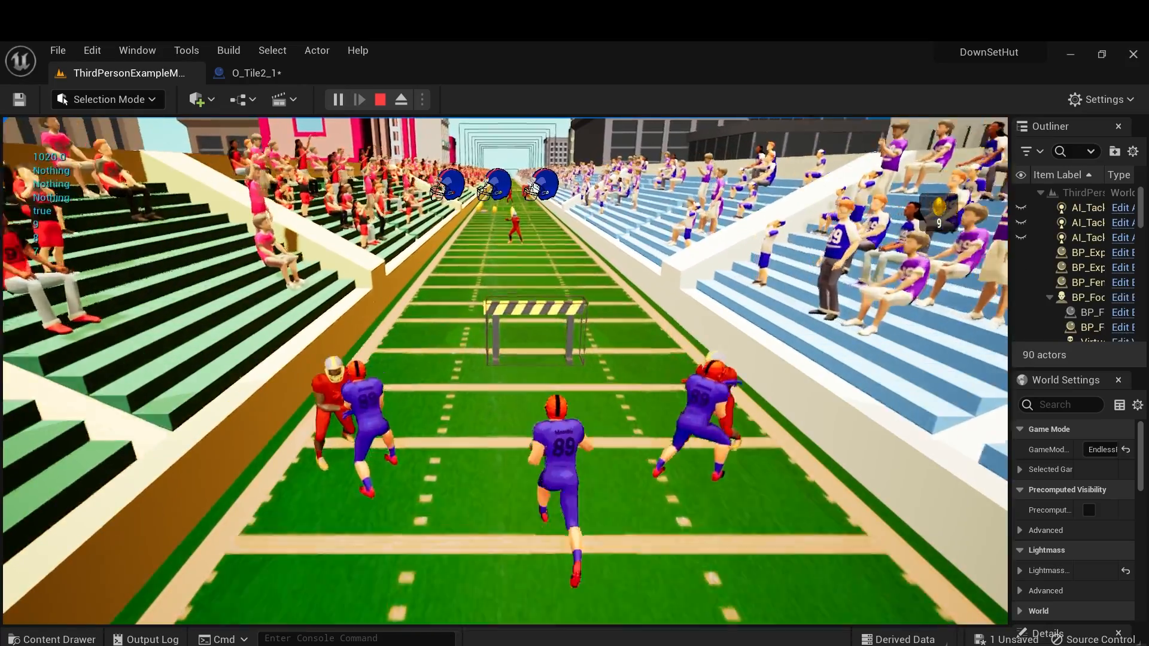
key("space")
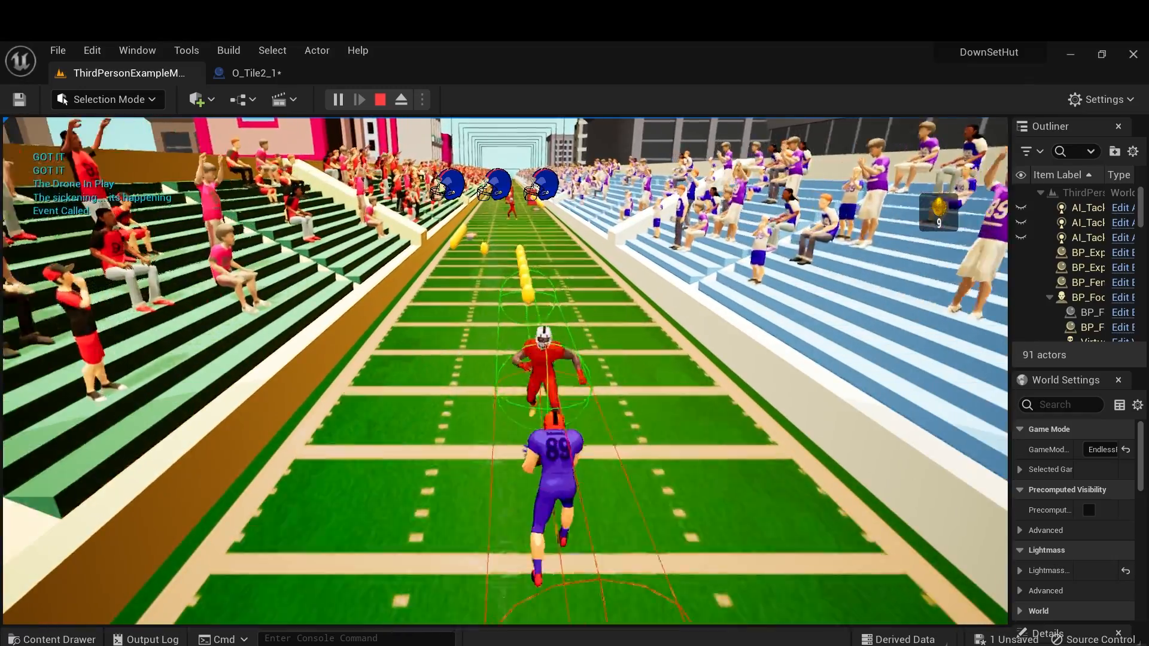
key("a")
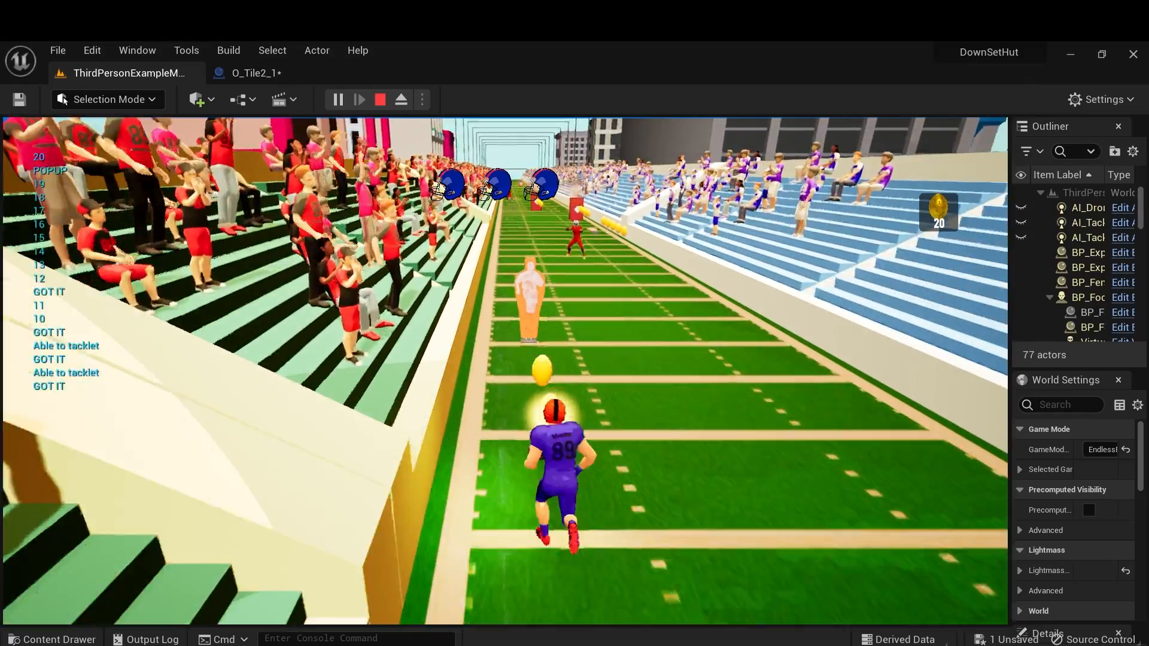
key("d")
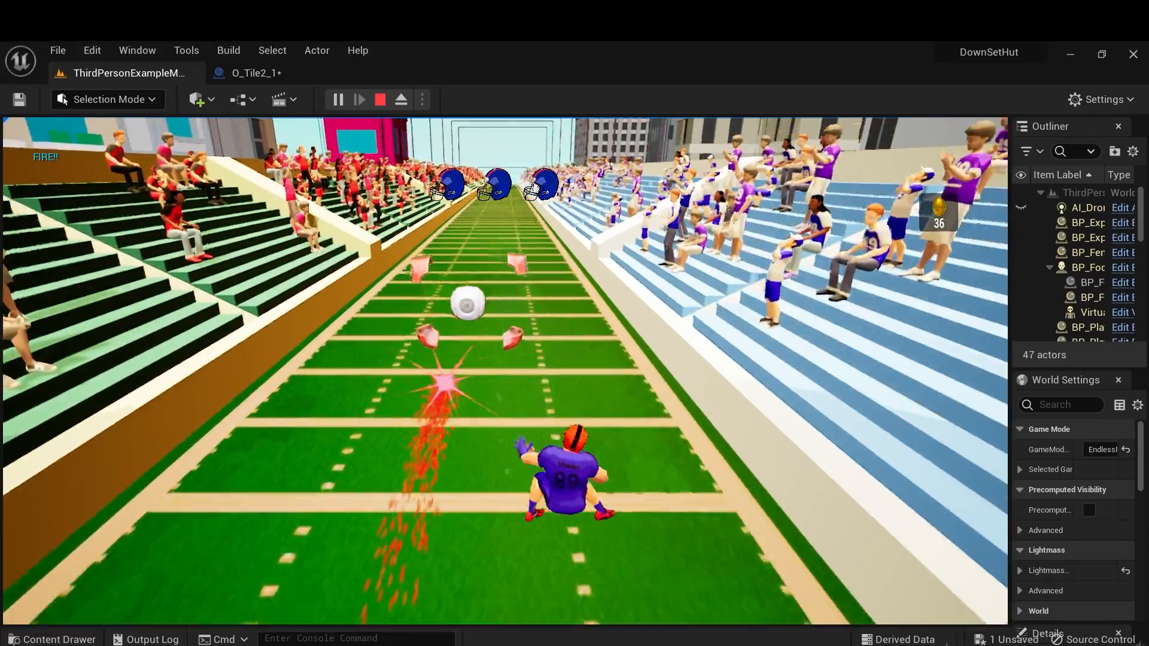
key("Escape")
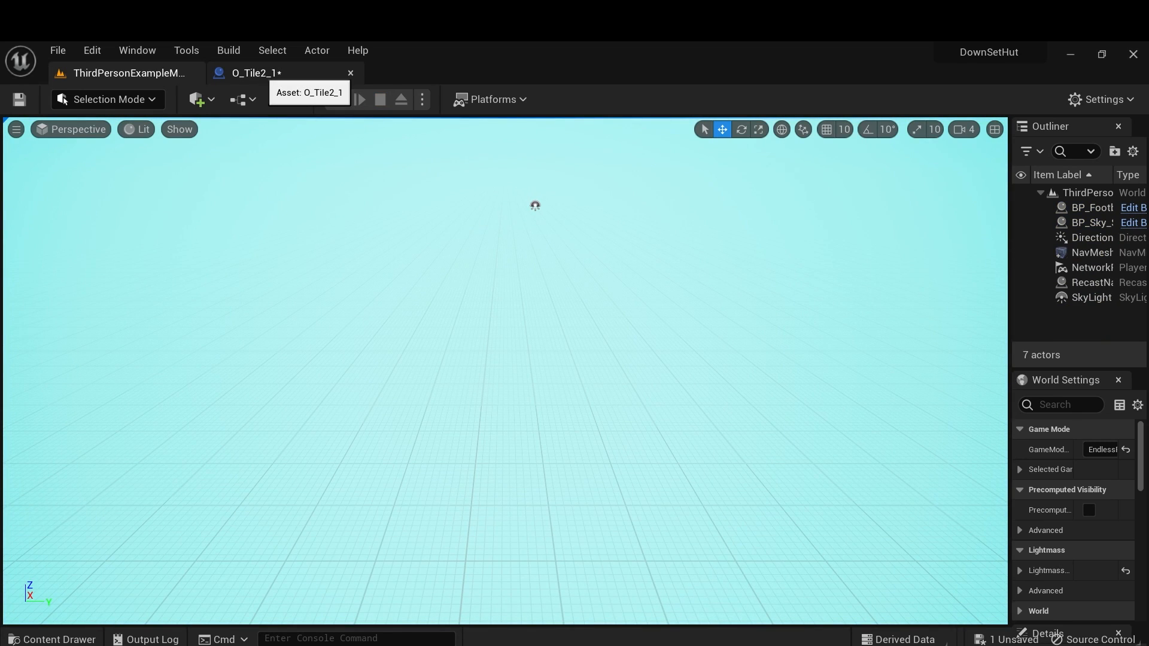
Duplicate the First Drone component in the O_Tile2_1 blueprint and name the copy Second Drone.
left_click(258, 73)
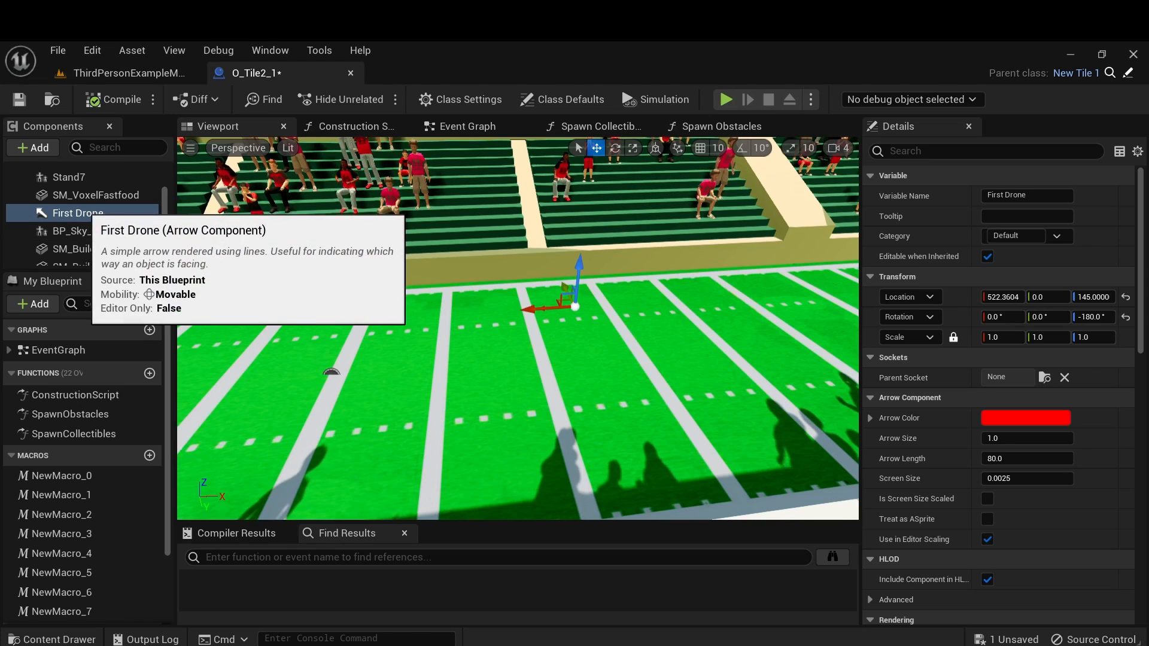
right_click(85, 210)
left_click(141, 326)
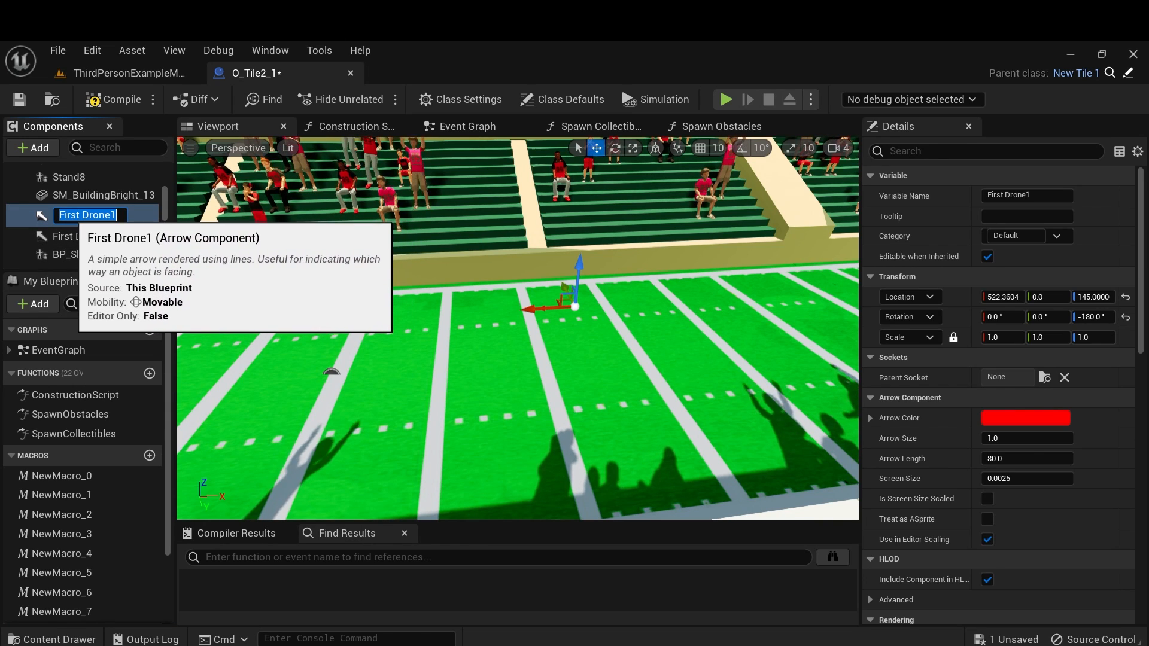
double_click(85, 216)
left_click(85, 215)
double_click(83, 215)
left_click(82, 215)
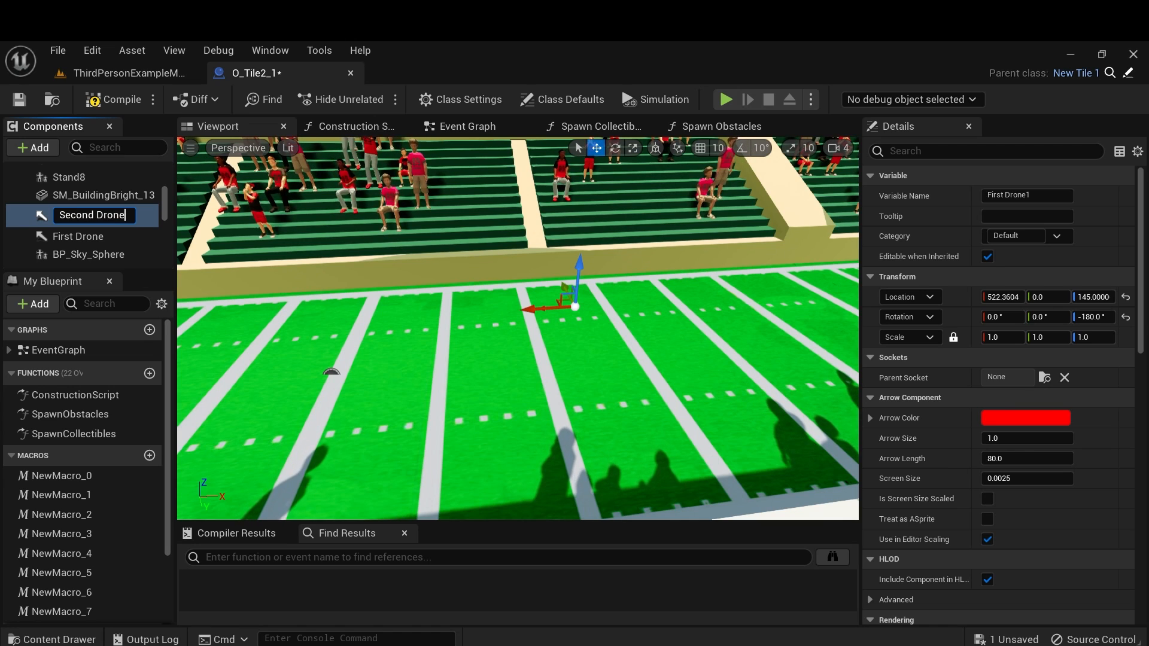
left_click(85, 236)
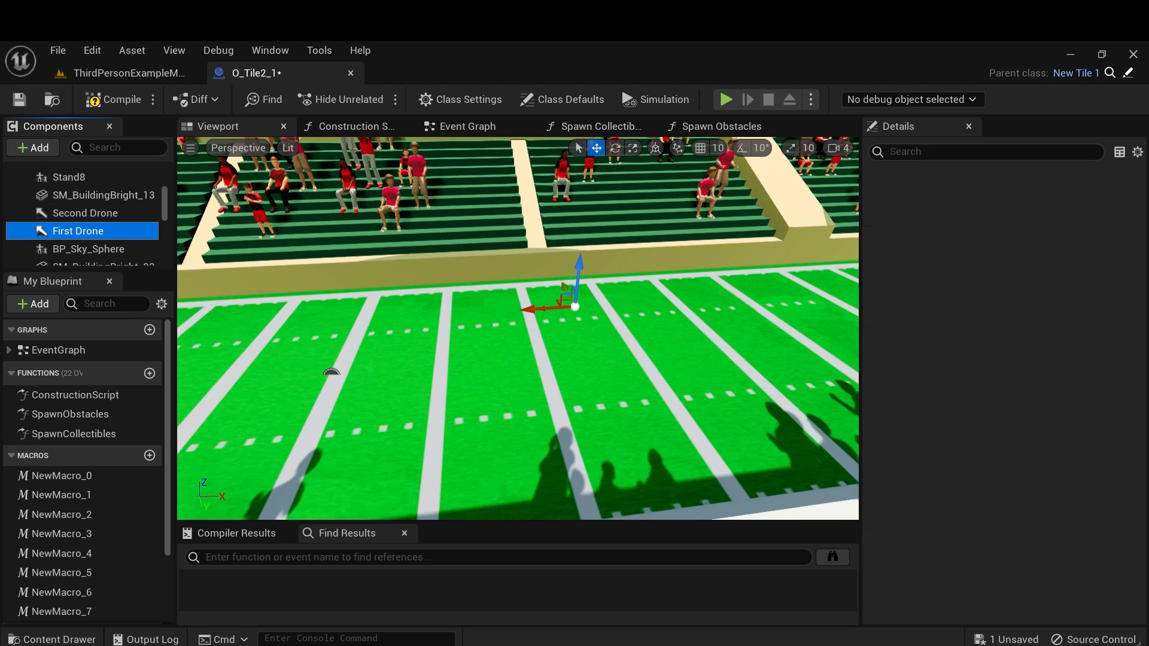
Move the Second Drone arrow farther down the field to about X 1331.
left_click(87, 214)
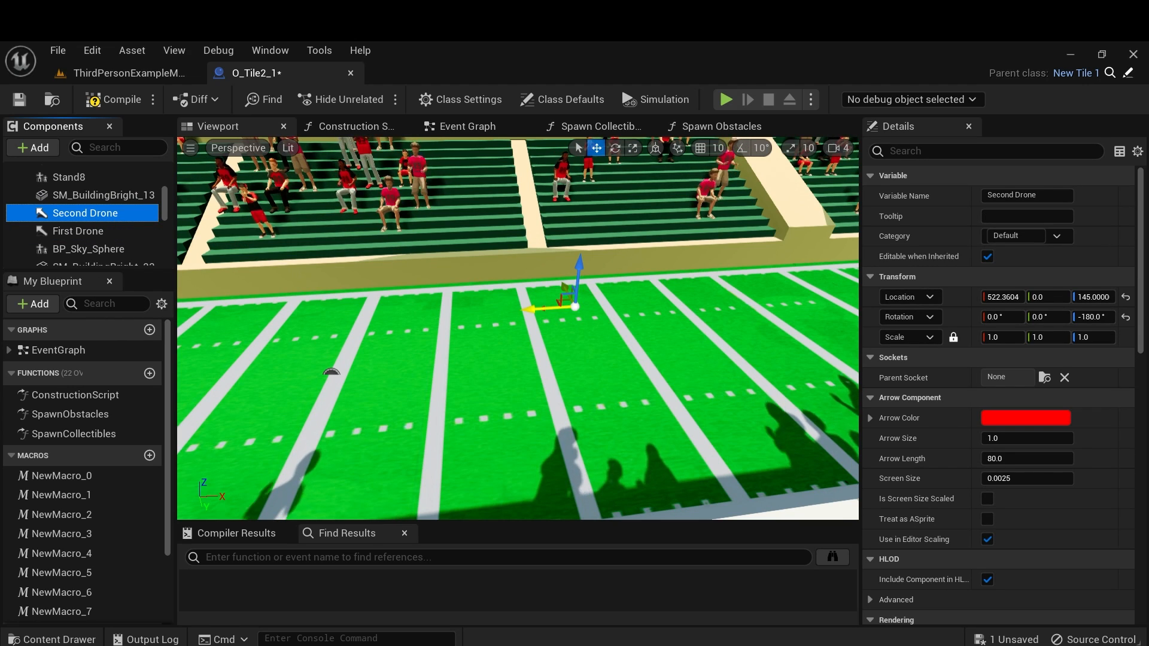
left_click_drag(533, 310, 533, 310)
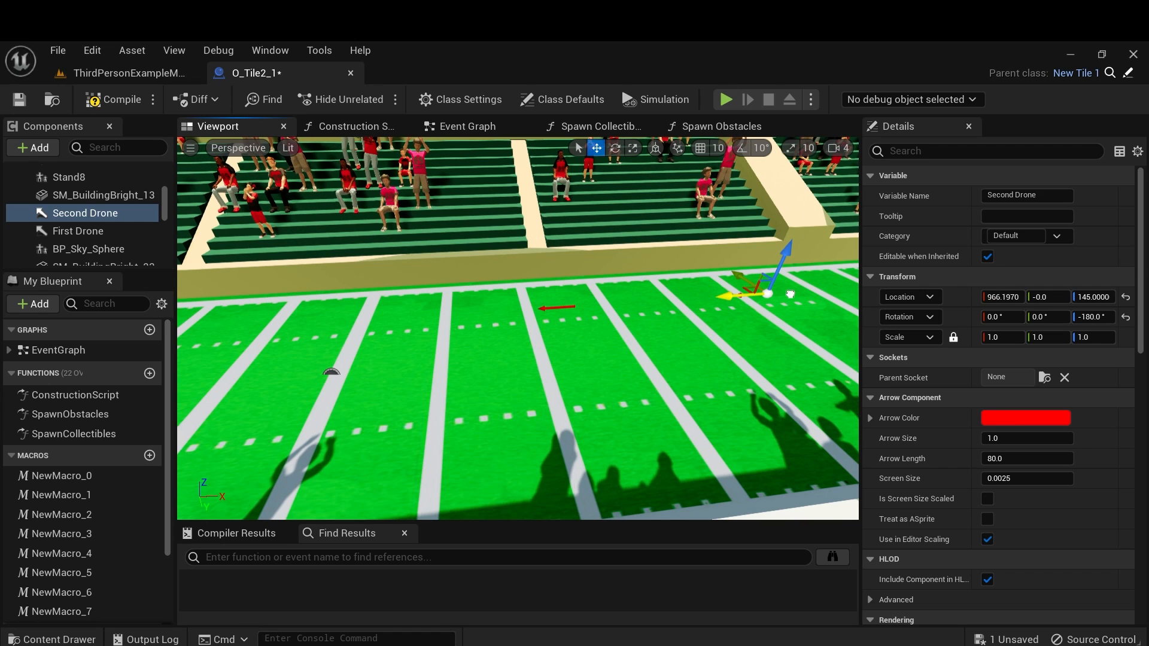
key("f")
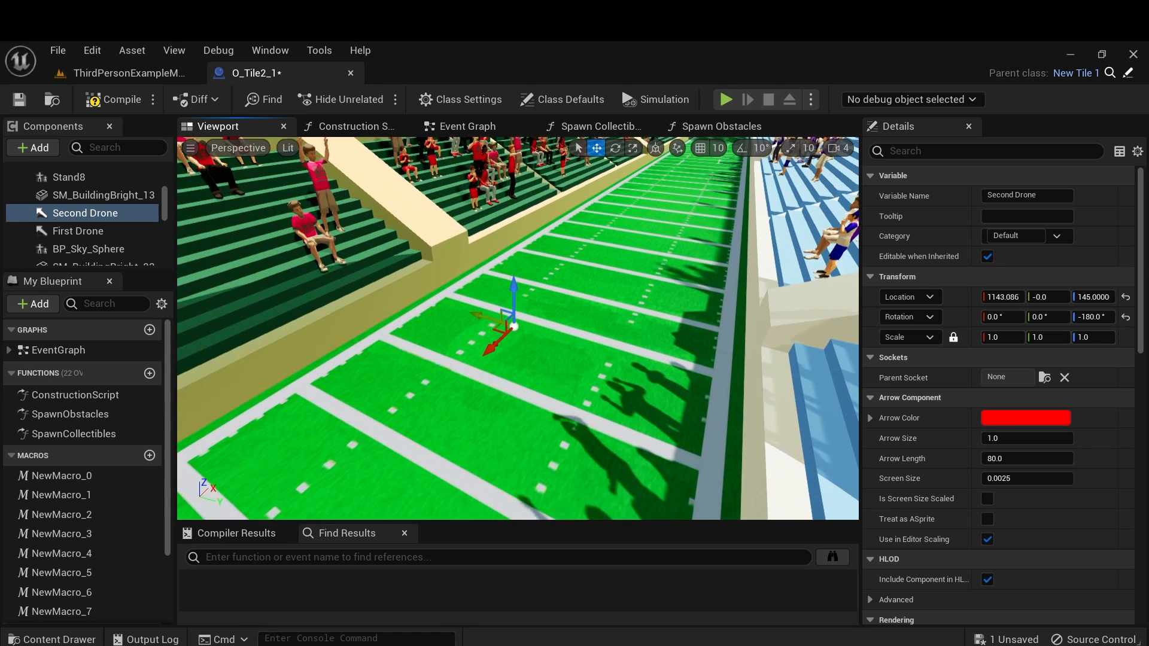
left_click_drag(515, 345, 556, 305)
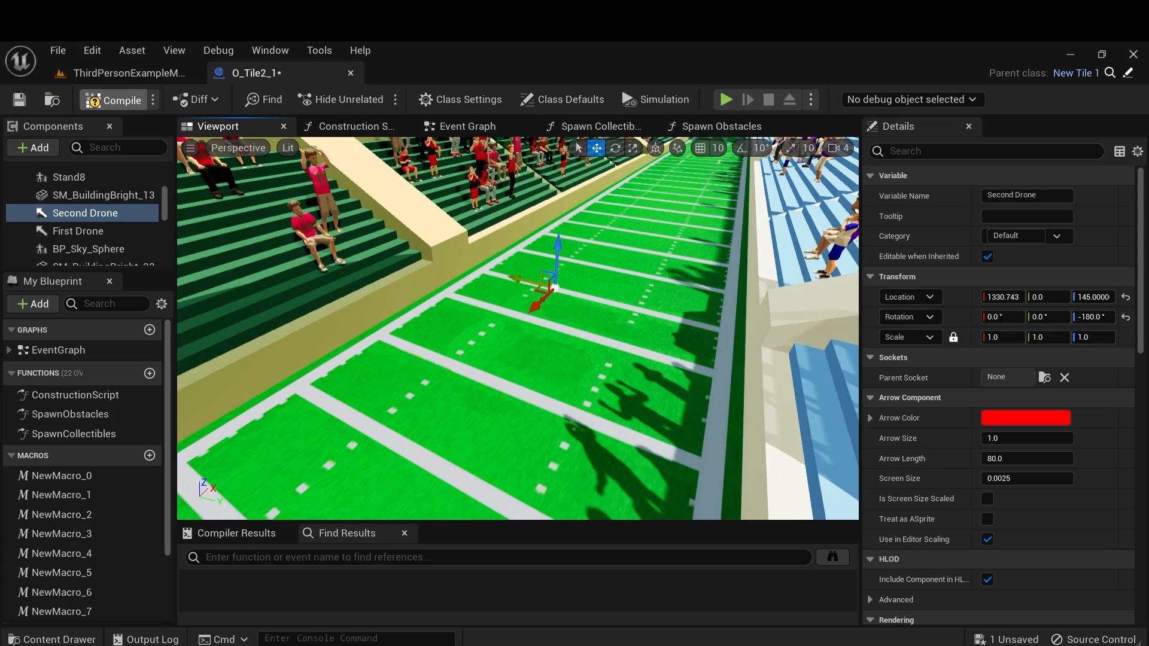
Play-test the level with the added drone component and return to the O_Tile2_1 blueprint.
left_click(125, 73)
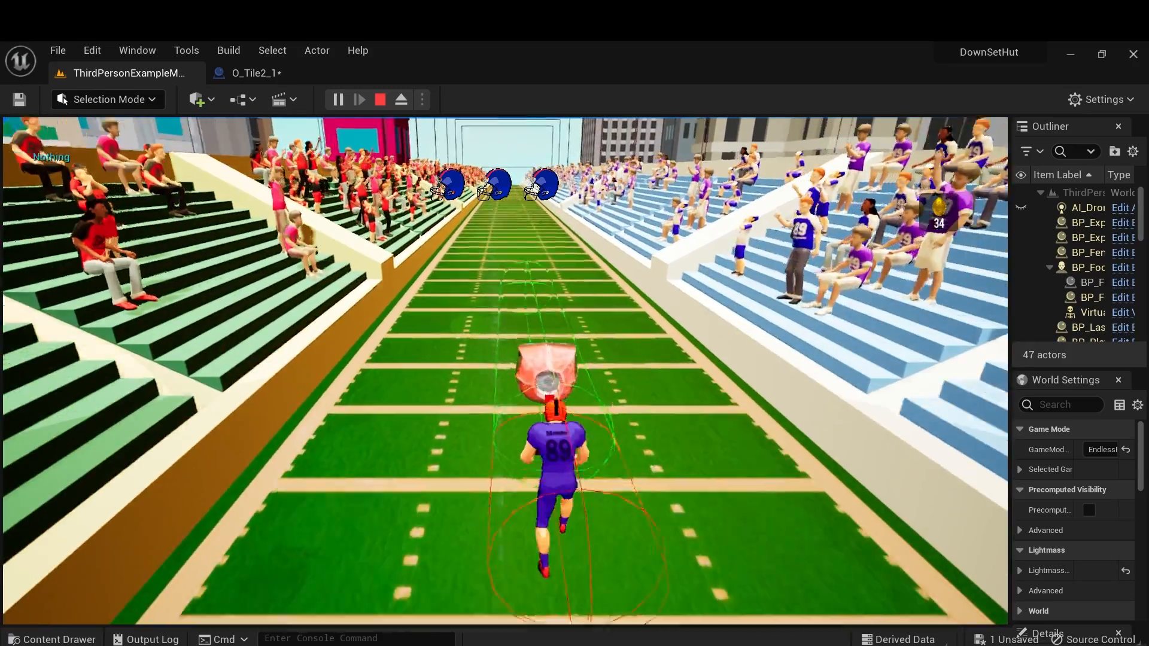
key("Escape")
left_click(257, 73)
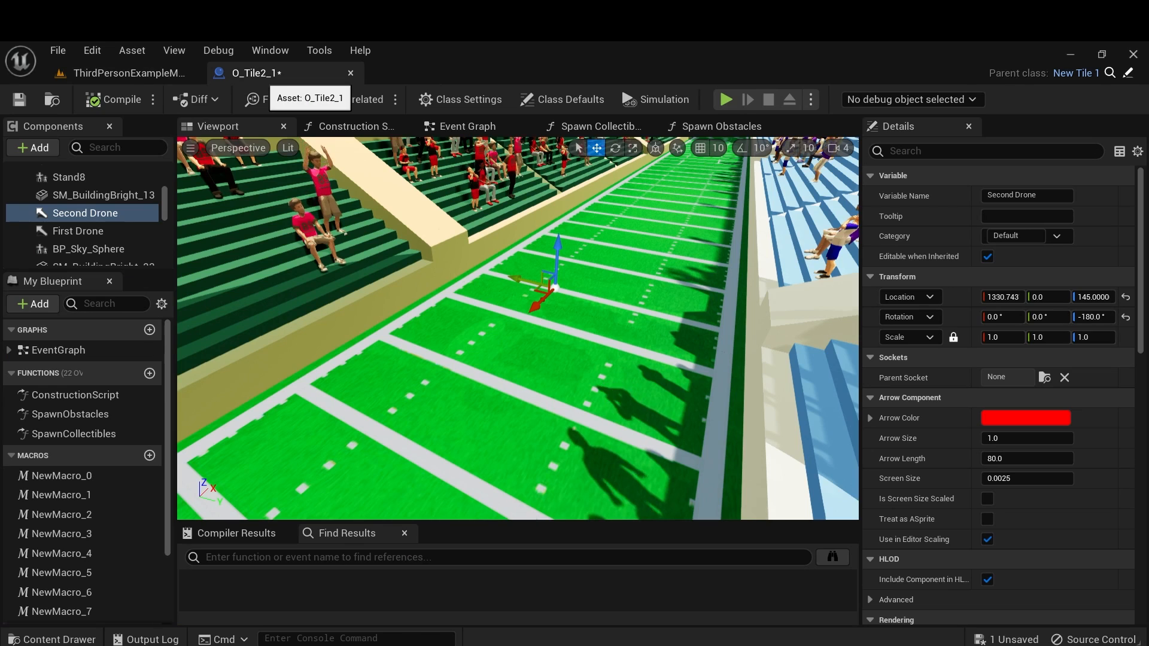
Duplicate the SpawnActor, Get World Transform, Actor Possible 2 and upper SET nodes in the Spawn Obstacles graph.
left_click(721, 126)
scroll(557, 300, "down", 6)
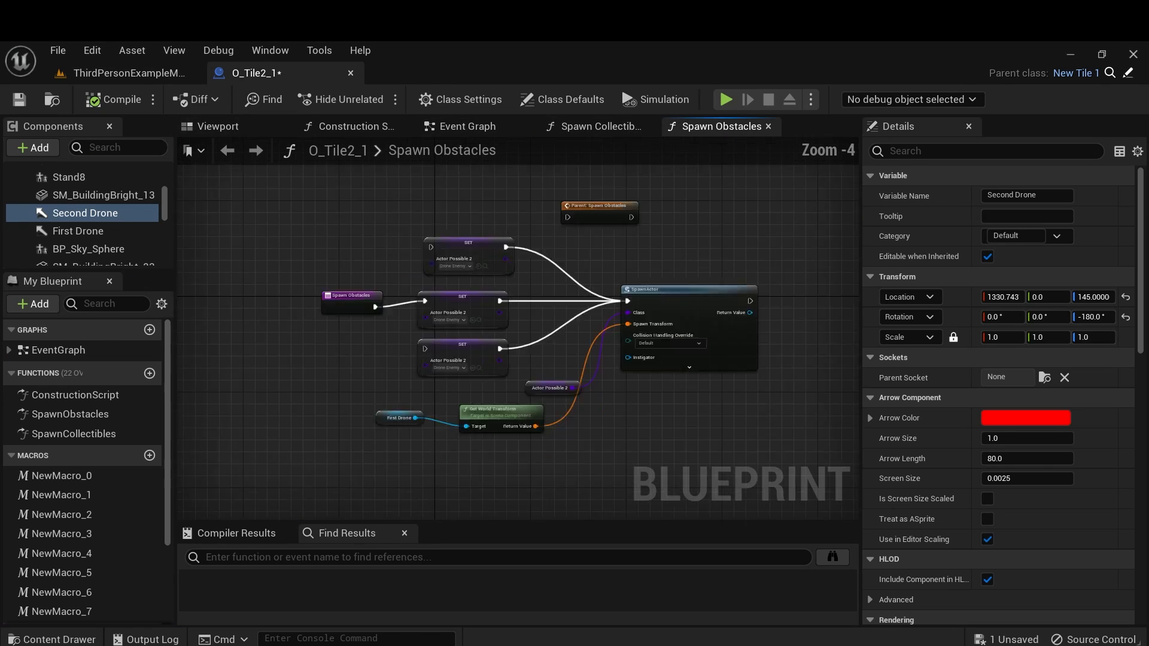
scroll(557, 300, "up", 2)
right_click_drag(630, 264, 571, 262)
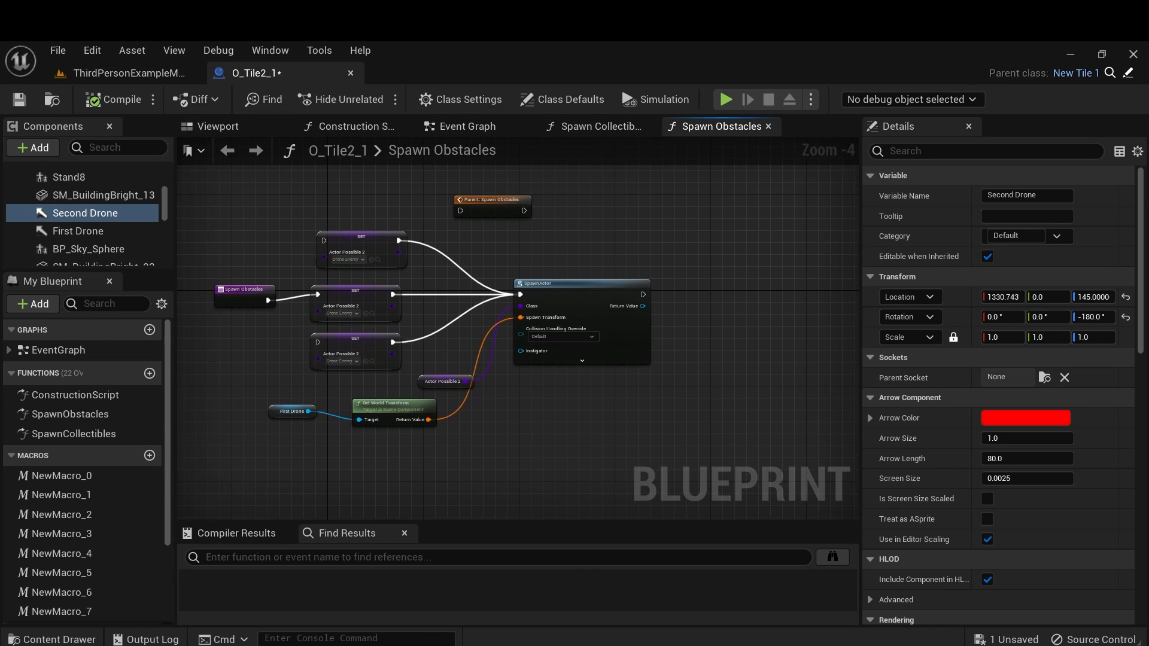
left_click(571, 287)
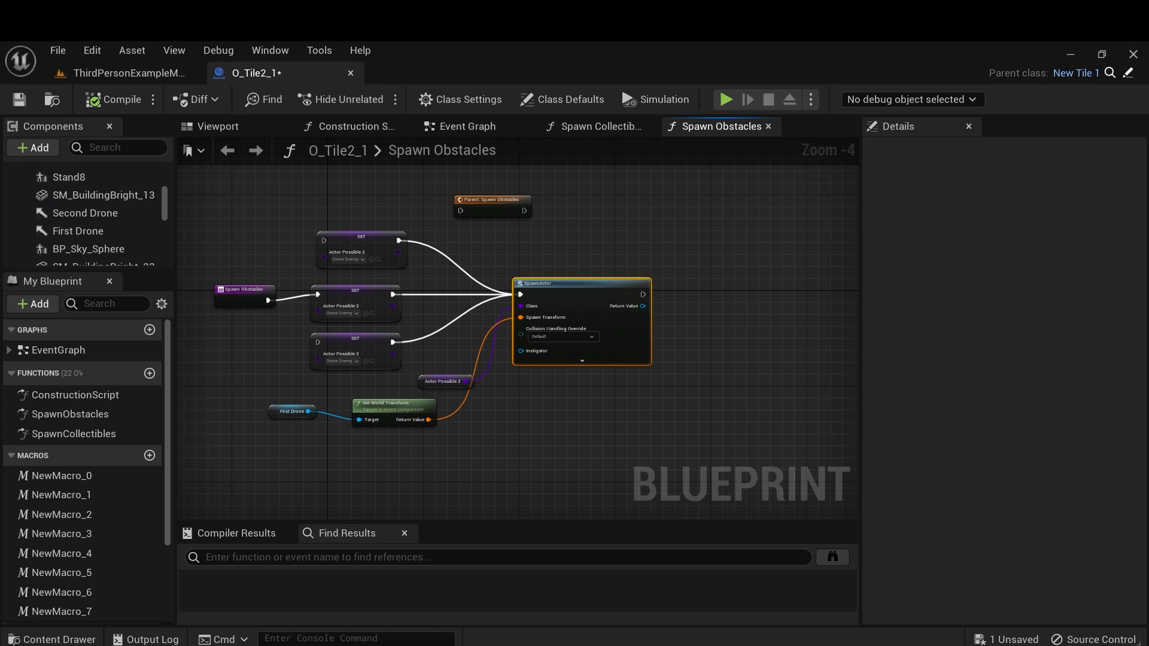
left_click(359, 401, "shift")
left_click(446, 382, "shift")
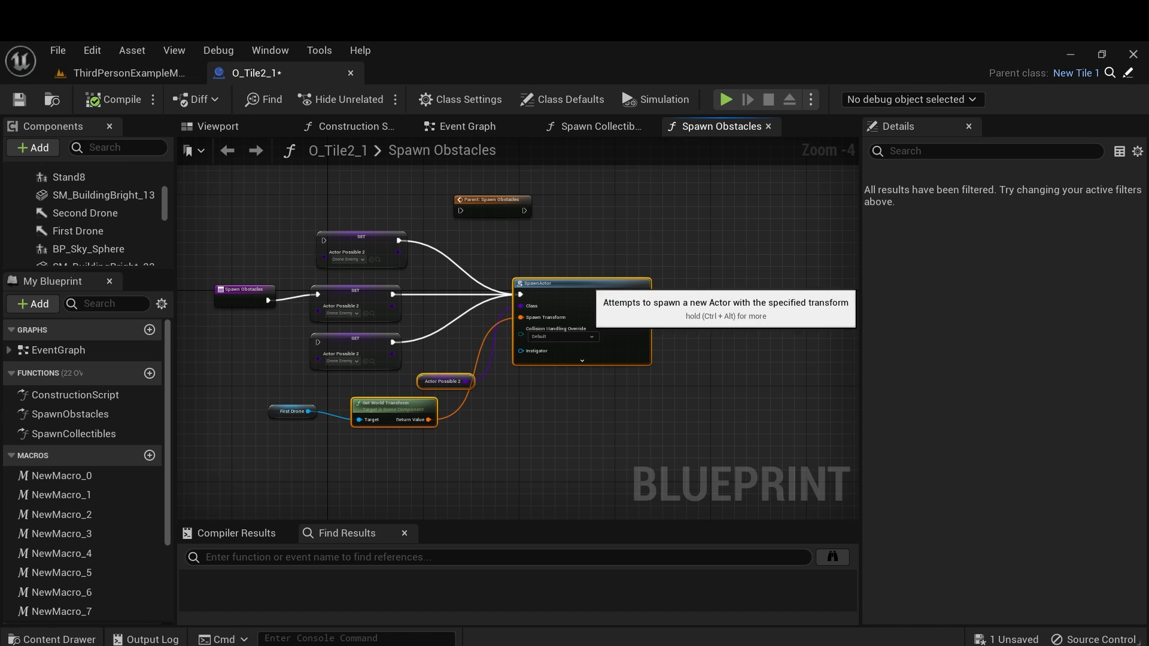
left_click(323, 231, "shift")
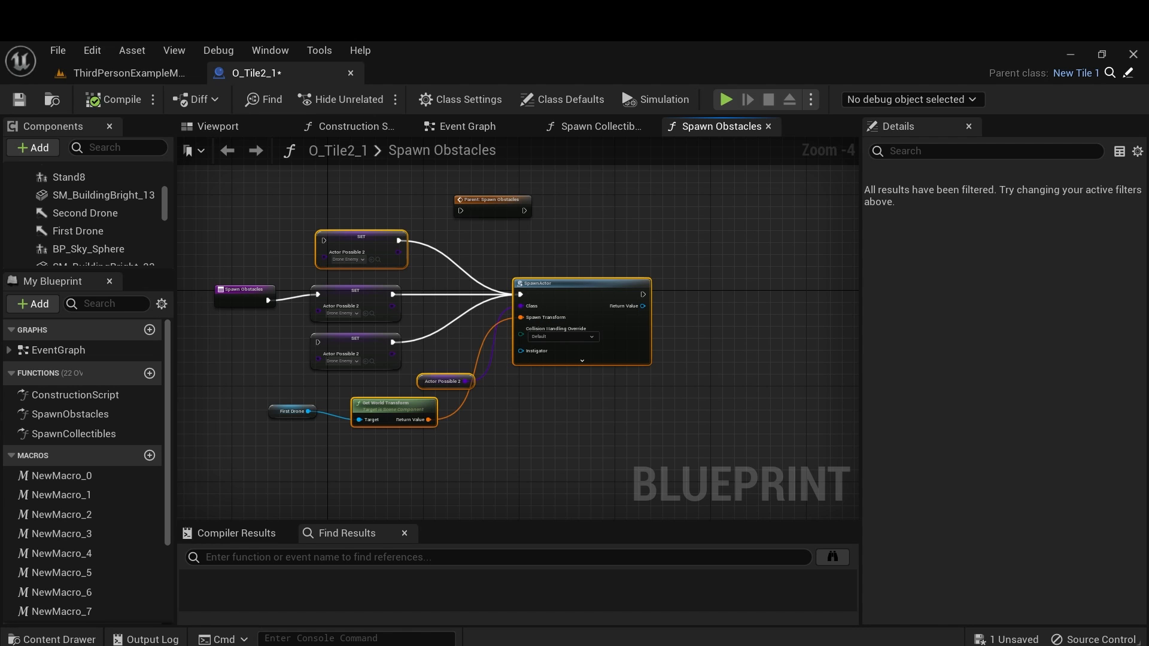
left_click(739, 301)
key("ctrl+v")
Connect a Second Drone reference to the copied Get World Transform's Target and link the first SpawnActor's execution output to the copied SET node.
right_click_drag(739, 301, 657, 301)
left_click_drag(85, 214, 617, 402)
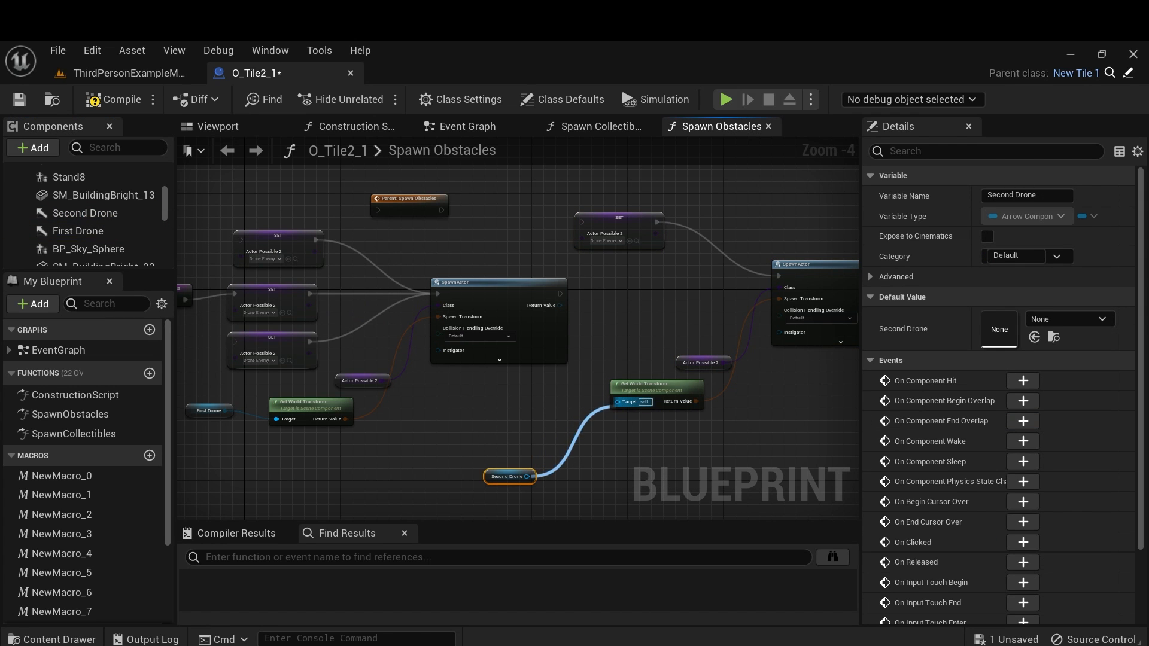
right_click_drag(618, 402, 497, 429)
left_click_drag(442, 321, 535, 313)
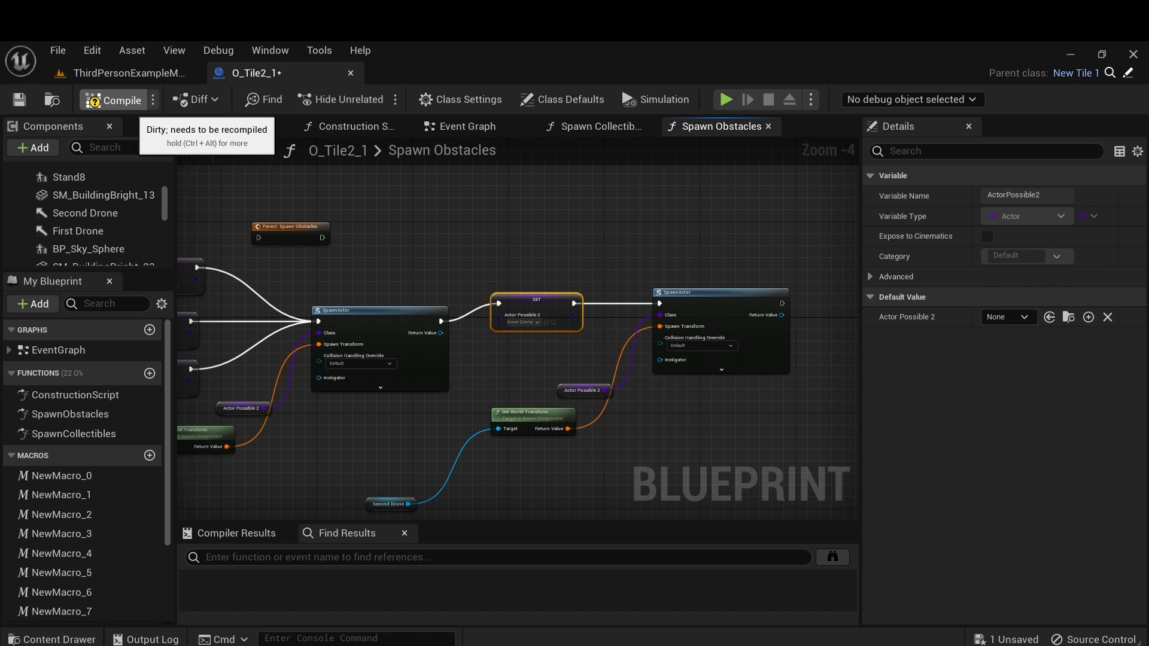
Play-test the level with the second drone spawn wired in, stop the session, and return to the O_Tile2_1 blueprint.
left_click(129, 73)
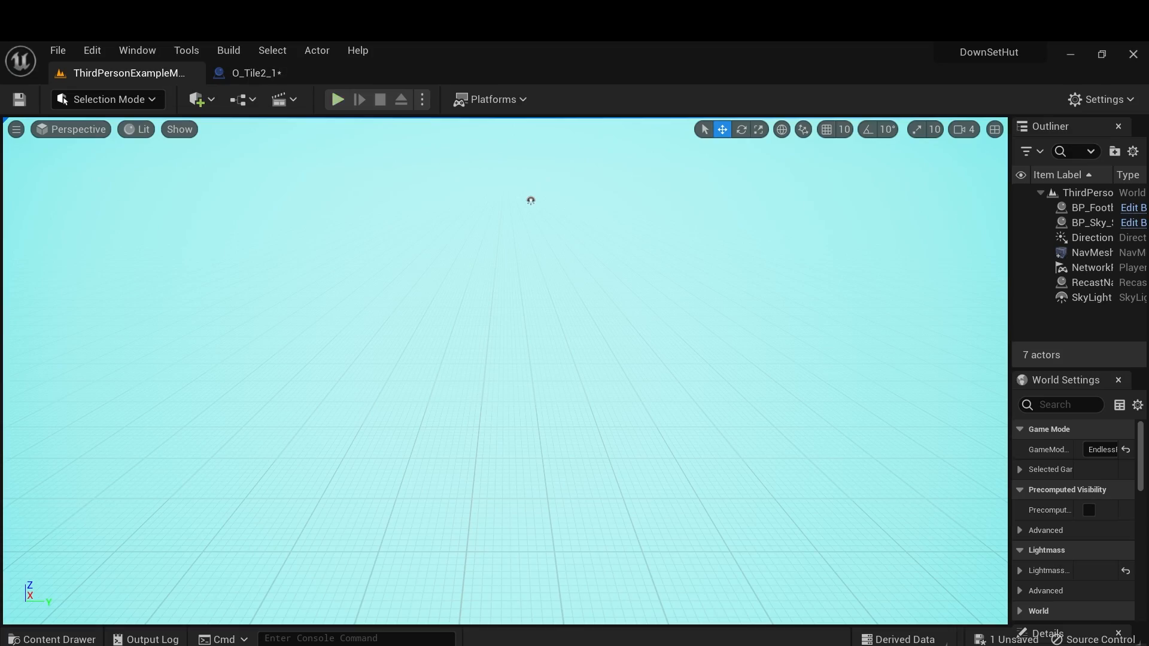
left_click(337, 99)
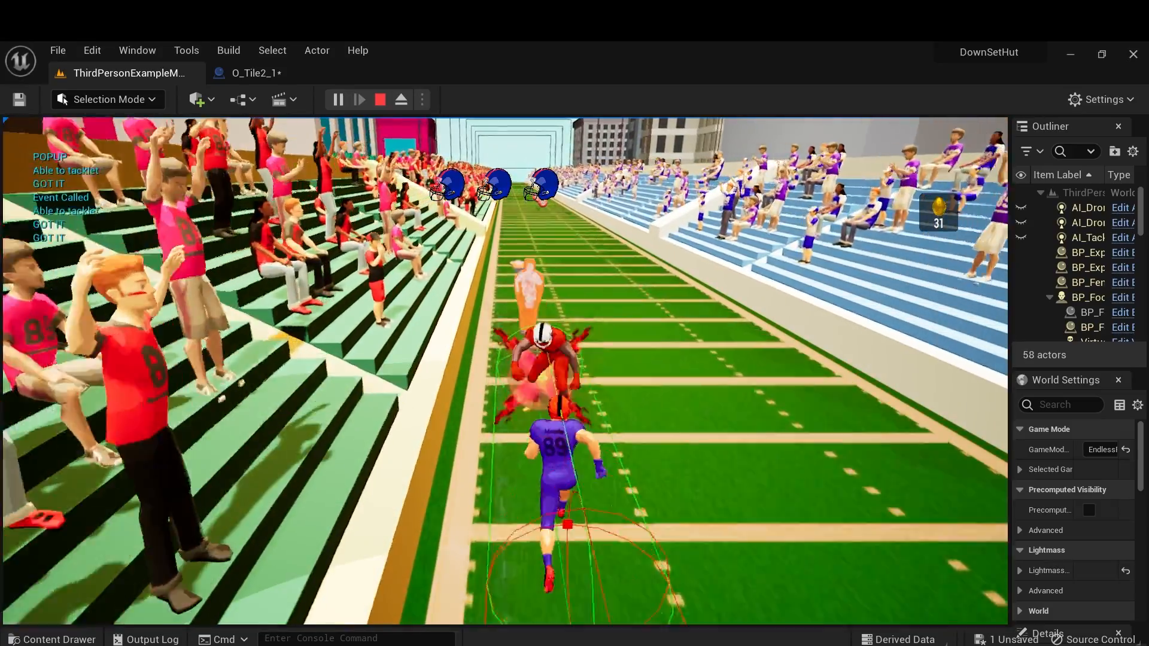
key("d")
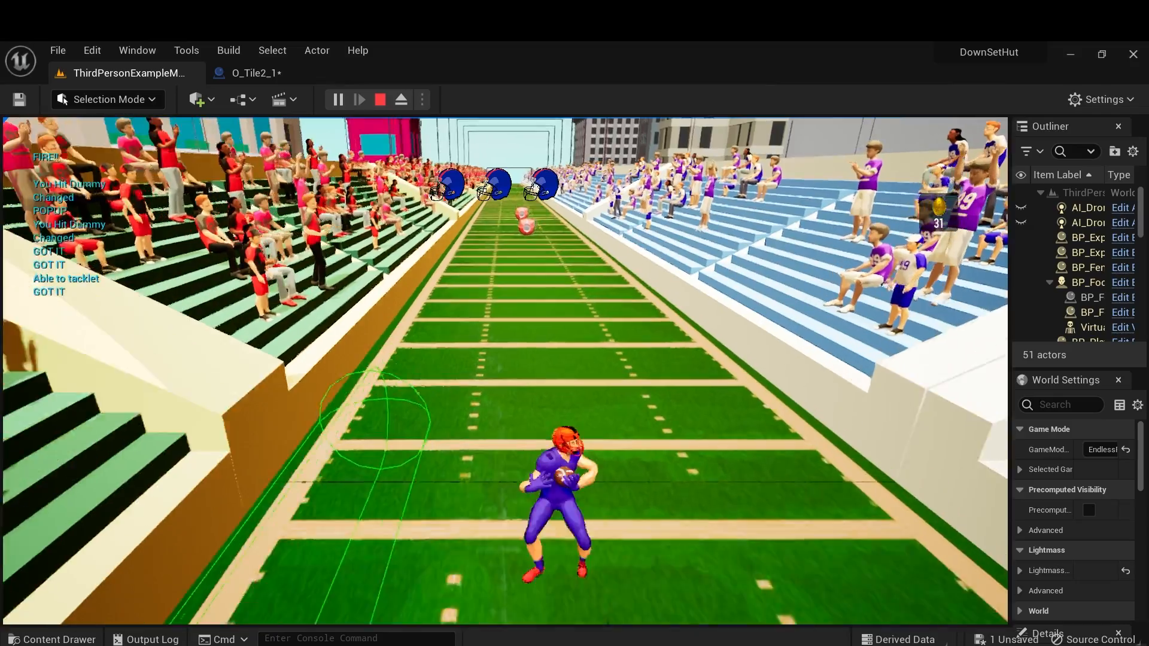
key("space")
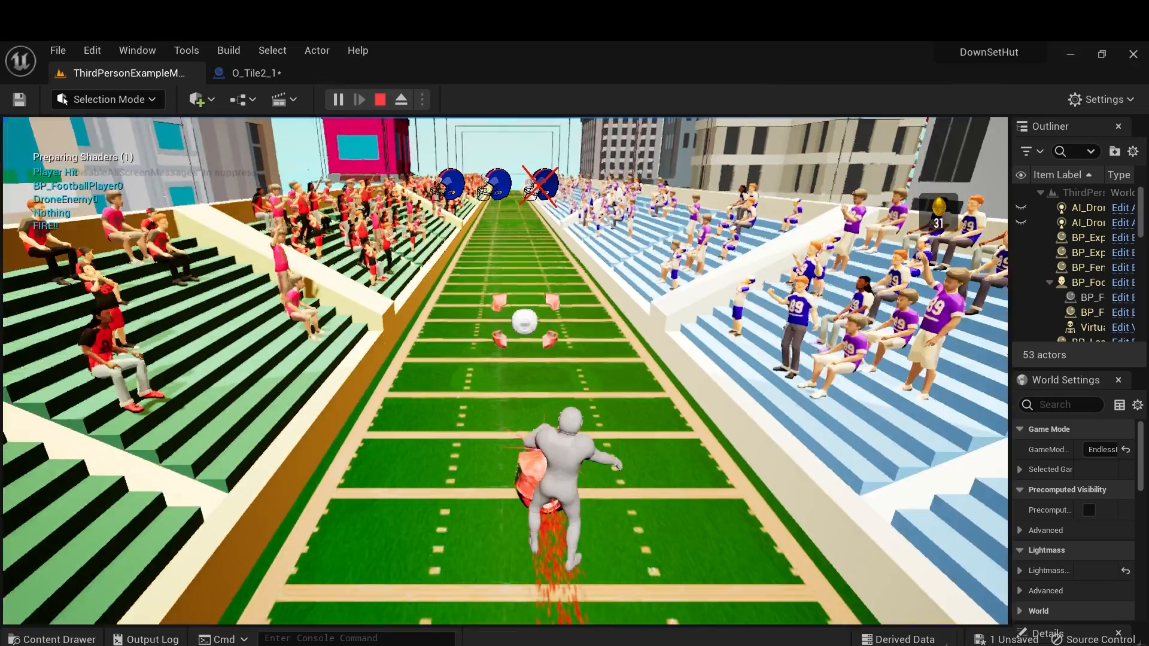
key("Escape")
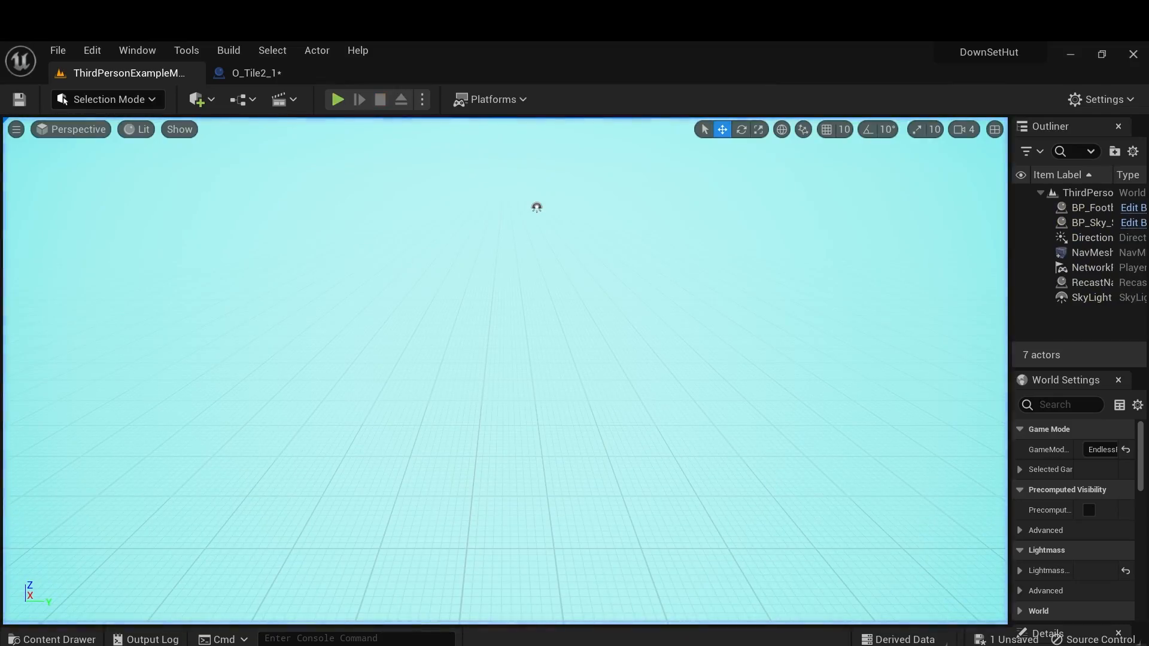
left_click(281, 73)
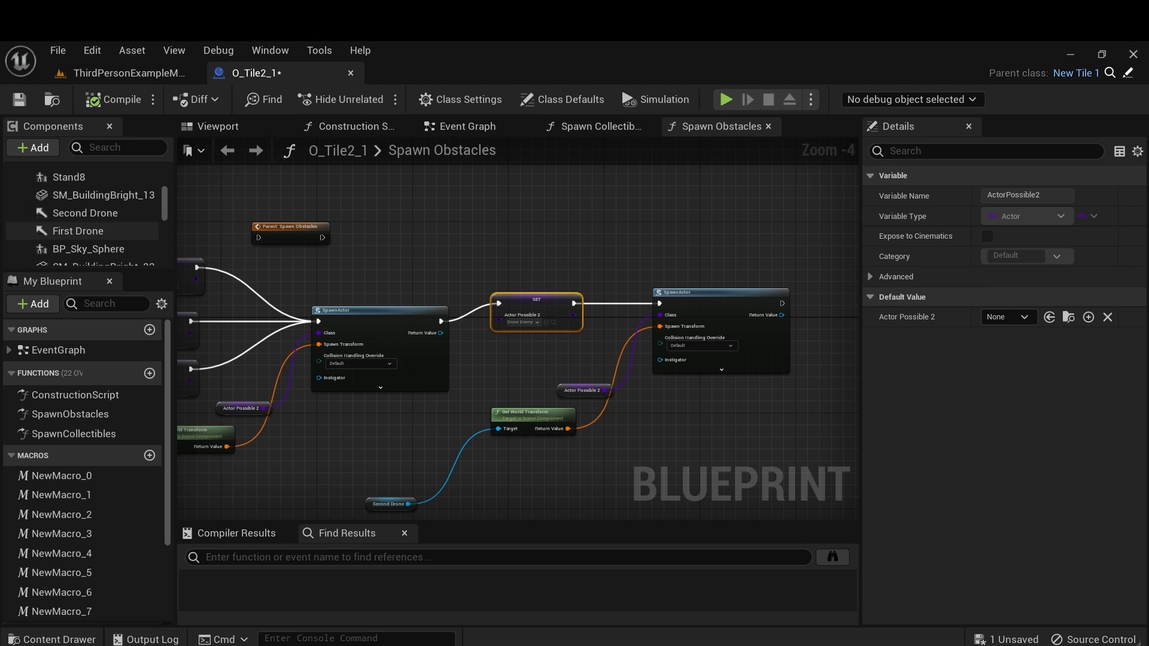
Set the Second Drone arrow's X location to 1449 and show it in the blueprint viewport.
left_click(85, 213)
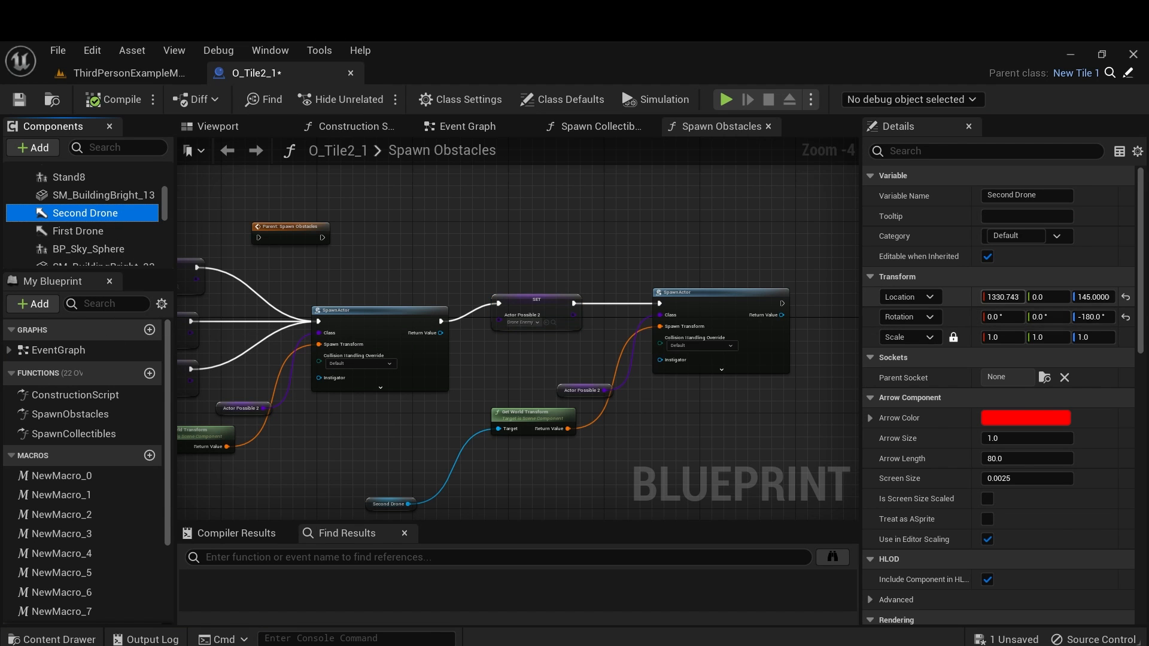
left_click(999, 297)
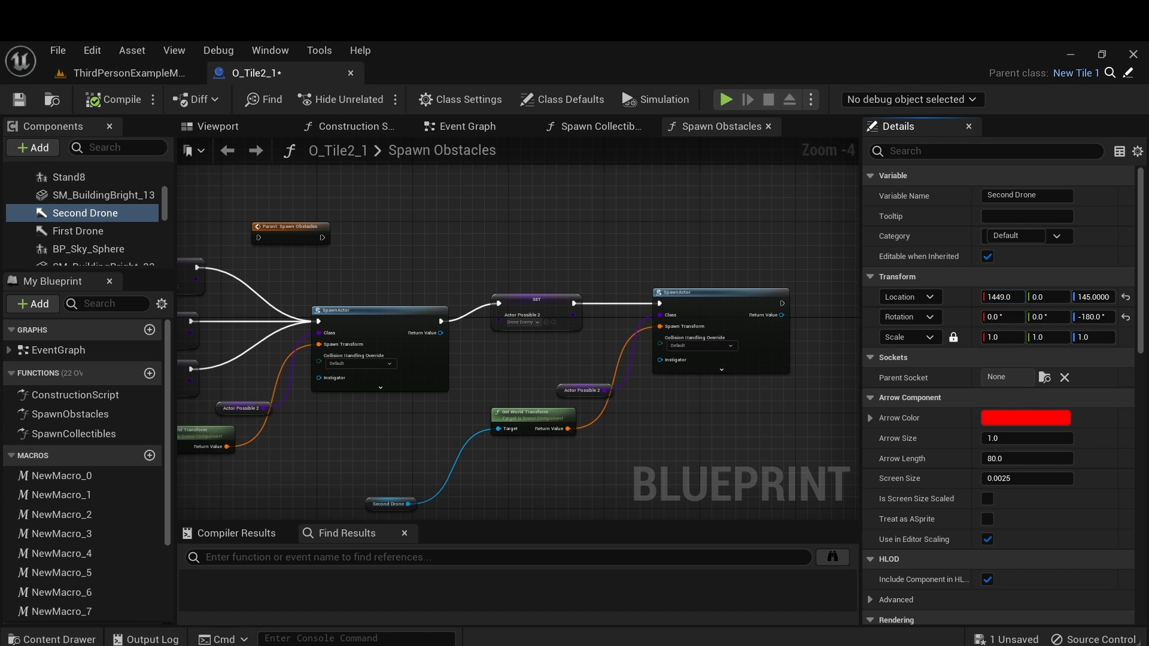
left_click(218, 127)
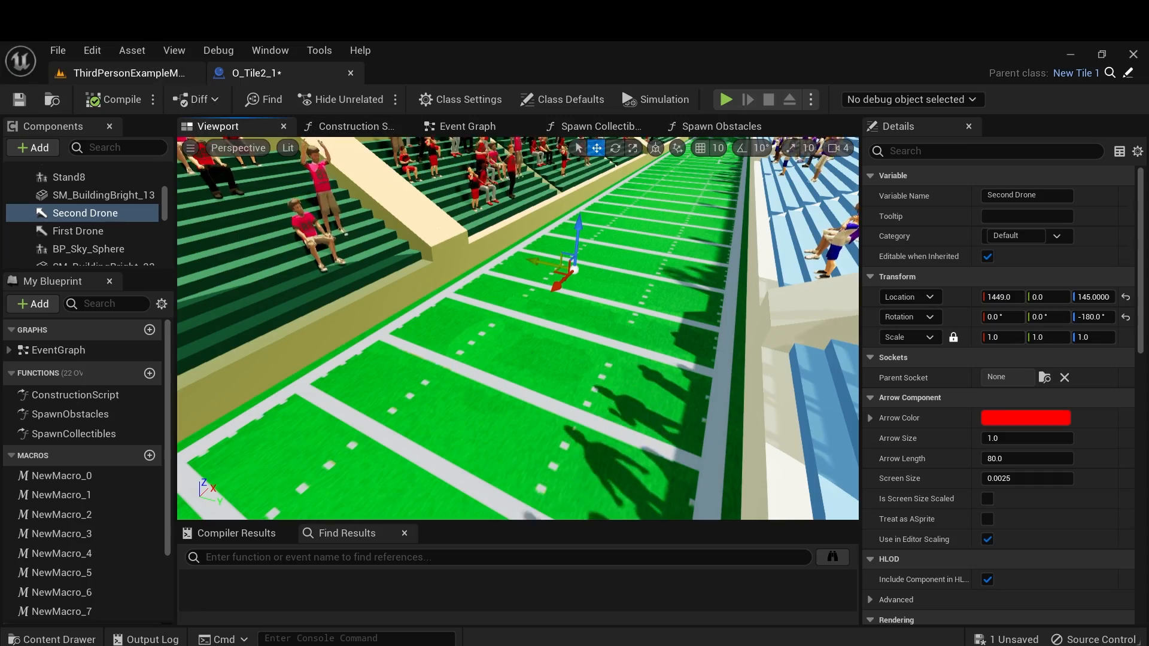
Play-test the level with the moved arrow and set the Second Drone's X location to 1600 in O_Tile2_1.
left_click(129, 73)
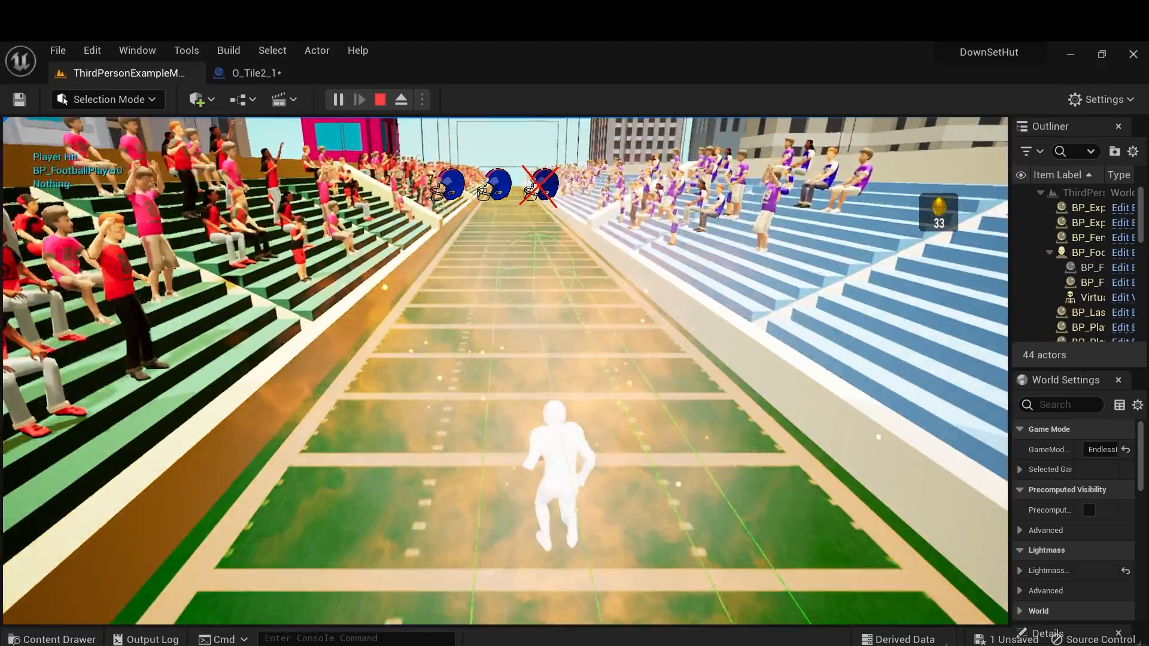
key("Escape")
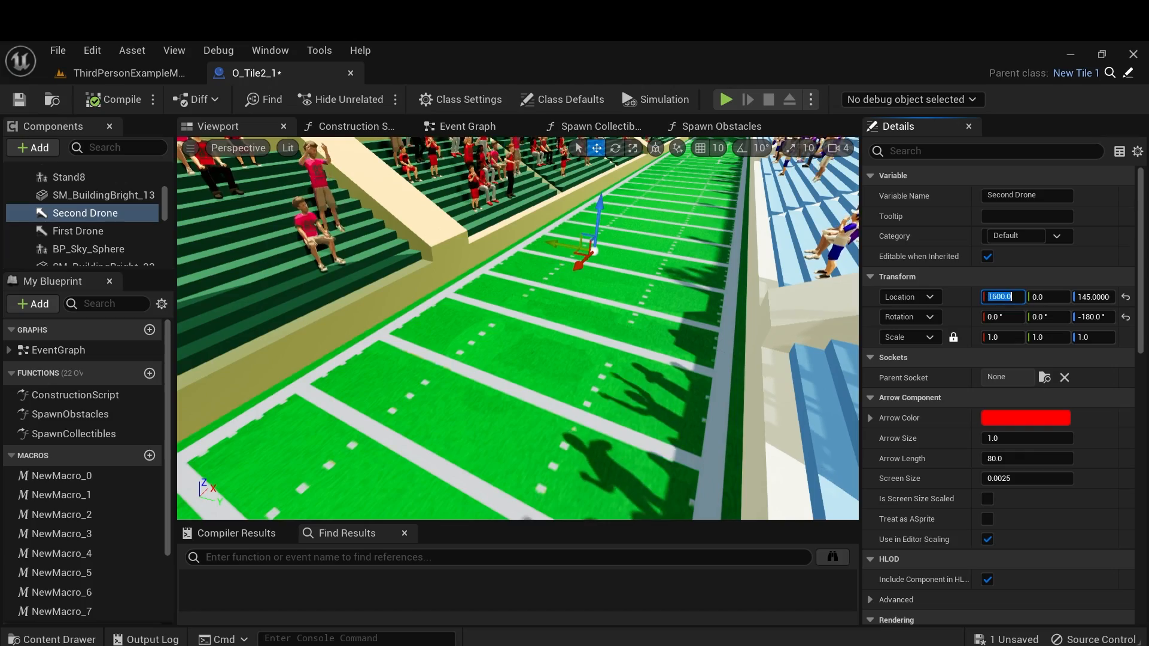
Play-test the level with the Second Drone at X 1600, running down the field past both drones, and stop the session.
left_click(129, 73)
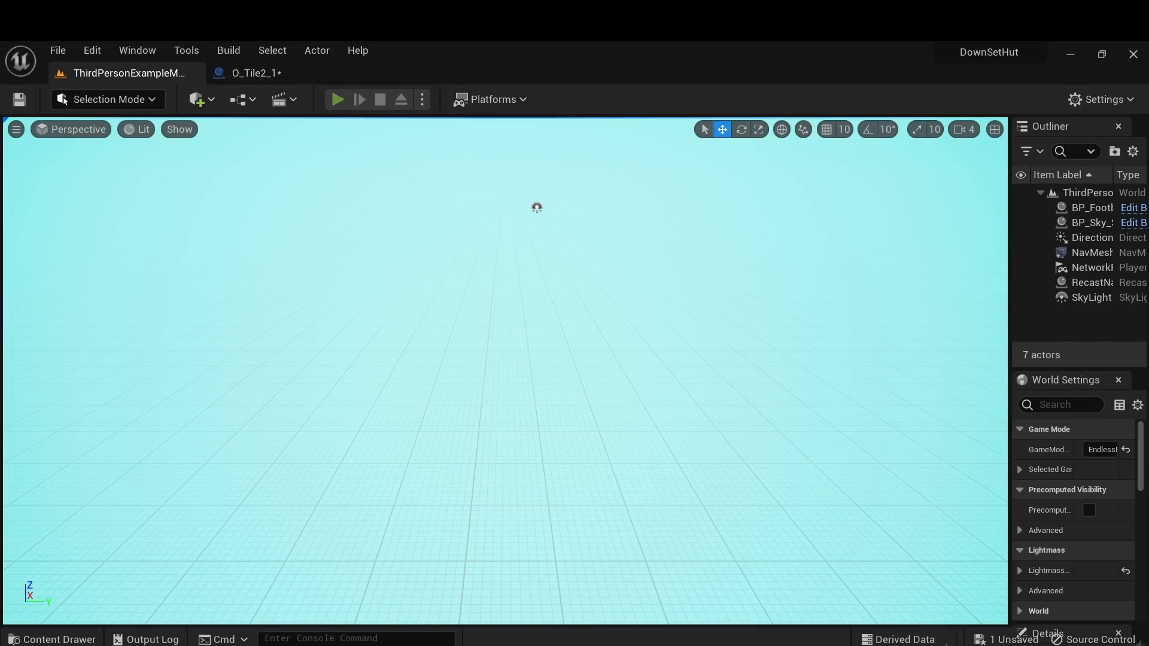
key("alt+p")
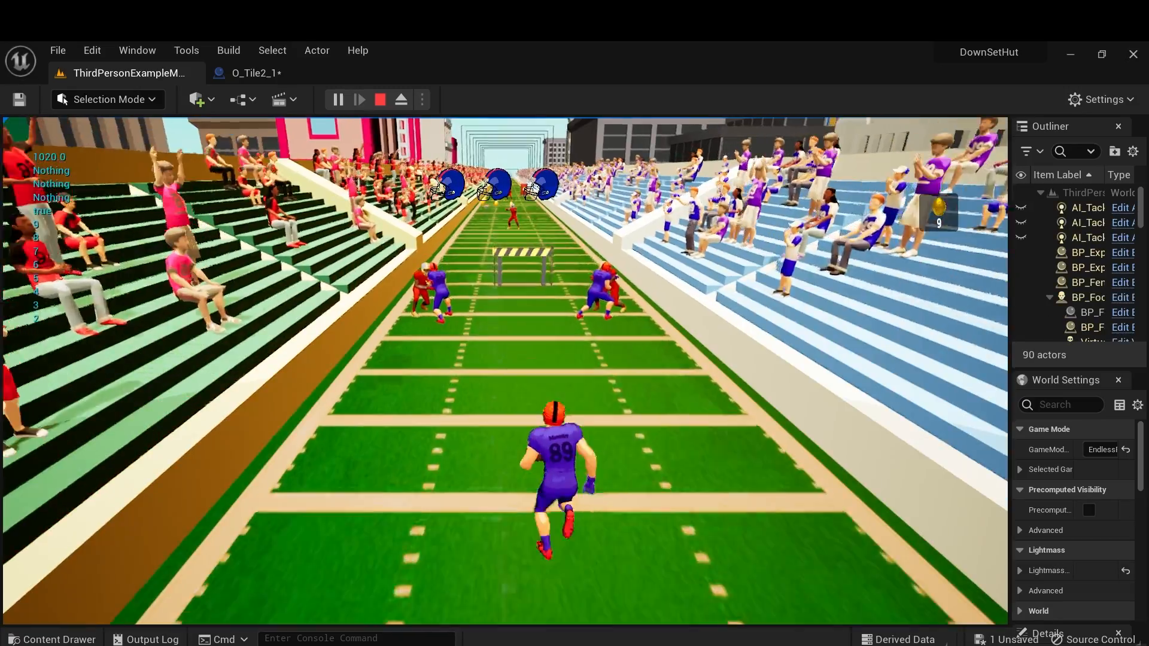
key("space")
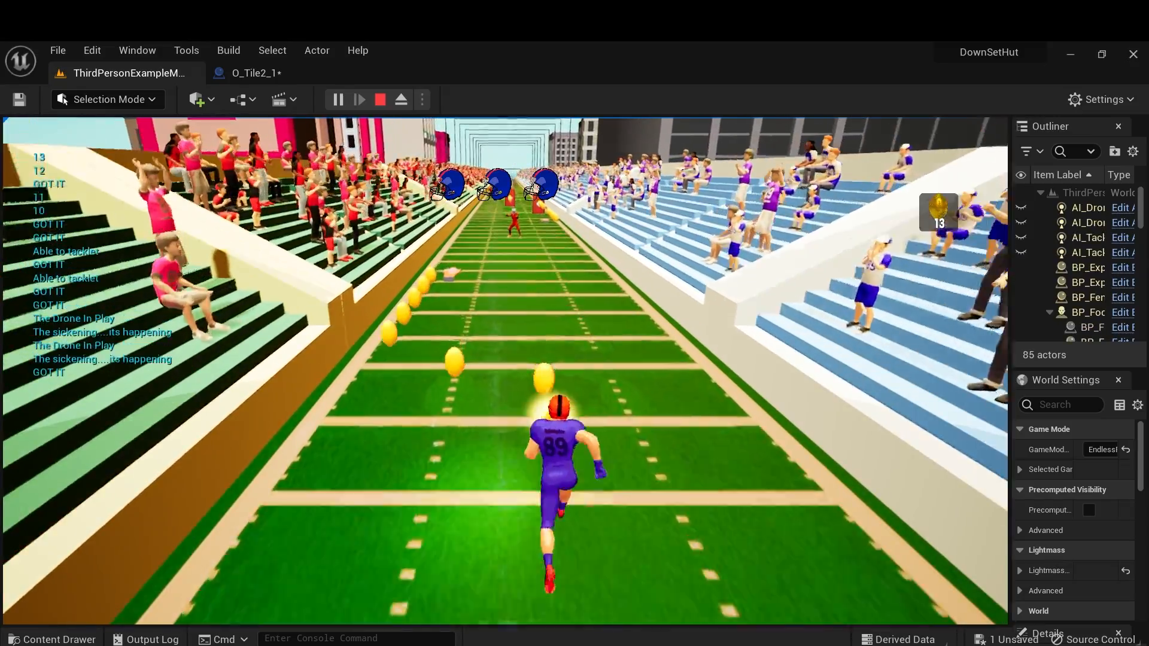
key("a")
key("d")
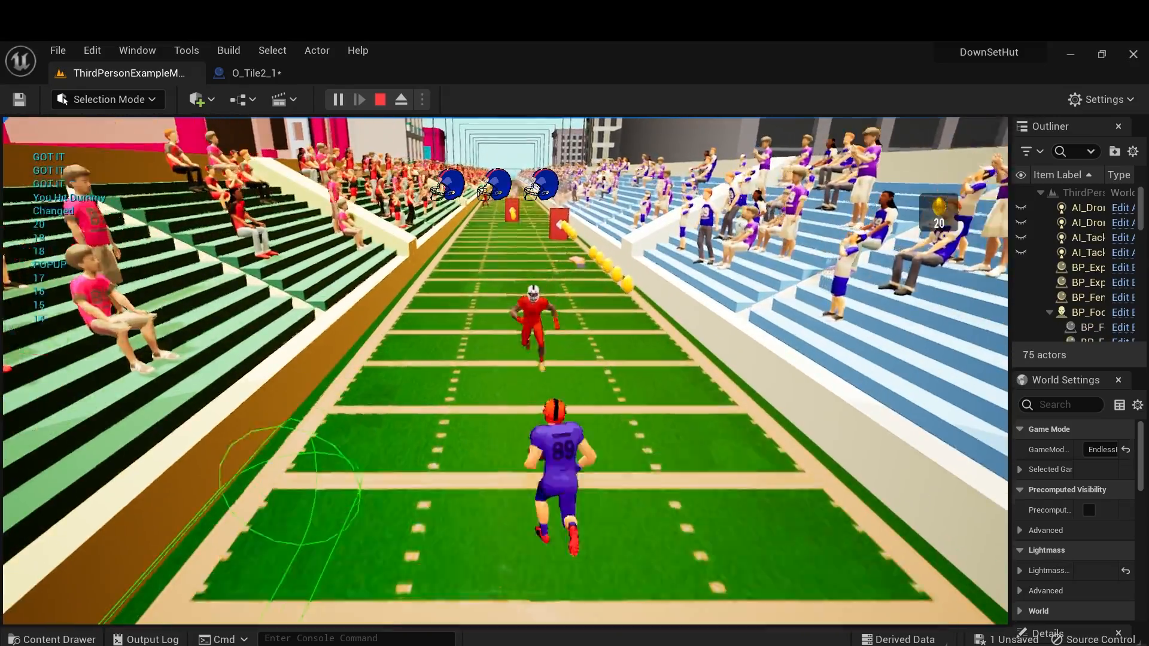
key("d")
key("a")
key("a")
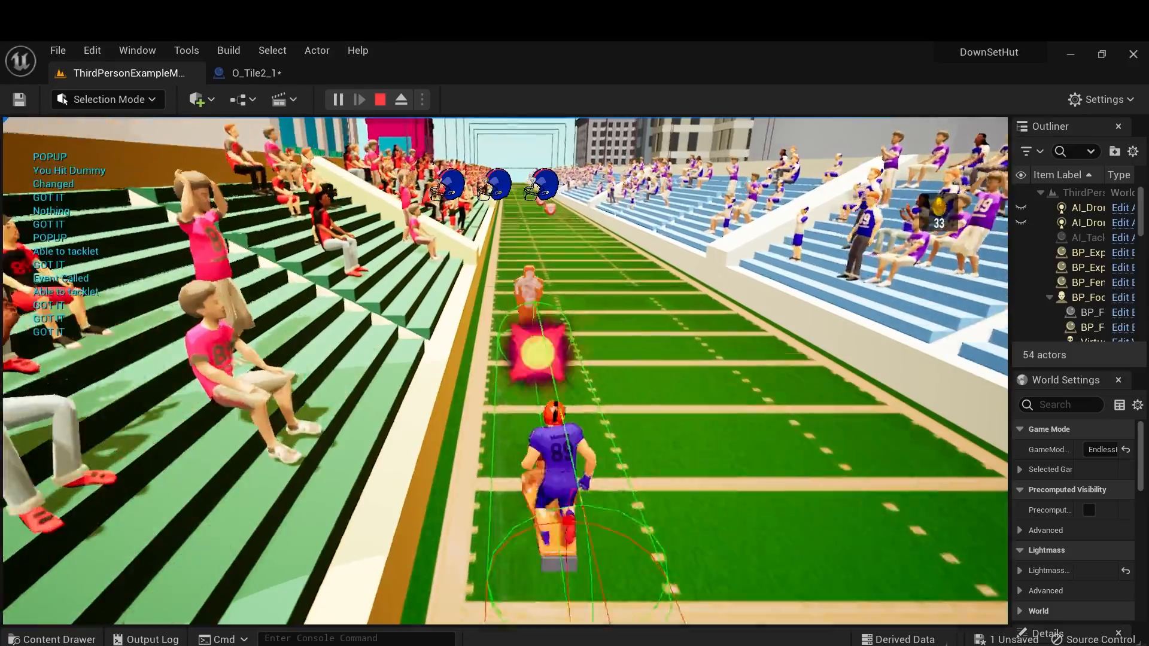
key("d")
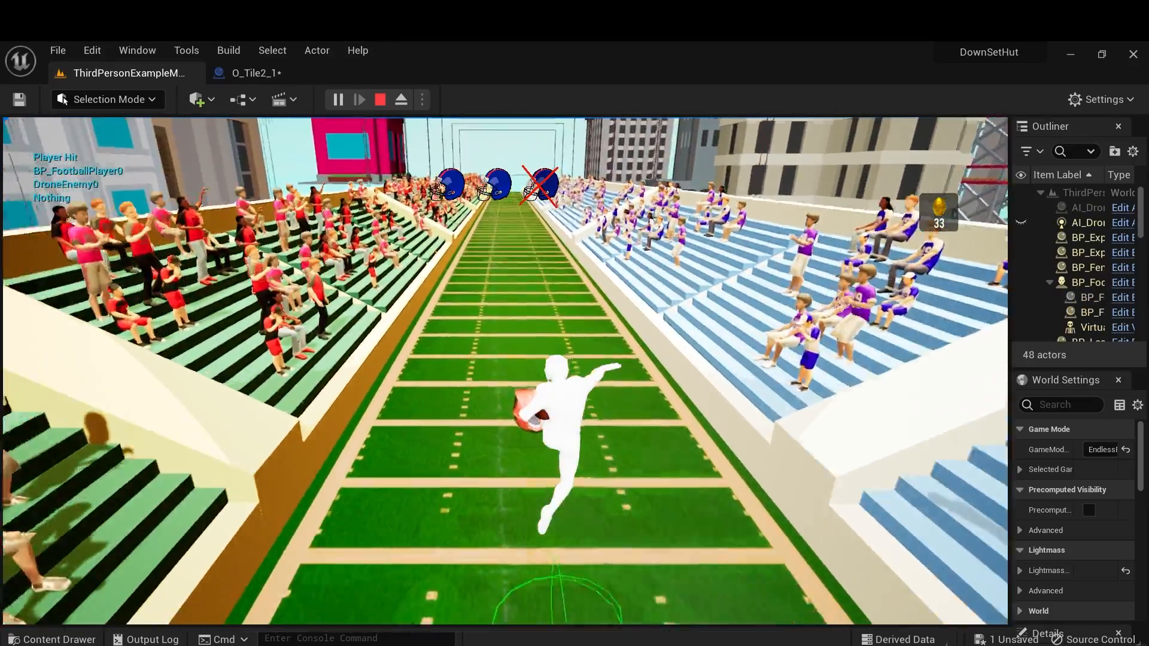
key("Escape")
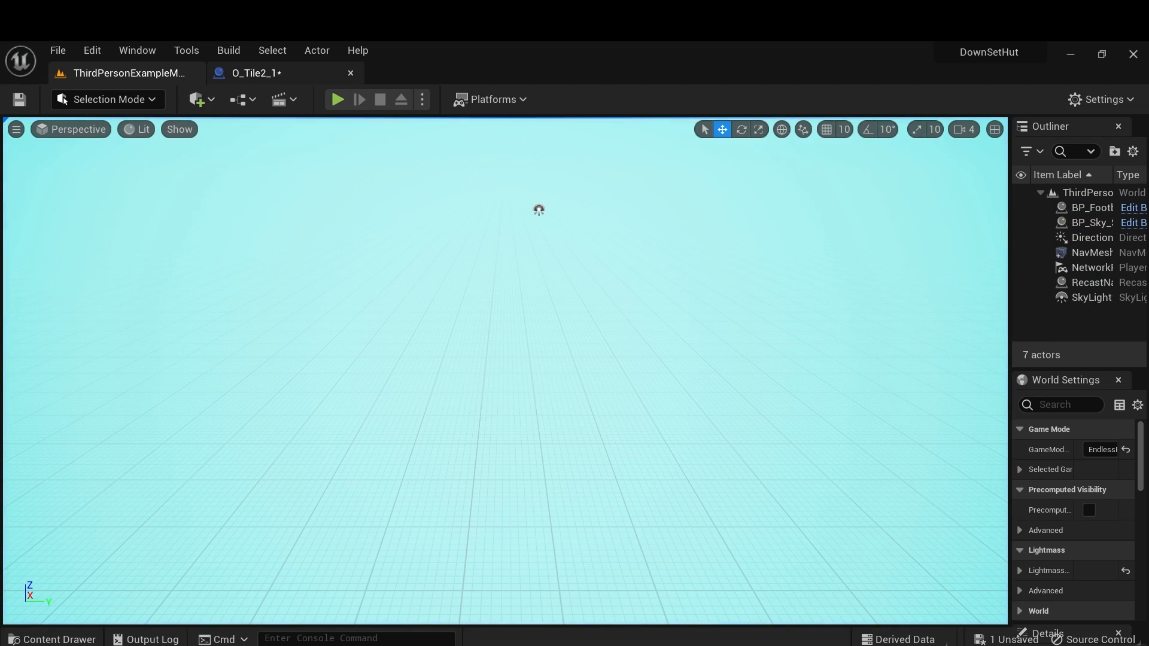
Set the Second Drone arrow's X location to 1750 in the O_Tile2_1 blueprint.
left_click(256, 74)
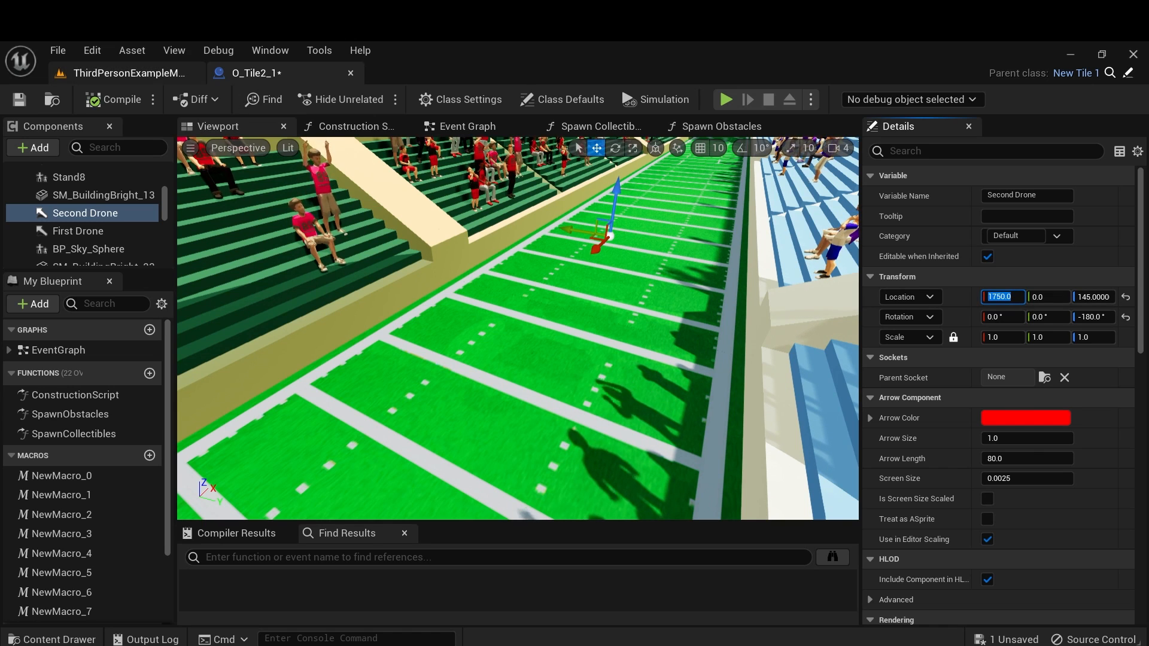
Browse the project content to the DownSetHut_Blueprints/Characters/NewEnemy/Drone folder.
left_click(53, 640)
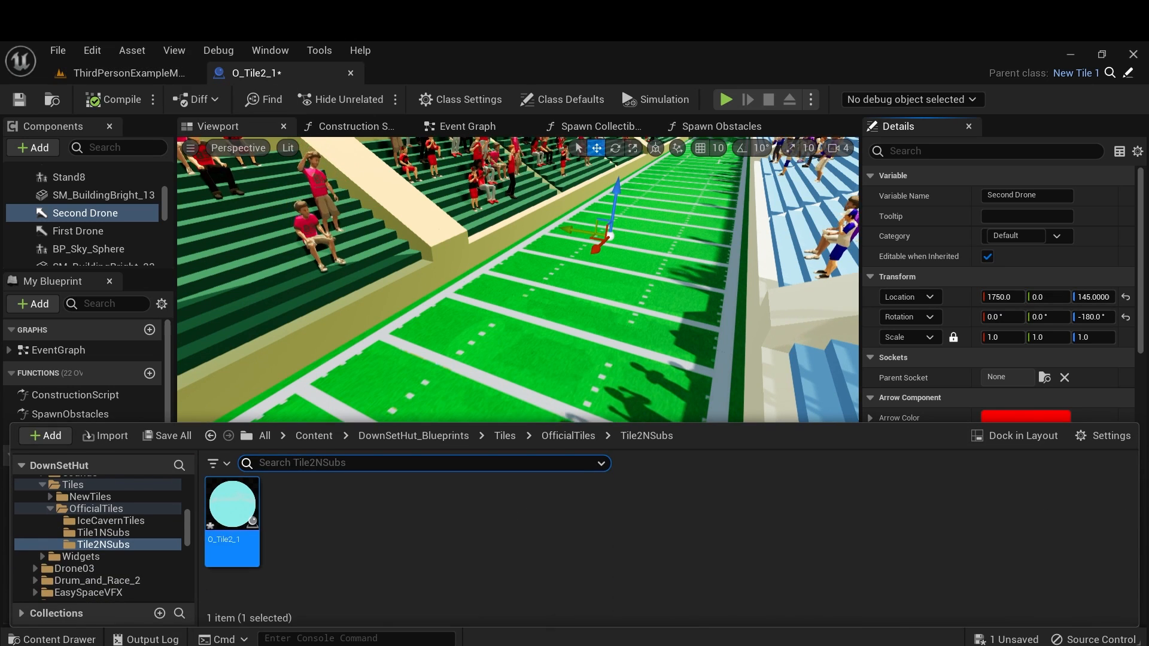
scroll(98, 538, "up", 4)
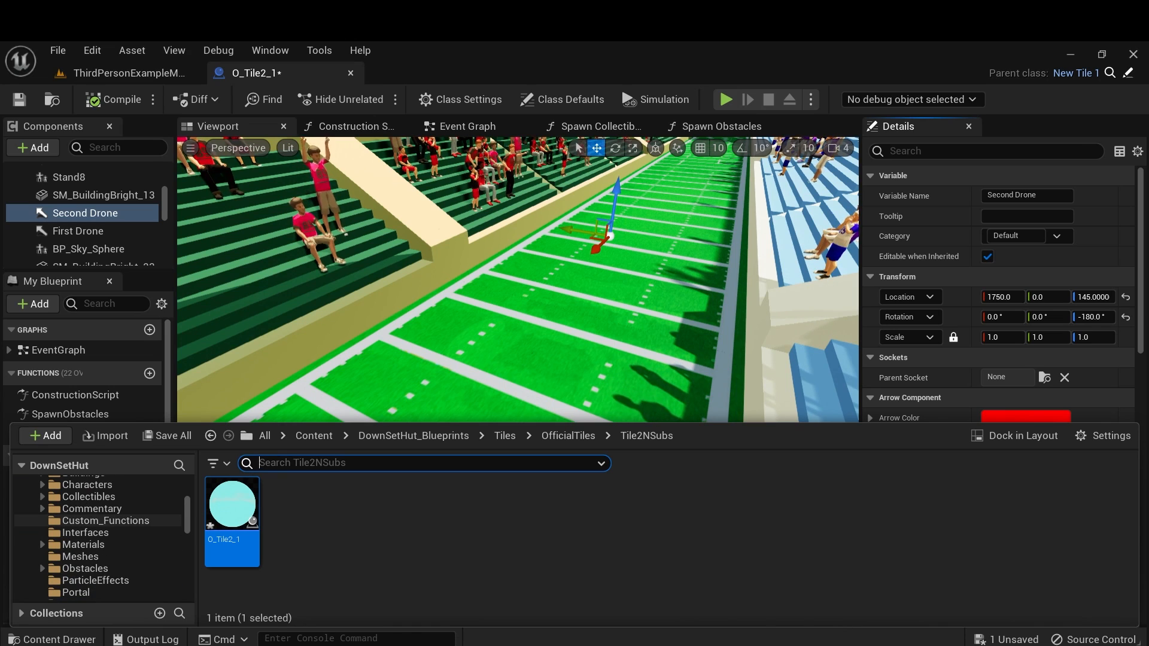
scroll(97, 538, "up", 1)
left_click(90, 533)
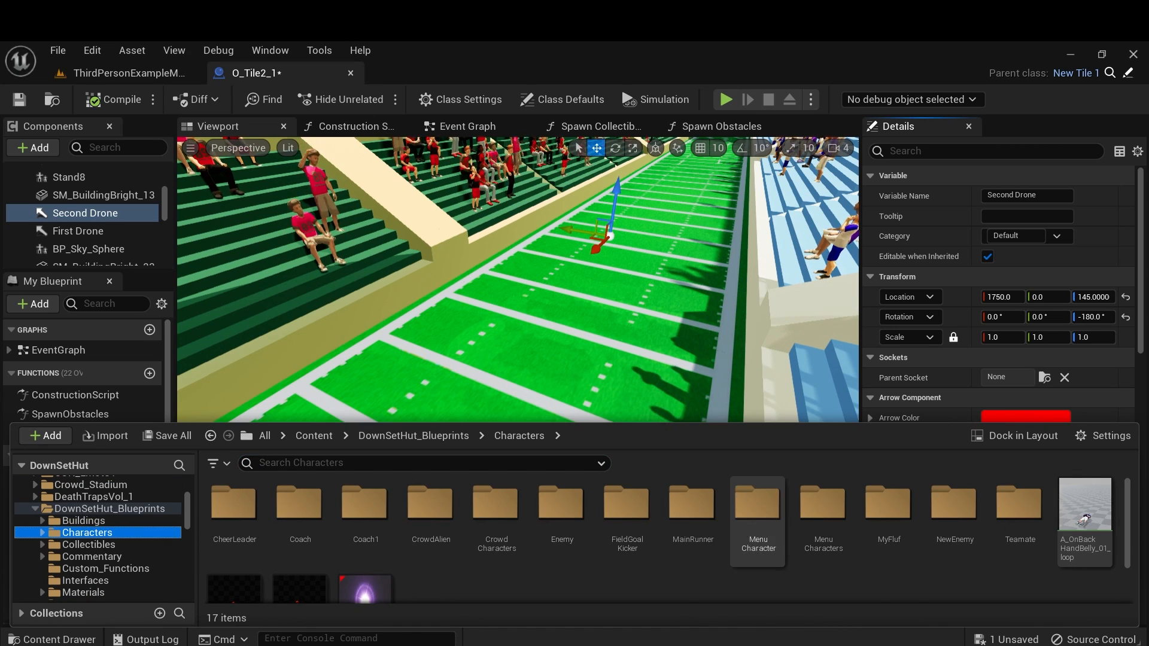
double_click(955, 509)
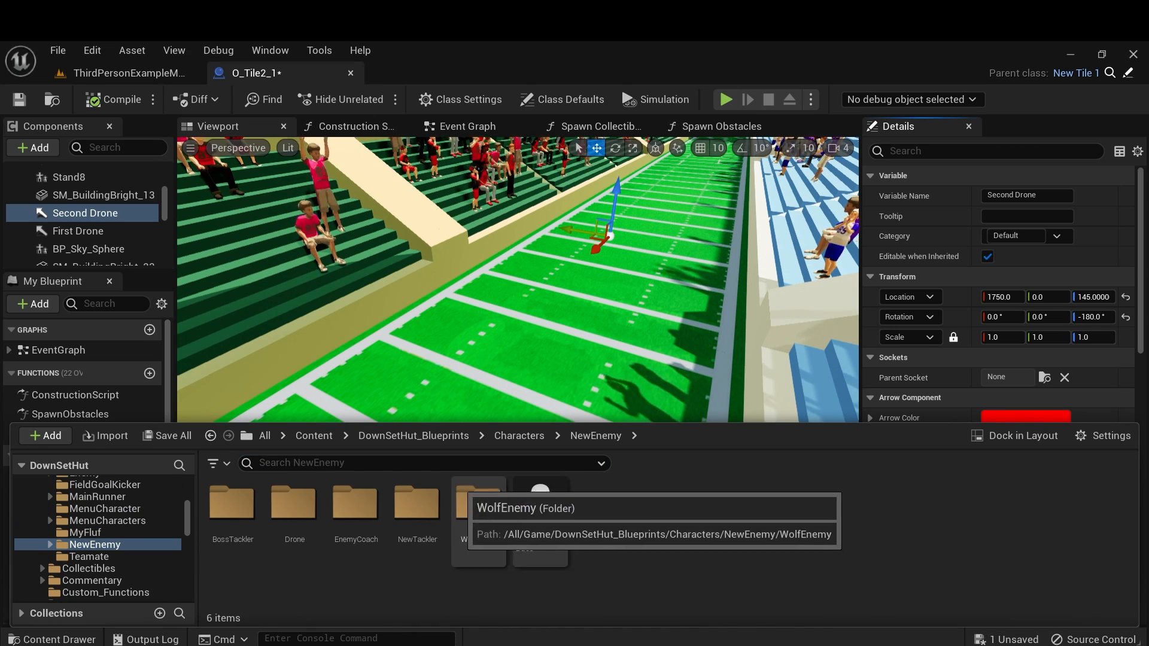
double_click(294, 509)
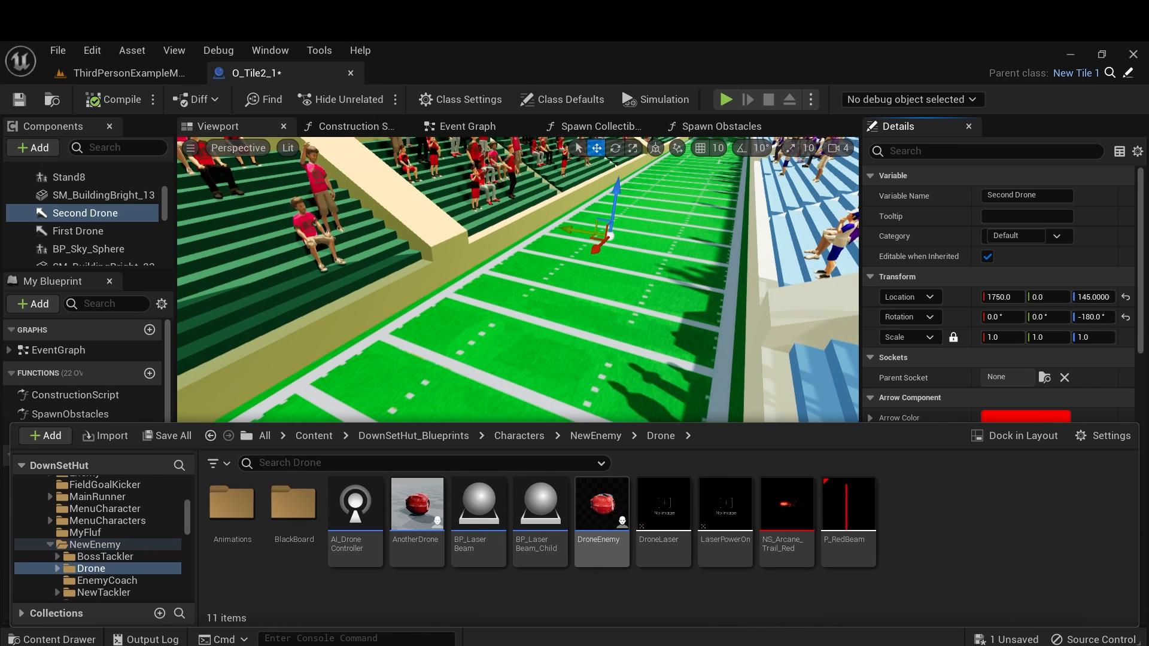
Open and close the DroneEnemy blueprint, and open the AI_DroneController blueprint from the same folder.
double_click(605, 515)
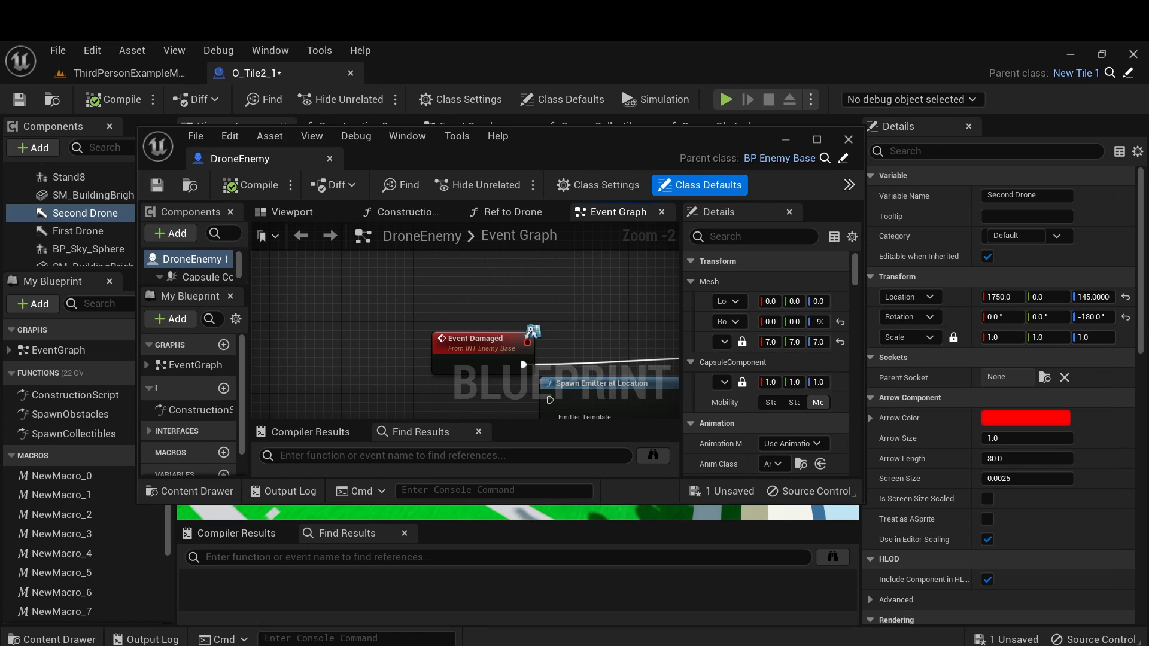
left_click(848, 140)
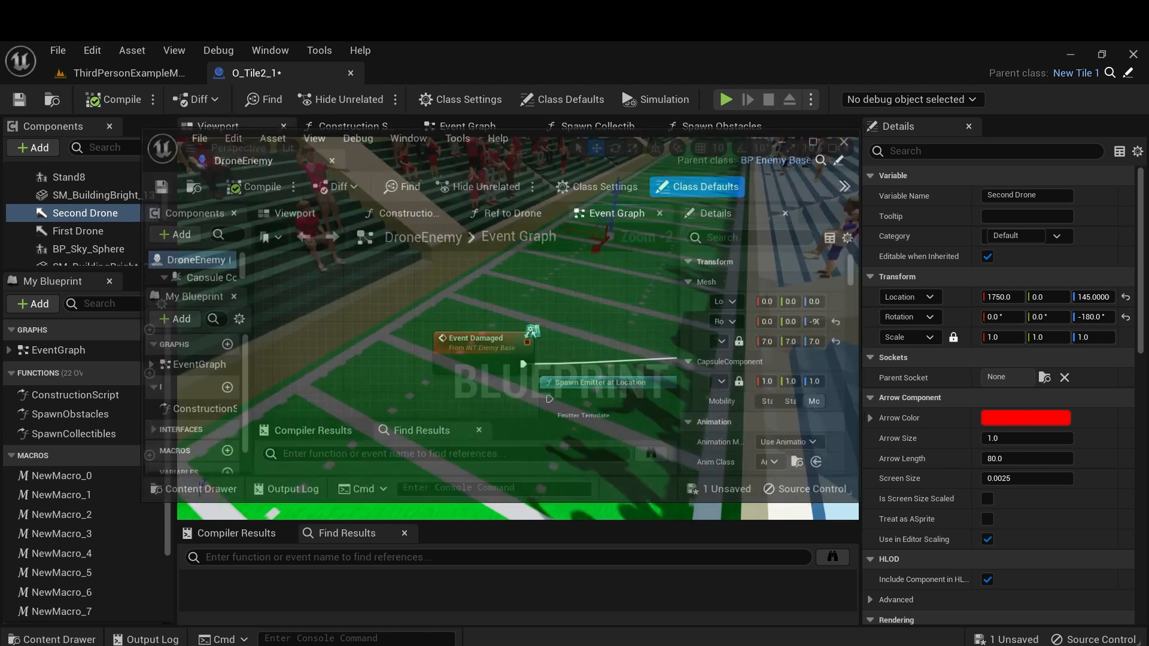
left_click(79, 639)
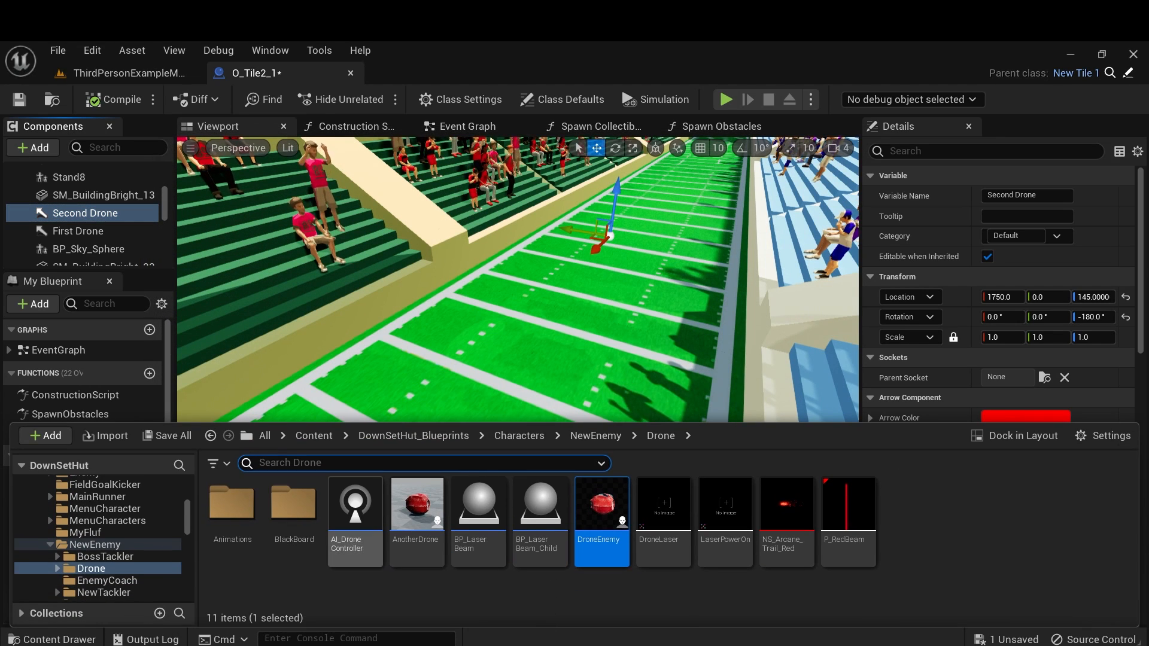
double_click(356, 506)
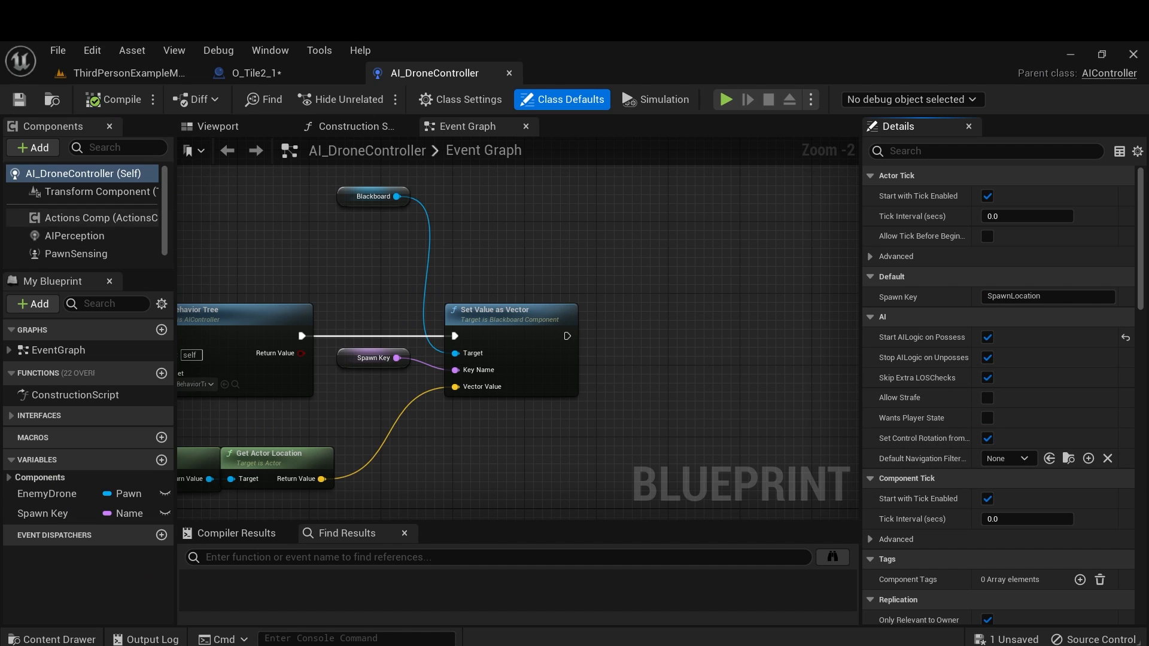
Set the PawnSensing component's Sight Radius to 2700 and Sensing Interval to 0.01 in AI_DroneController.
left_click(75, 235)
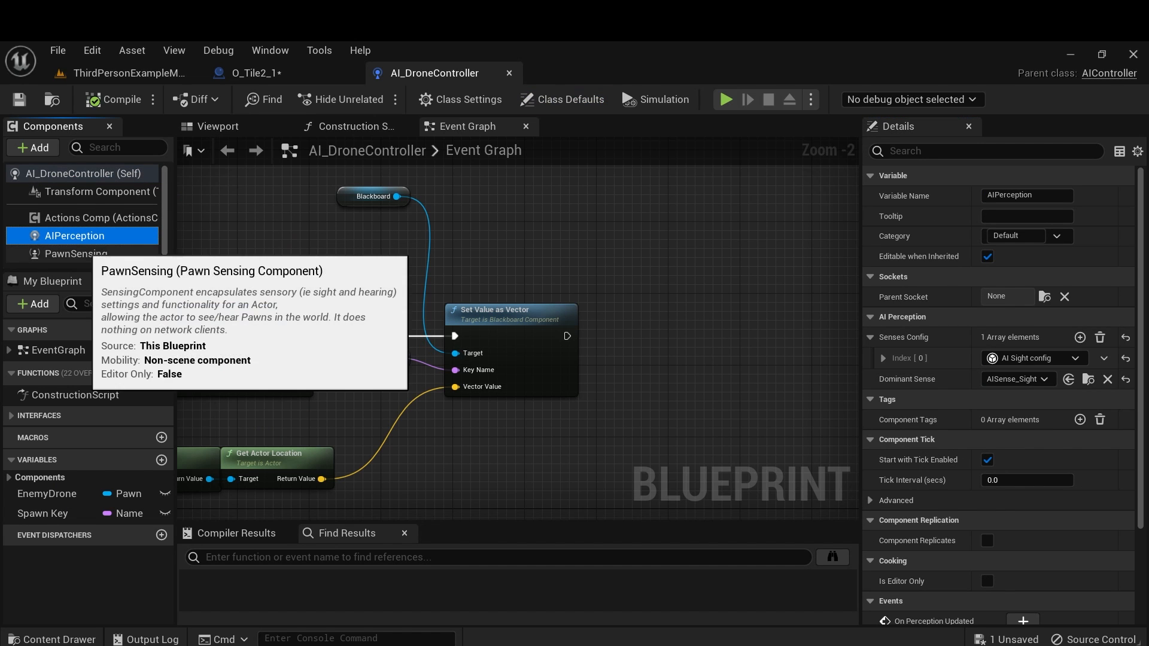
left_click(76, 254)
scroll(613, 283, "down", 4)
scroll(293, 317, "up", 4)
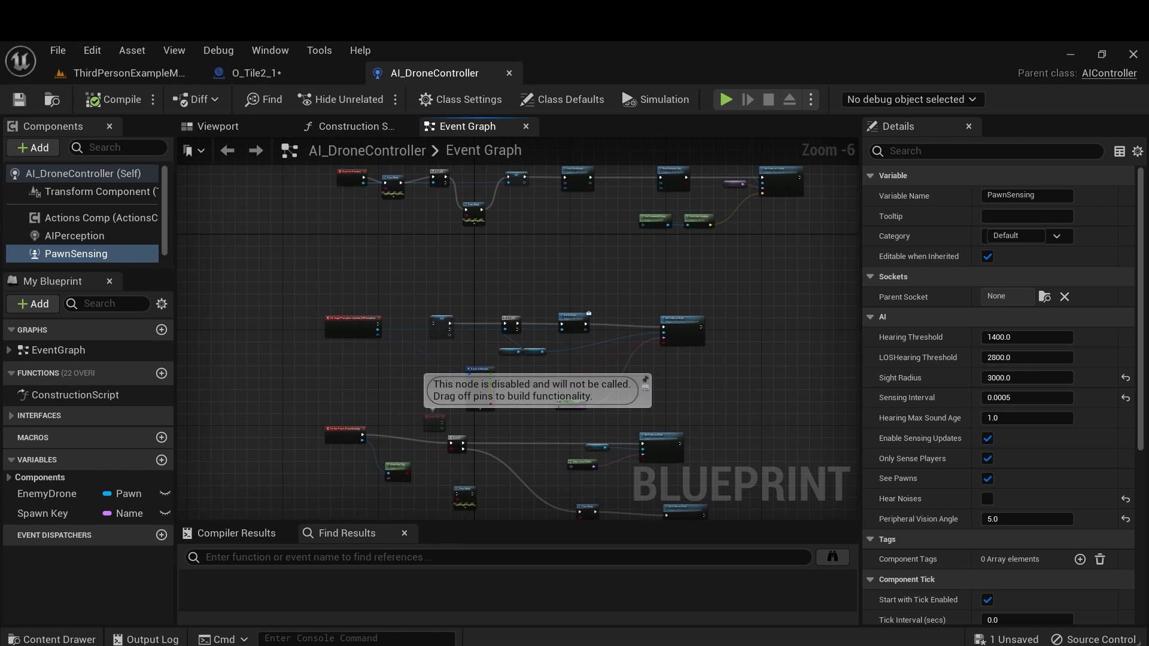
right_click_drag(276, 325, 520, 294)
scroll(520, 294, "down", 3)
right_click_drag(497, 465, 276, 323)
scroll(444, 311, "up", 3)
right_click_drag(689, 330, 280, 273)
right_click_drag(621, 331, 423, 387)
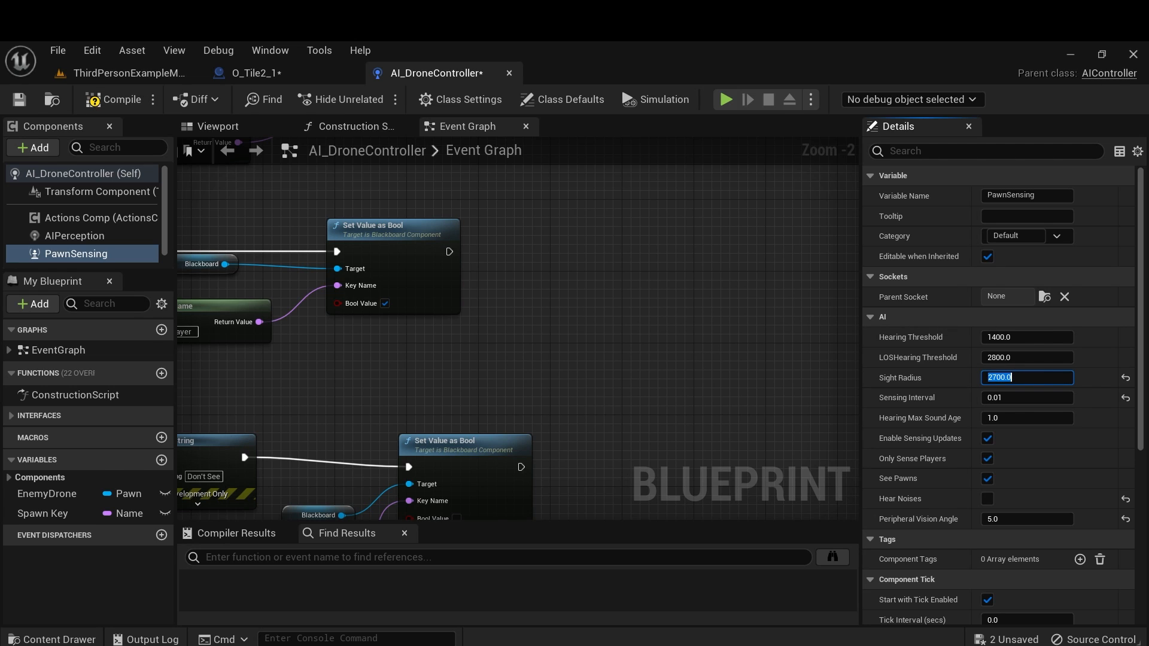
Play-test the level with the changed drone sensing settings and stop the session.
left_click(129, 73)
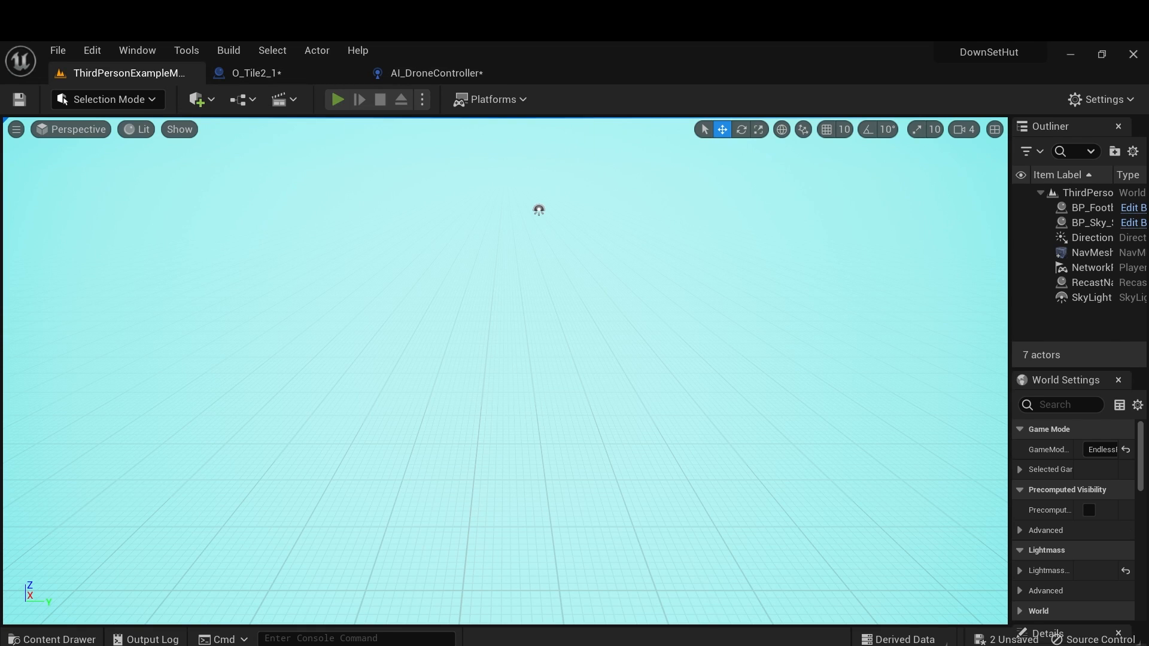
left_click(337, 99)
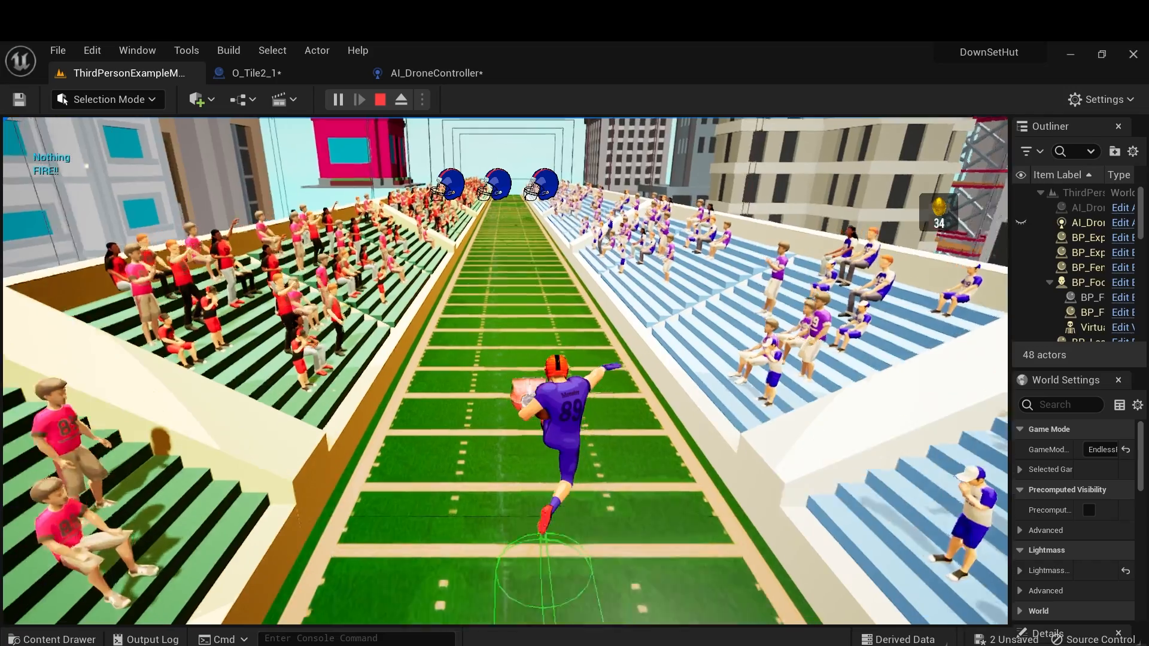
key("Escape")
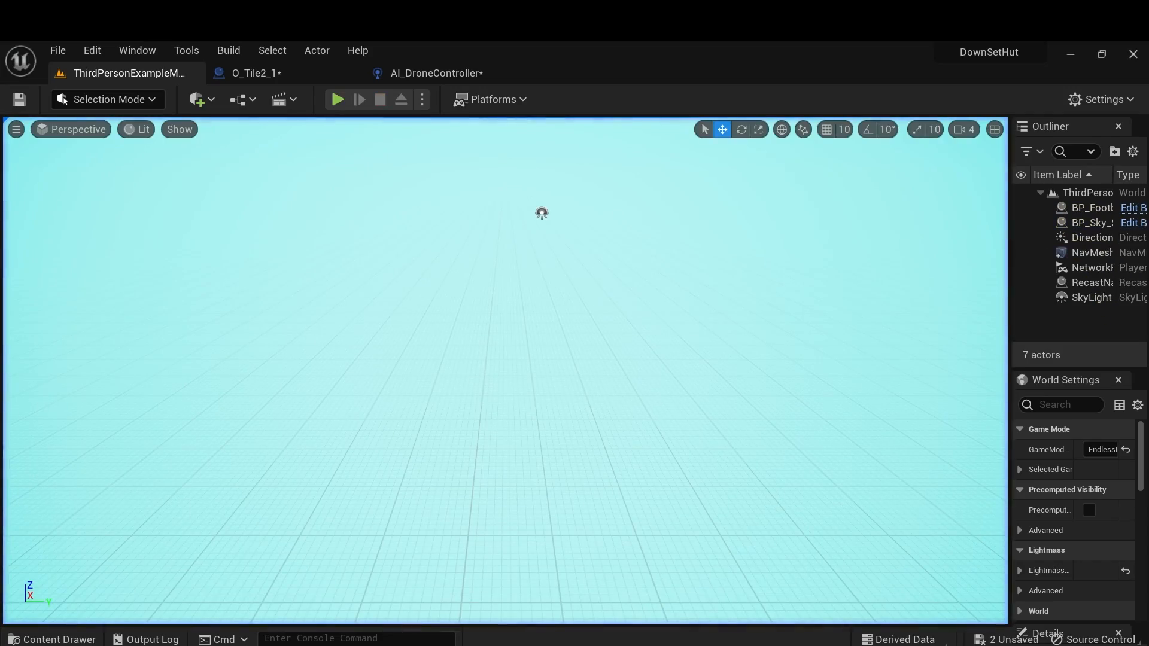
Adjust the Second Drone arrow's X location in O_Tile2_1, play-test the level and stop the session.
left_click(275, 73)
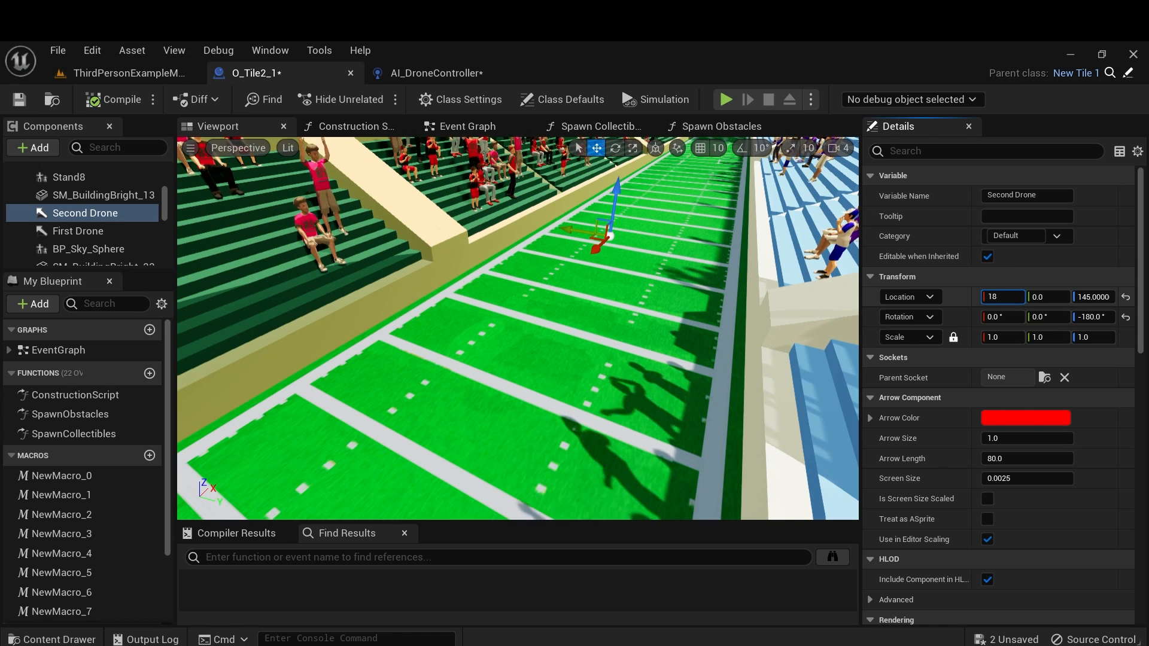
right_click_drag(518, 328, 473, 335)
left_click(126, 73)
left_click(337, 99)
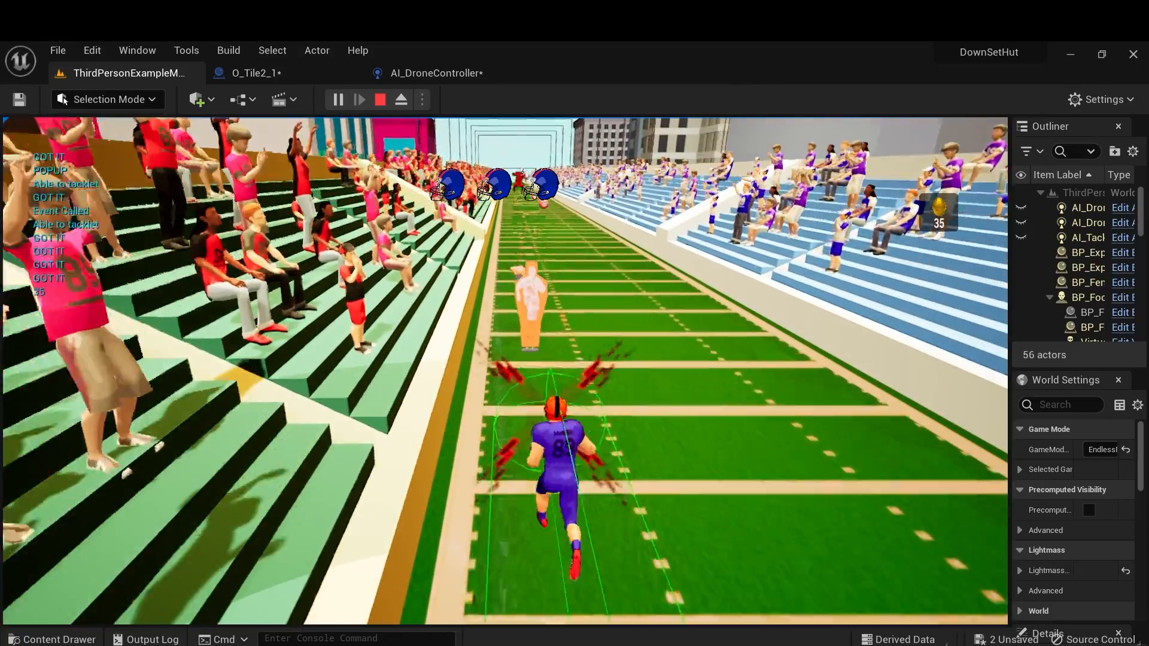
key("d")
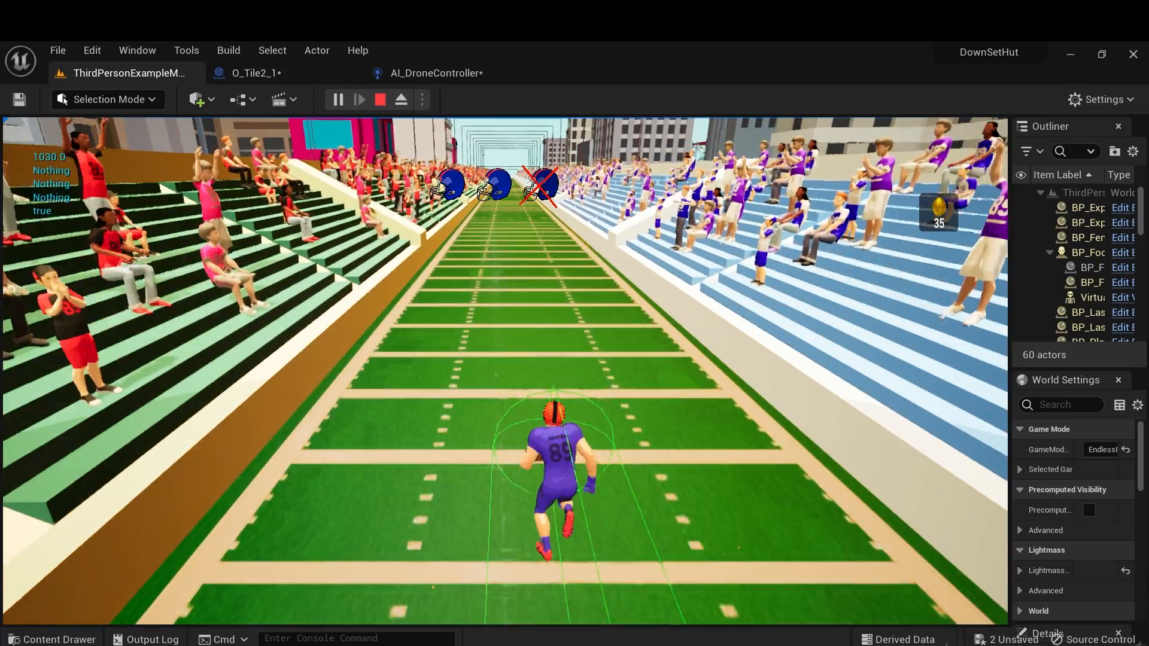
key("Escape")
Set the Second Drone's X location to 1850 in O_Tile2_1, and play-test through both drone encounters before stopping.
left_click(256, 73)
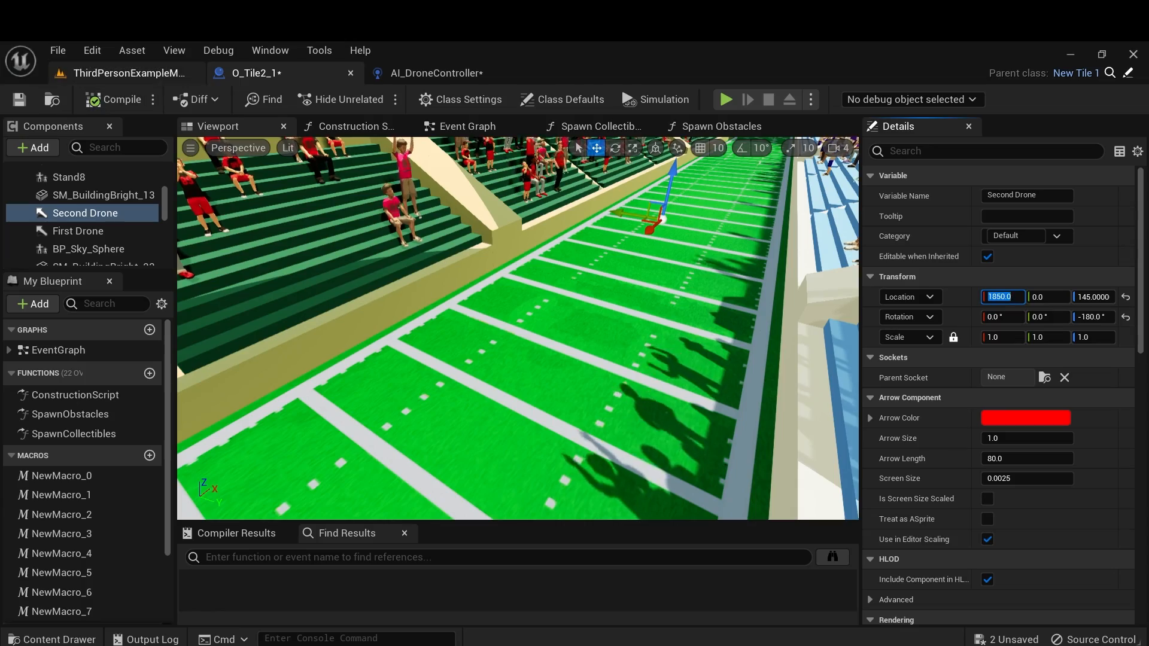
left_click(128, 73)
left_click(337, 99)
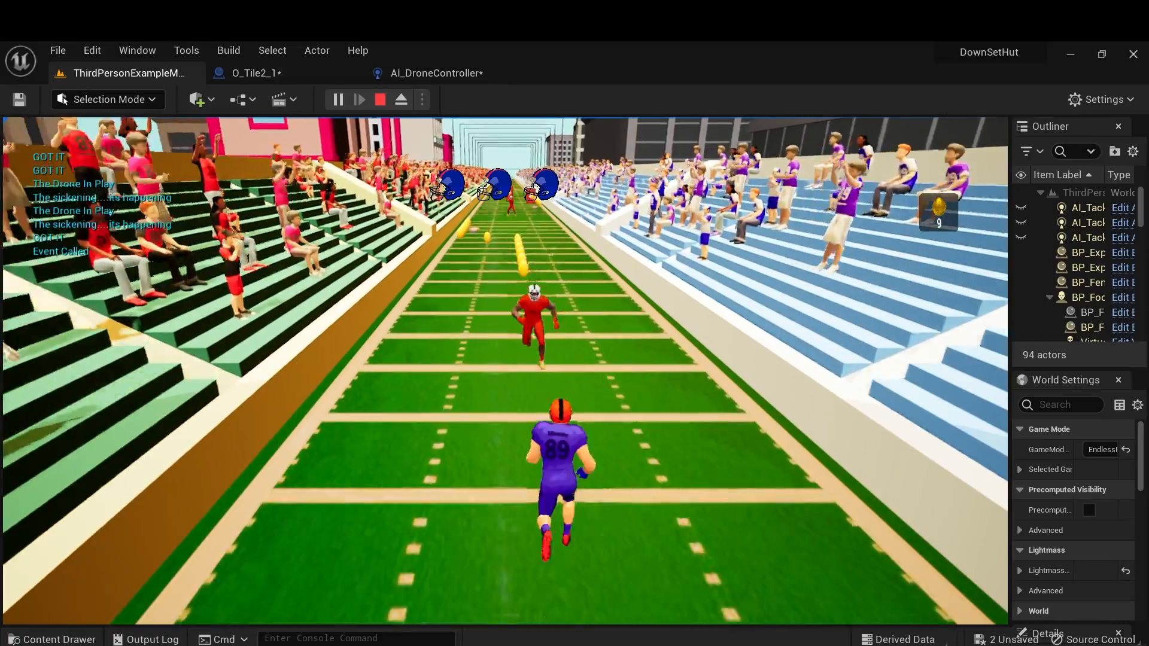
key("a")
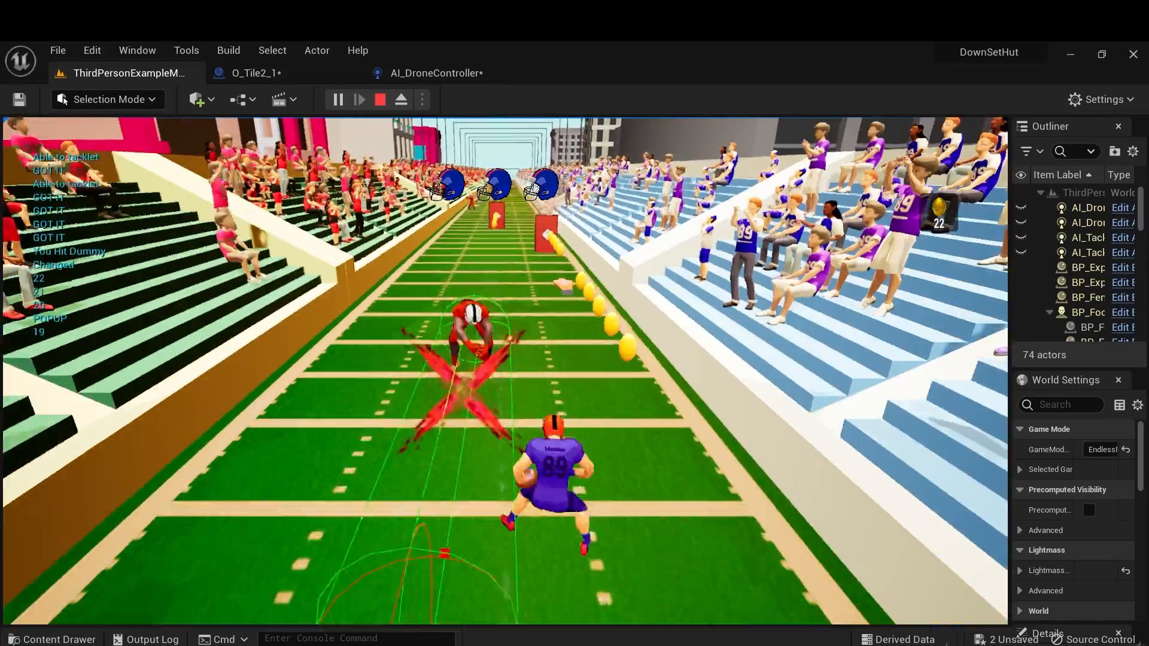
key("a")
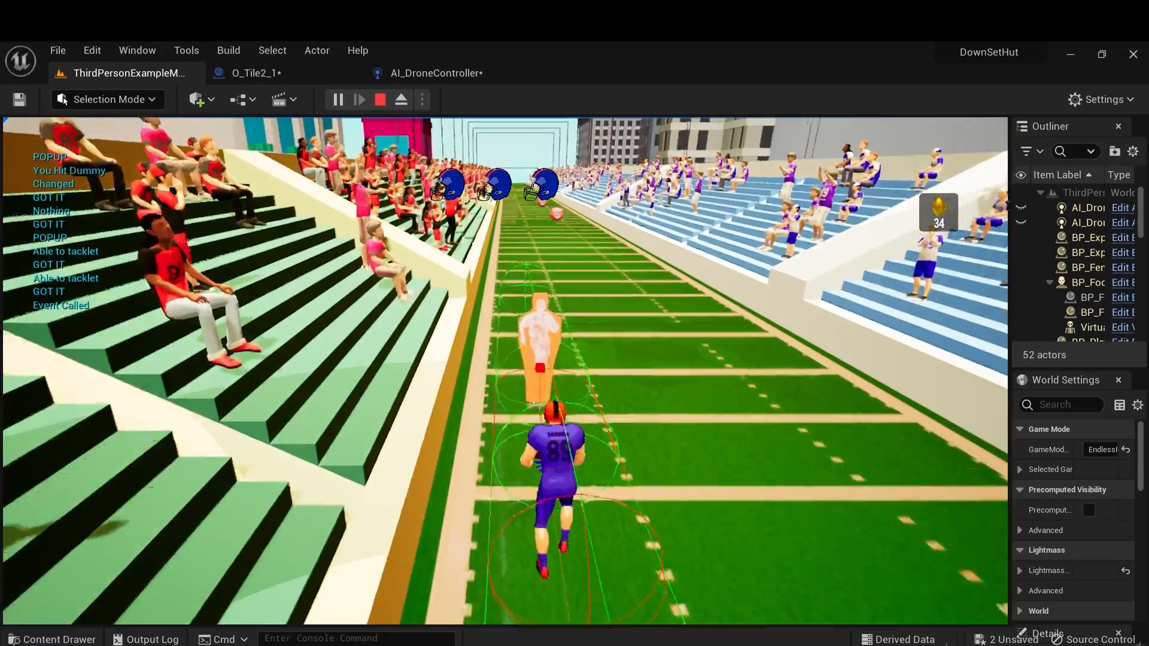
key("d")
key("space")
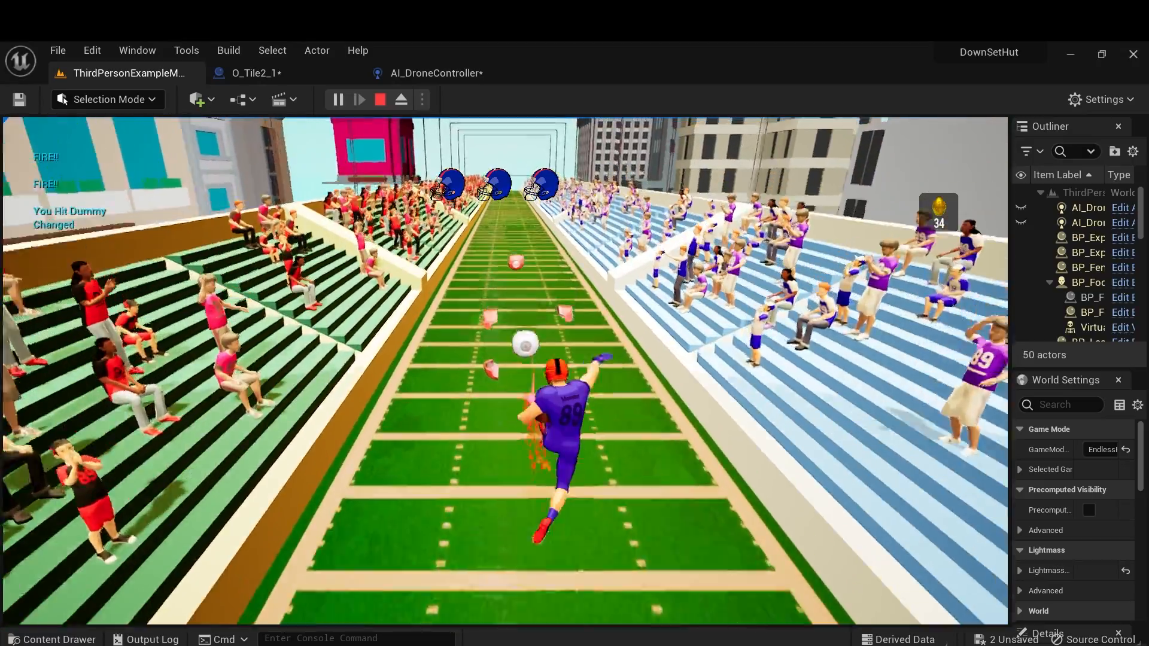
key("space")
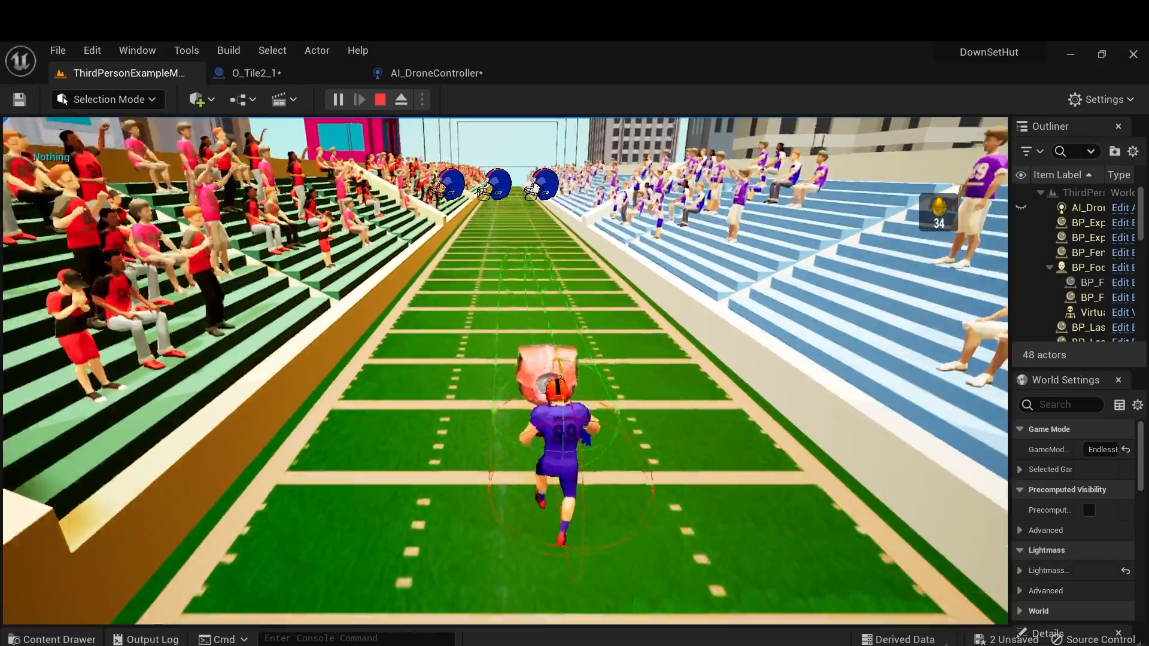
key("Escape")
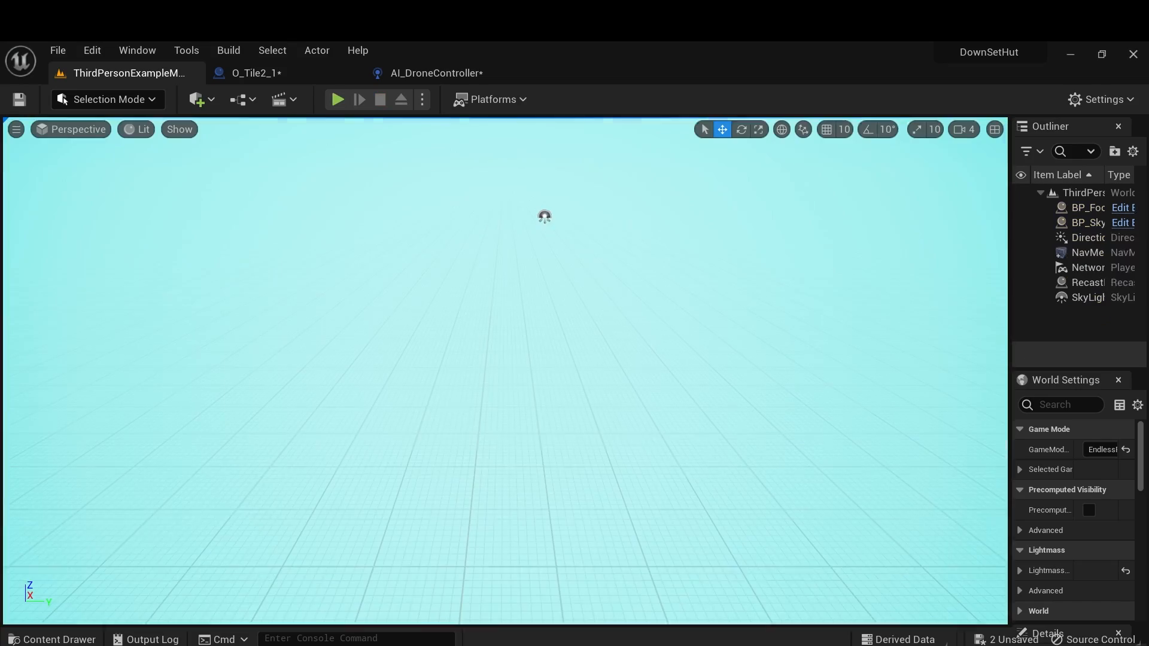
Set the Second Drone's X location to 1975 in O_Tile2_1, play-test up to the second drone and stop.
left_click(299, 73)
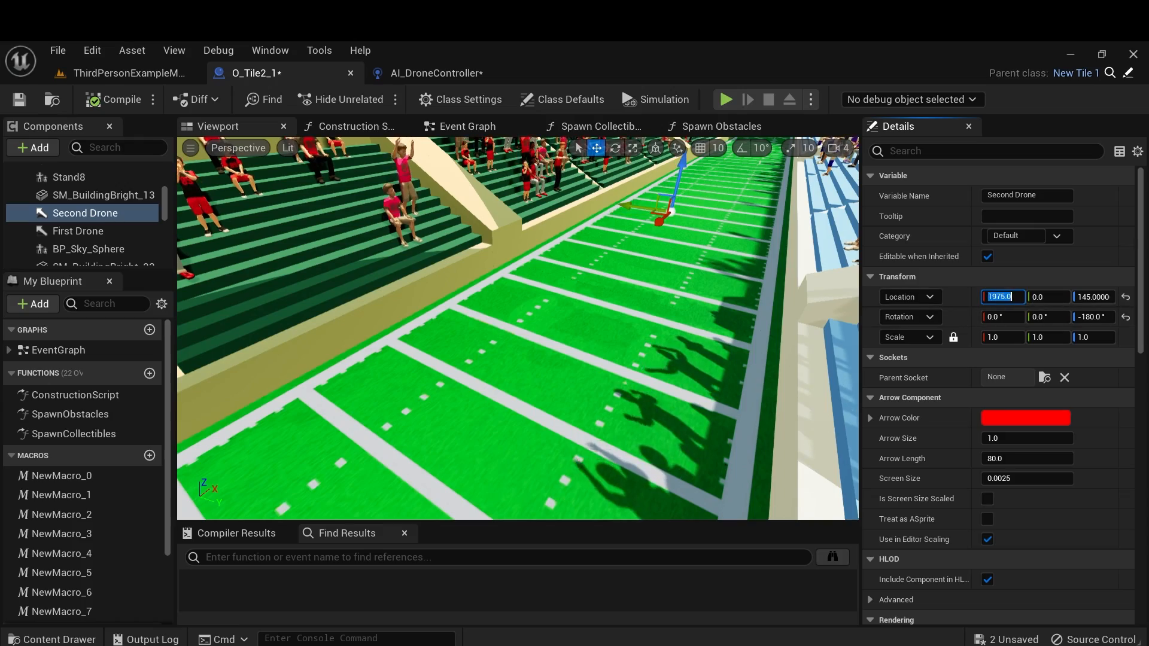
left_click(129, 73)
left_click(338, 99)
left_click(505, 371)
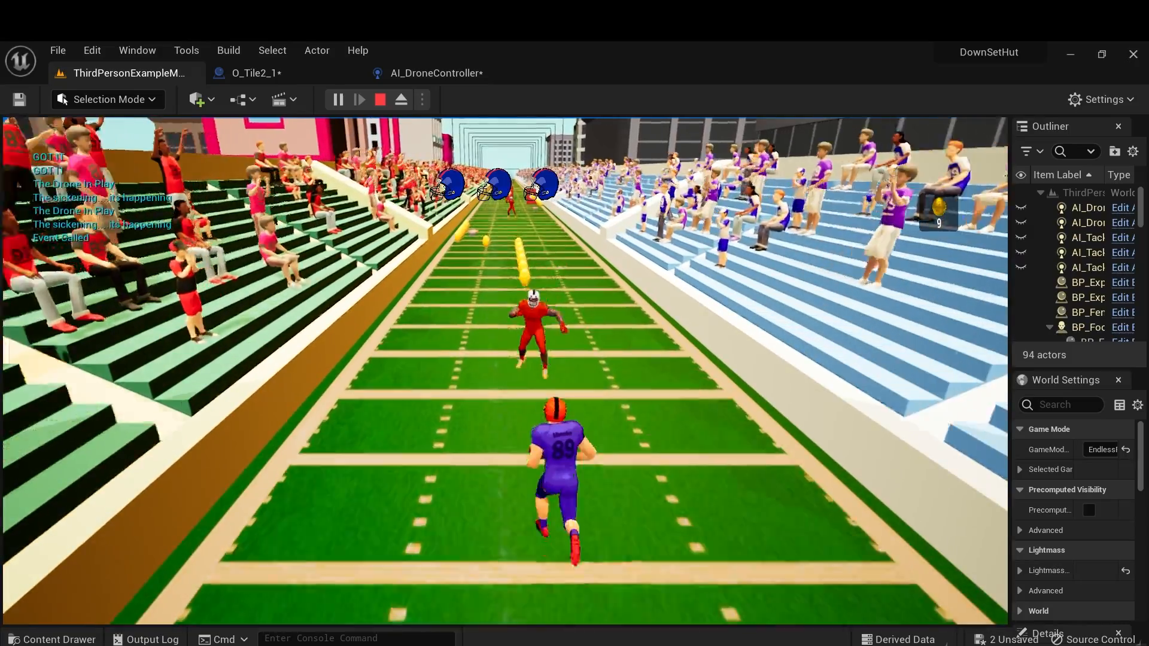
key("a")
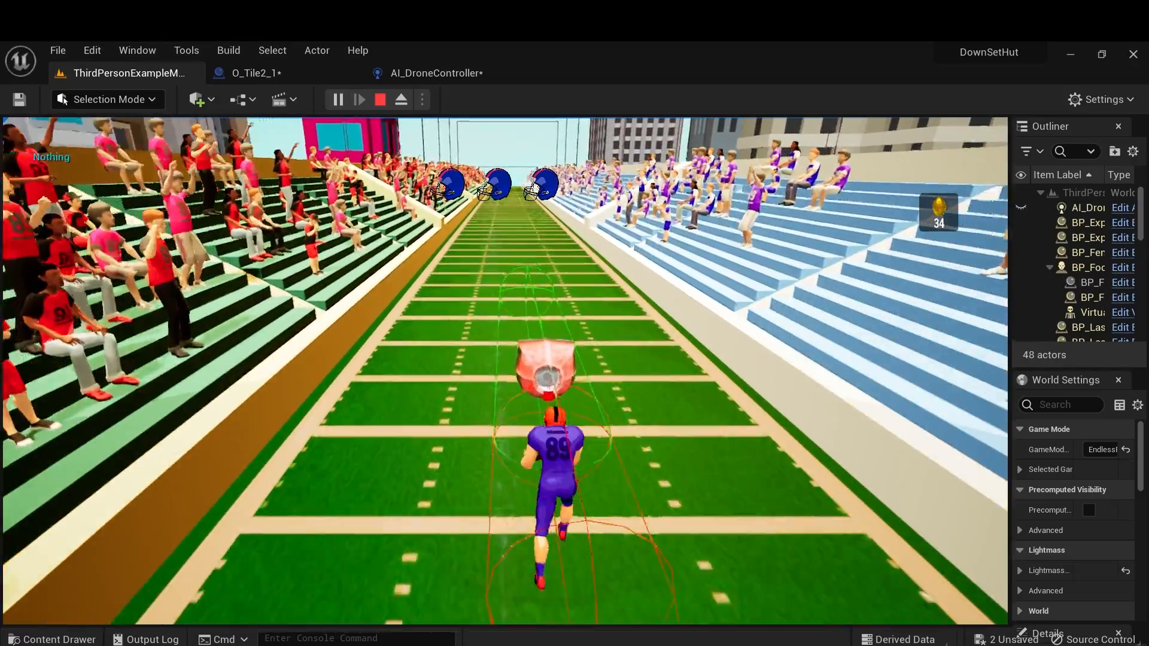
key("Escape")
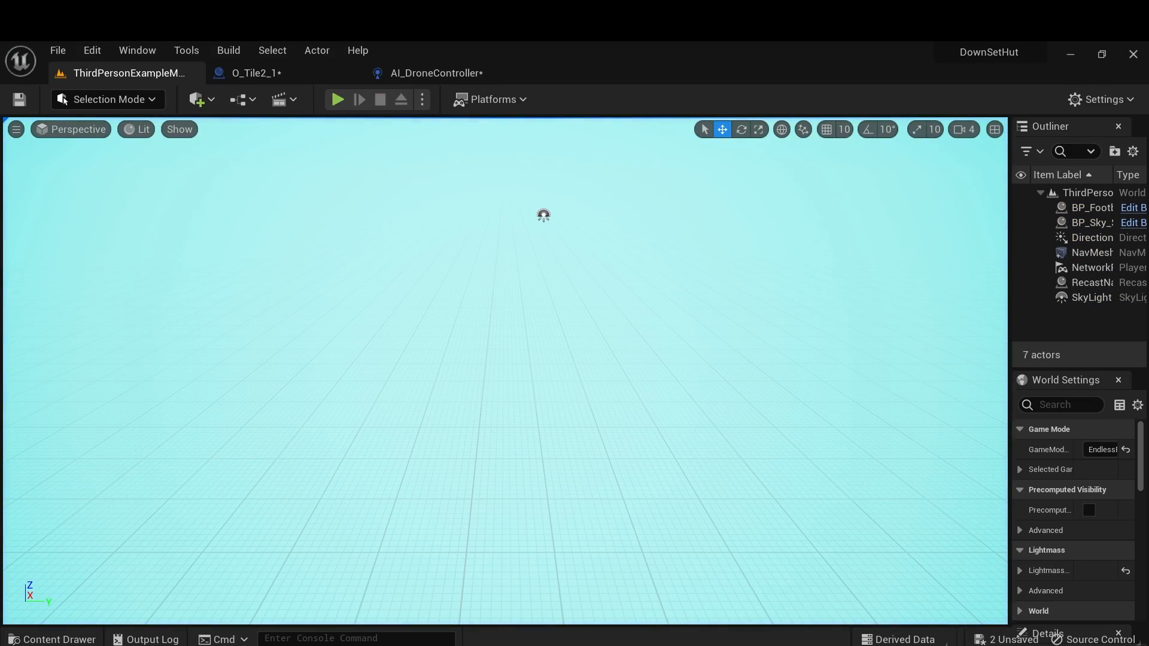
Set the Second Drone's X location to 1965 and compile the O_Tile2_1 blueprint.
left_click(256, 73)
left_click(1003, 297)
left_click(1006, 296)
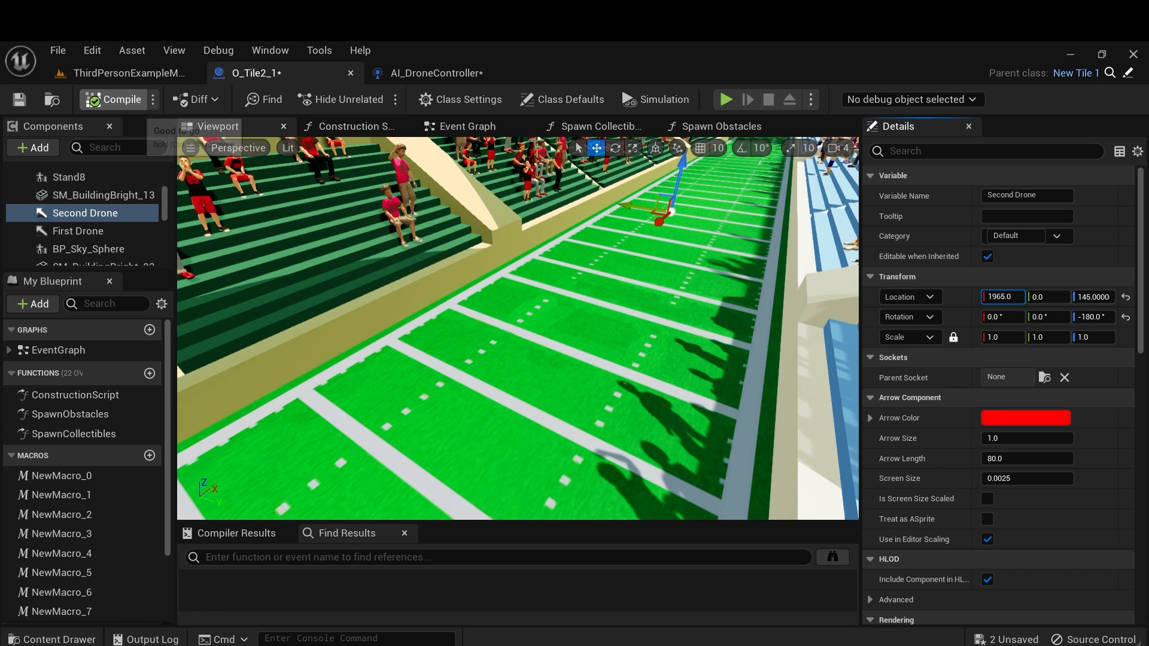
left_click(114, 100)
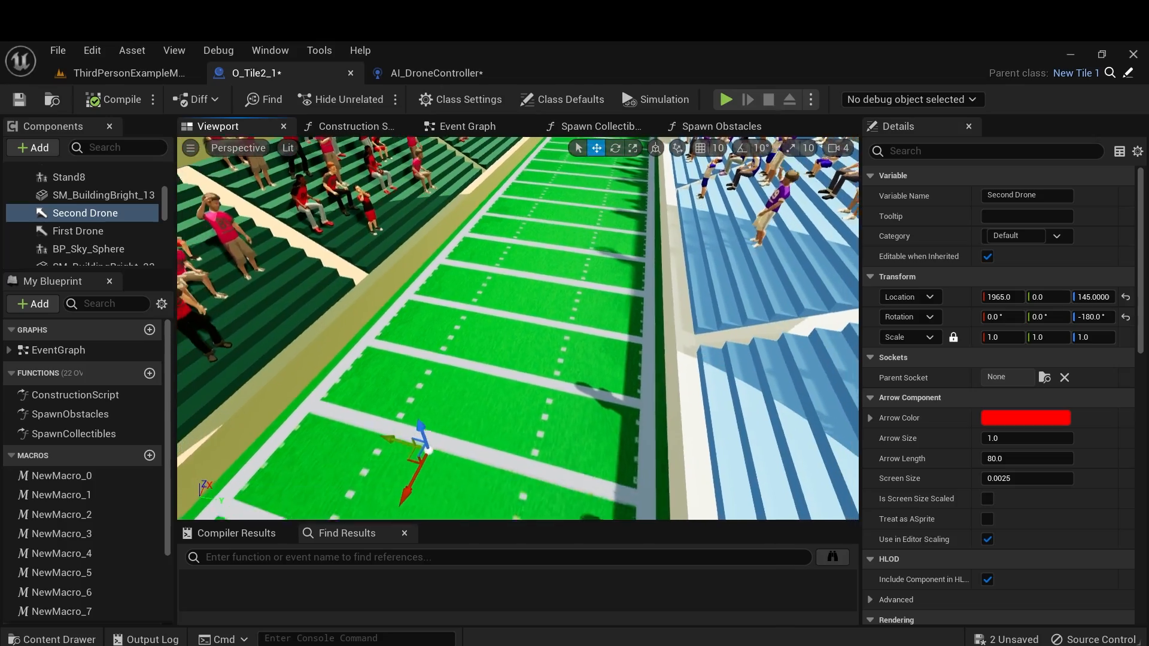
Select the O_Tile2_1 root entry and browse the project content to the DownSetHut_Blueprints/Obstacles folder.
right_click_drag(518, 328, 515, 281)
right_click_drag(518, 328, 552, 334)
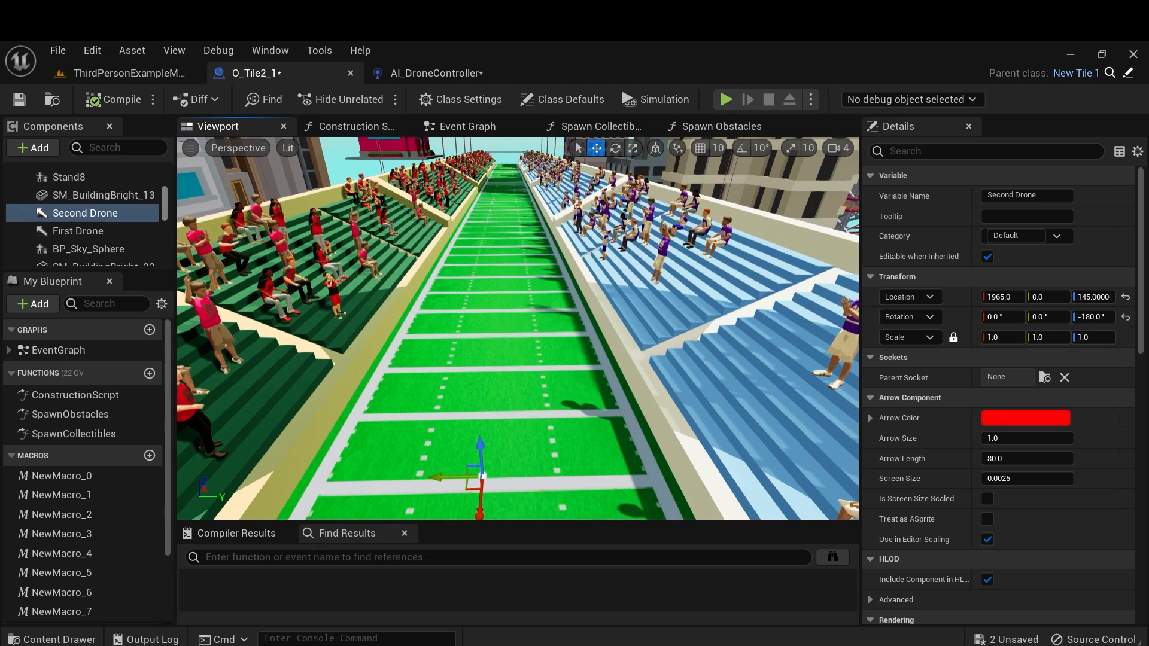
scroll(83, 216, "up", 5)
left_click(84, 174)
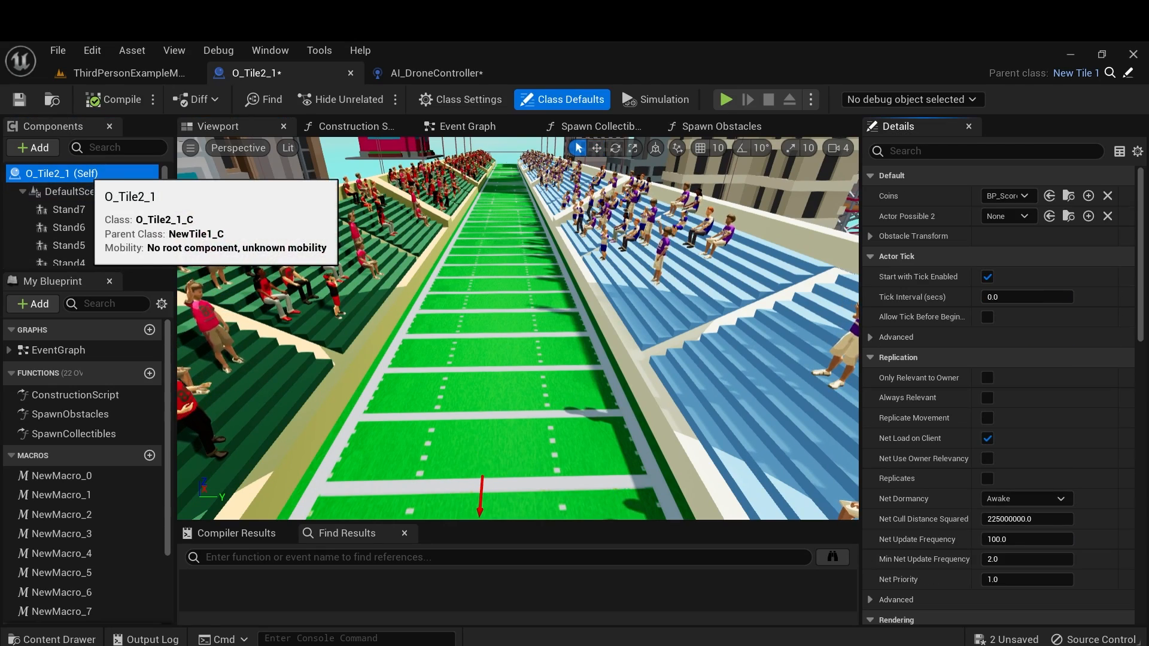
left_click(51, 639)
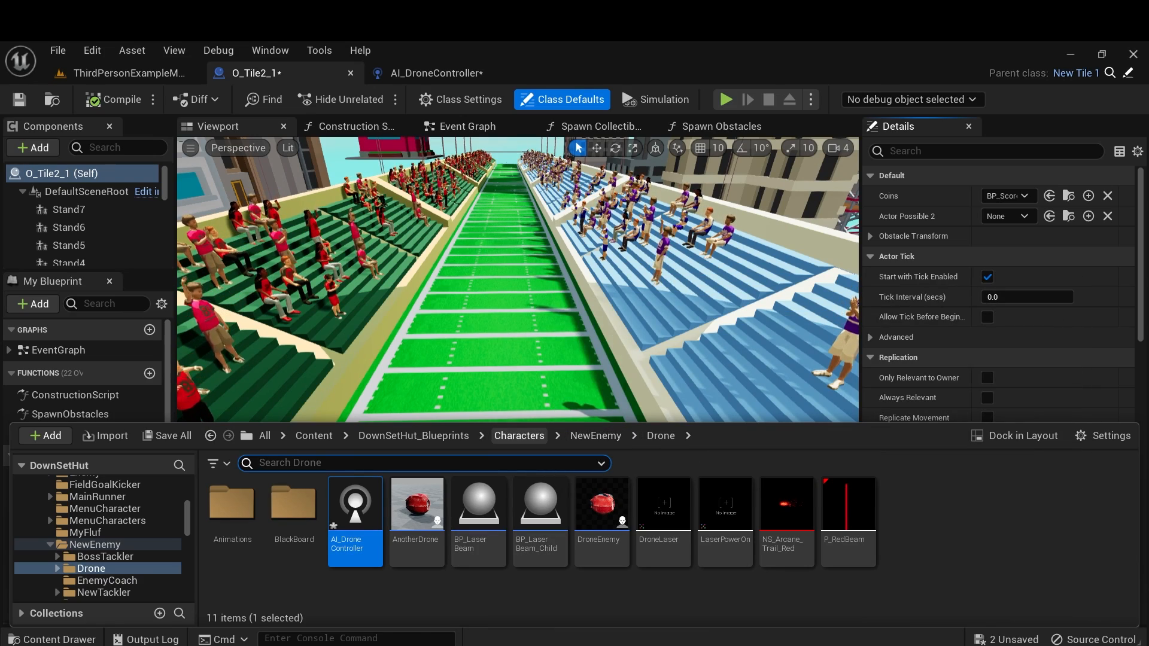
left_click(414, 435)
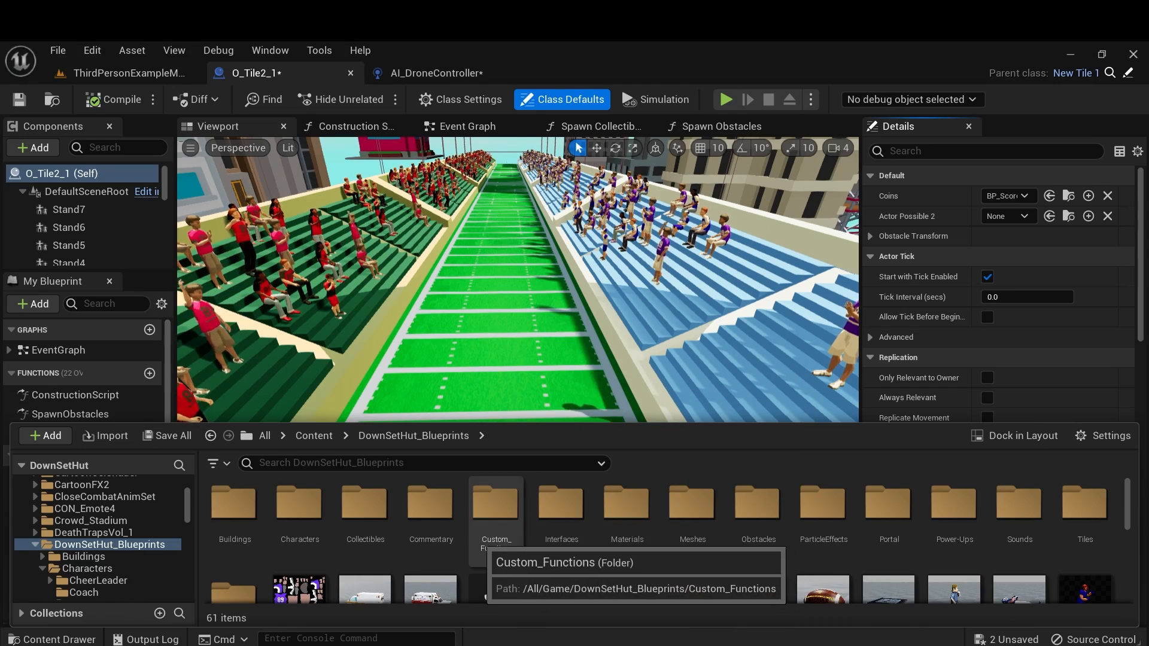
double_click(757, 506)
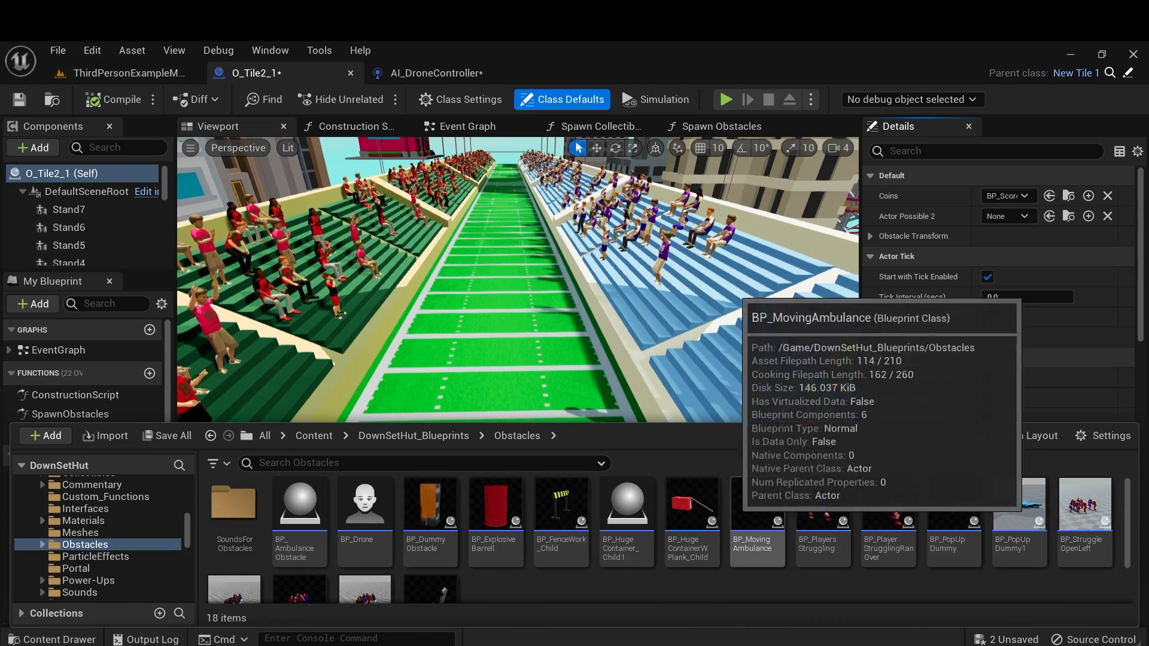
Add the BP_HugeContainerWPlank_Child obstacle to the O_Tile2_1 tile.
left_click(690, 517)
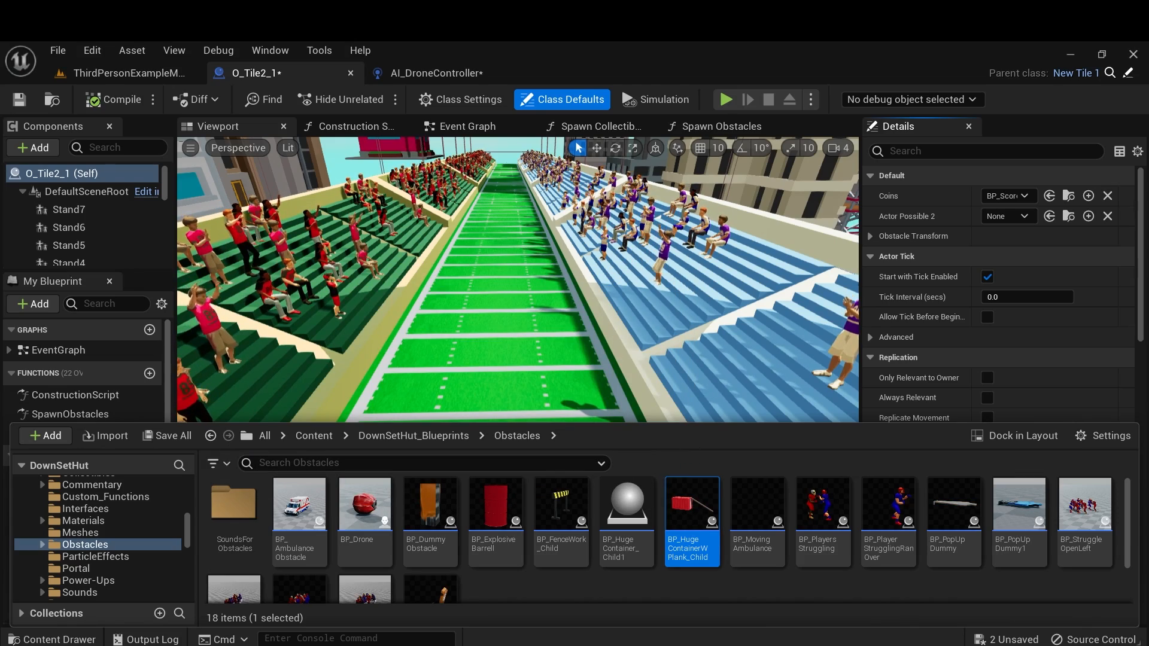
scroll(574, 288, "down", 3)
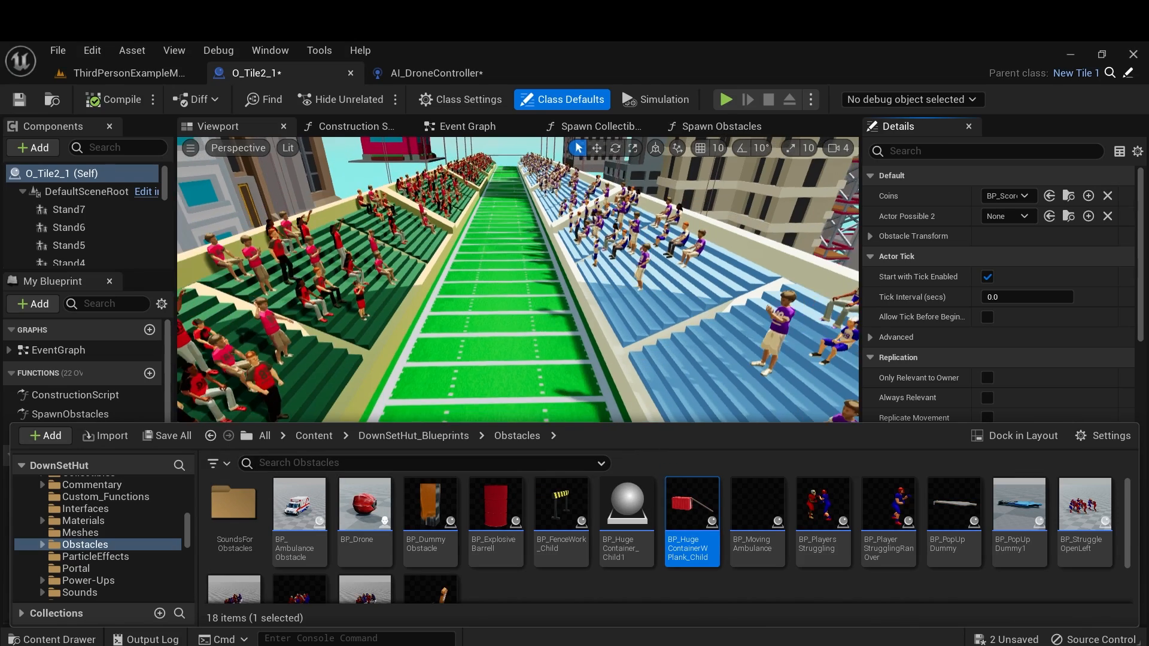
left_click_drag(693, 503, 601, 396)
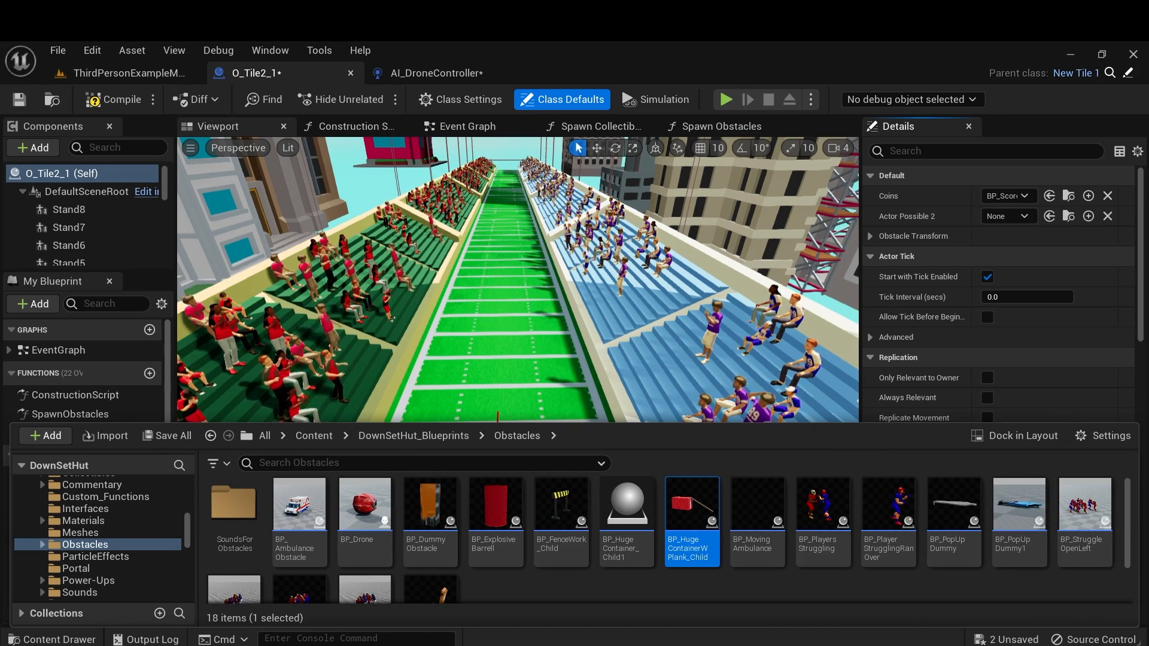
Select the placed container with plank and set its Z rotation to -180 degrees.
scroll(602, 287, "down", 3)
right_click_drag(601, 287, 460, 292)
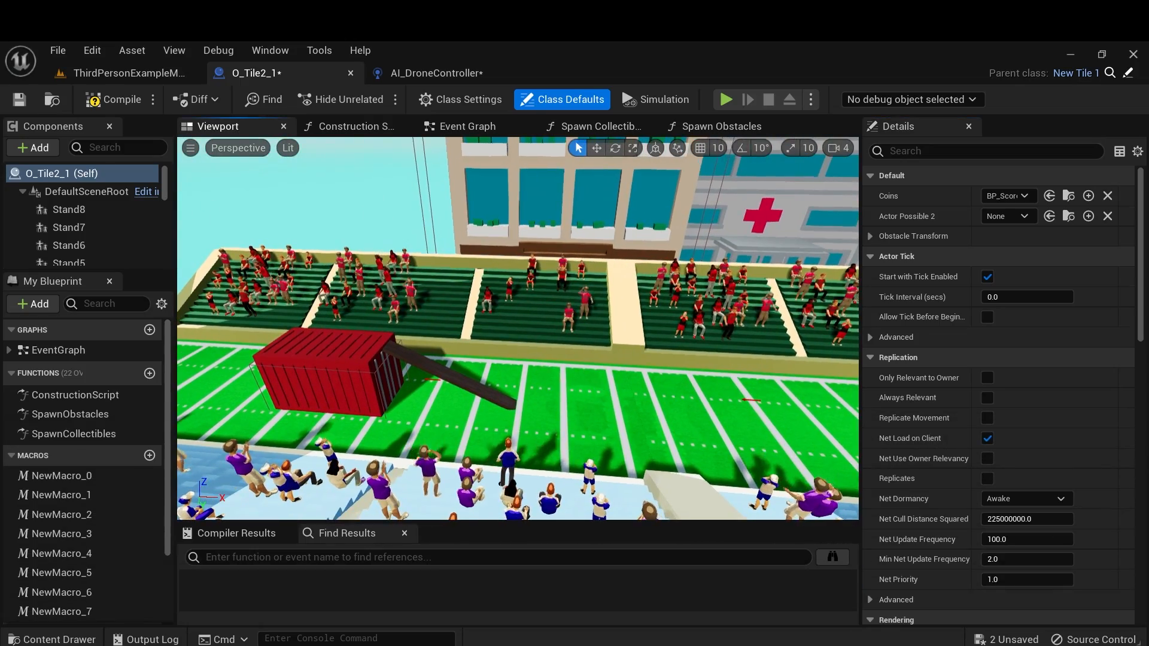
left_click(334, 383)
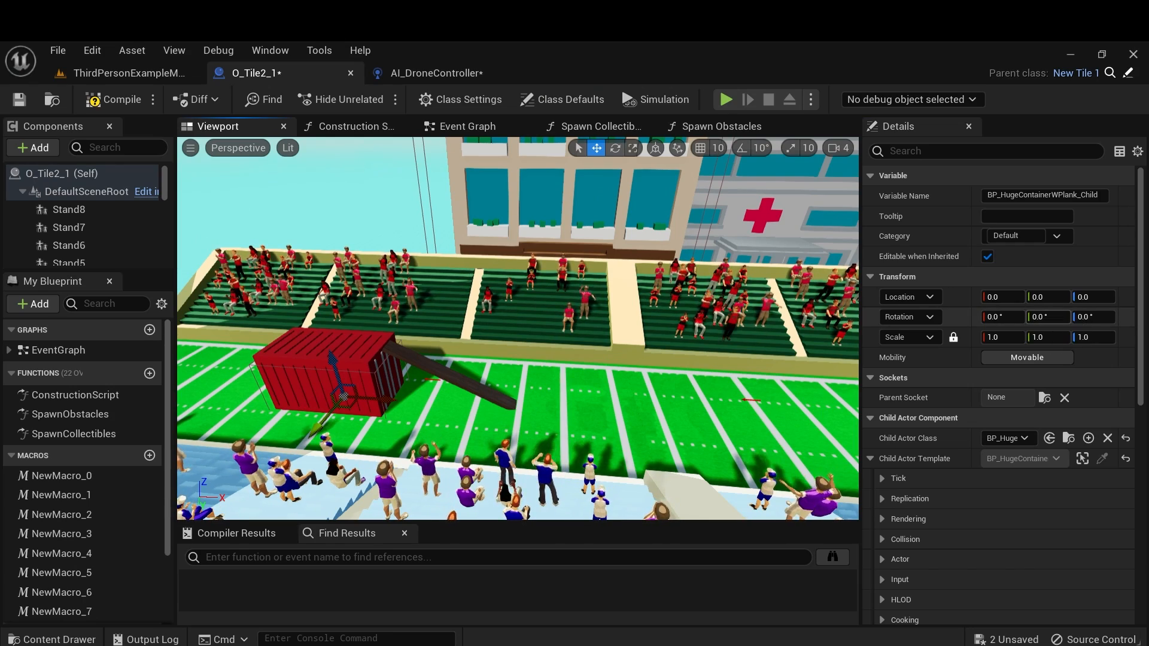
left_click(1094, 317)
type("-180")
key("Return")
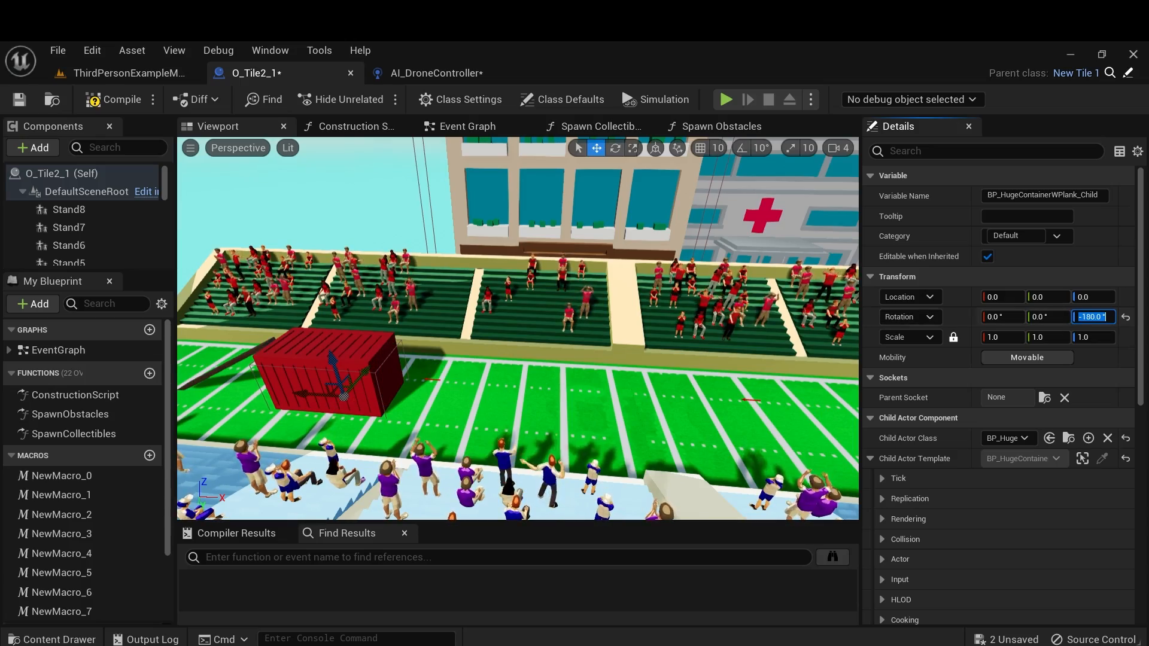
Move the container sideways across the field to a Y location of about 239, beside the blue stands.
left_click_drag(539, 359, 544, 305)
right_click_drag(518, 329, 356, 332)
key("s")
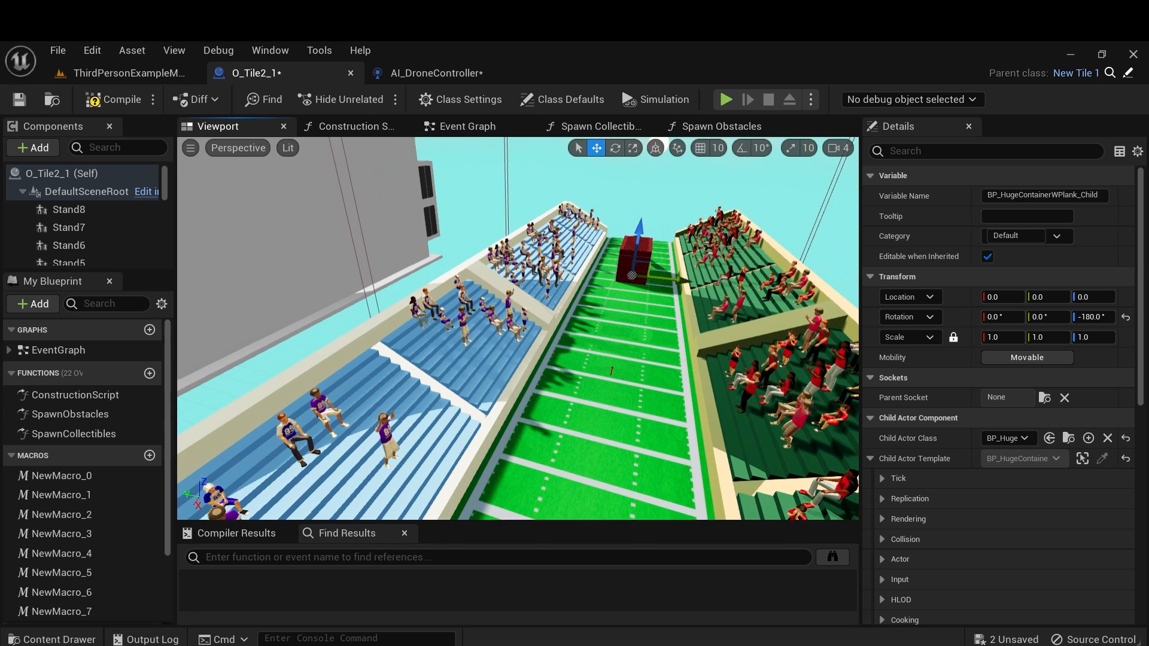
left_click_drag(673, 281, 647, 296)
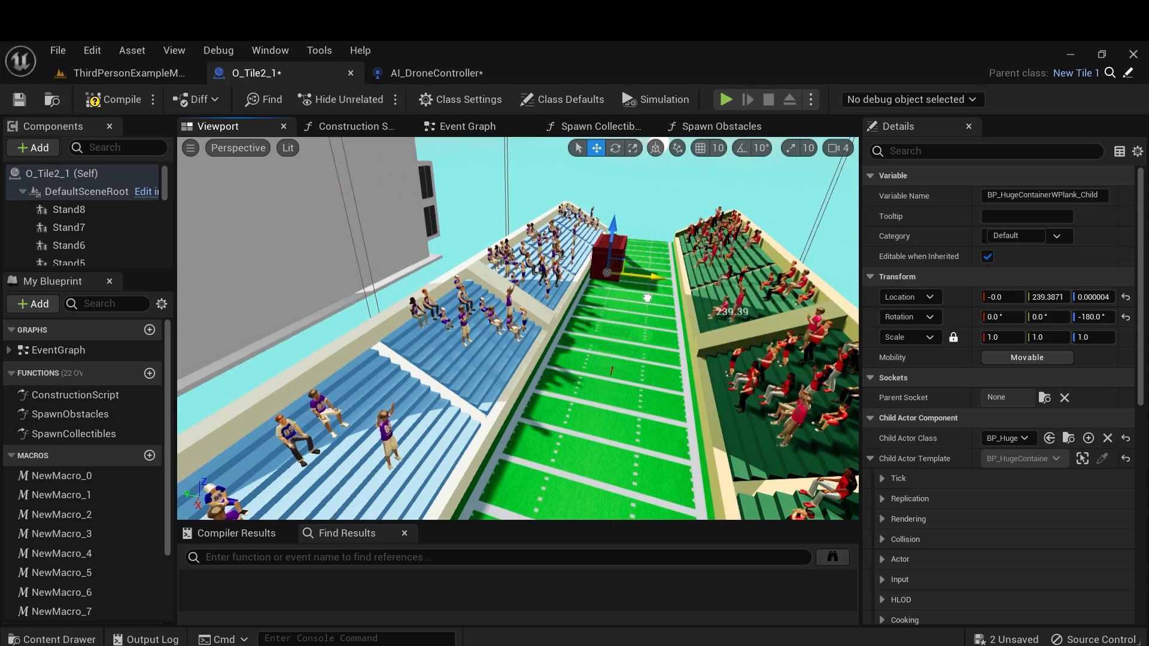
Move the container along the length of the field to an X location of about 3300.
key("w")
right_click_drag(647, 296, 539, 297)
key("s")
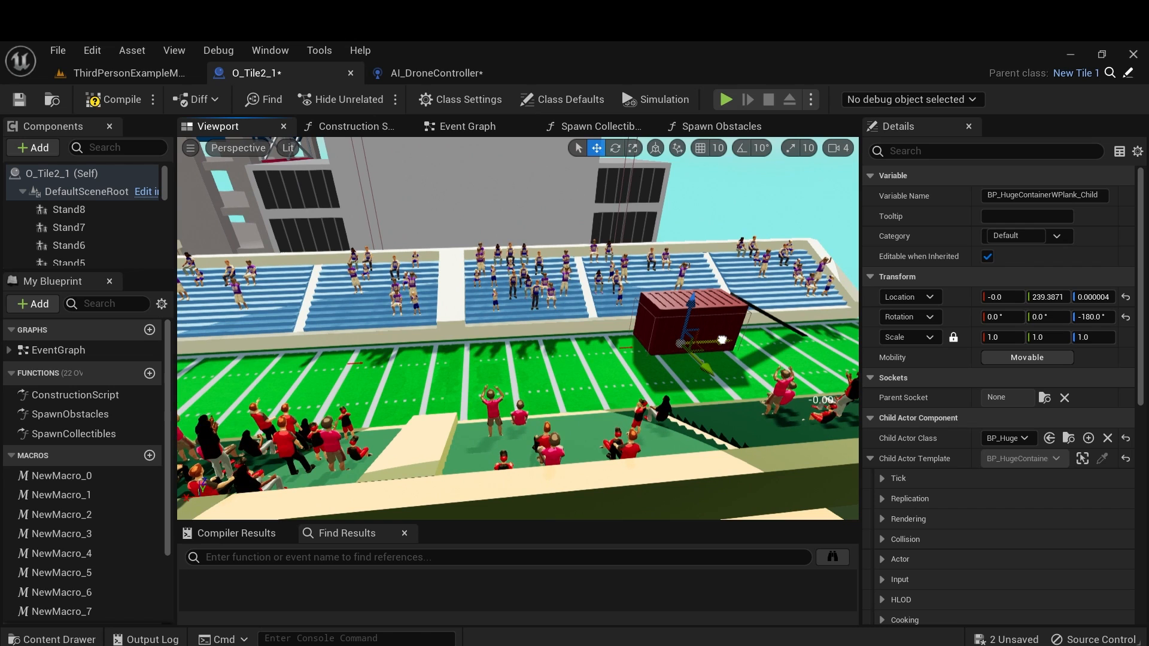
left_click_drag(438, 335, 329, 364)
left_click_drag(310, 314, 193, 307)
key("f")
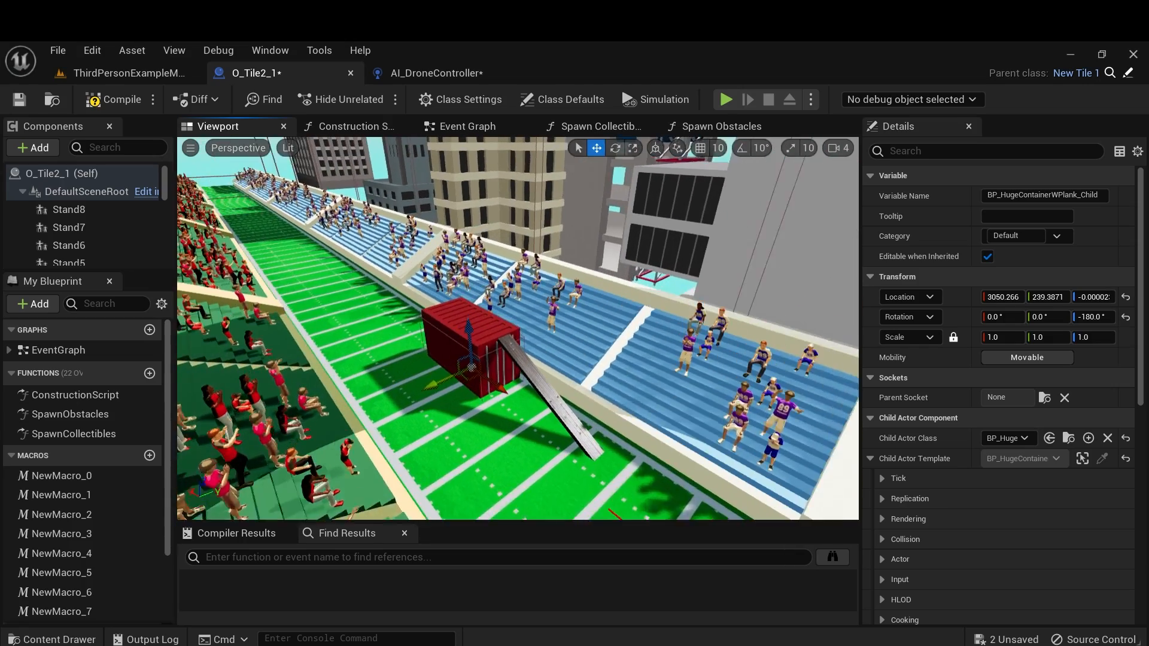
left_click_drag(504, 414, 478, 391)
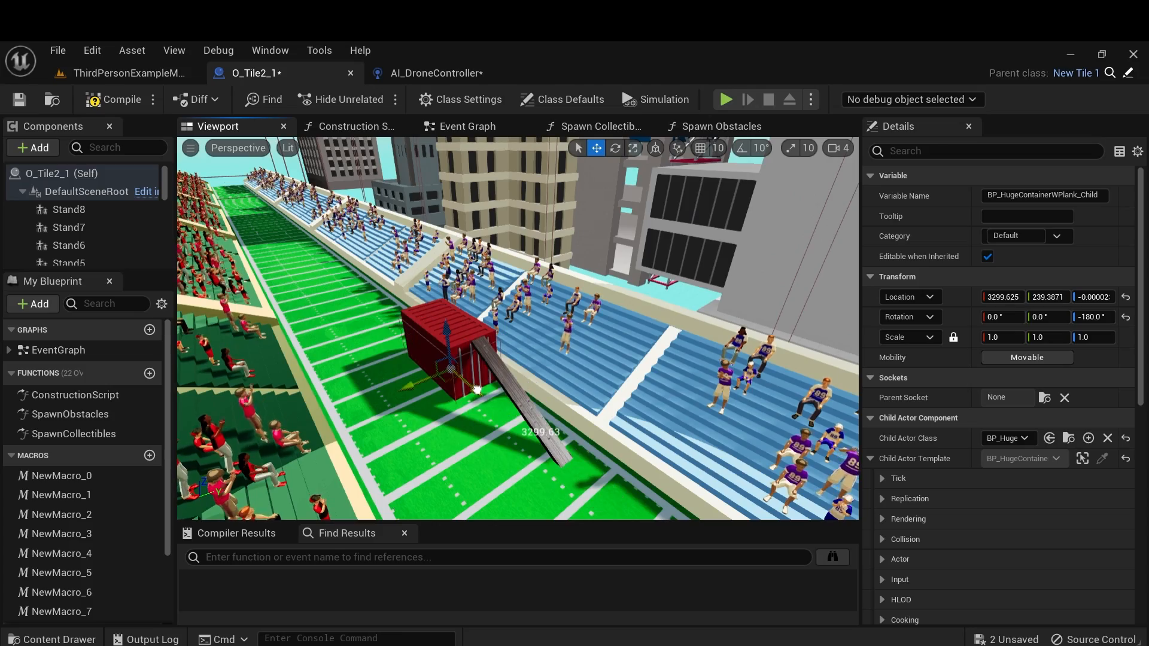
Try moving the container toward the field's centre to a Y location of about 122, and undo the move.
right_click_drag(477, 391, 356, 392)
right_click_drag(647, 335, 655, 362)
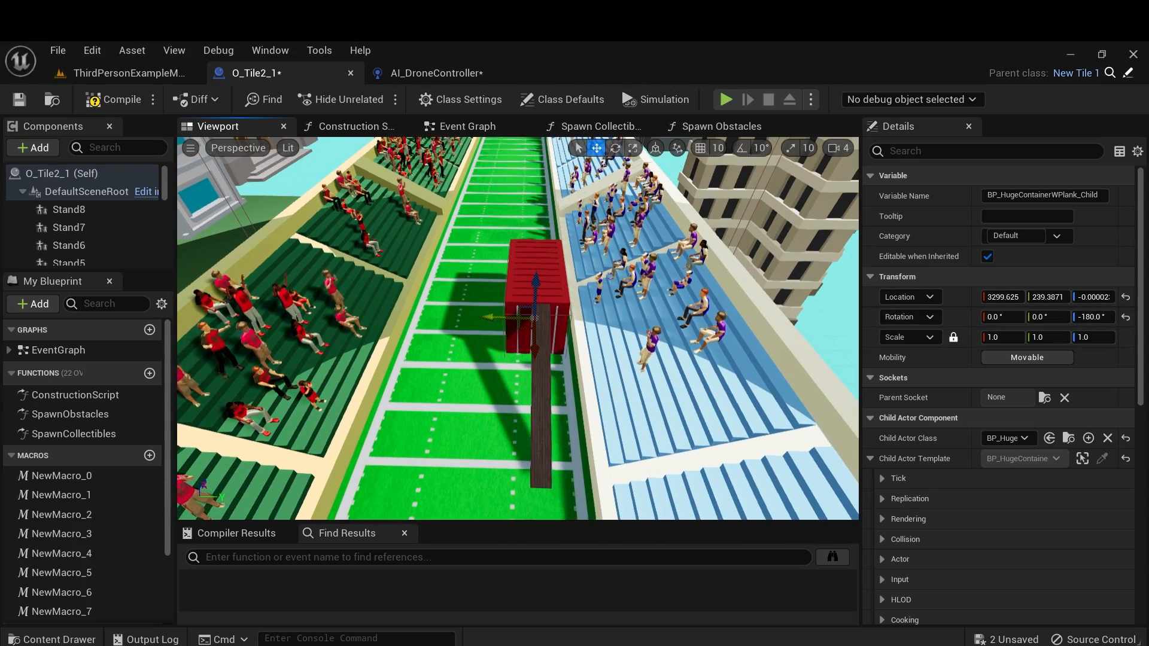
left_click_drag(623, 446, 627, 389)
left_click_drag(496, 403, 453, 403)
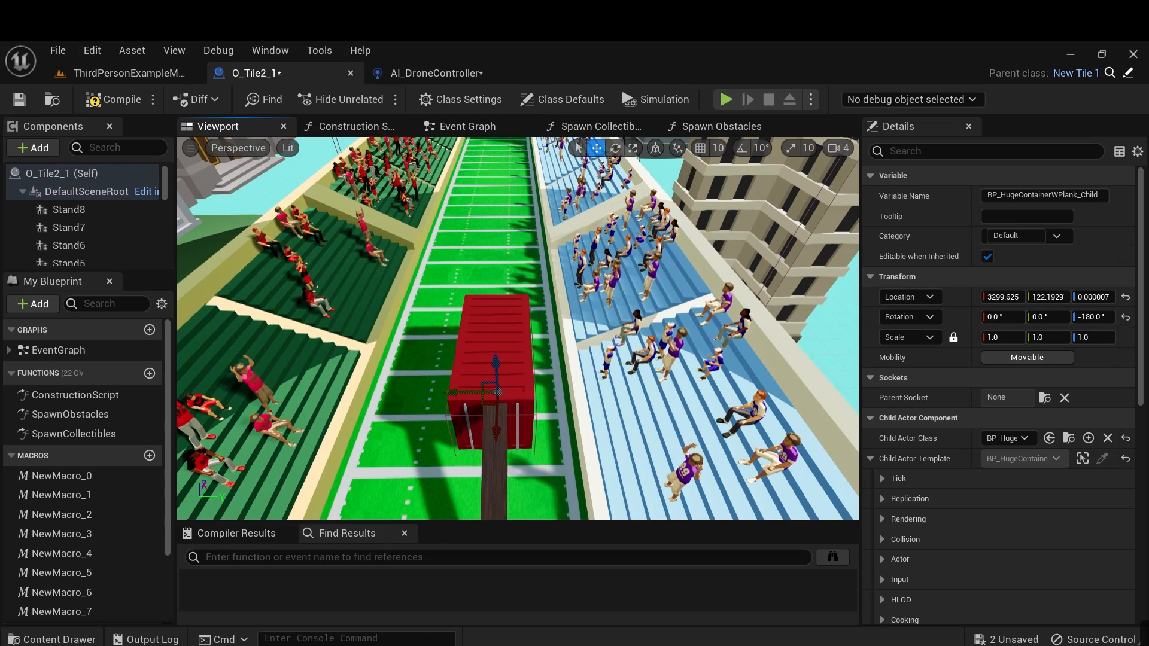
key("ctrl+z")
right_click_drag(599, 383, 586, 305)
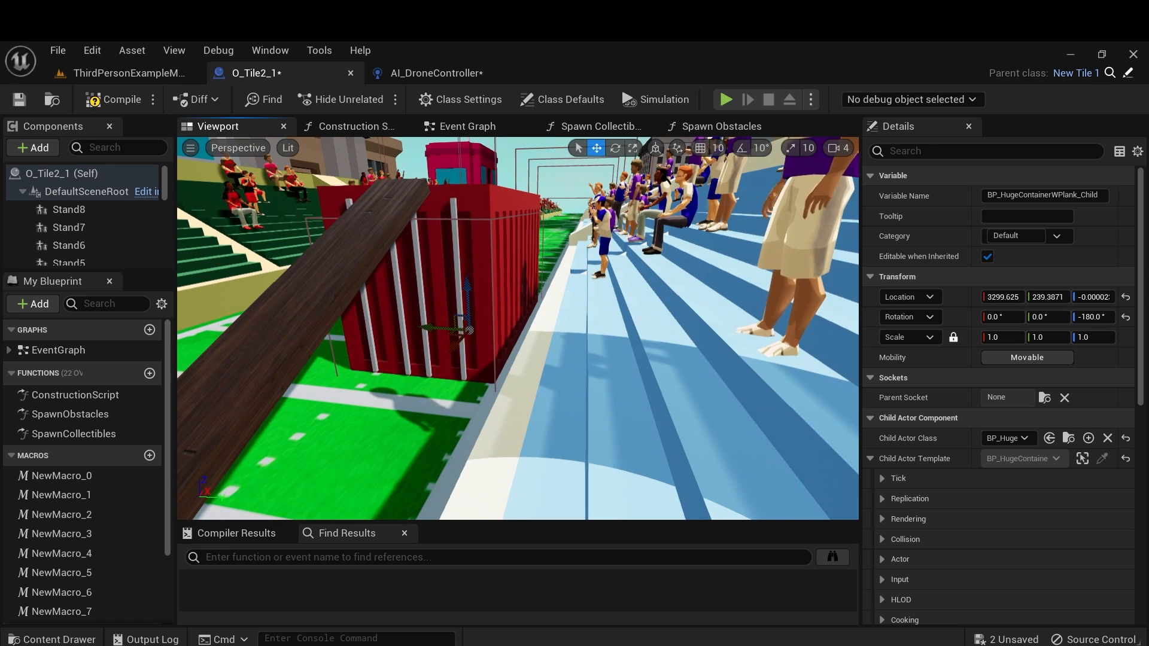
Move the container with plank sideways to a Y location of about 230.
left_click_drag(433, 331, 429, 332)
key("w")
mouse_move(430, 332)
right_mouse_down()
mouse_move(393, 333)
mouse_move(421, 332)
right_mouse_up()
key("s")
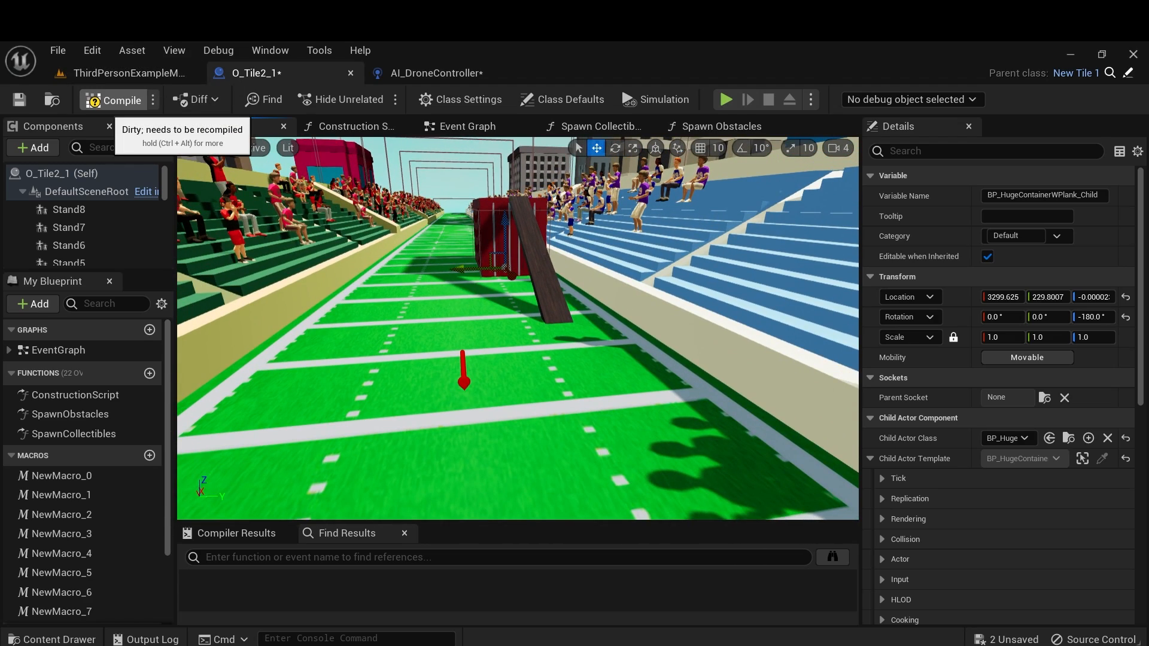
Playtest the ThirdPersonExampleMap level to check the container's placement on the field, and end the play session.
left_click(129, 73)
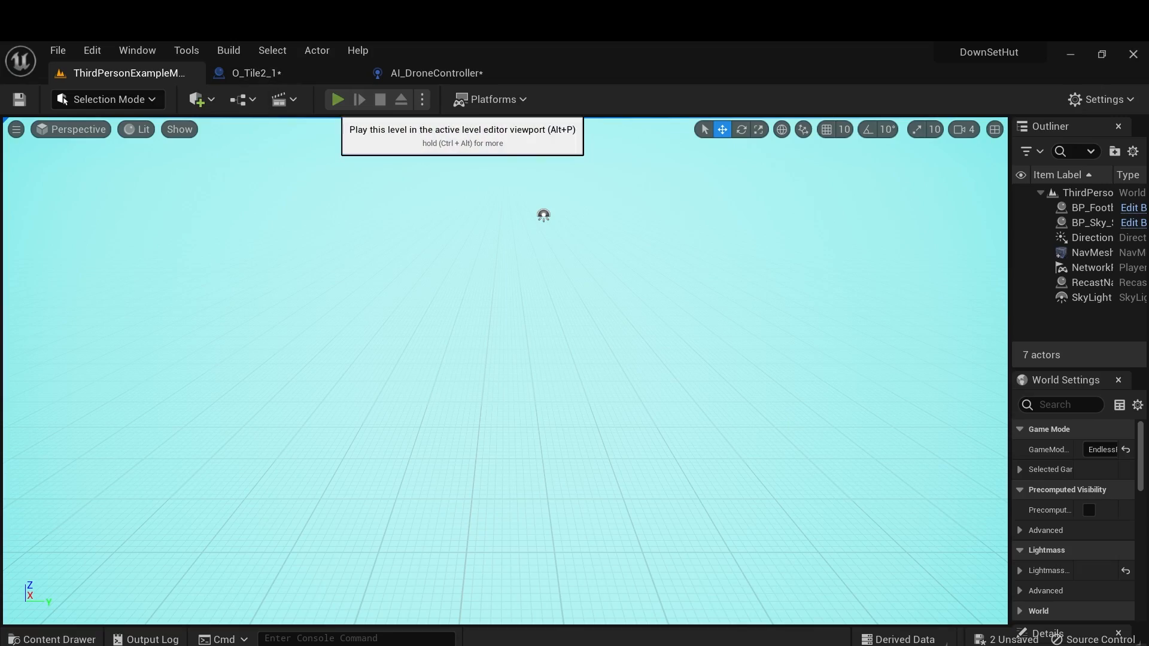
left_click(338, 99)
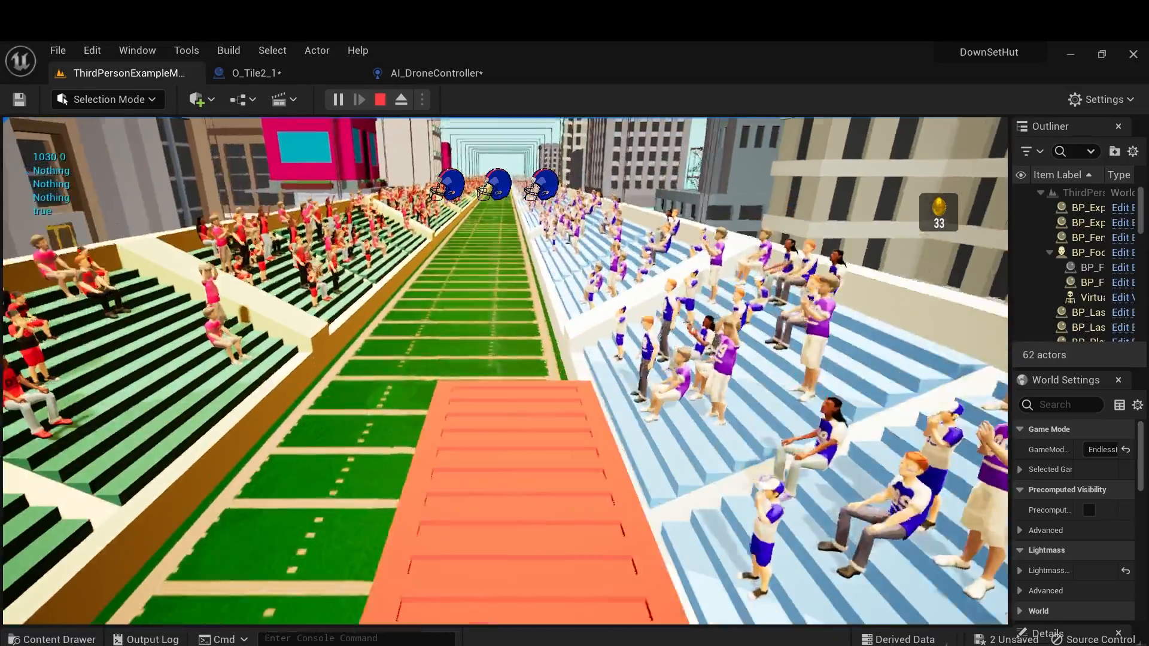
key("Escape")
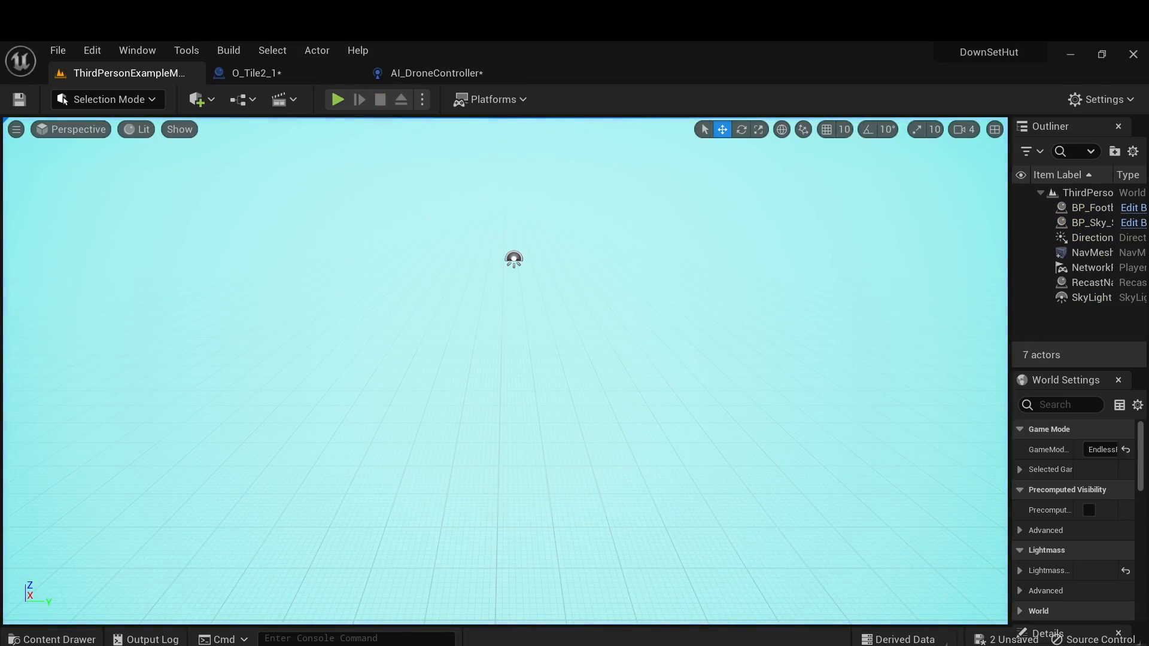
Return to O_Tile2_1 and set the container with plank's X location to 3900.
left_click(280, 74)
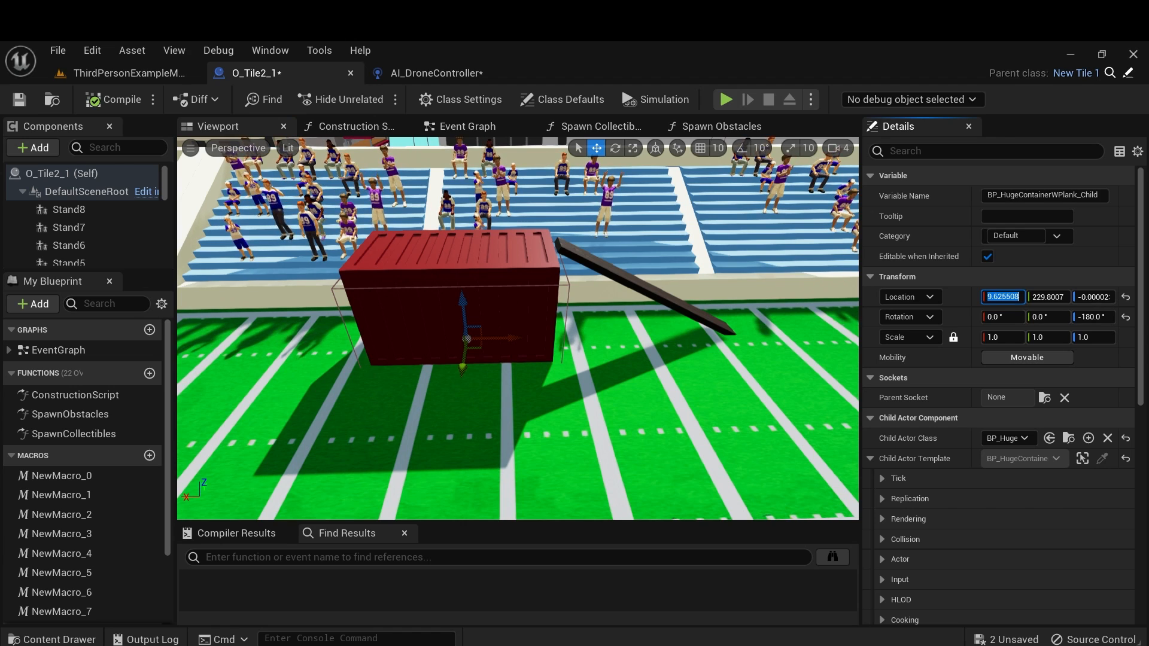
key("Return")
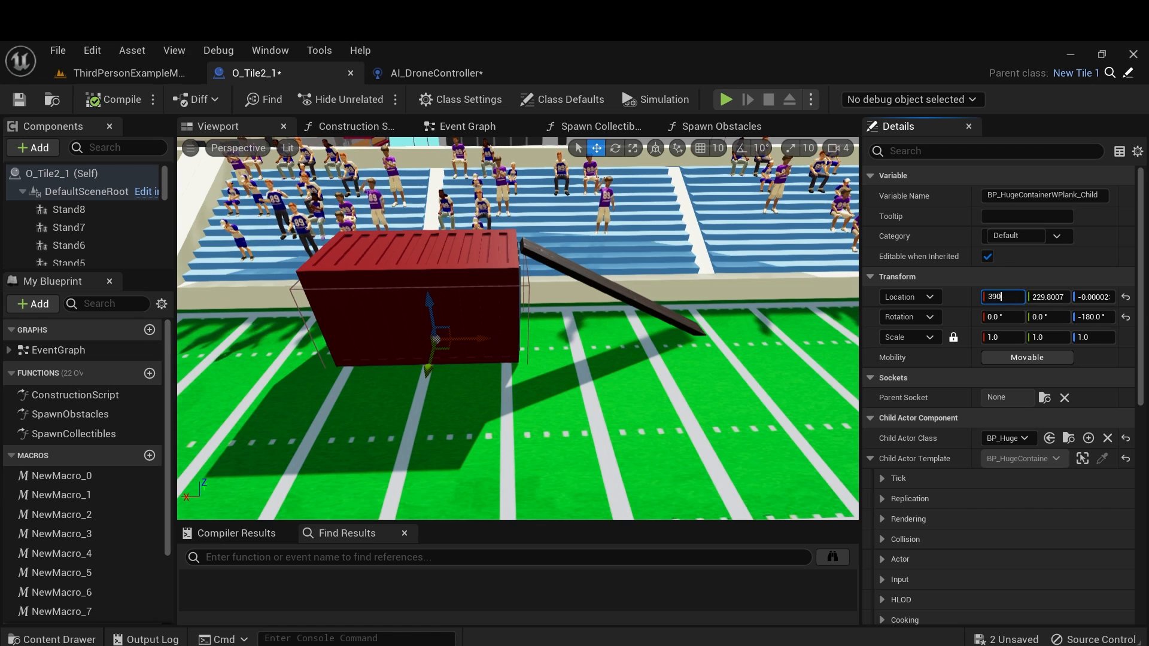
key("Return")
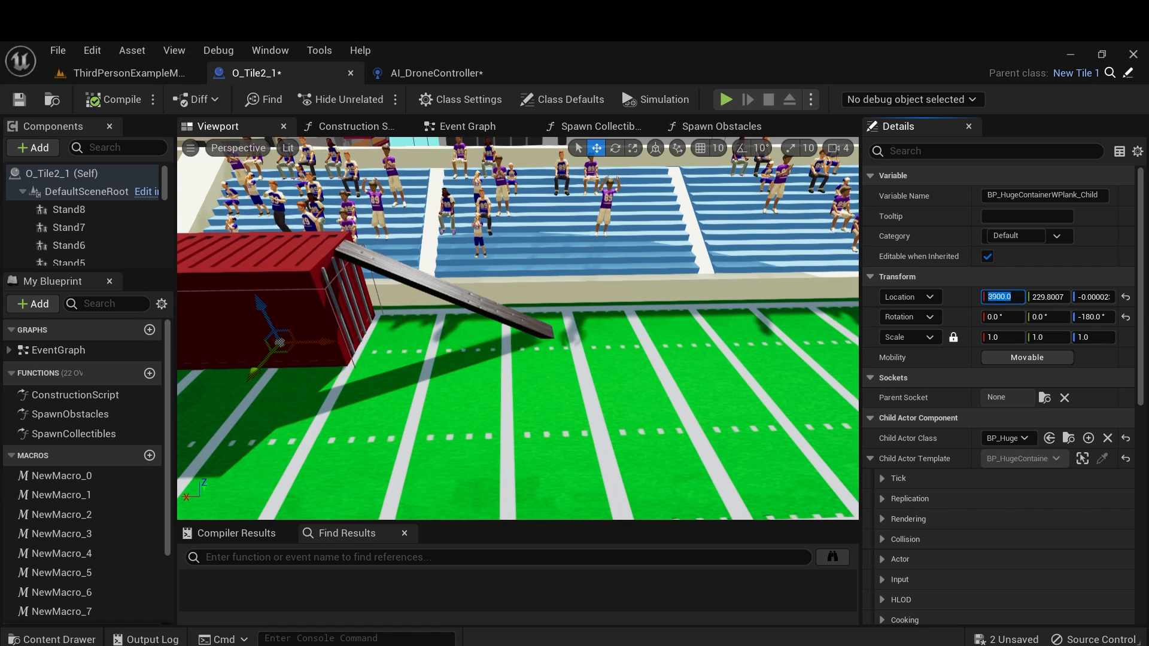
Playtest the level again to check running up the relocated container's plank, and end the play session.
left_click(129, 73)
left_click(335, 99)
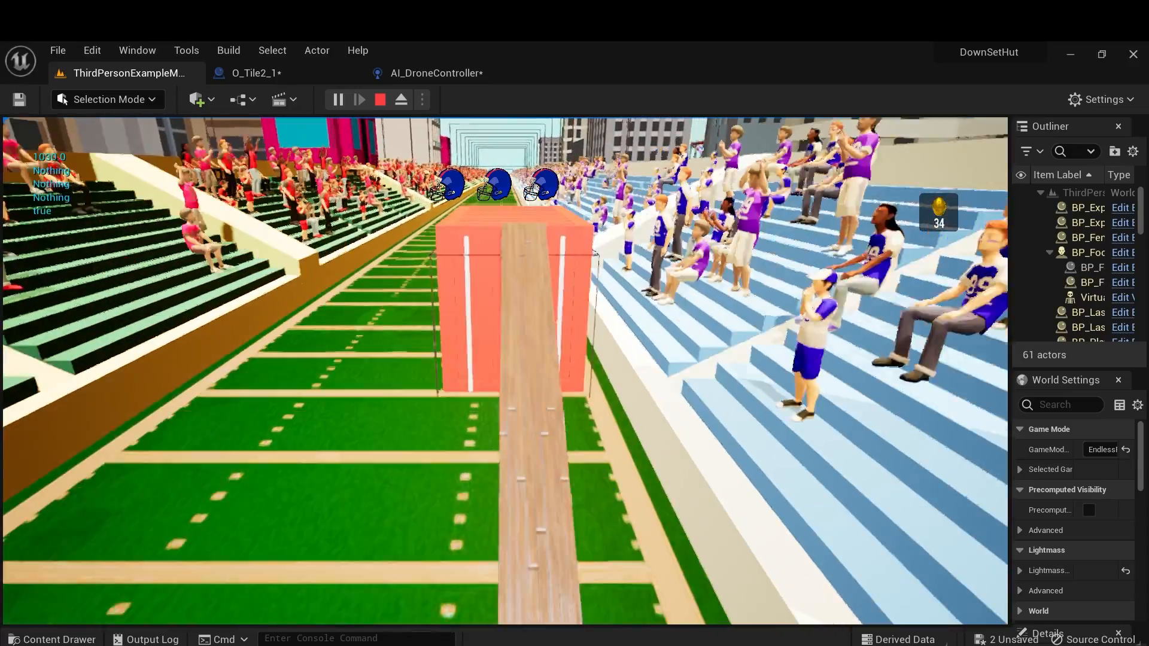
key("Escape")
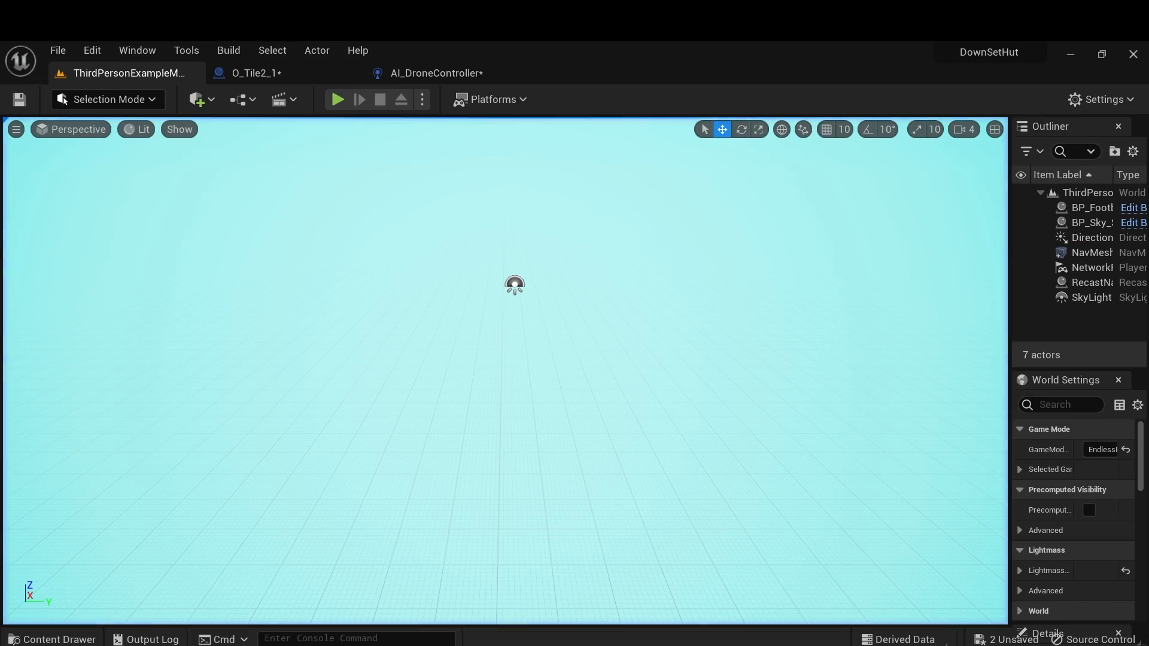
Move the container in O_Tile2_1 closer to the blue stands, to a Y location of about 256, and compile the blueprint.
left_click(256, 73)
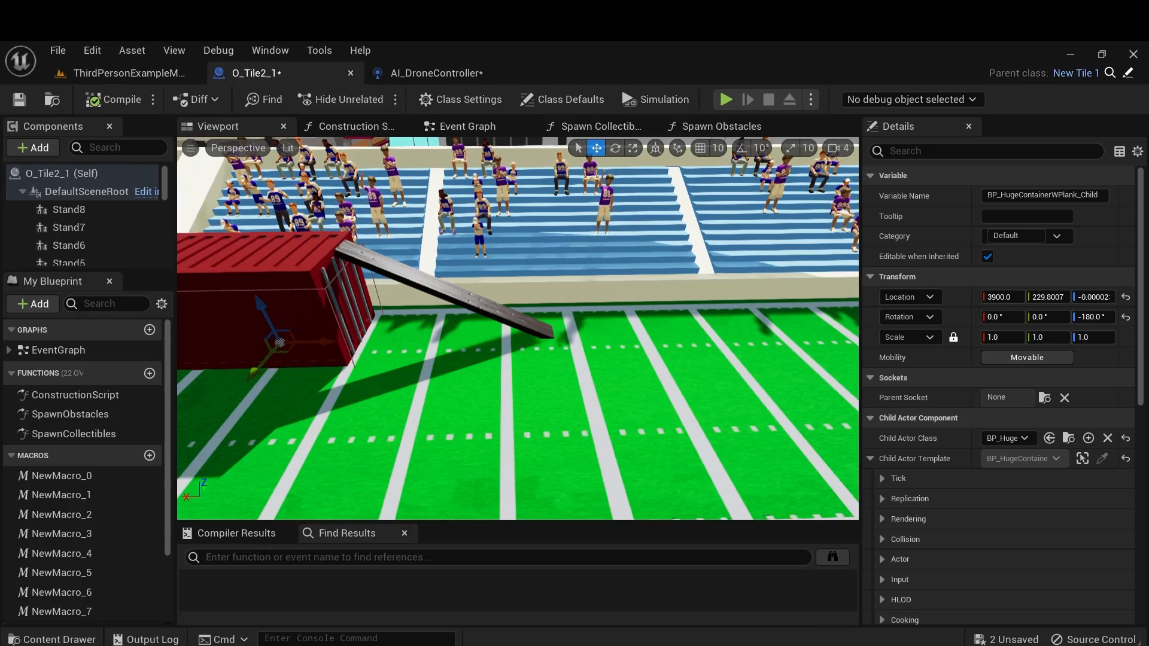
mouse_move(518, 330)
right_mouse_down()
mouse_move(359, 341)
mouse_move(527, 331)
right_mouse_up()
key("s")
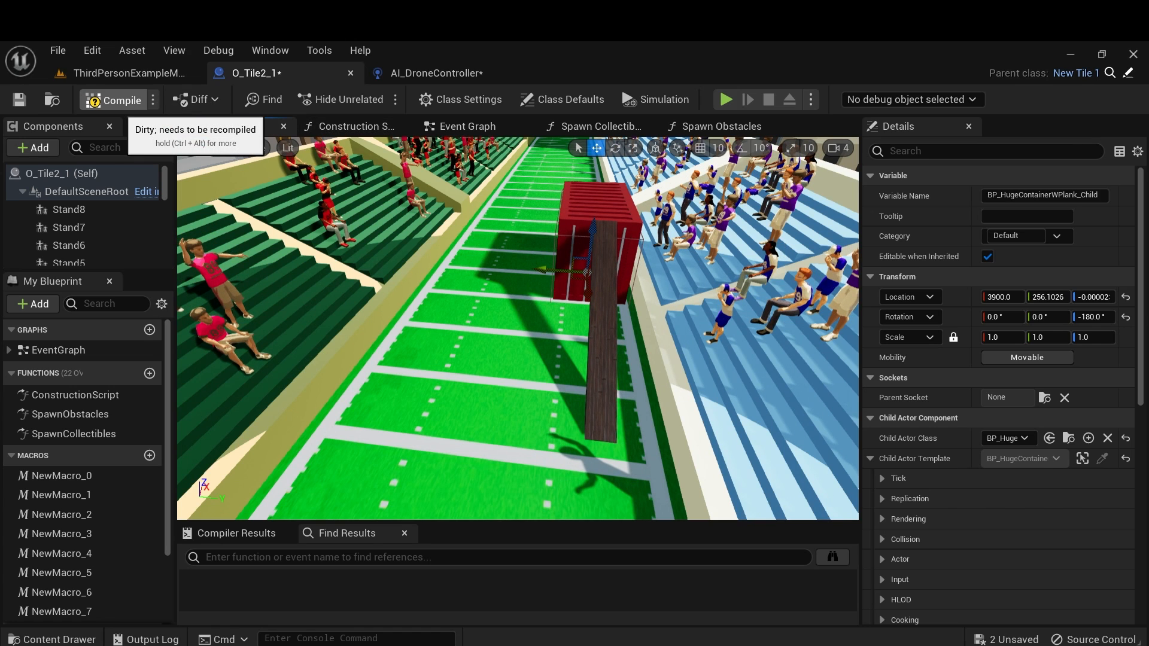
left_click(114, 100)
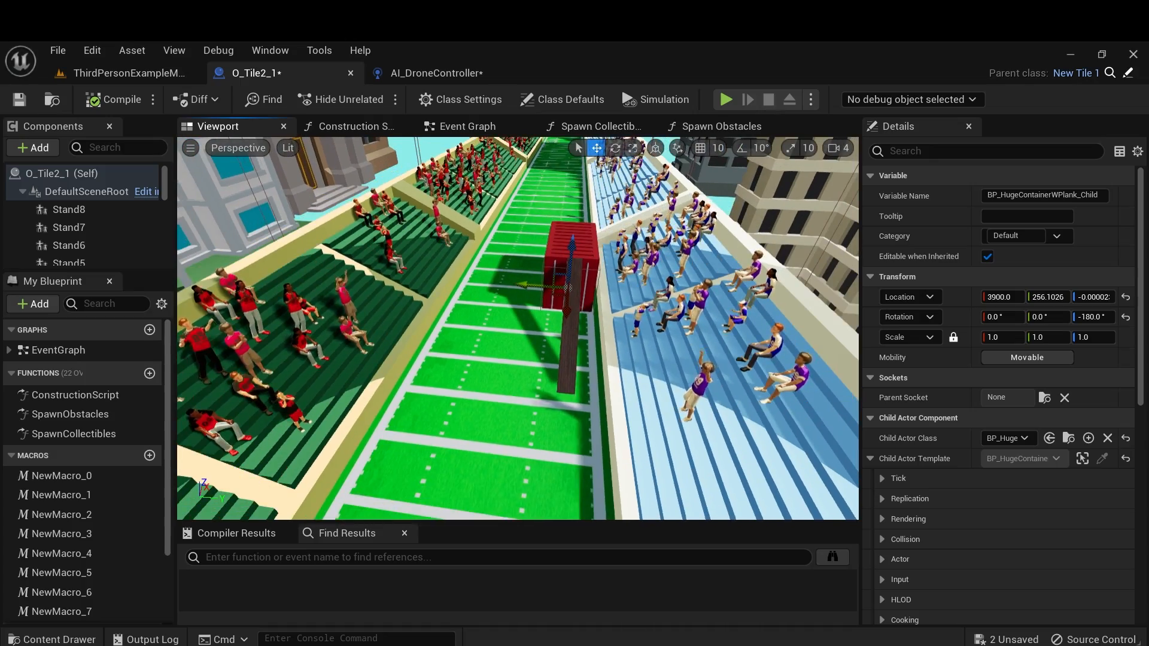
right_click_drag(383, 287, 365, 286)
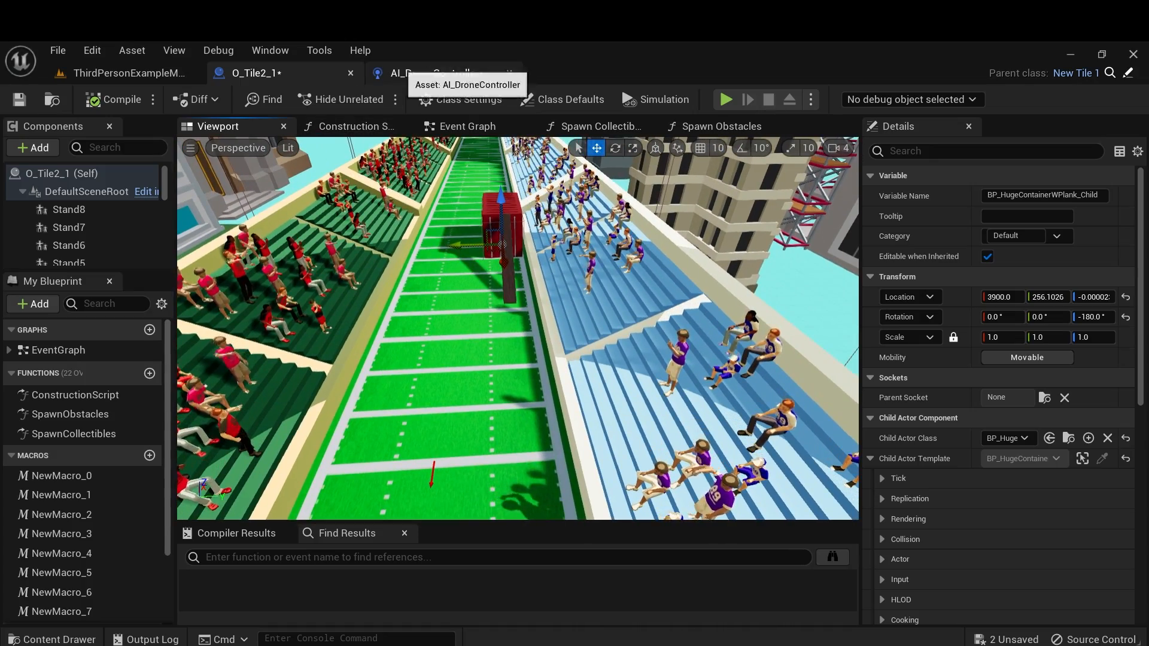
left_click(159, 73)
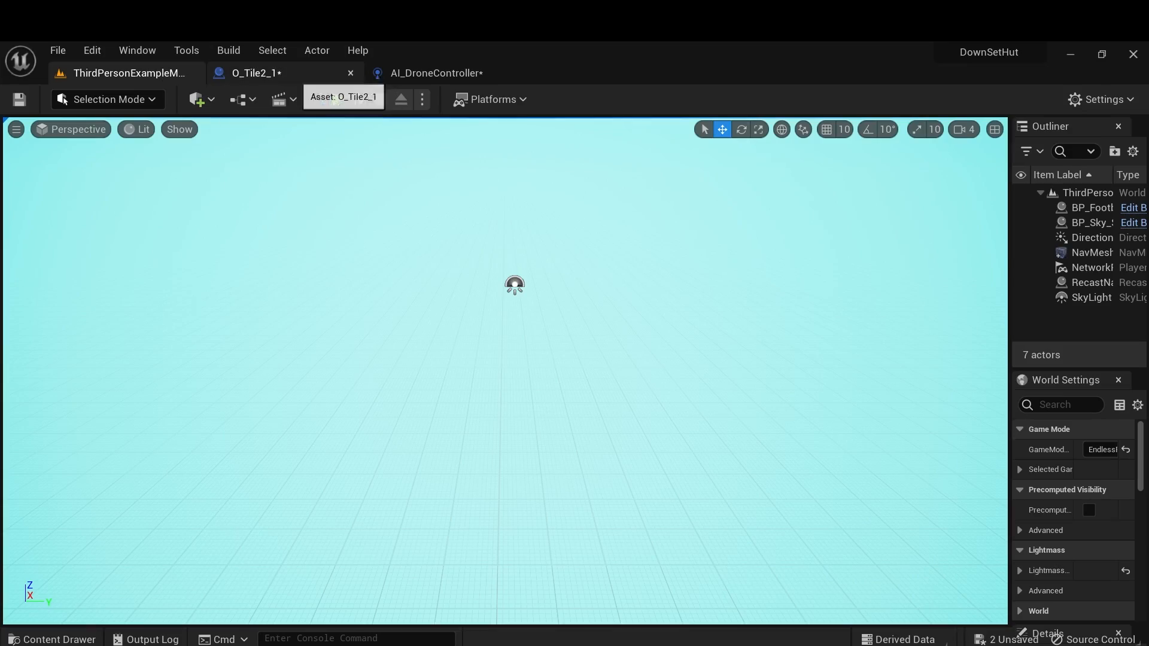
left_click(293, 74)
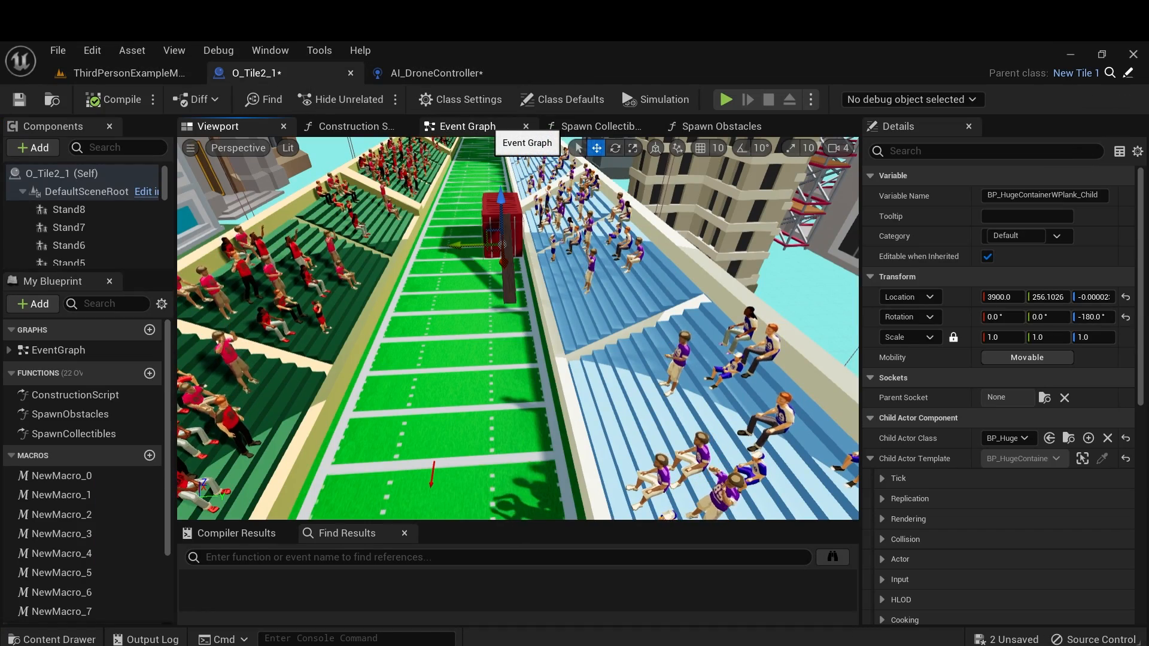
Open the BP_ExplosiveBarrell blueprint from the Obstacles folder to inspect it, and close it again.
mouse_move(518, 328)
right_mouse_down()
mouse_move(522, 274)
mouse_move(518, 323)
right_mouse_up()
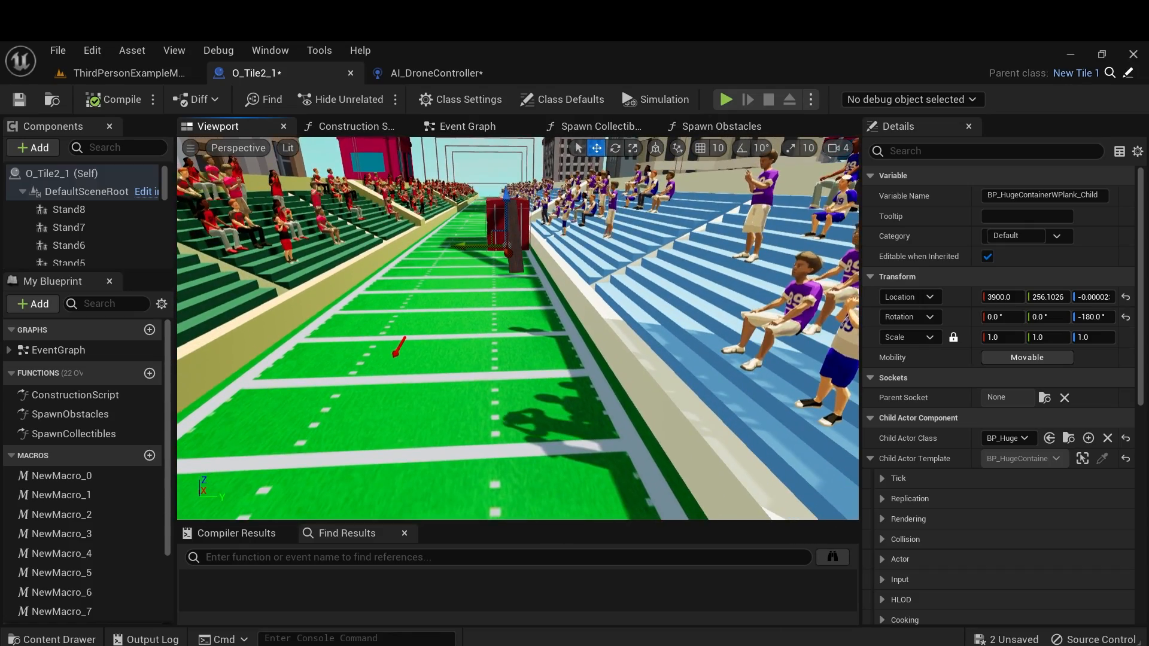
left_click(54, 639)
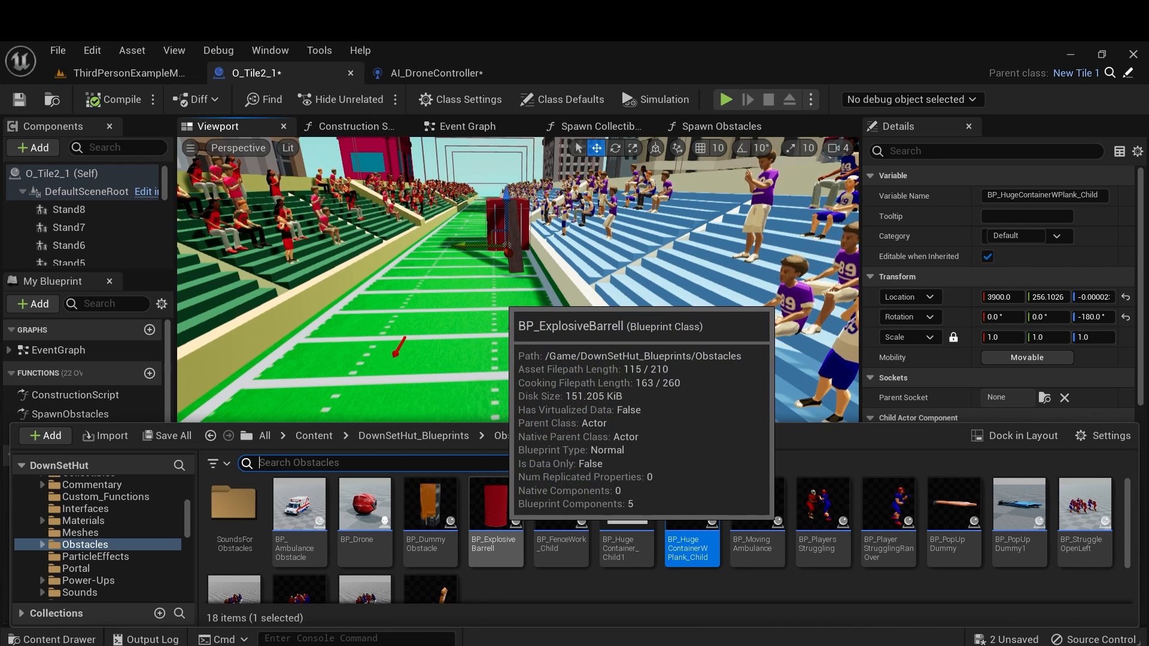
left_click(495, 515)
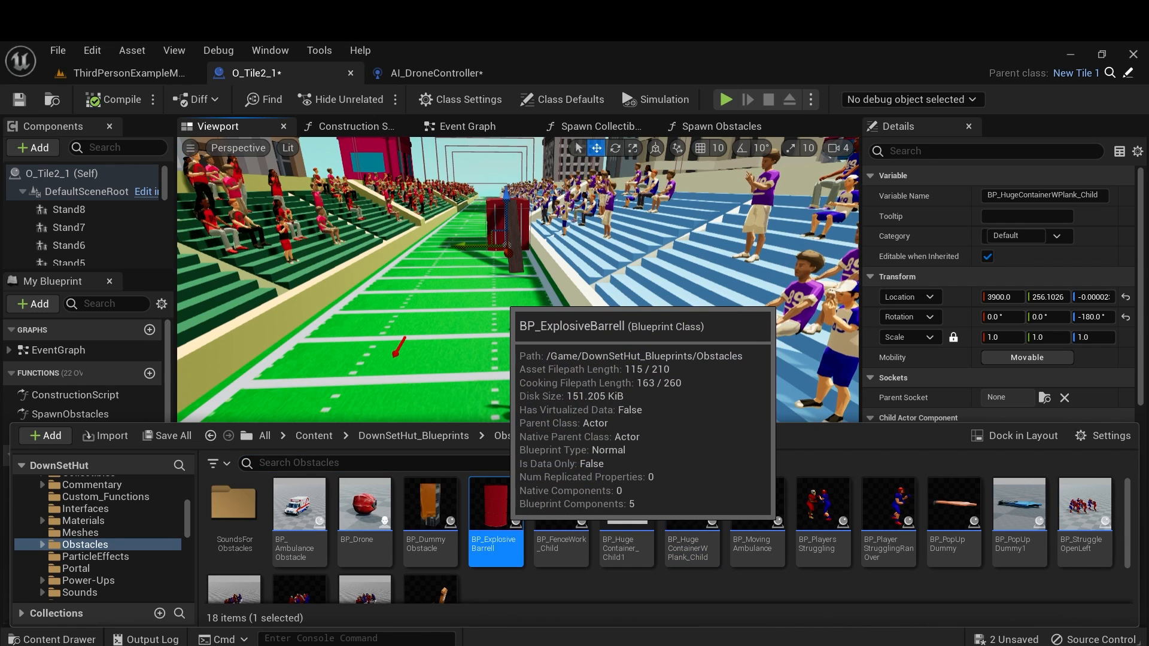
double_click(496, 515)
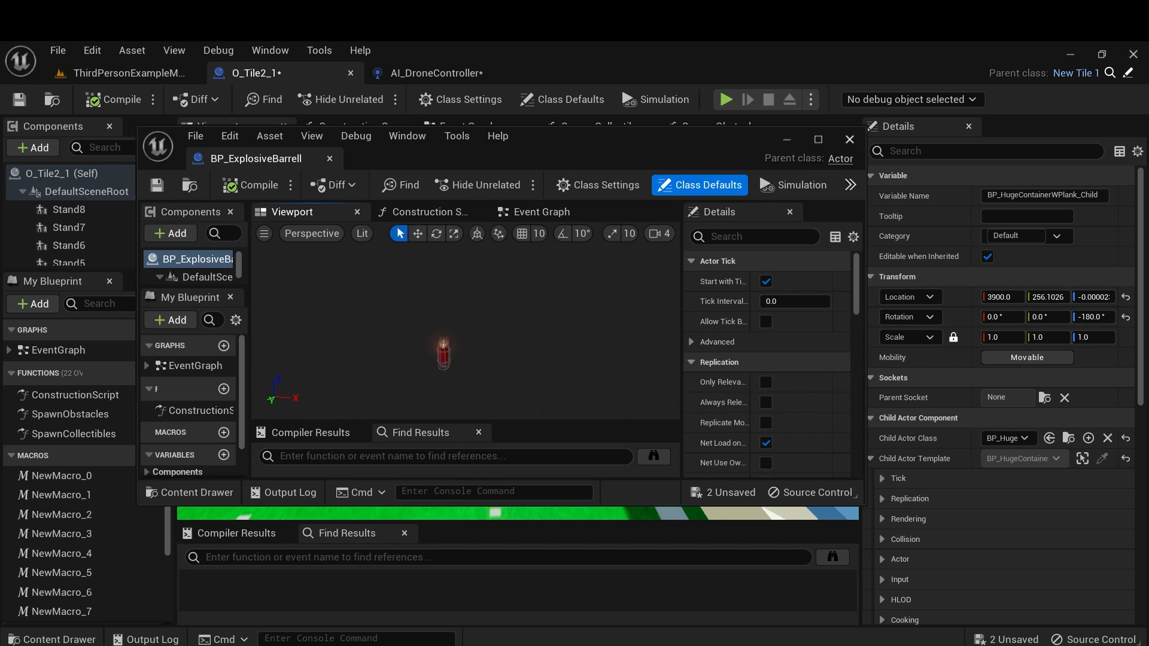
left_click(849, 139)
Add BP_ExplosiveBarrell from the Obstacles folder to the tile, select its component and focus the view on it.
left_click(52, 639)
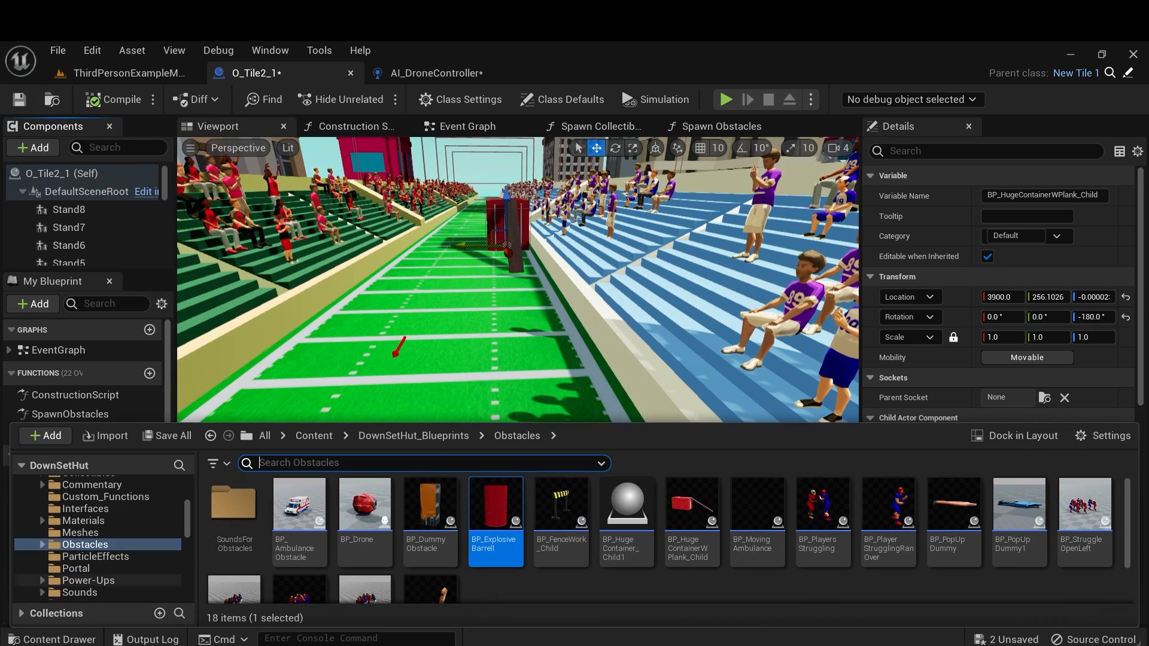
left_click_drag(495, 511, 509, 405)
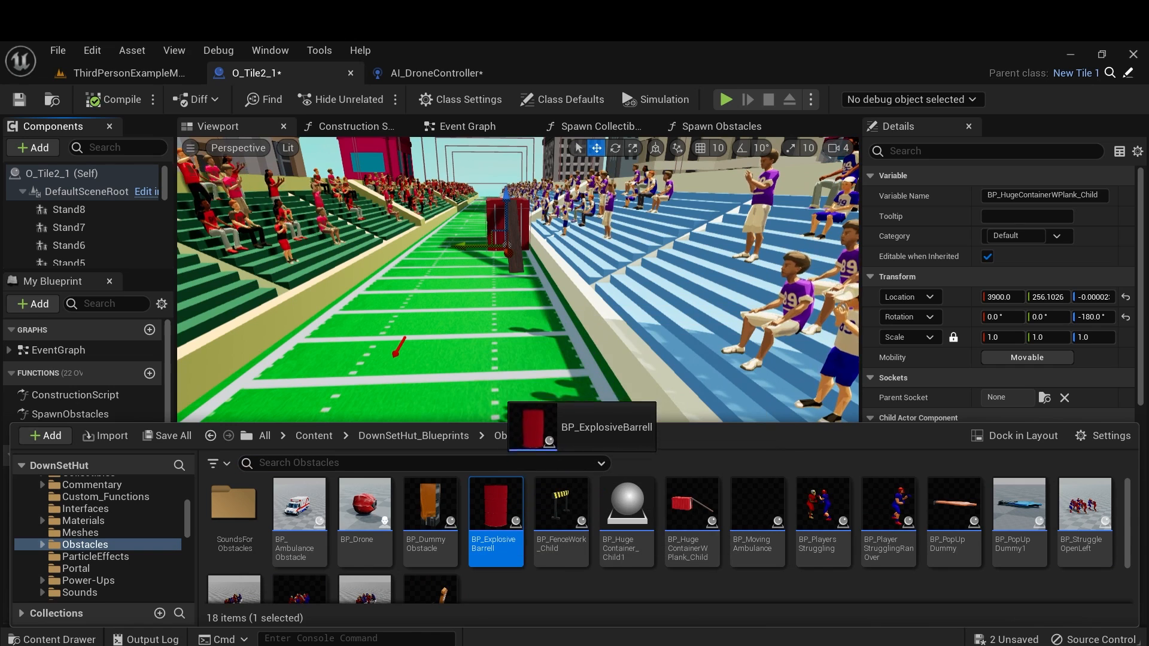
left_click_drag(505, 298, 505, 298)
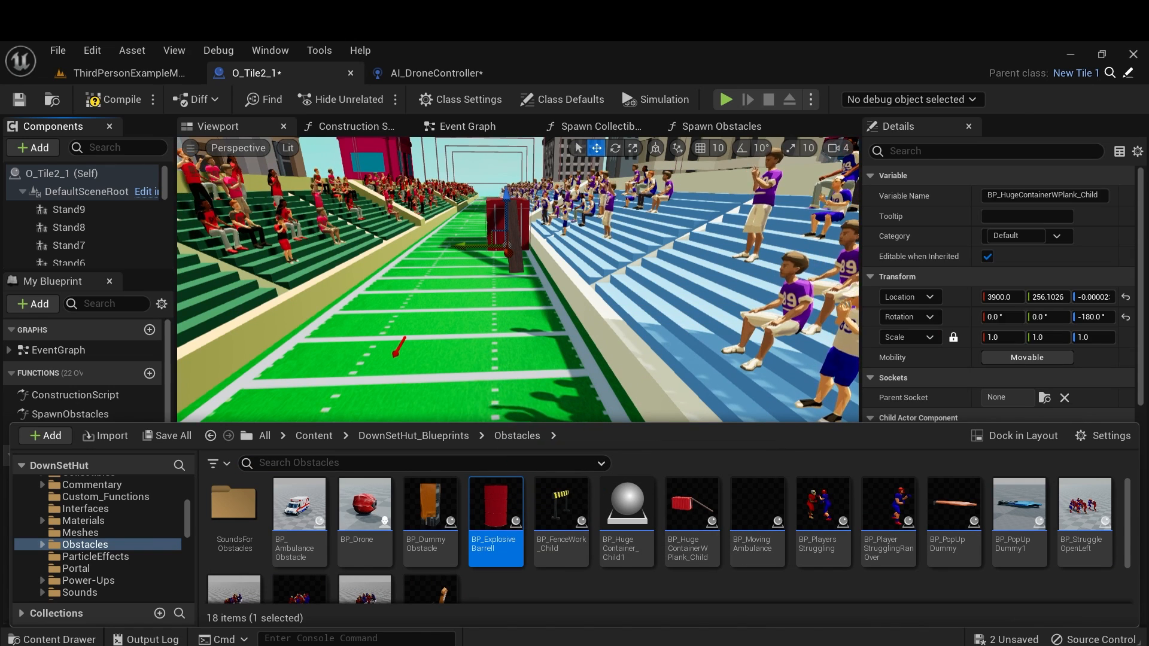
left_click(395, 354)
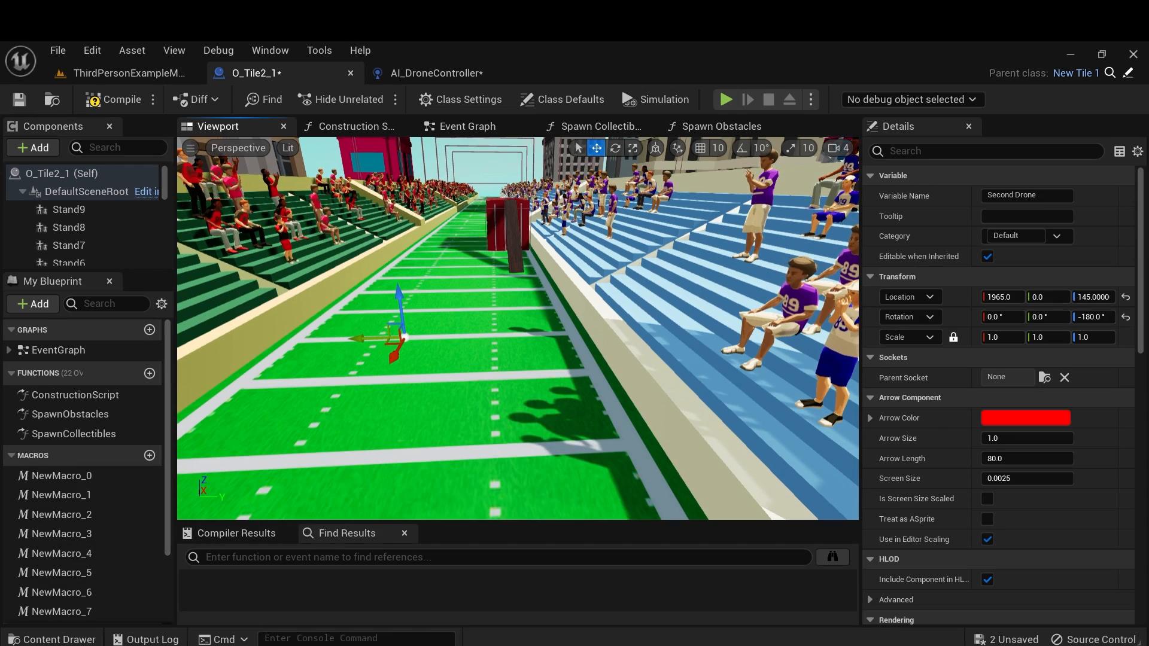
scroll(88, 238, "down", 8)
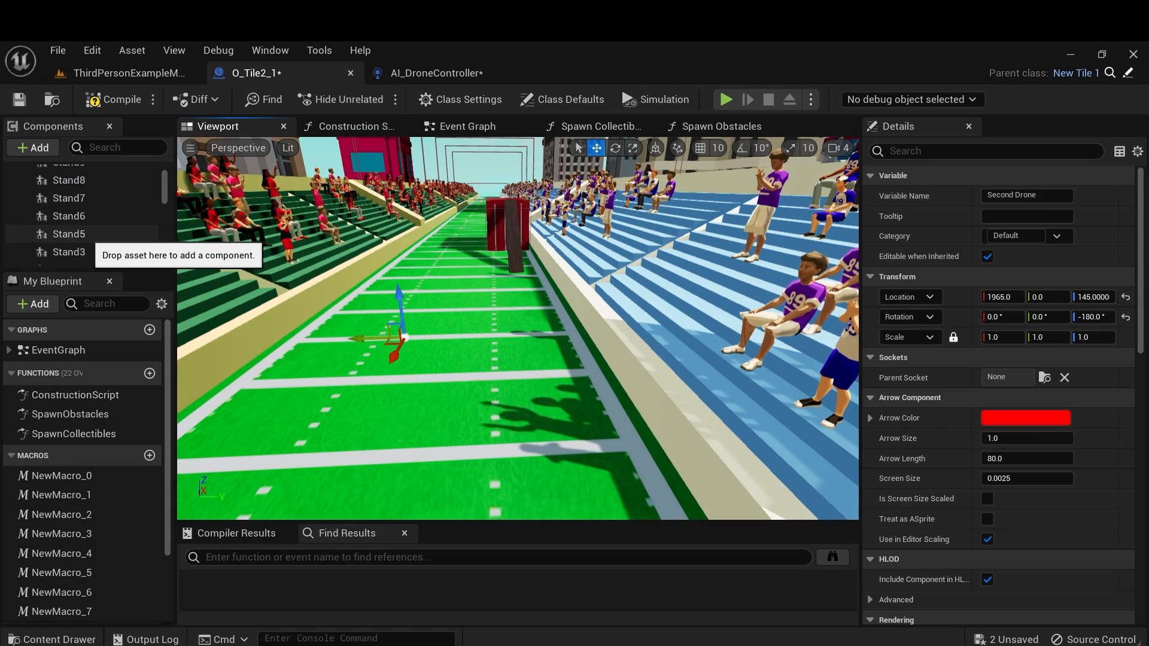
left_click_drag(90, 234, 119, 227)
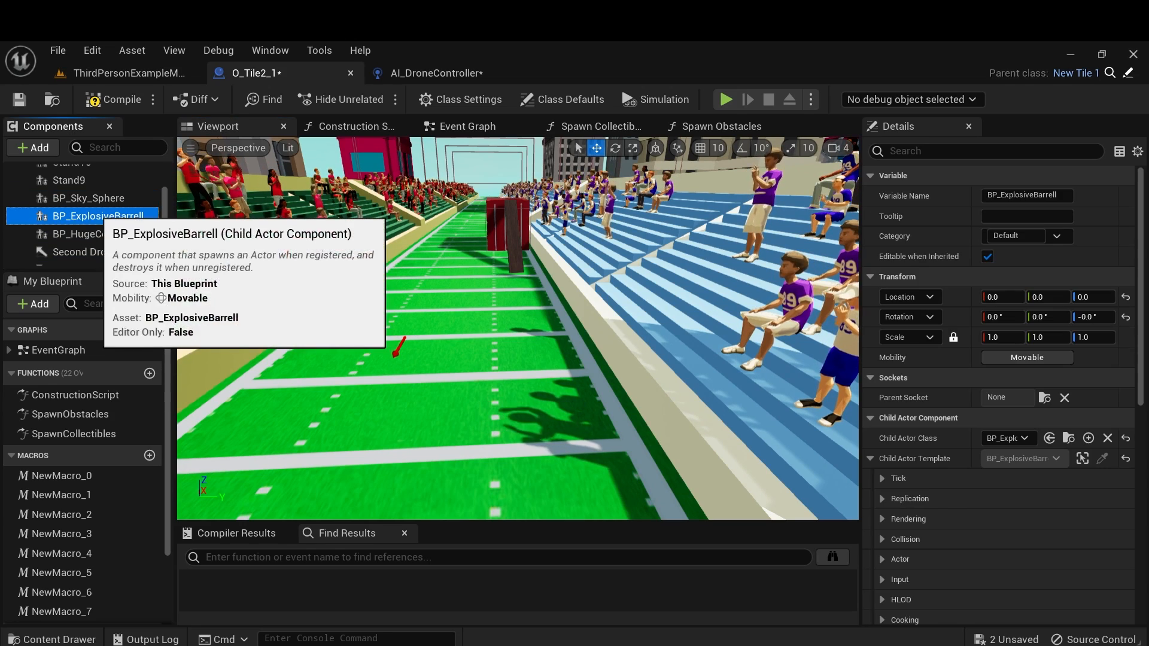
key("f")
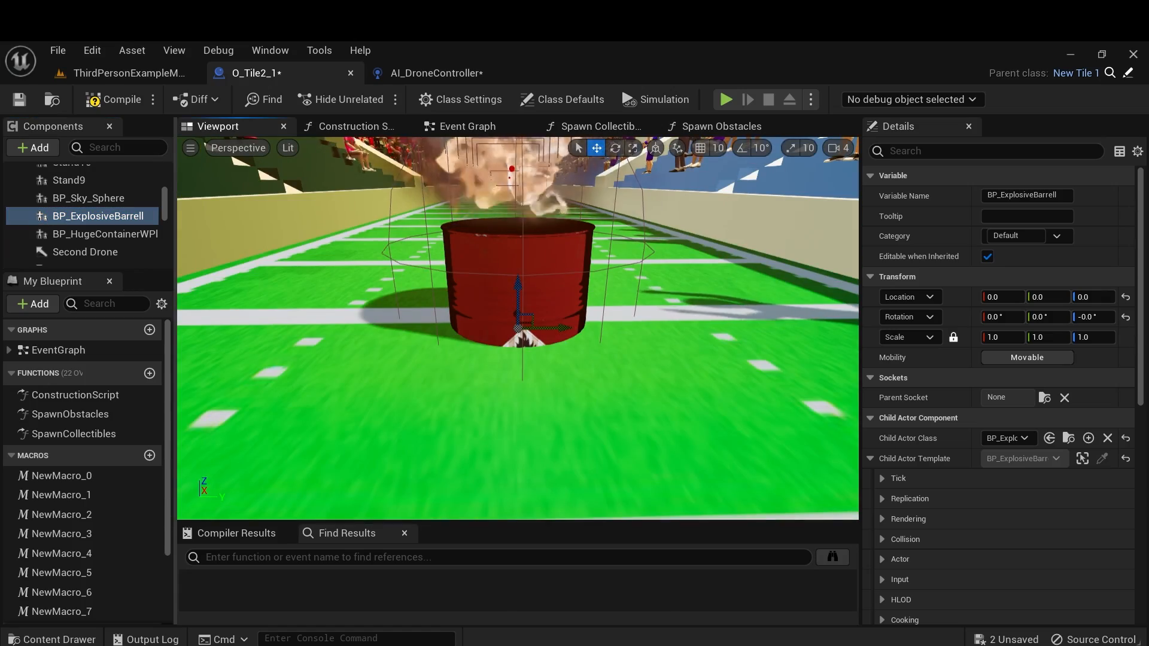
Delete the BP_ExplosiveBarrell component from the tile.
left_click_drag(518, 328, 510, 276)
right_click_drag(511, 275, 508, 306)
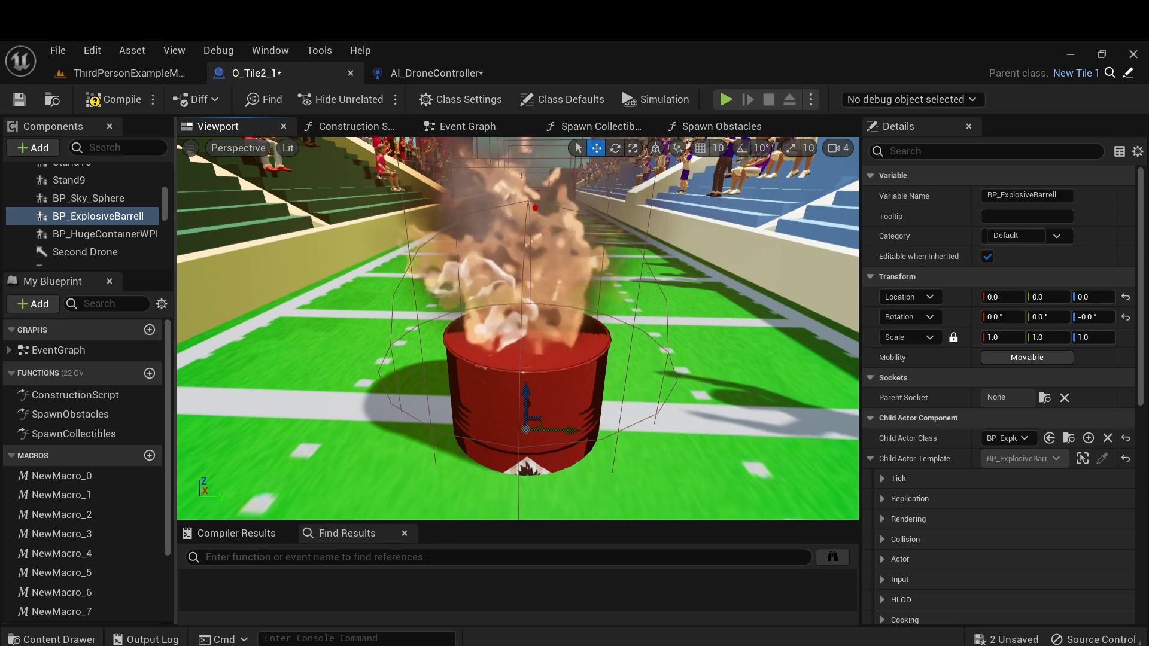
left_click(98, 215)
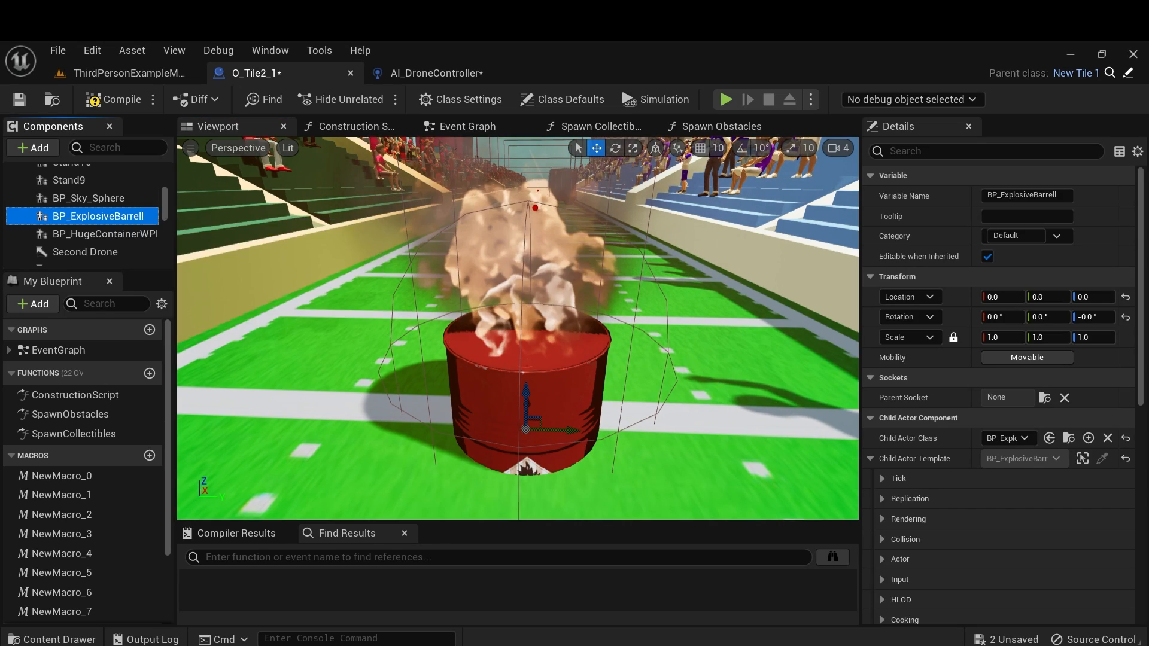
key("Delete")
Add BP_ExplosiveBarrell from the Obstacles folder as a component under the tile's DefaultSceneRoot.
left_click(52, 639)
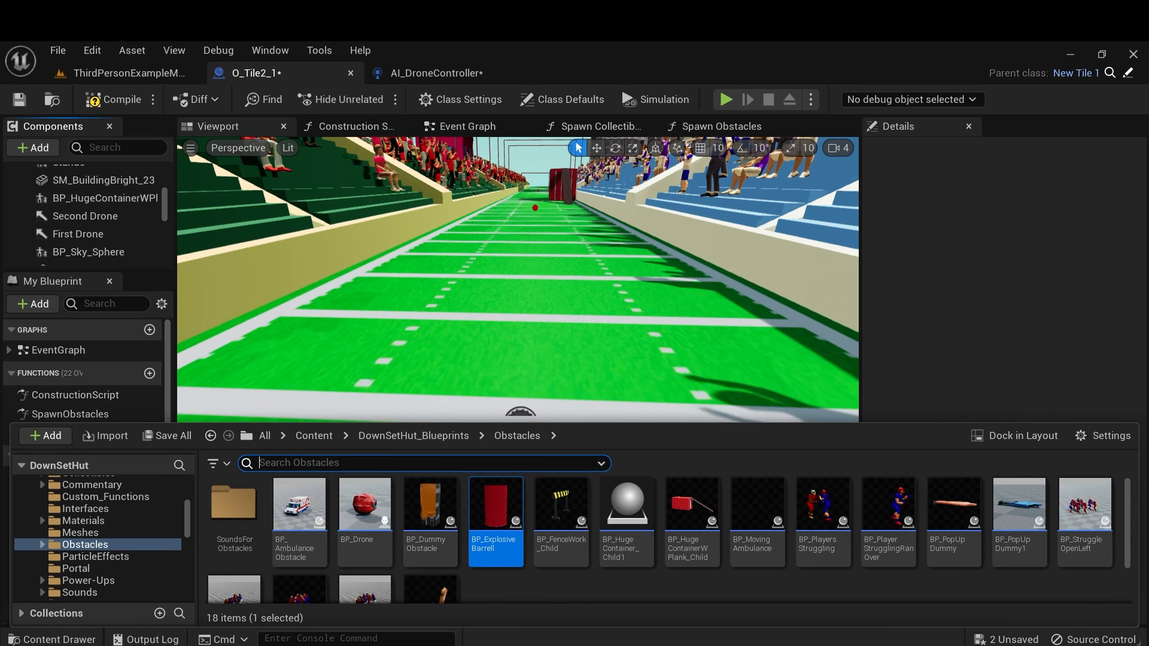
left_click_drag(496, 509, 100, 178)
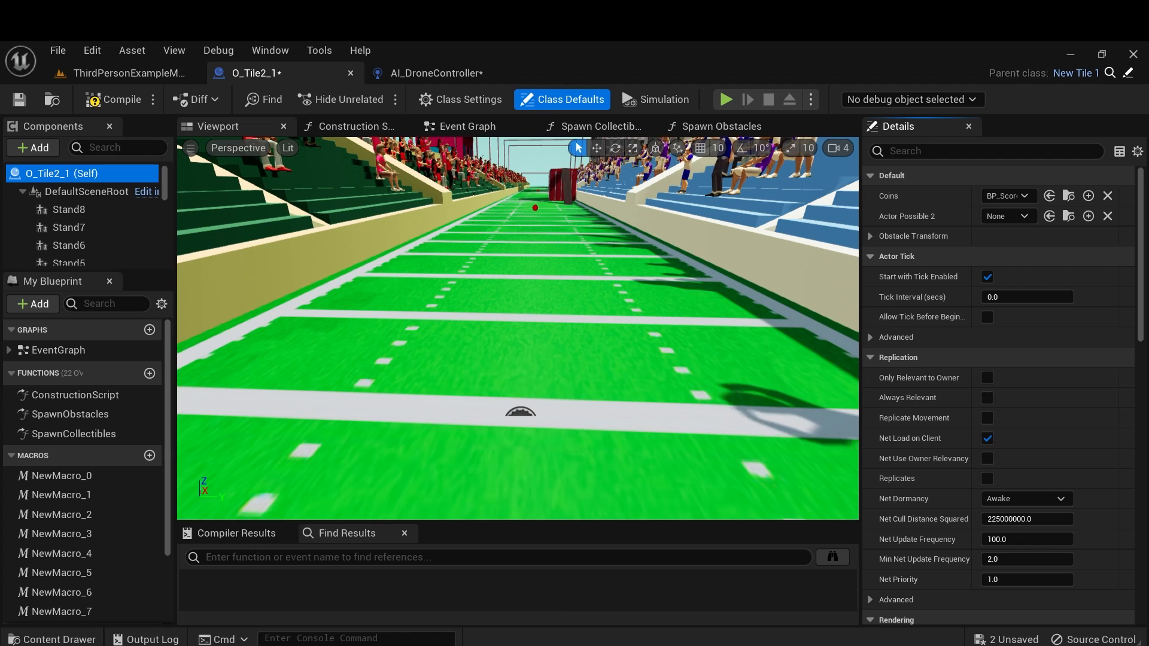
left_click(50, 639)
left_click_drag(496, 508, 105, 186)
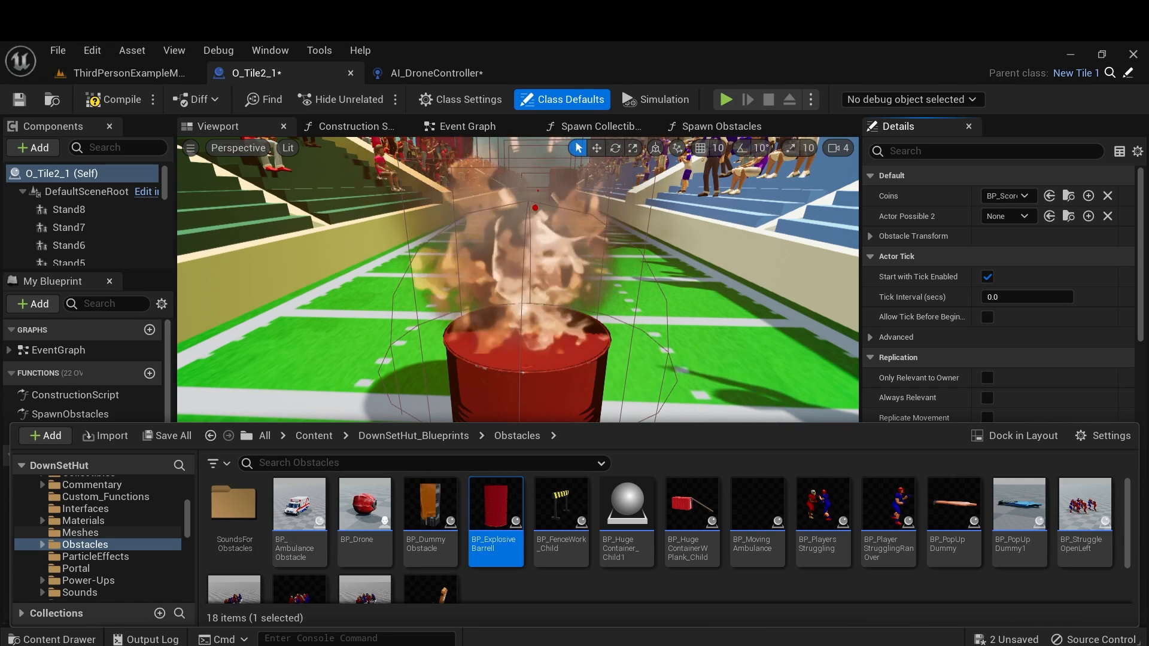
Open the Menu_Tile blueprint from the OfficialTiles folder under Tiles.
scroll(104, 521, "up", 2)
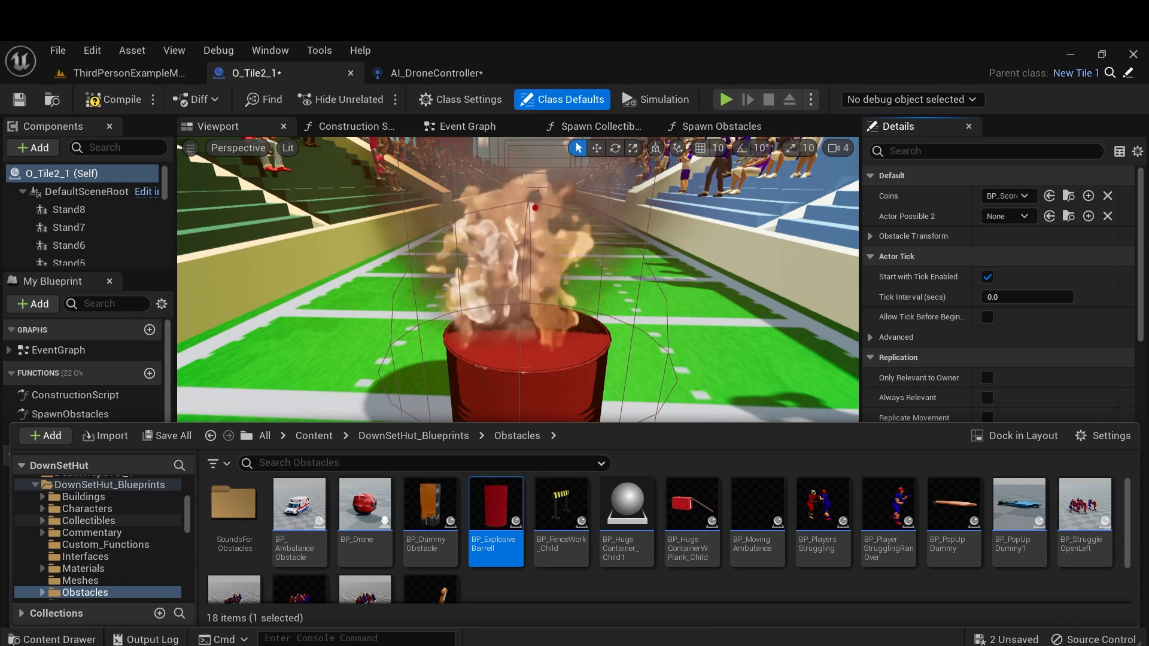
scroll(104, 521, "down", 4)
scroll(105, 521, "down", 3)
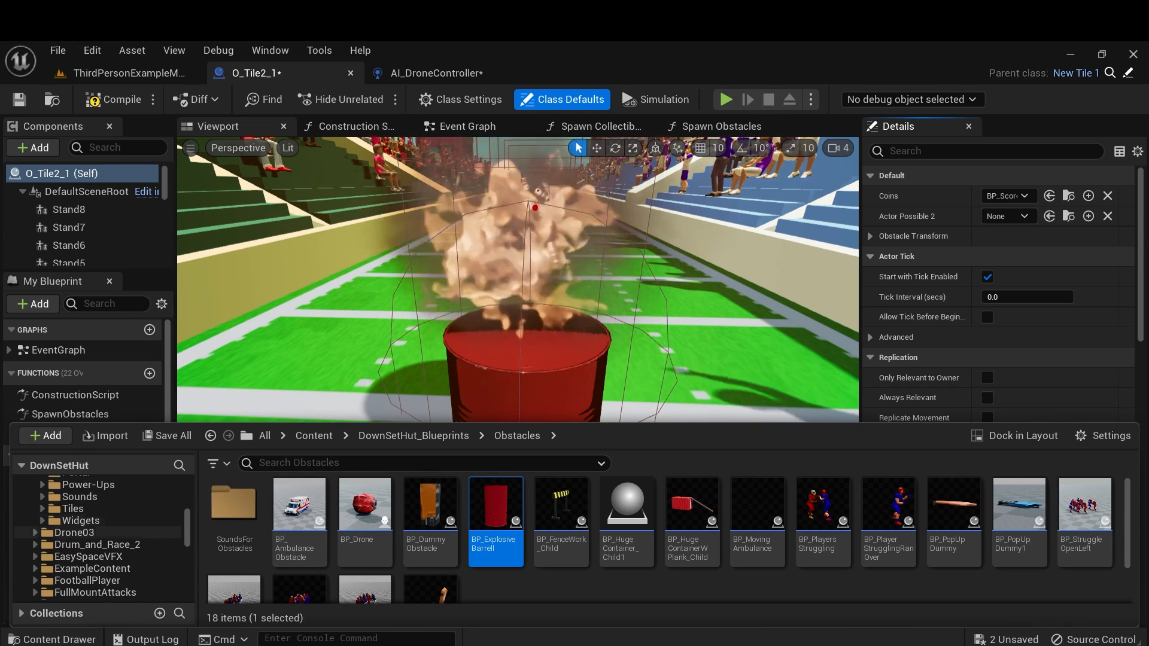
left_click(73, 509)
double_click(294, 503)
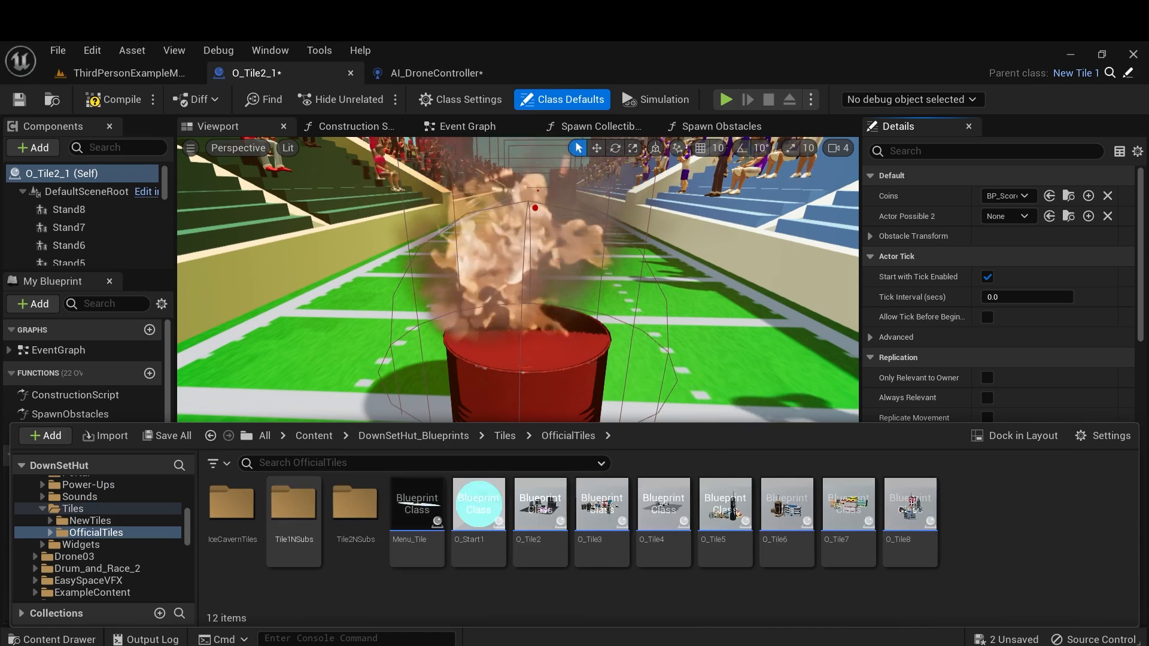
left_click(423, 527)
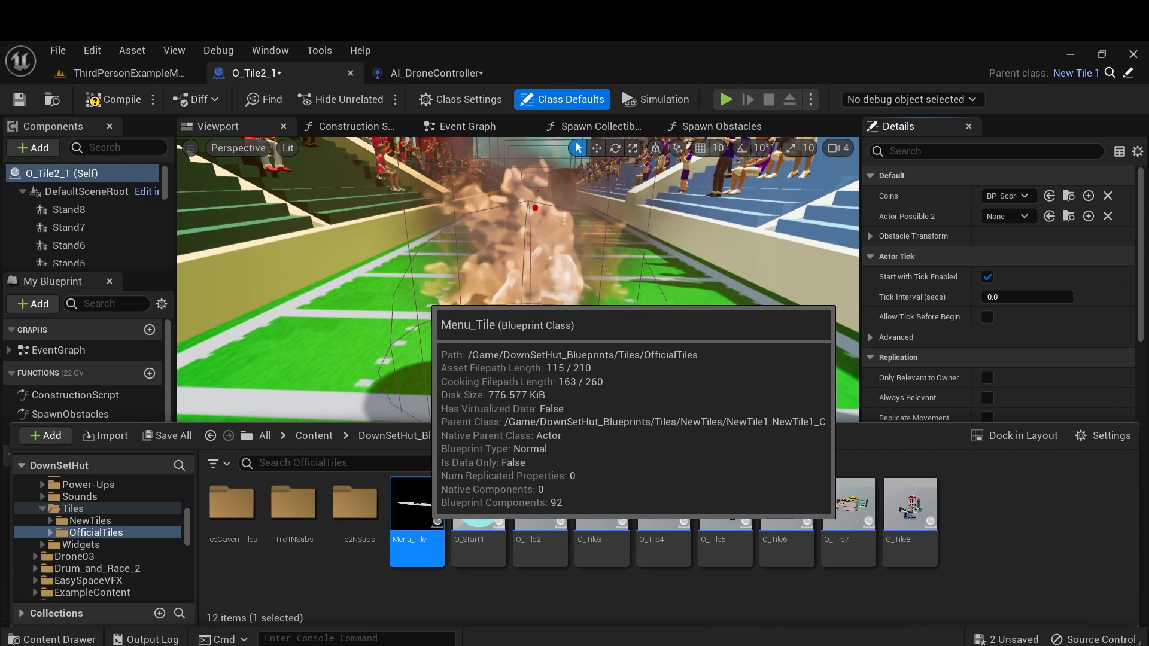
double_click(417, 515)
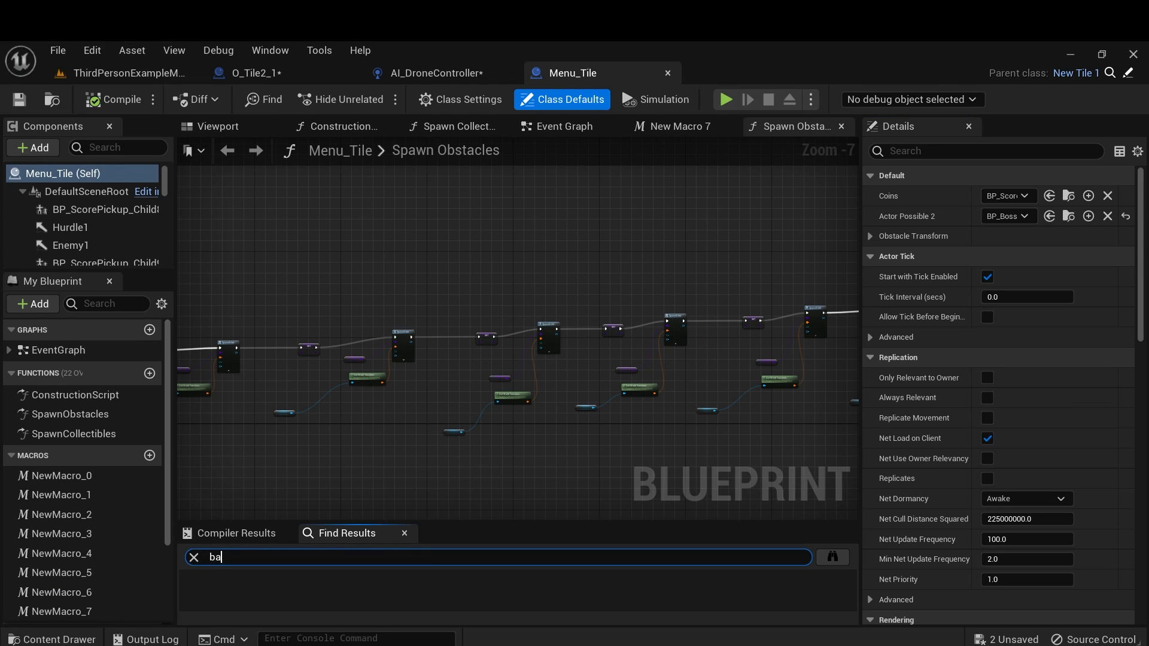
Search Menu_Tile for "barrell", go to the matching Actor Possible 2 setter in Spawn Obstacles and select its Explosive Barrel arrow reference.
type("barrell")
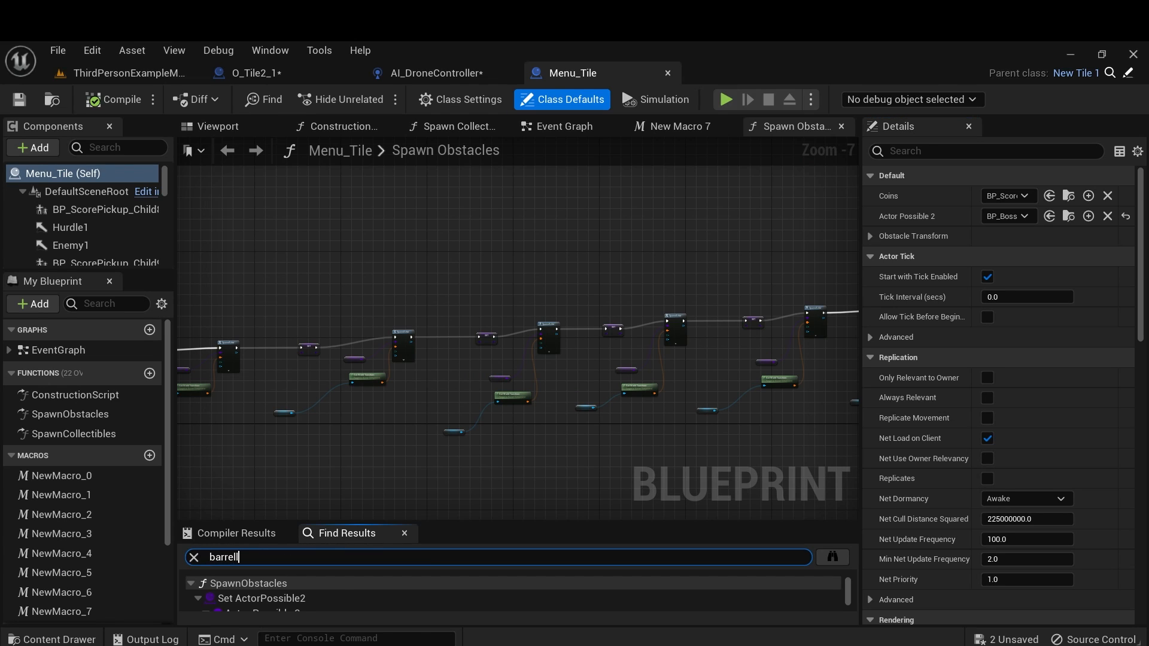
scroll(406, 593, "down", 2)
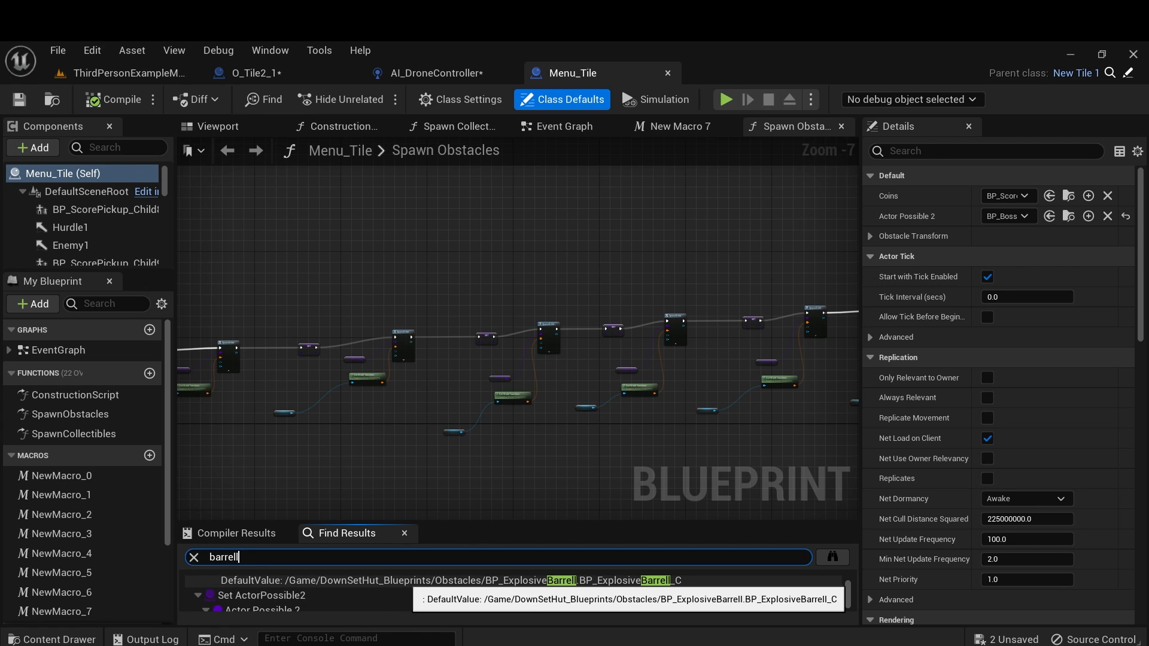
left_click(406, 582)
double_click(406, 581)
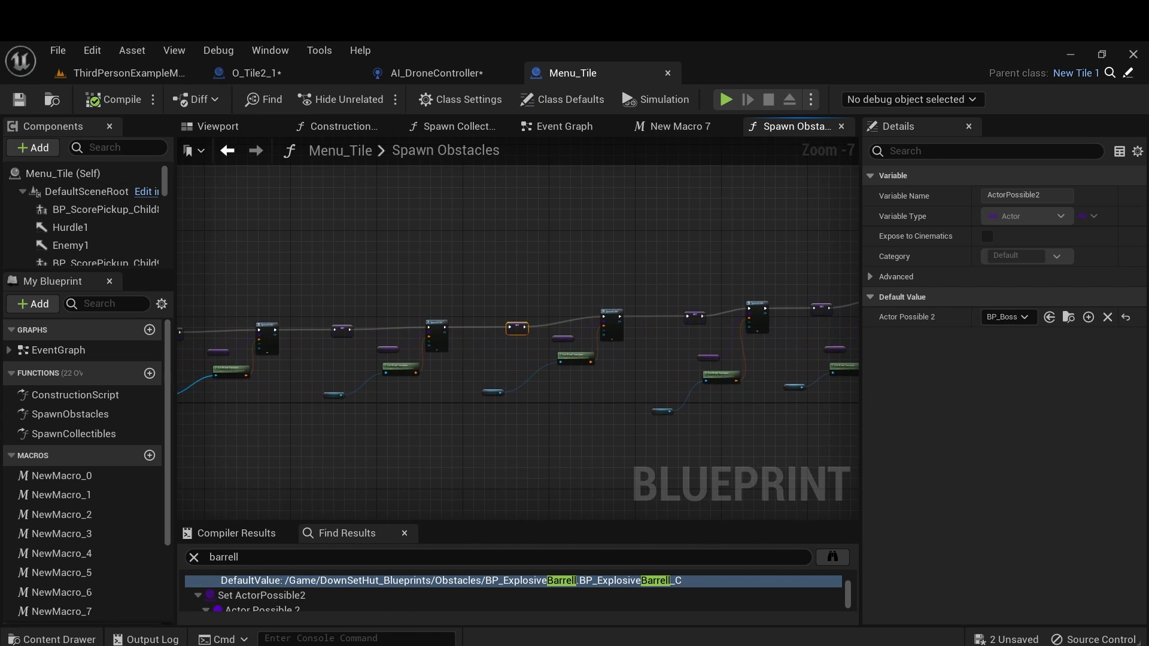
scroll(505, 445, "down", 2)
right_click_drag(506, 445, 499, 324)
left_click(419, 455)
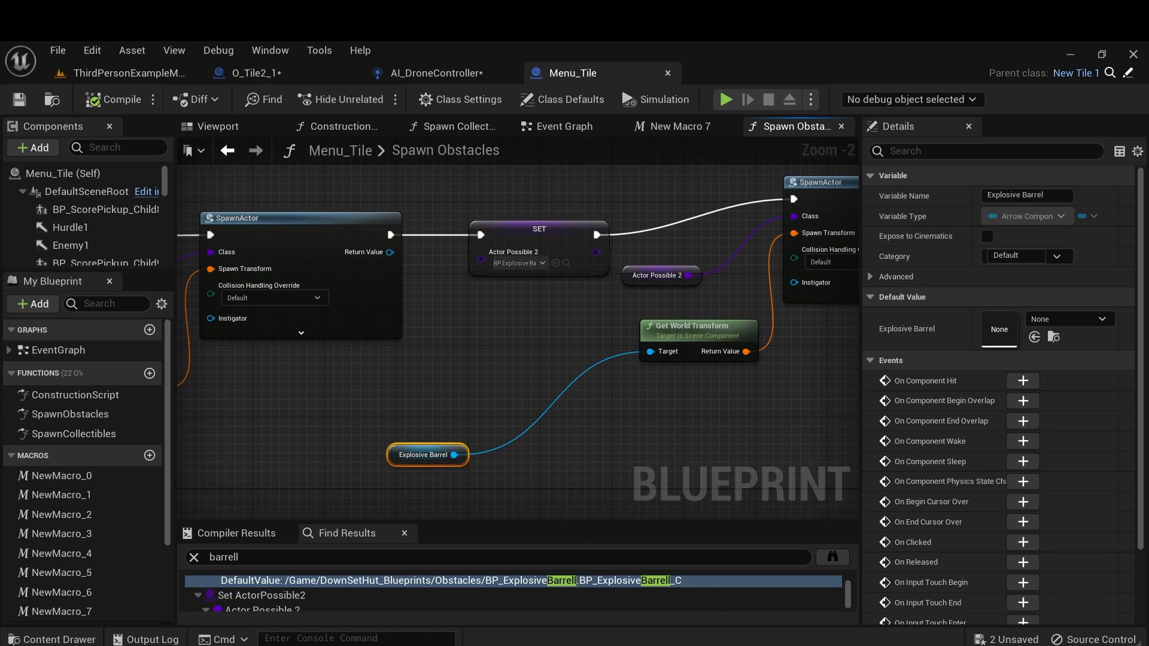
Filter Menu_Tile's components by "barrel" and select Explosive Barrel2 to check its location.
left_click(127, 148)
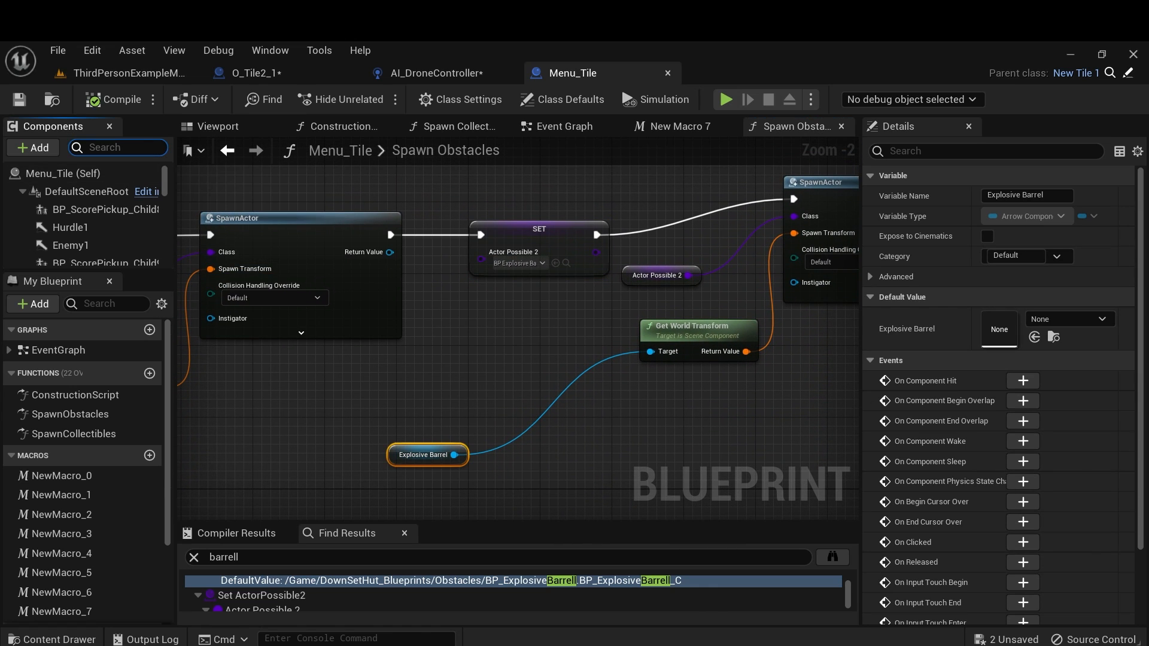
type("bar")
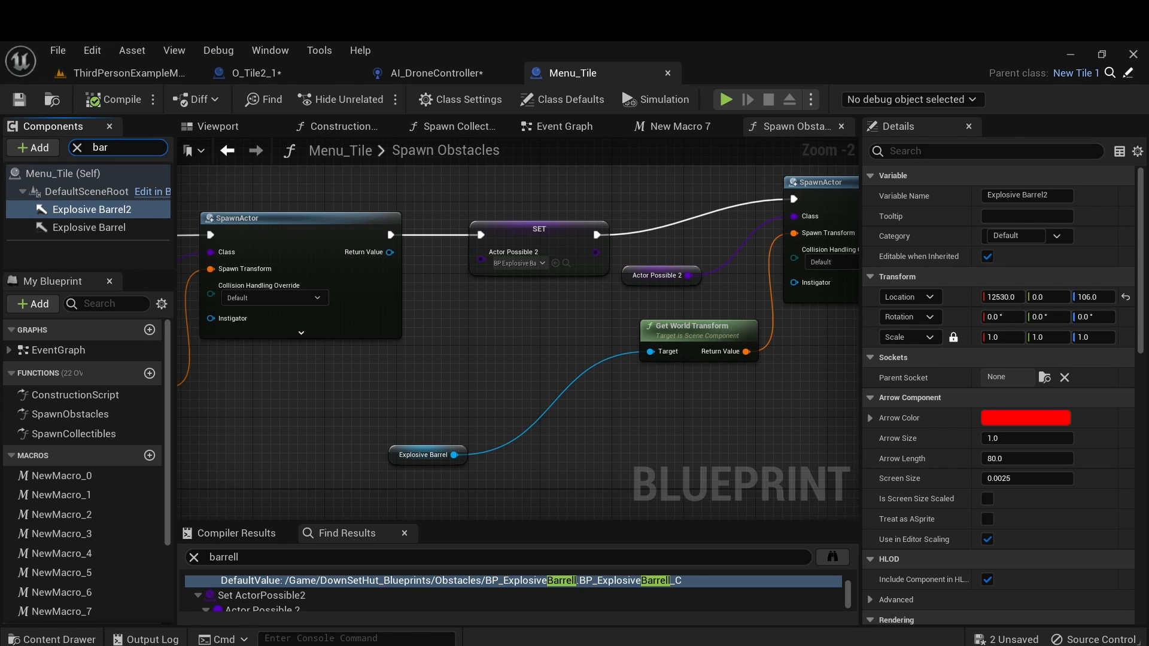
type("ree")
key("BackSpace")
type("l")
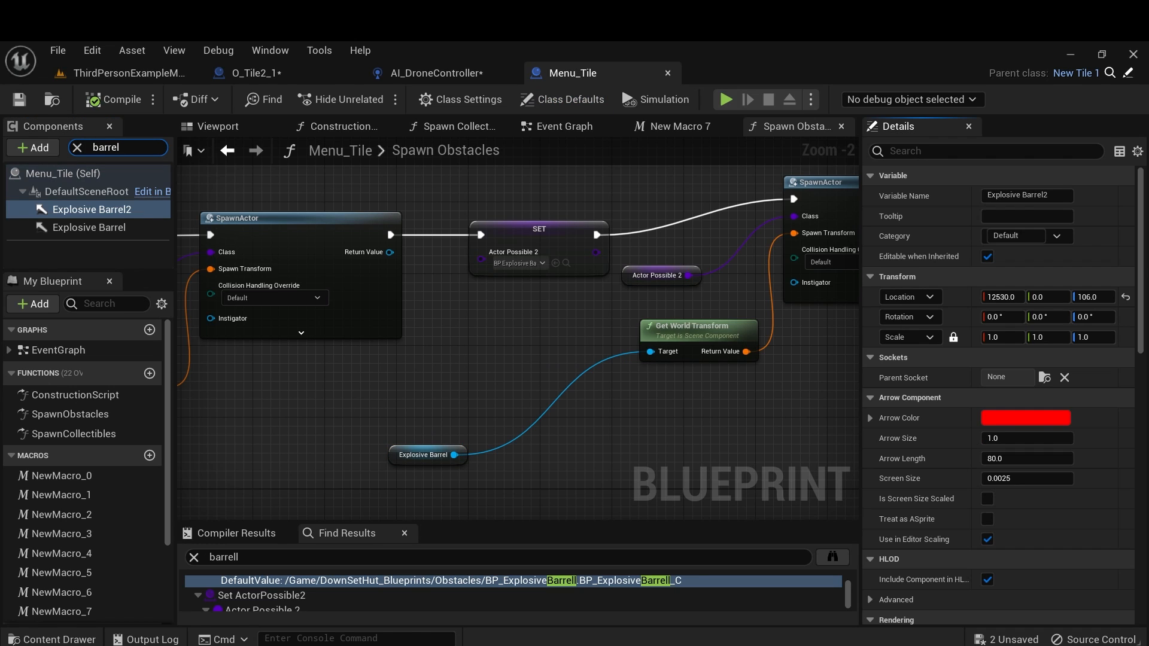
left_click(123, 210)
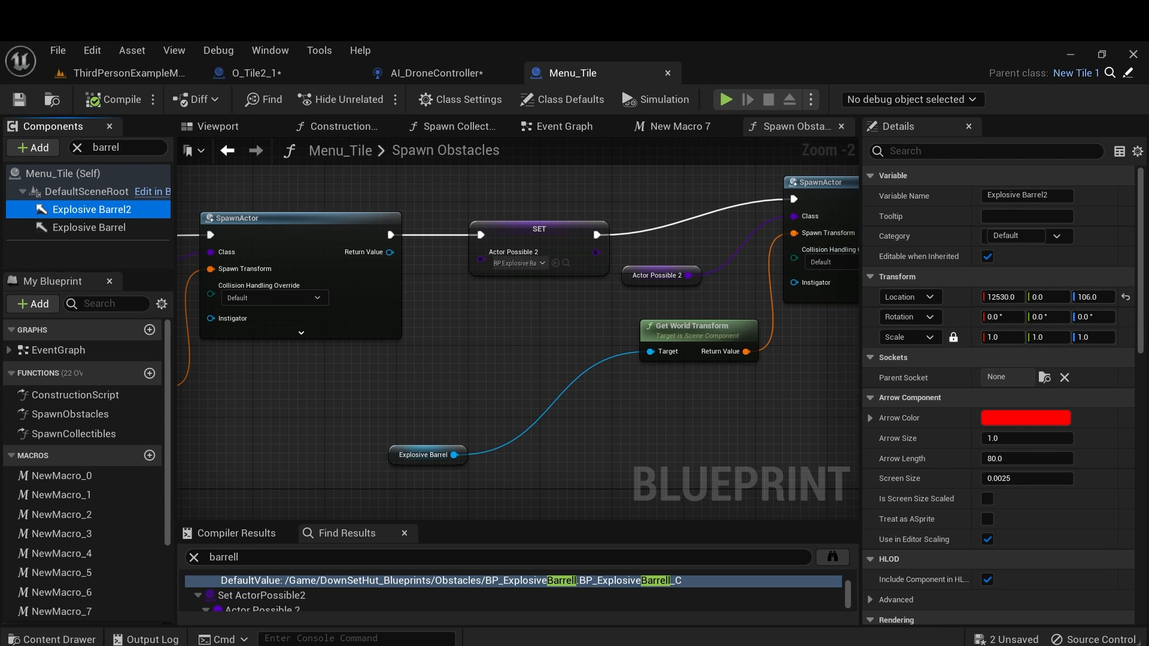
Return to O_Tile2_1 and set the explosive barrel's Z location to 106.
left_click(311, 72)
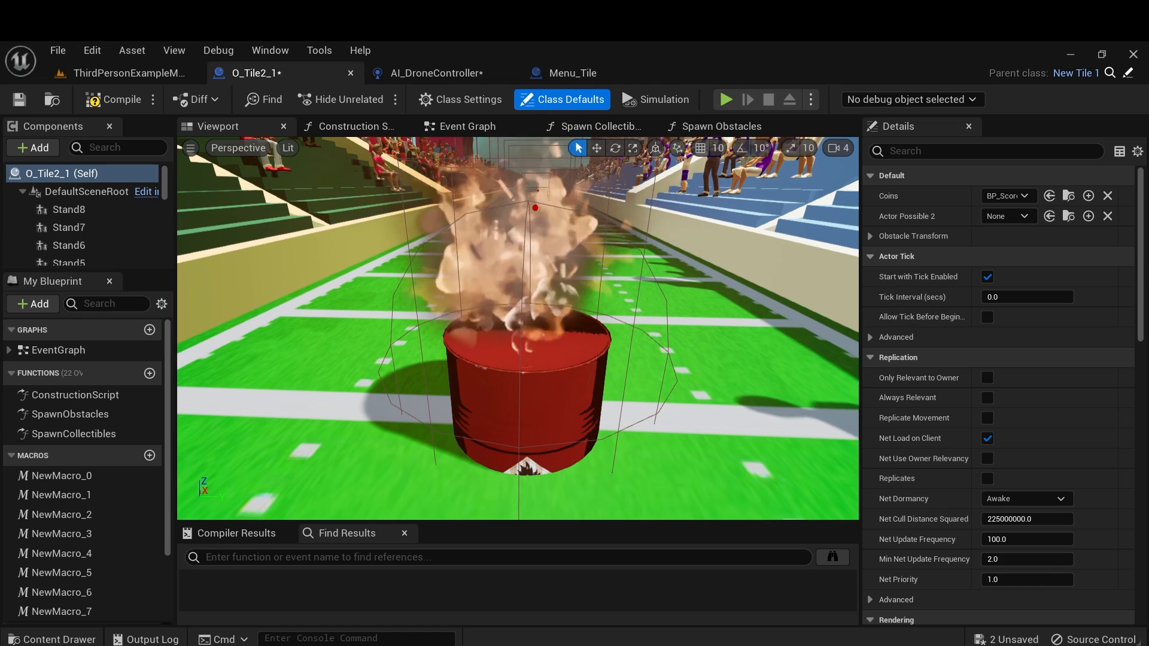
left_click(526, 395)
left_click(1094, 297)
type("10")
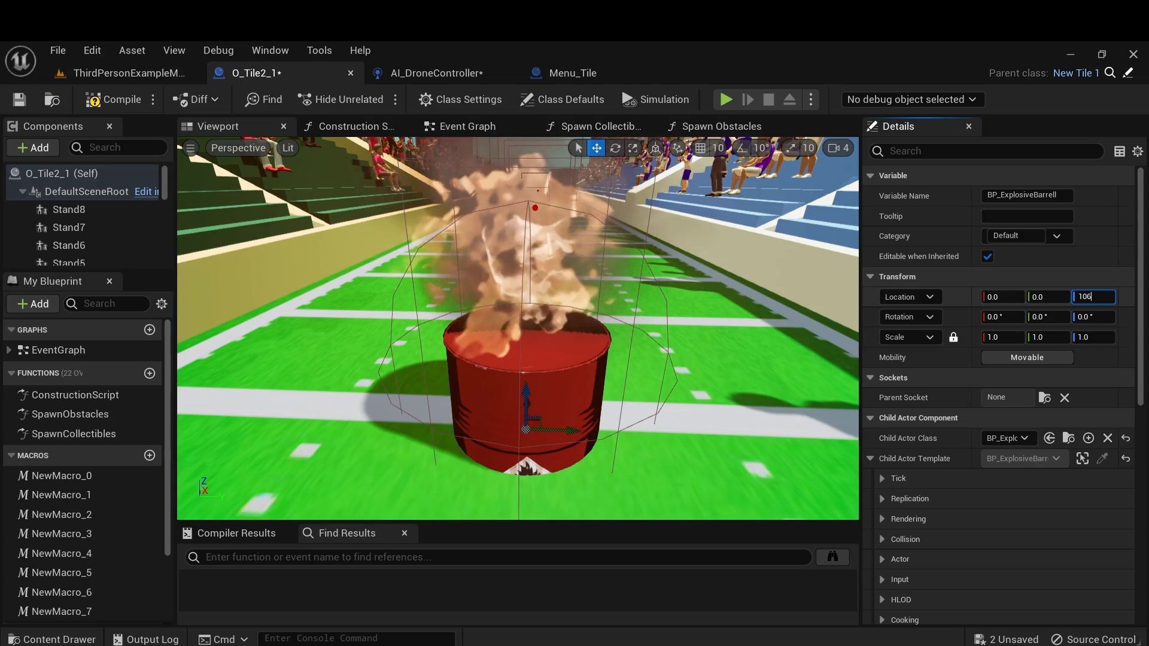
type("6")
key("Return")
Move the explosive barrel along the field to X location 2000 and check its placement relative to the container.
mouse_move(527, 359)
right_mouse_down()
mouse_move(323, 365)
mouse_move(539, 365)
mouse_move(503, 359)
right_mouse_up()
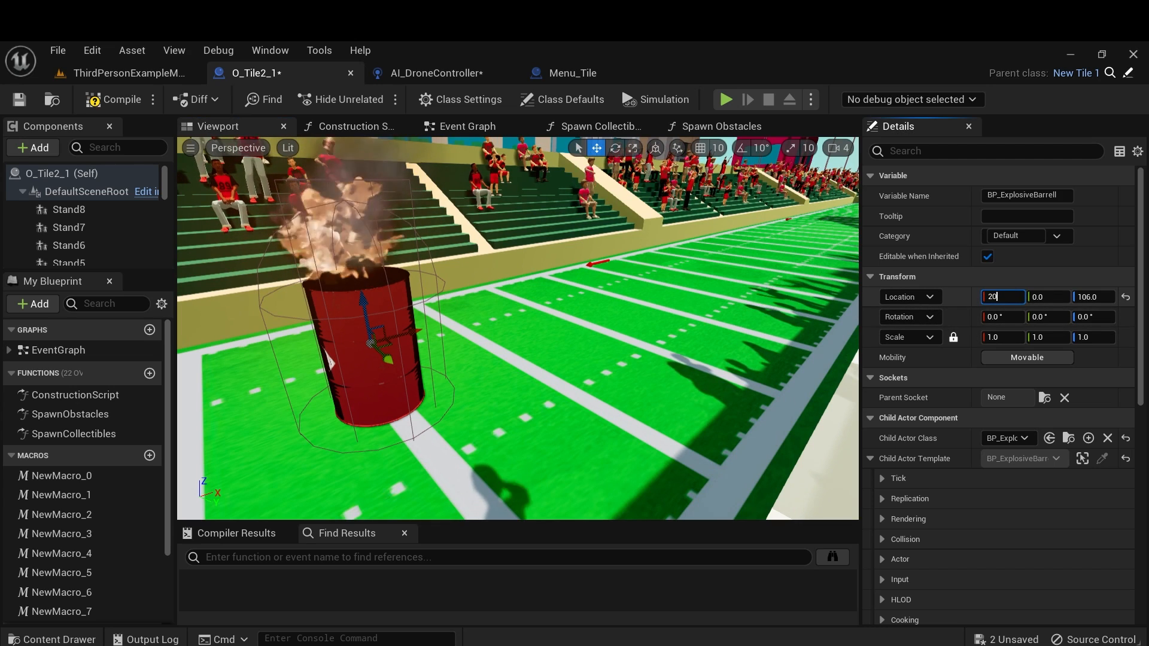
key("Return")
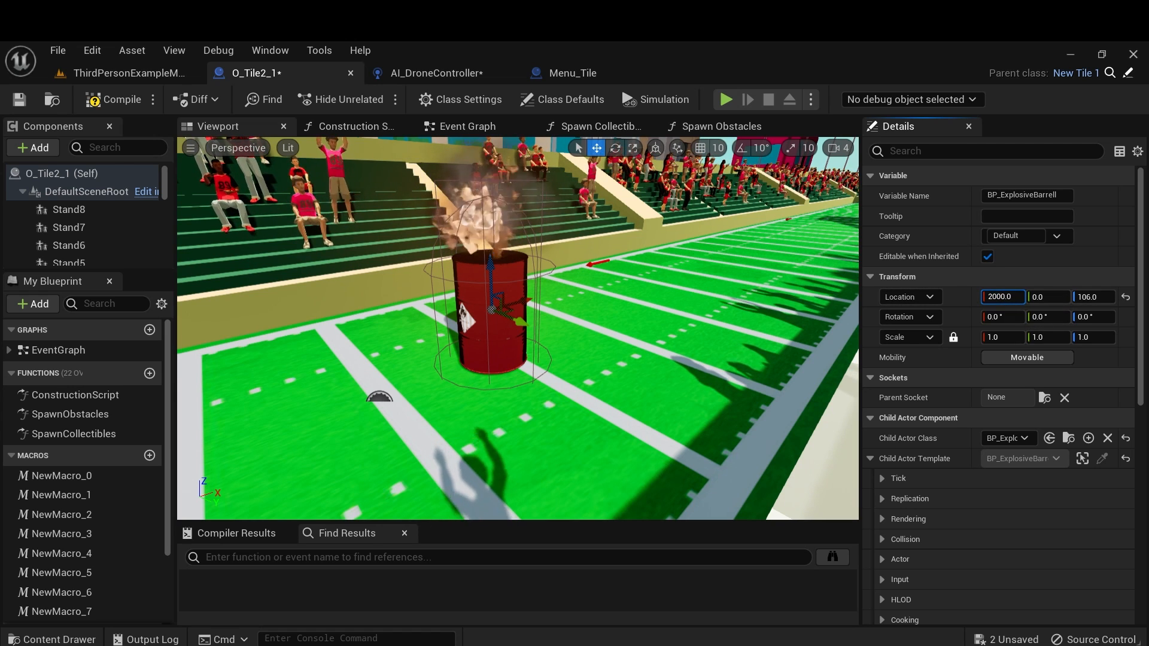
scroll(518, 328, "up", 4)
left_click_drag(518, 328, 617, 240)
key("s")
right_click_drag(518, 328, 517, 331)
key("e")
key("s")
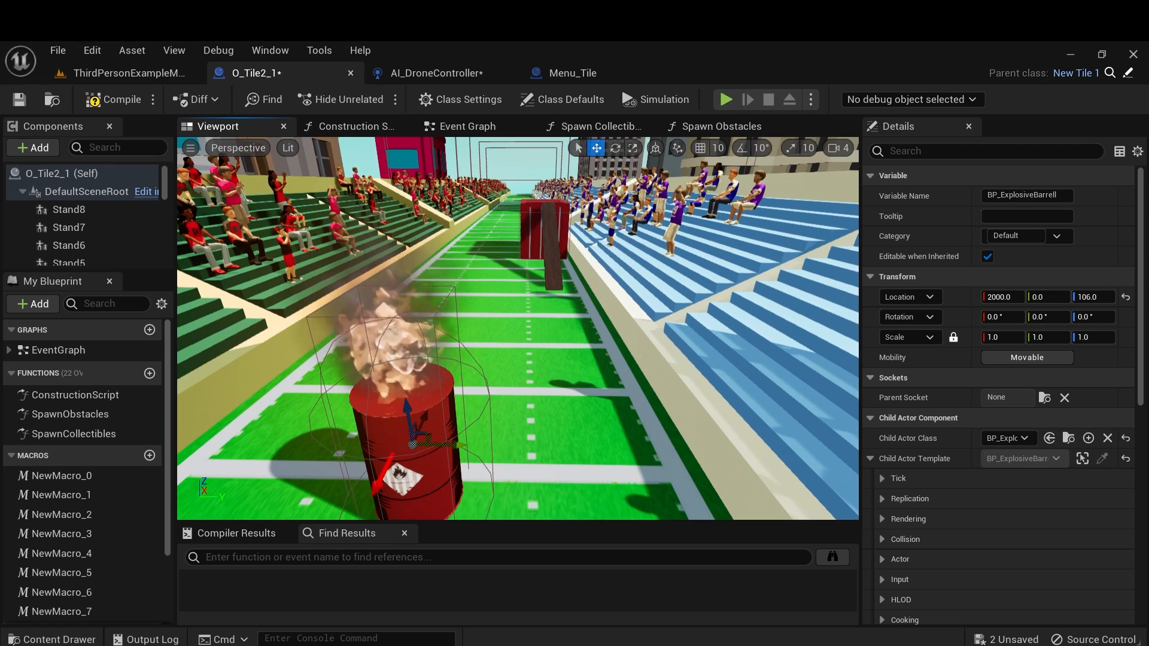
Set the explosive barrel's X location to 2600.
left_click(1002, 298)
type("2600")
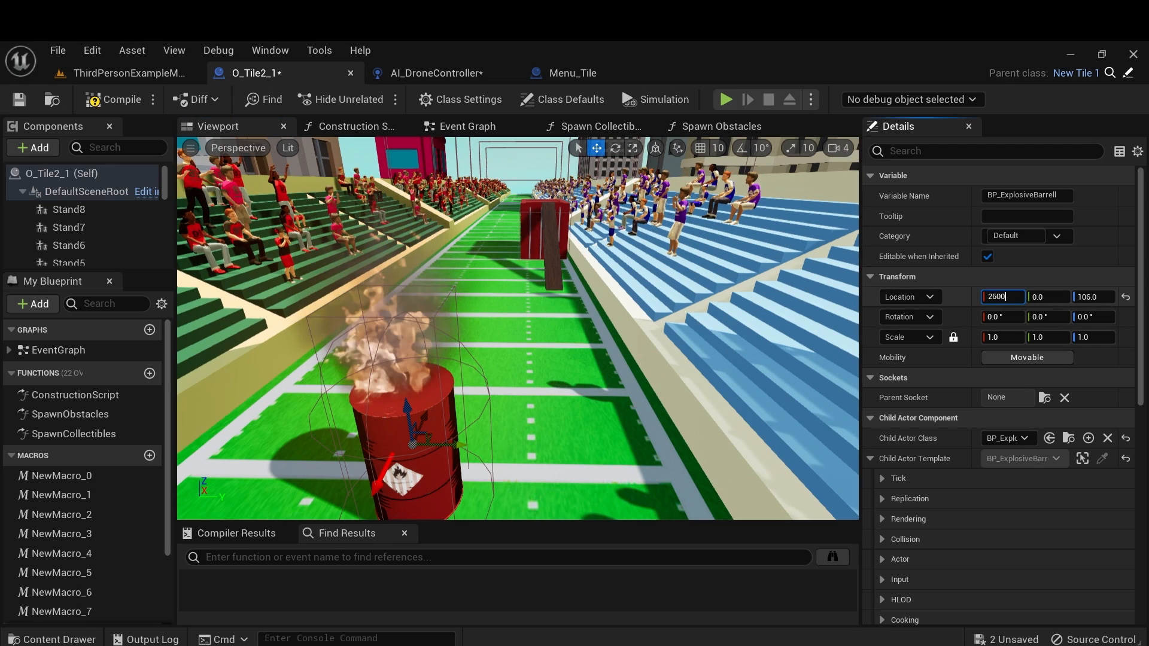
key("Return")
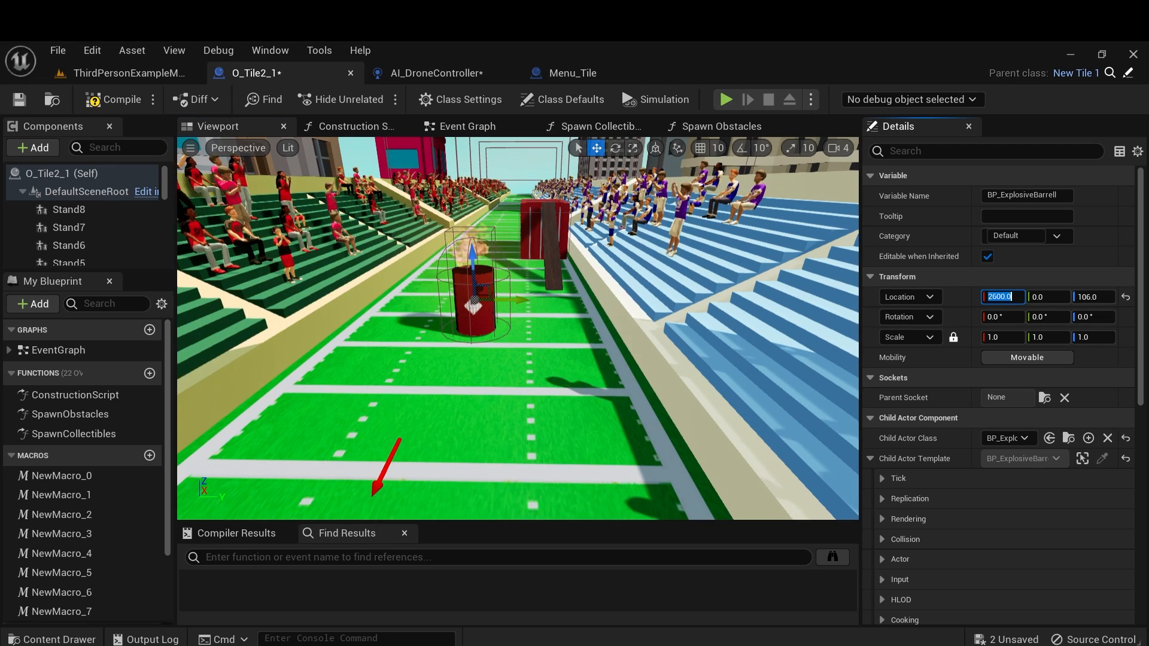
left_click_drag(518, 359, 519, 299)
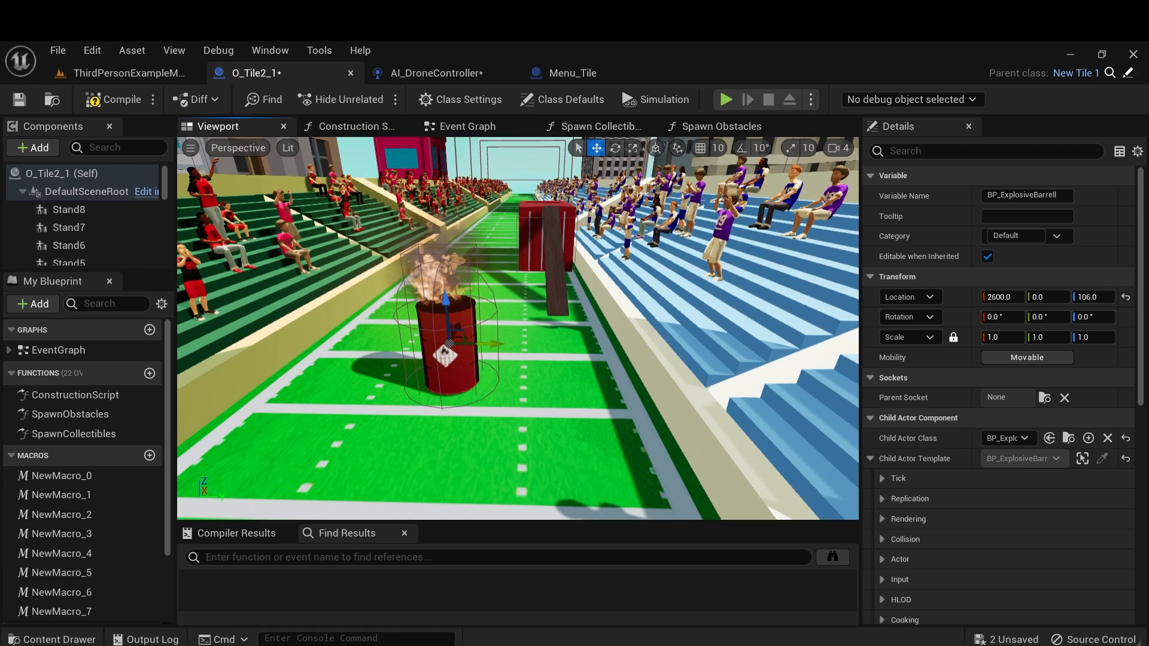
Duplicate the explosive barrel as BP_ExplosiveBarrell2 and set the original barrel's Y location to -275.
key("ctrl+d")
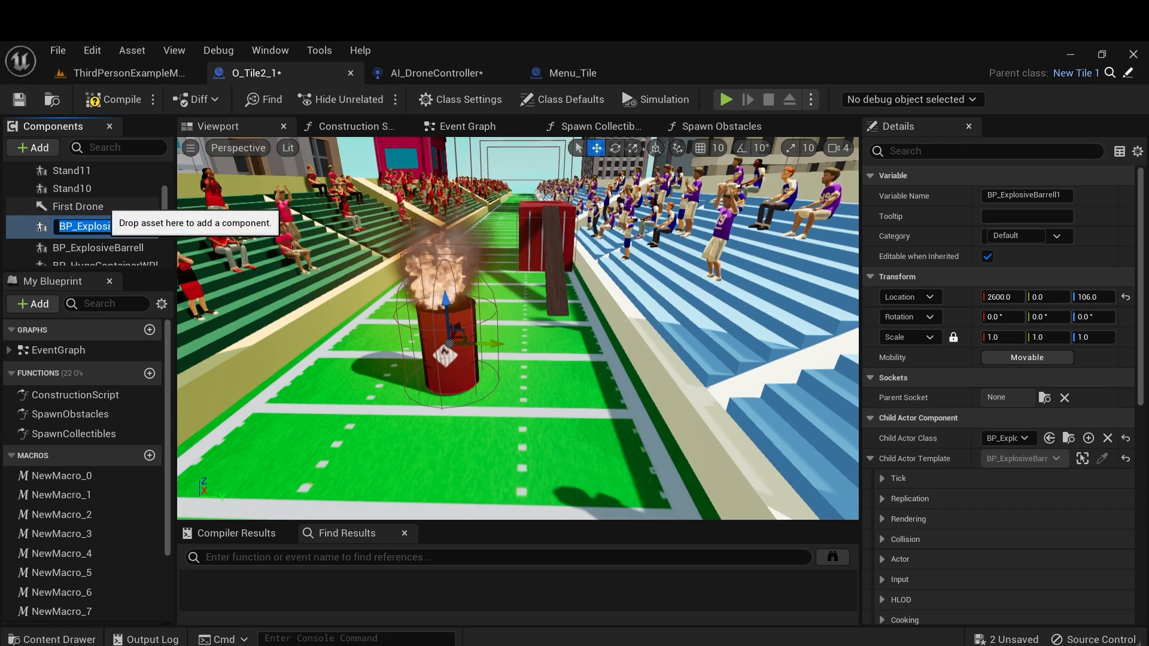
left_click(104, 206)
left_click(101, 224)
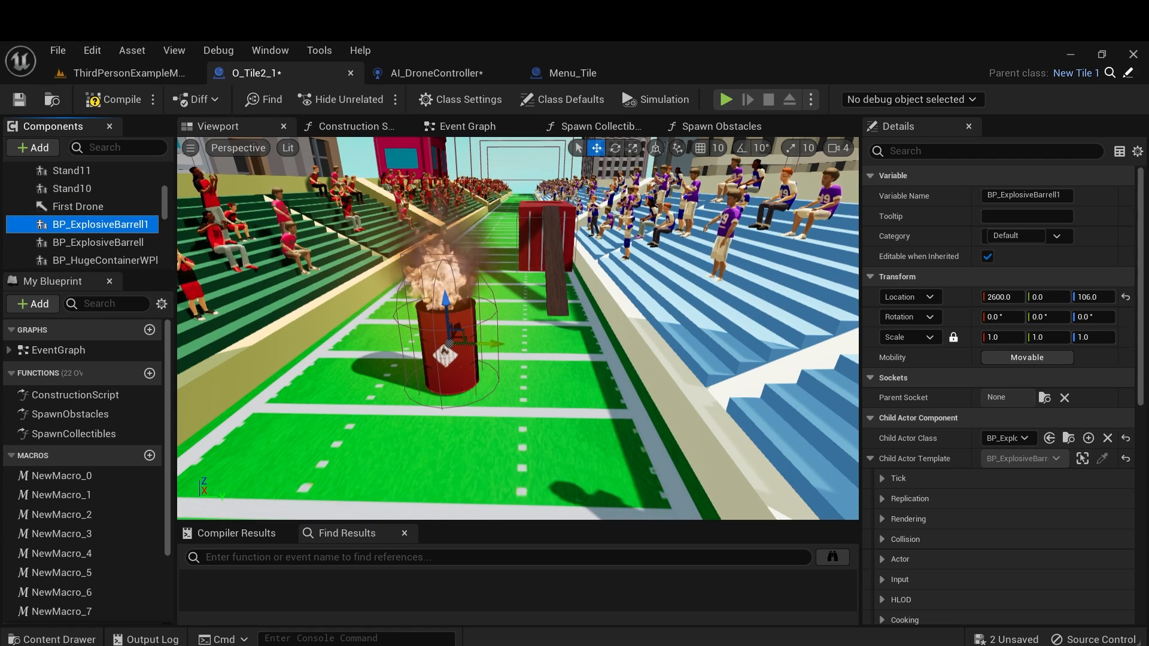
left_click(993, 195)
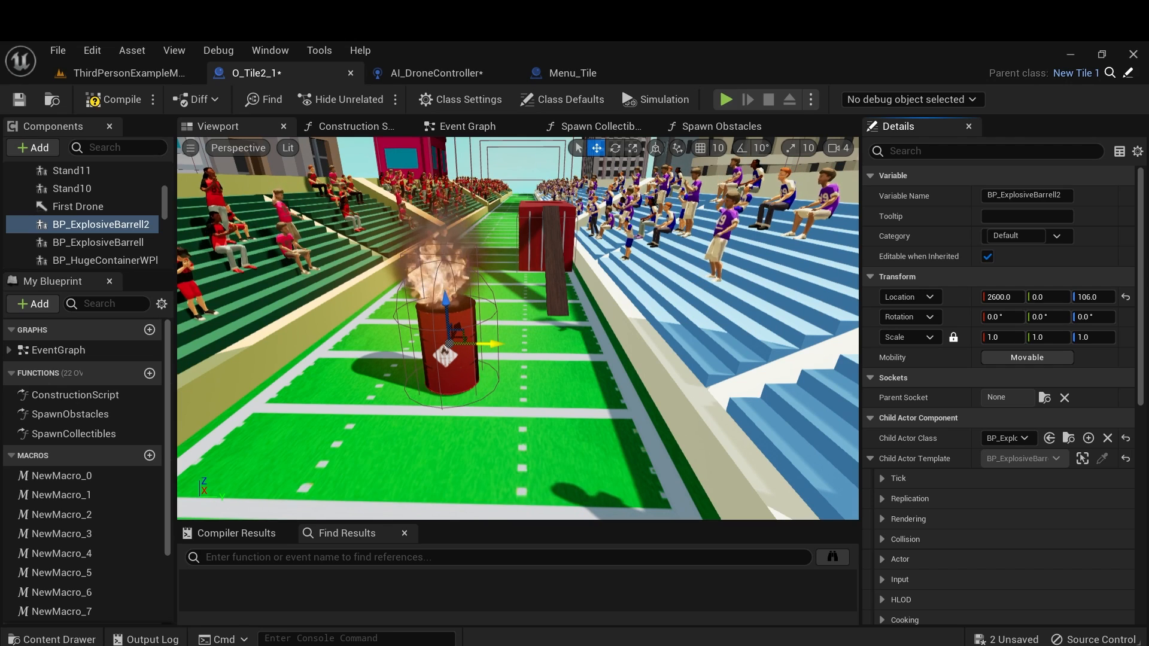
left_click(487, 345)
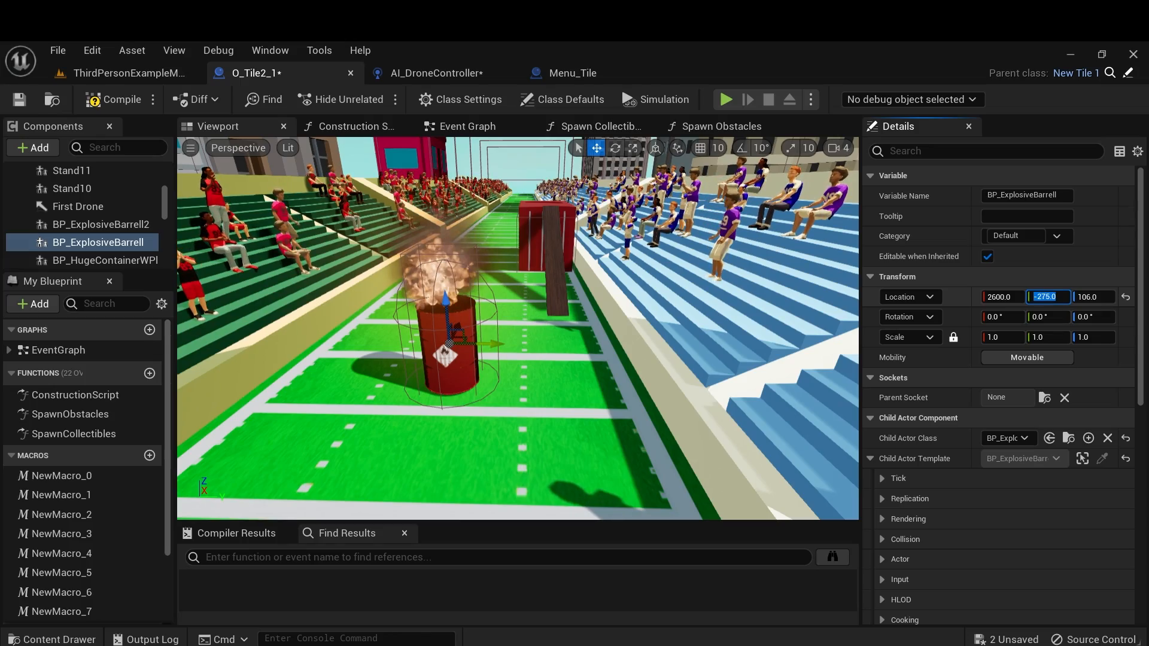
mouse_move(575, 371)
left_mouse_down()
mouse_move(521, 312)
mouse_move(569, 330)
mouse_move(554, 422)
mouse_move(590, 348)
mouse_move(590, 383)
left_mouse_up()
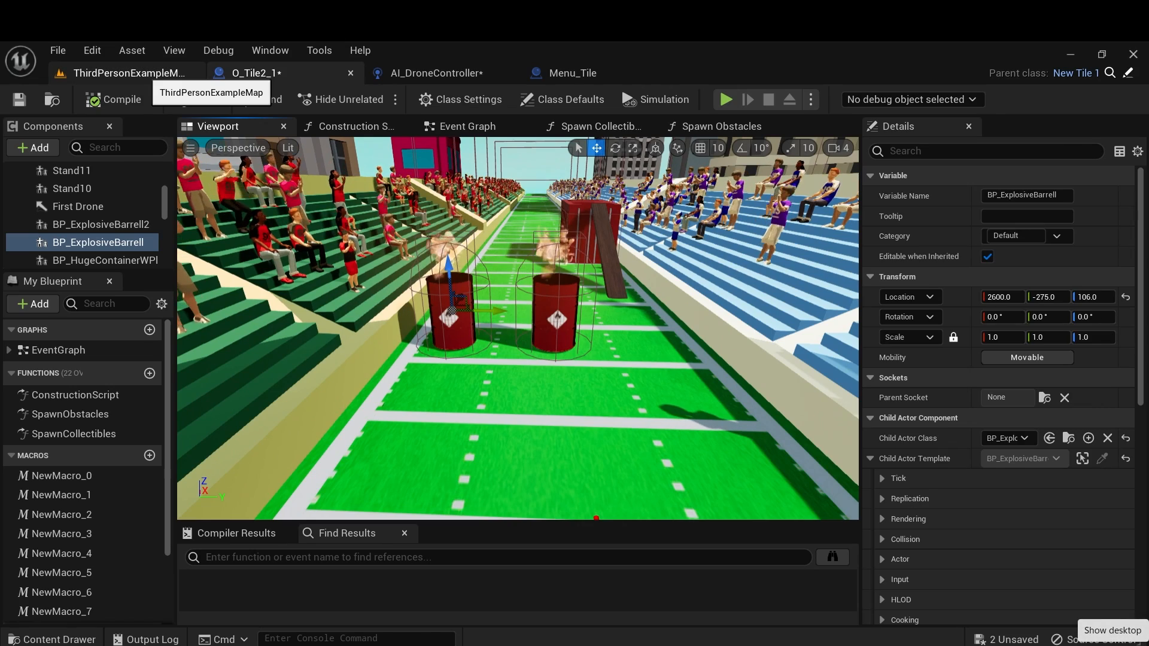
Playtest the level from ThirdPersonExampleMap to check the obstacles in the run, and stop the session.
left_click(144, 73)
left_click(338, 99)
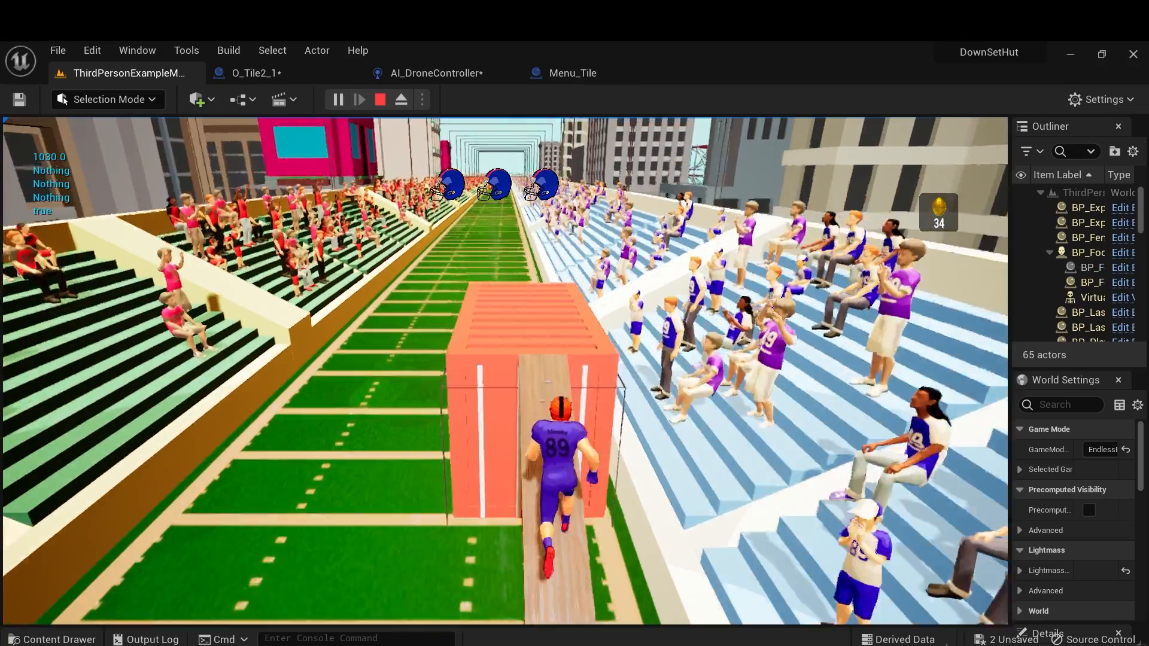
key("Escape")
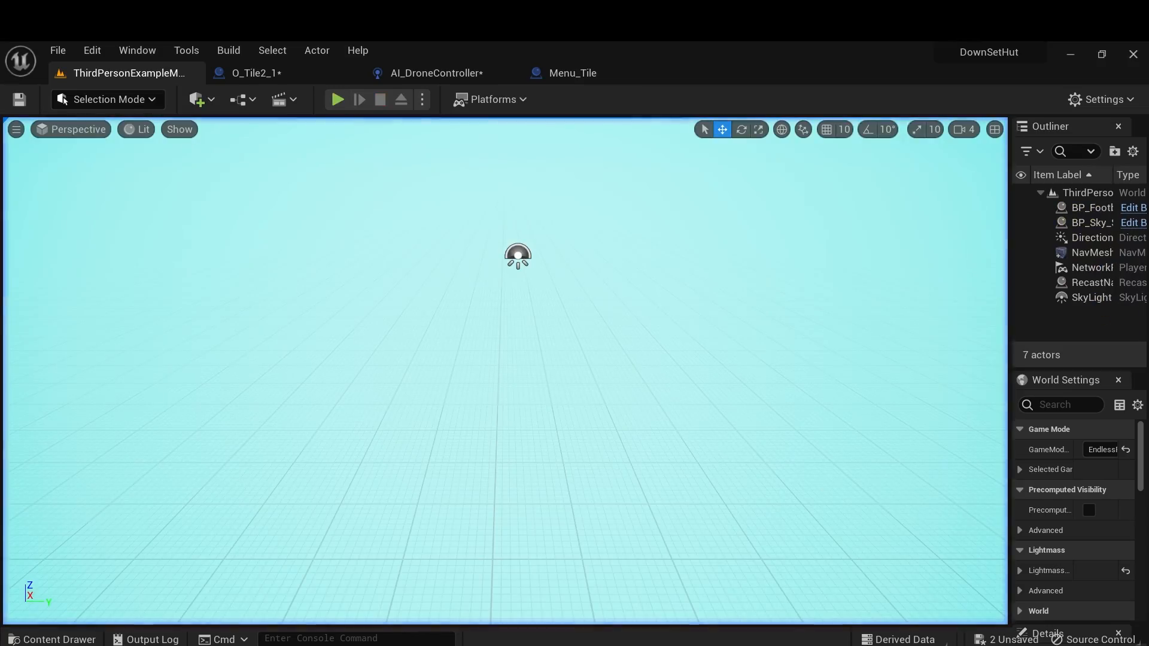
Return to O_Tile2_1 and open the BP_FootballPlayer blueprint from the MainRunner folder under Characters.
left_click(256, 73)
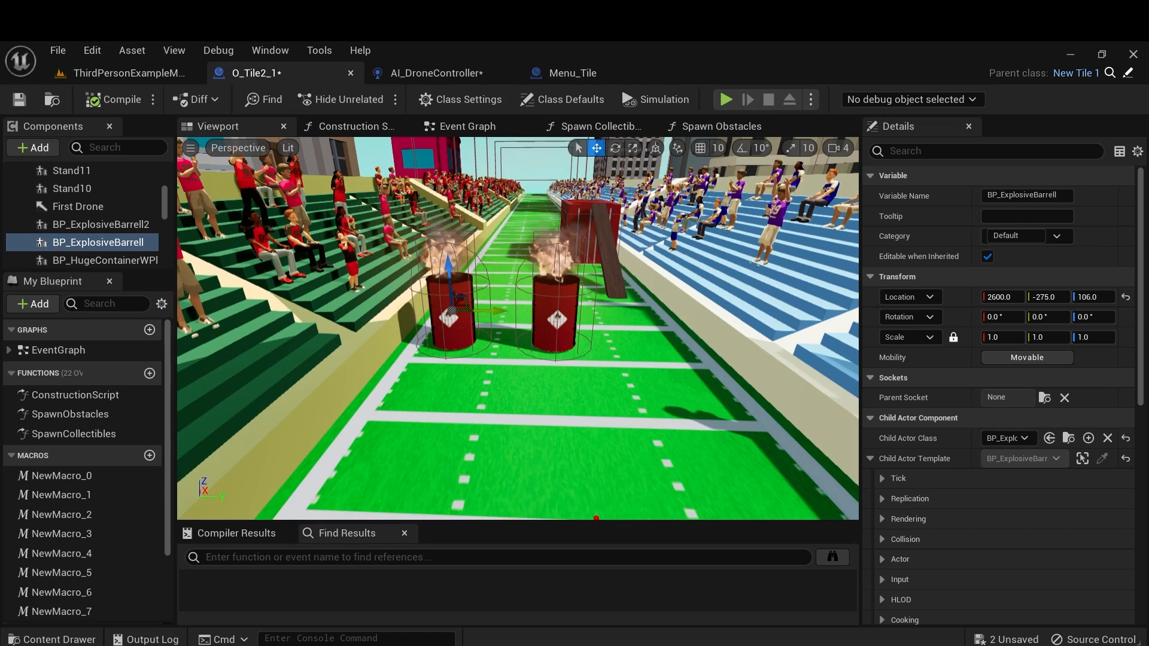
left_click(53, 639)
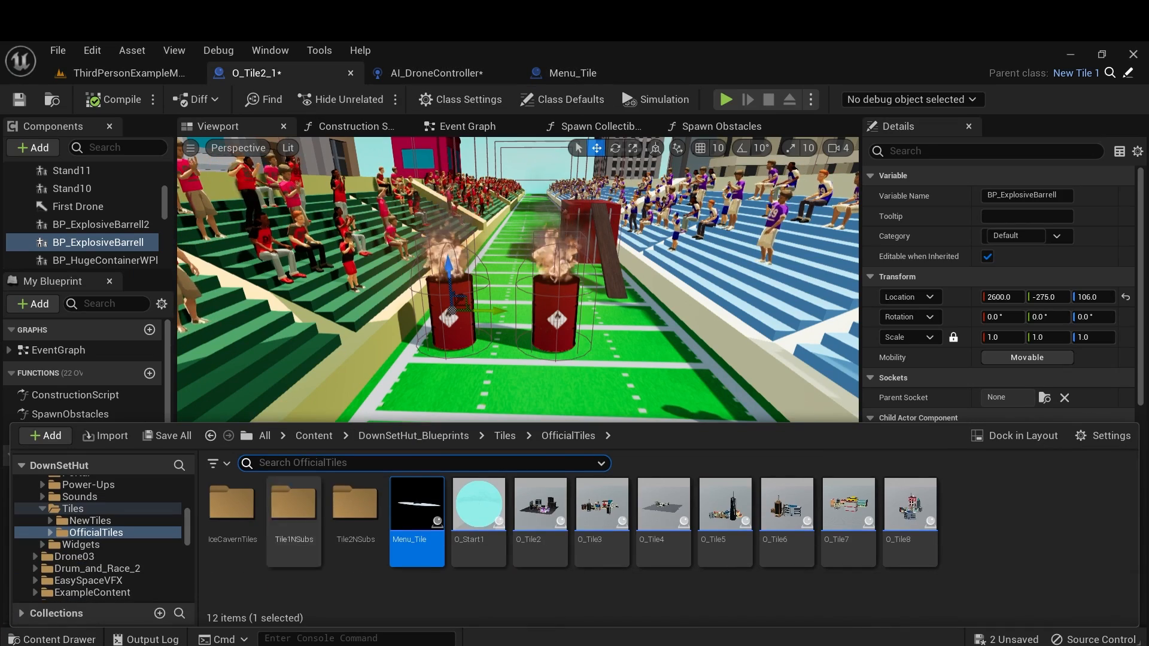
scroll(98, 538, "up", 6)
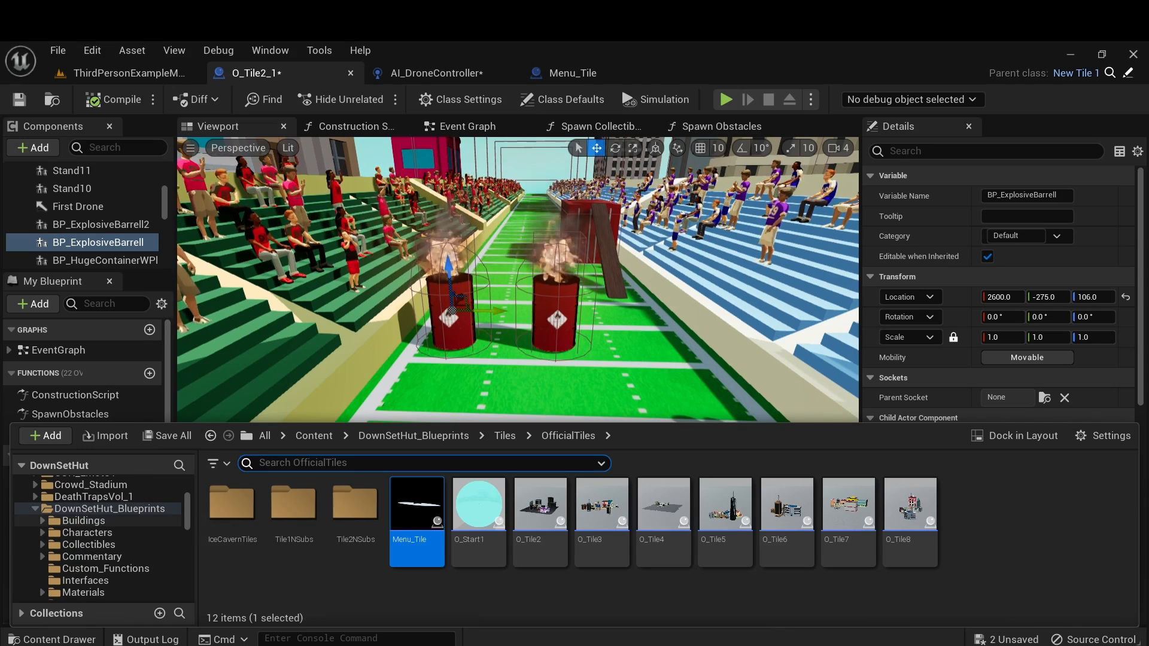
left_click(109, 508)
left_click(87, 533)
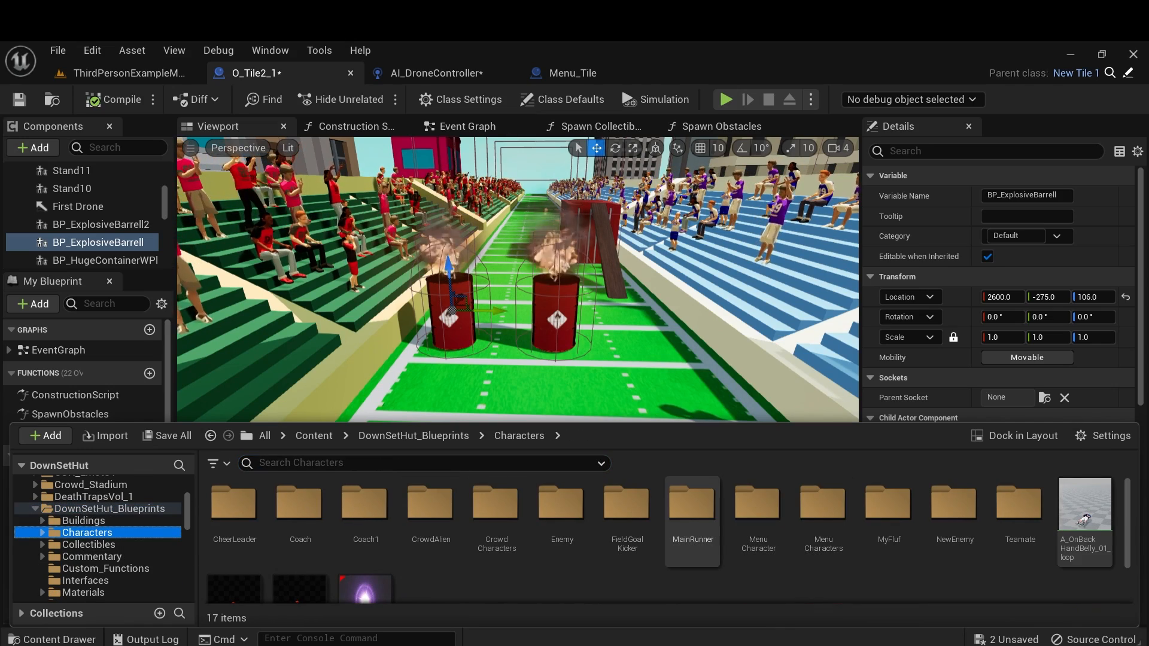
double_click(693, 502)
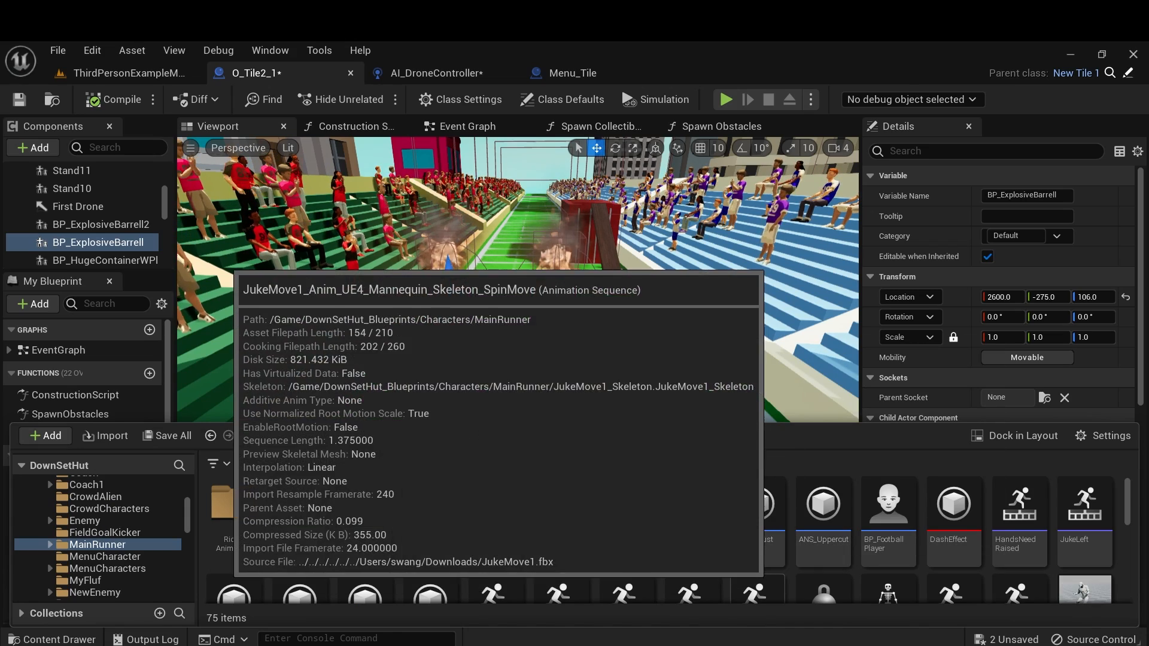
left_click(888, 541)
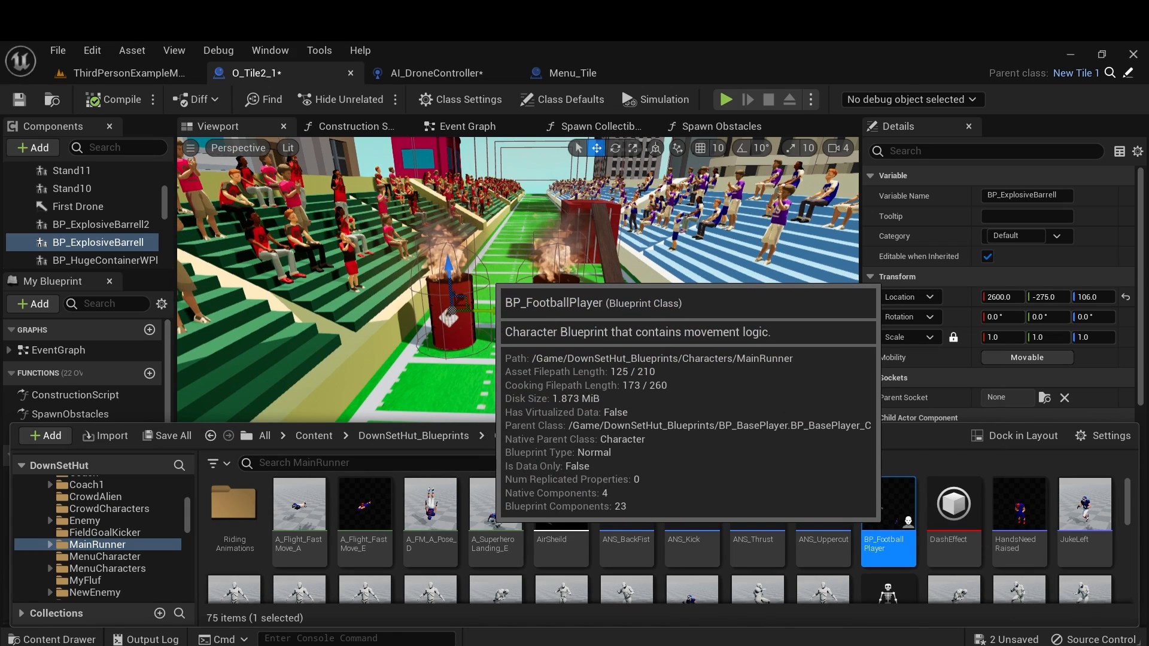
double_click(889, 542)
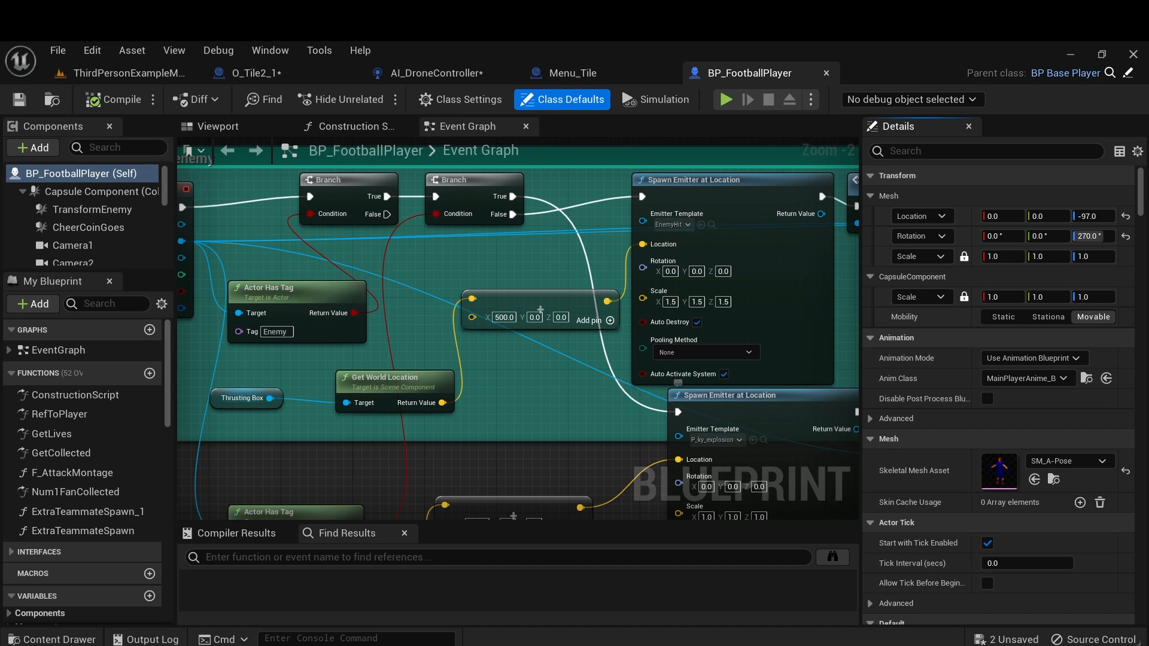
Enable Constrain Aspect Ratio, Lock to Hmd and Use Field Of View for LOD on the Camera component under SpringArm.
scroll(78, 245, "down", 3)
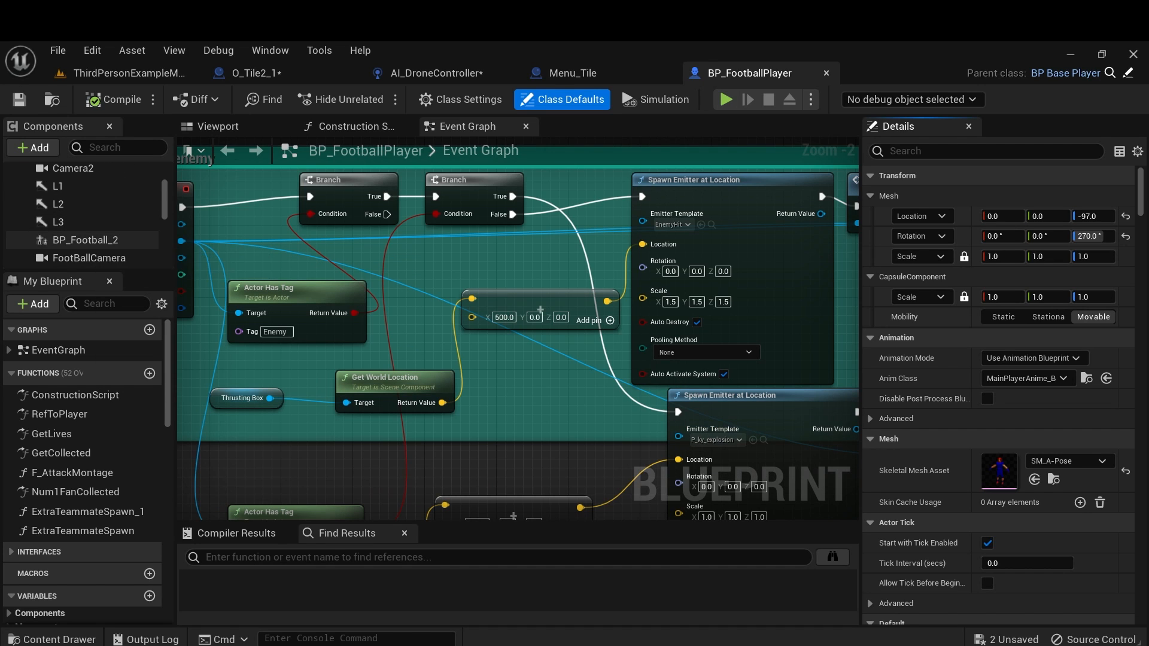
scroll(90, 251, "up", 2)
scroll(123, 239, "up", 2)
scroll(123, 239, "down", 4)
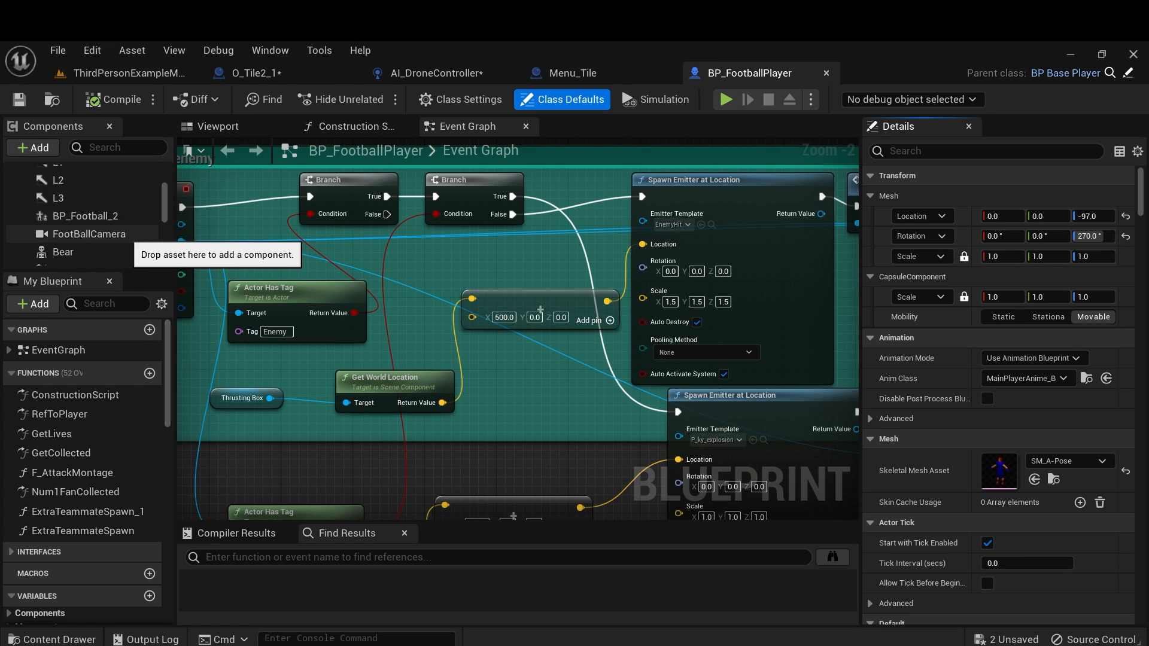
scroll(89, 230, "up", 3)
scroll(90, 221, "down", 3)
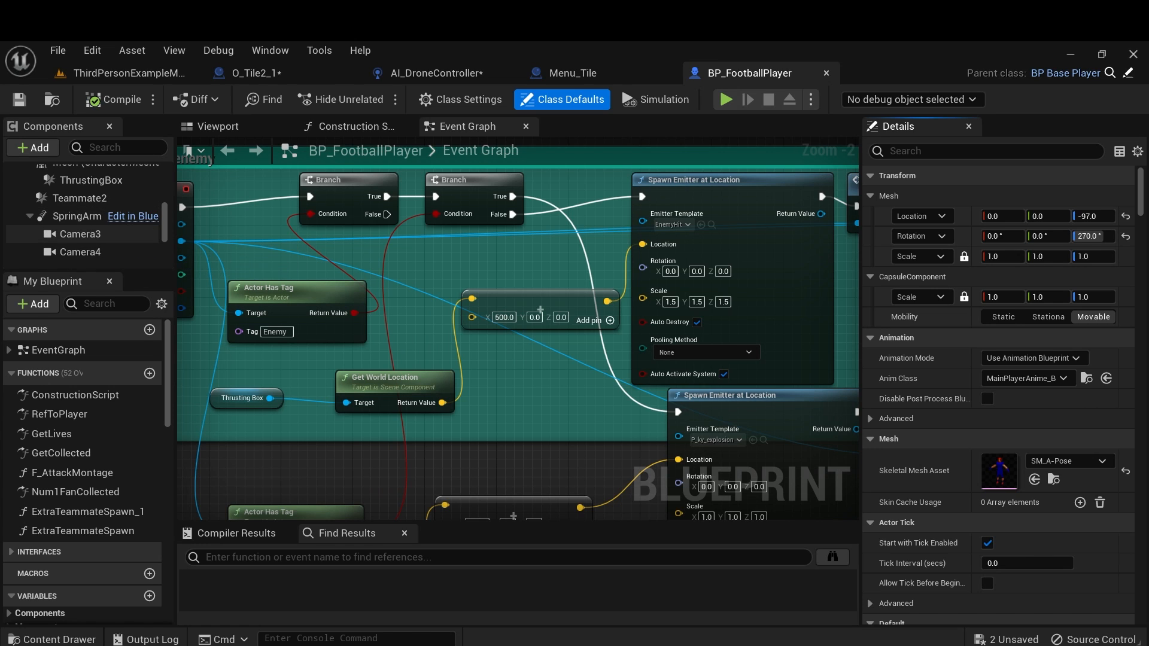
left_click(78, 222)
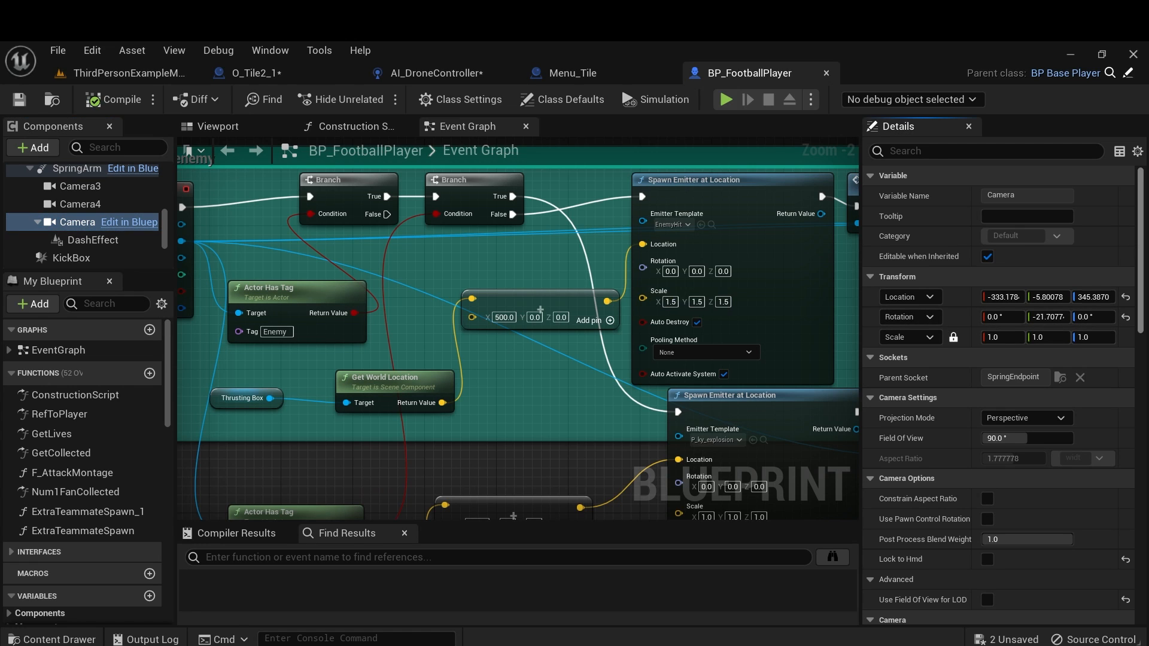
scroll(1000, 395, "down", 3)
scroll(993, 416, "down", 2)
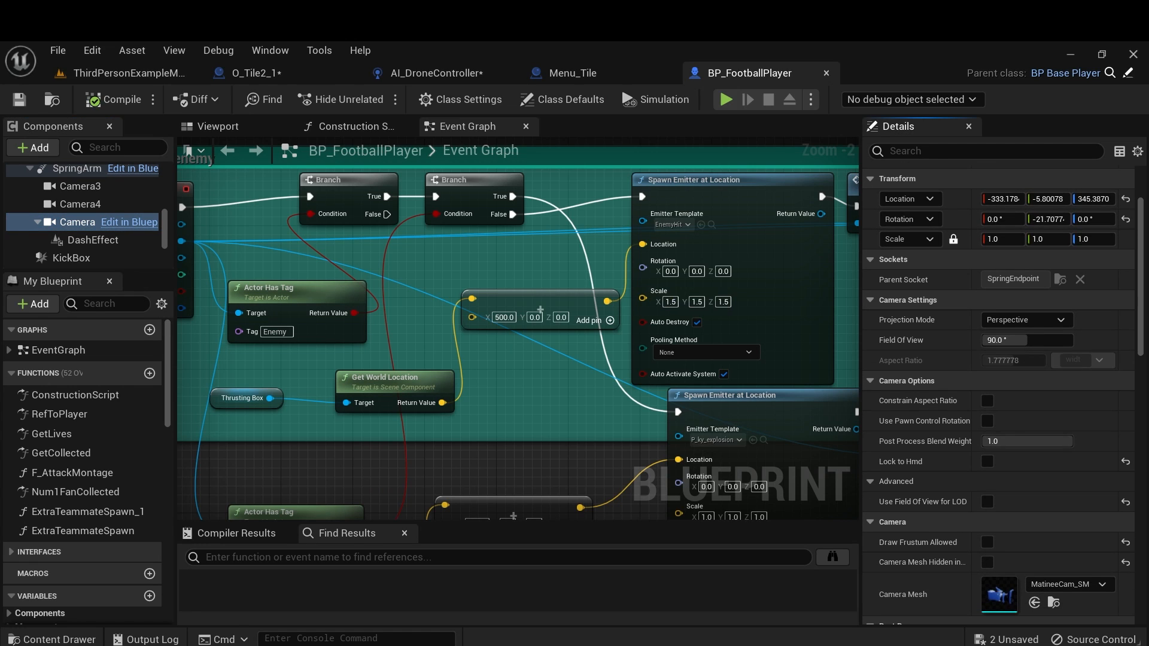
left_click(988, 402)
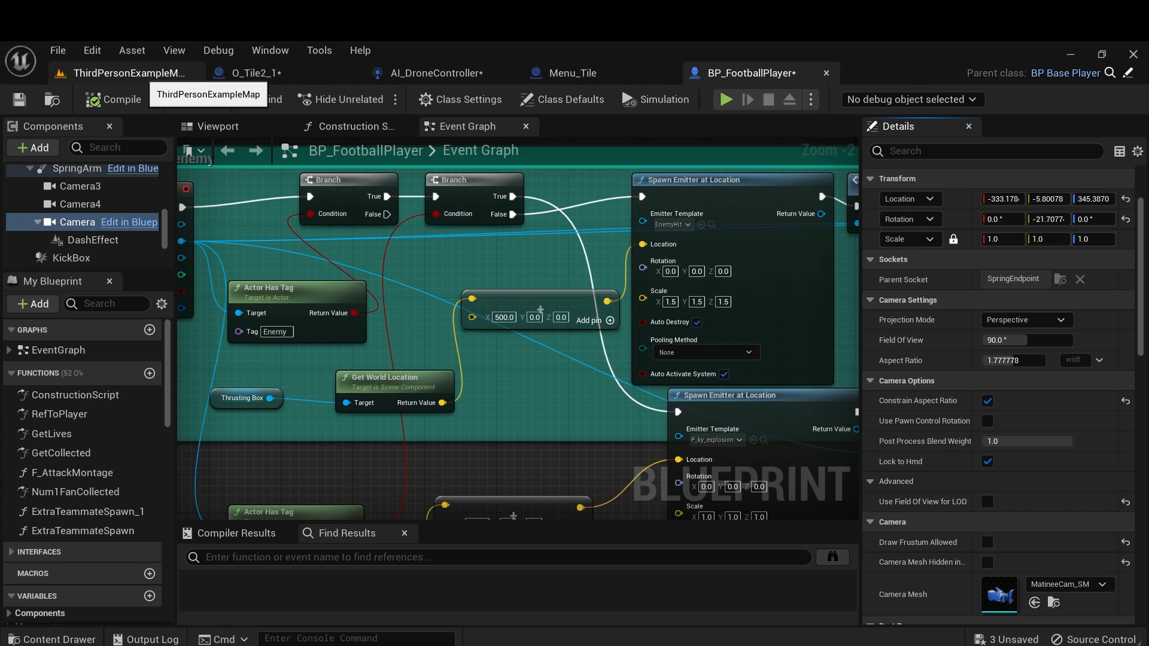
left_click(988, 502)
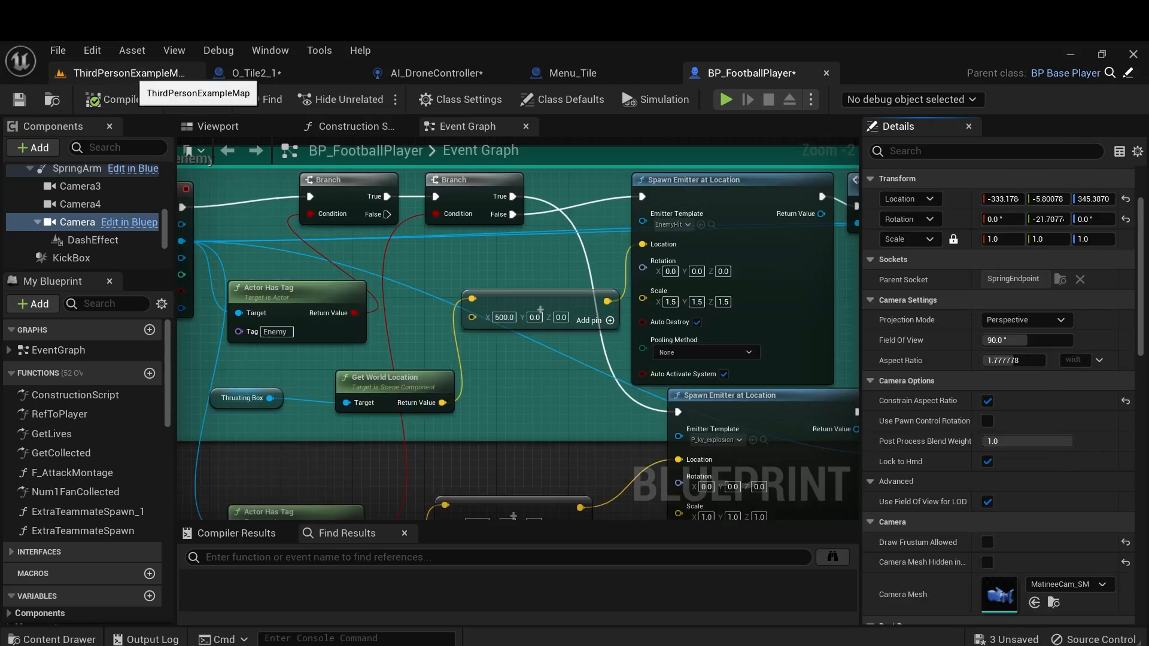
Playtest the level from ThirdPersonExampleMap to check the camera view with the constrained aspect ratio, and stop the session.
left_click(129, 72)
left_click(338, 99)
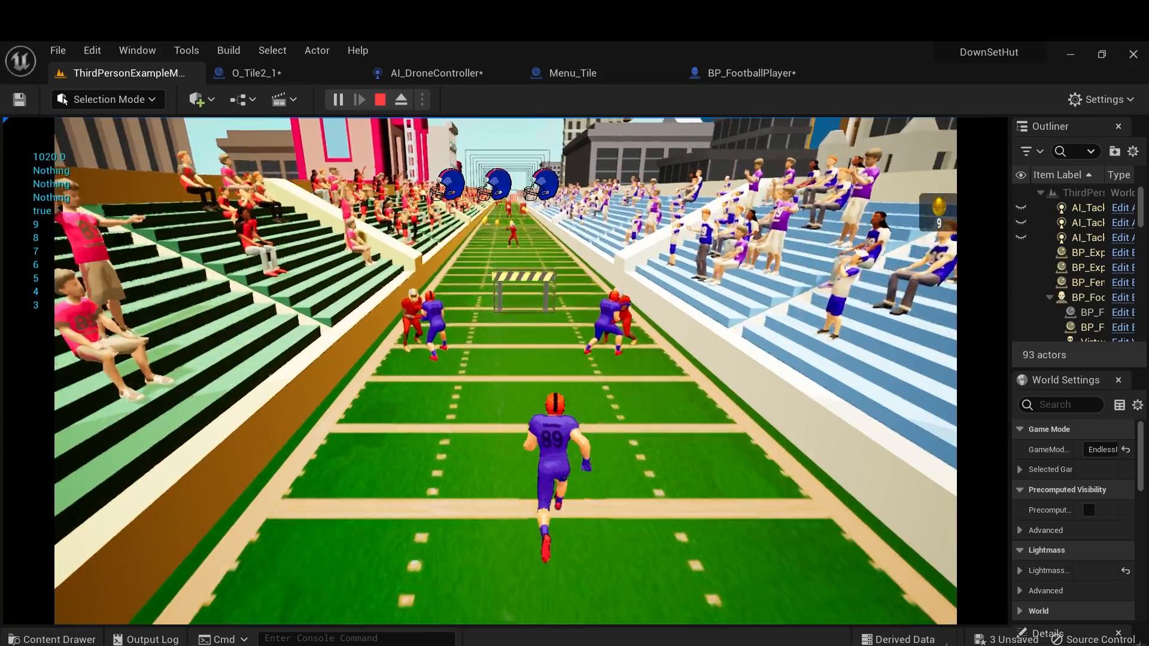
key("space")
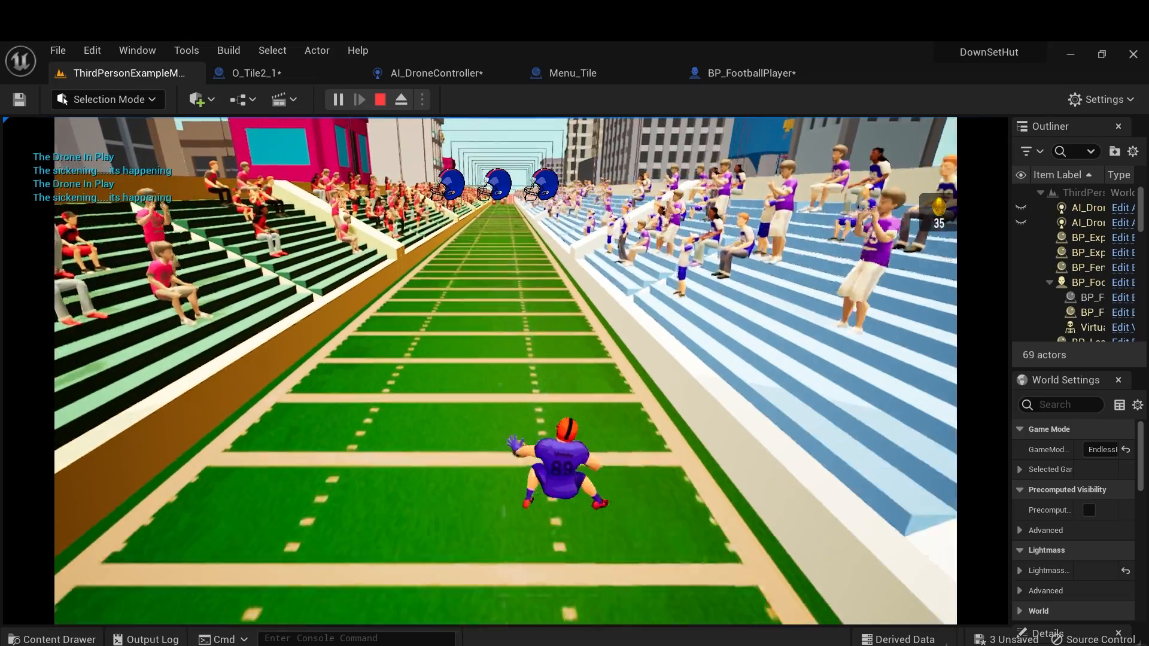
key("Escape")
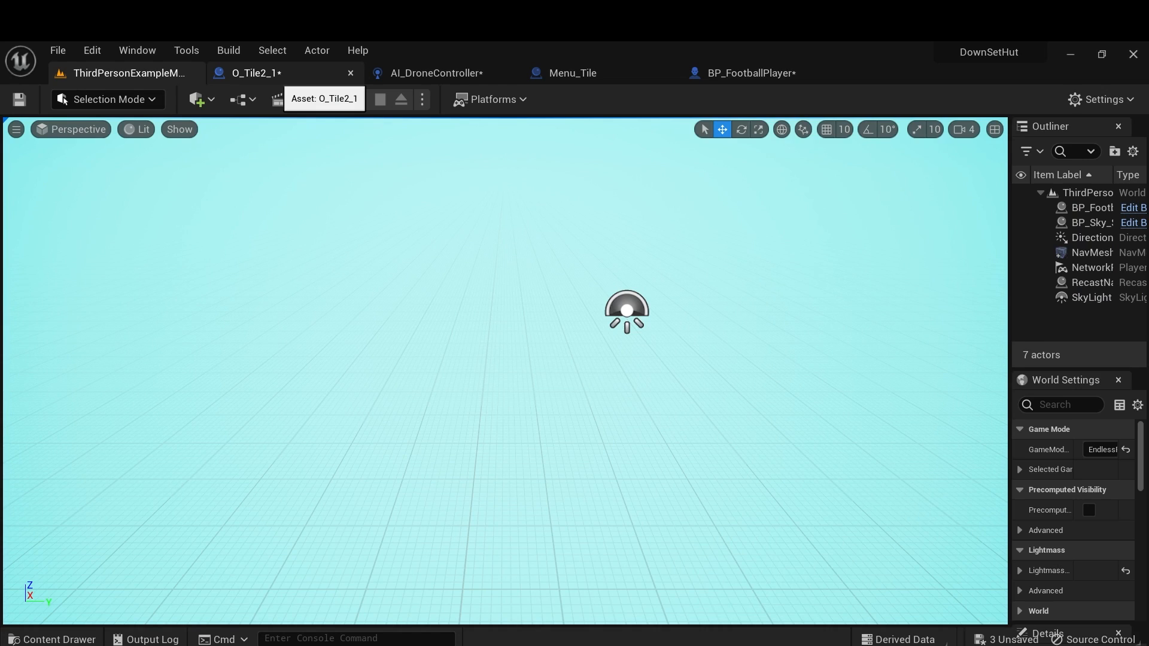
Return to BP_FootballPlayer and examine the Camera component's remaining settings, including the Post Process, Activation and Events categories.
left_click(256, 73)
left_click(751, 73)
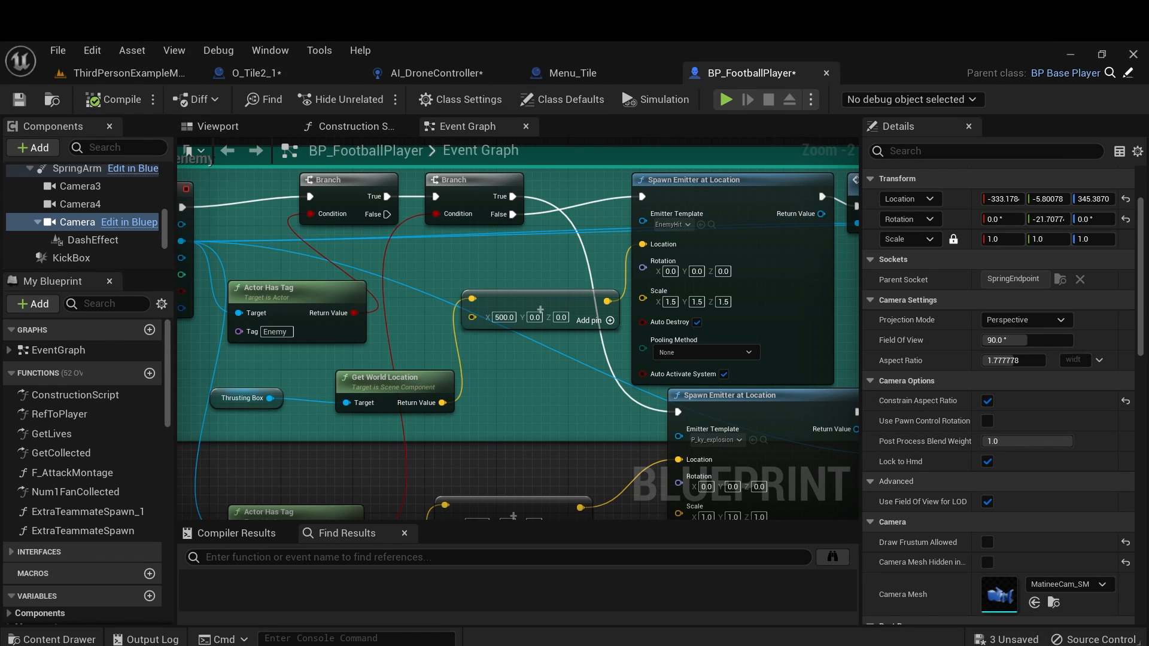
scroll(1003, 395, "down", 1)
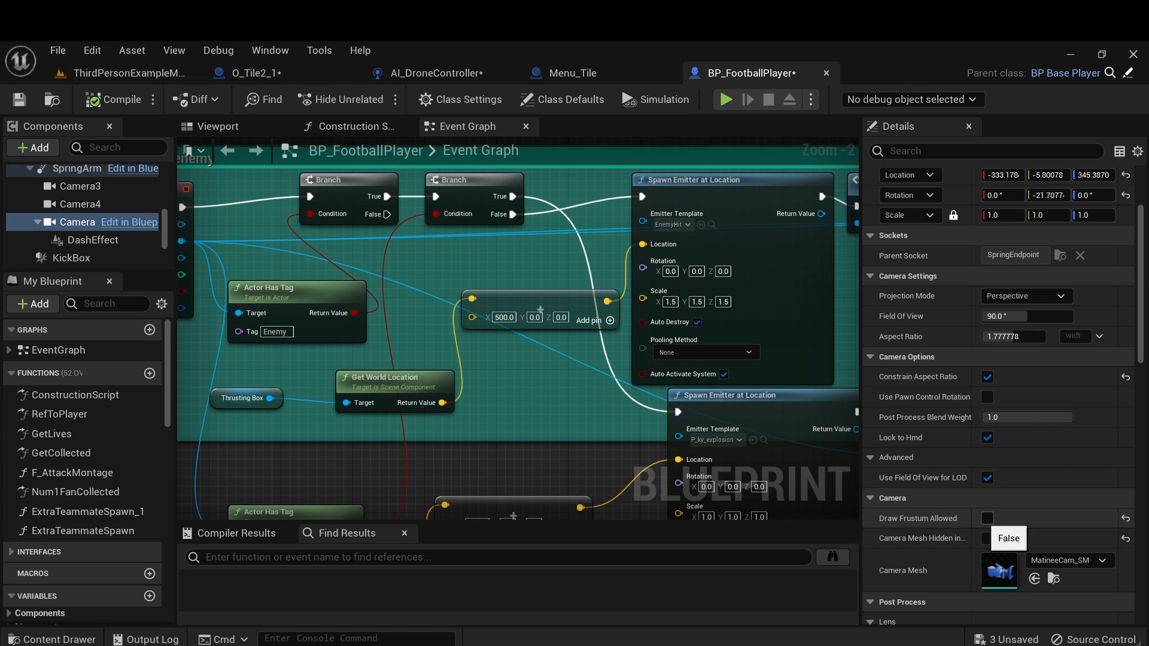
left_click(892, 458)
left_click(892, 458)
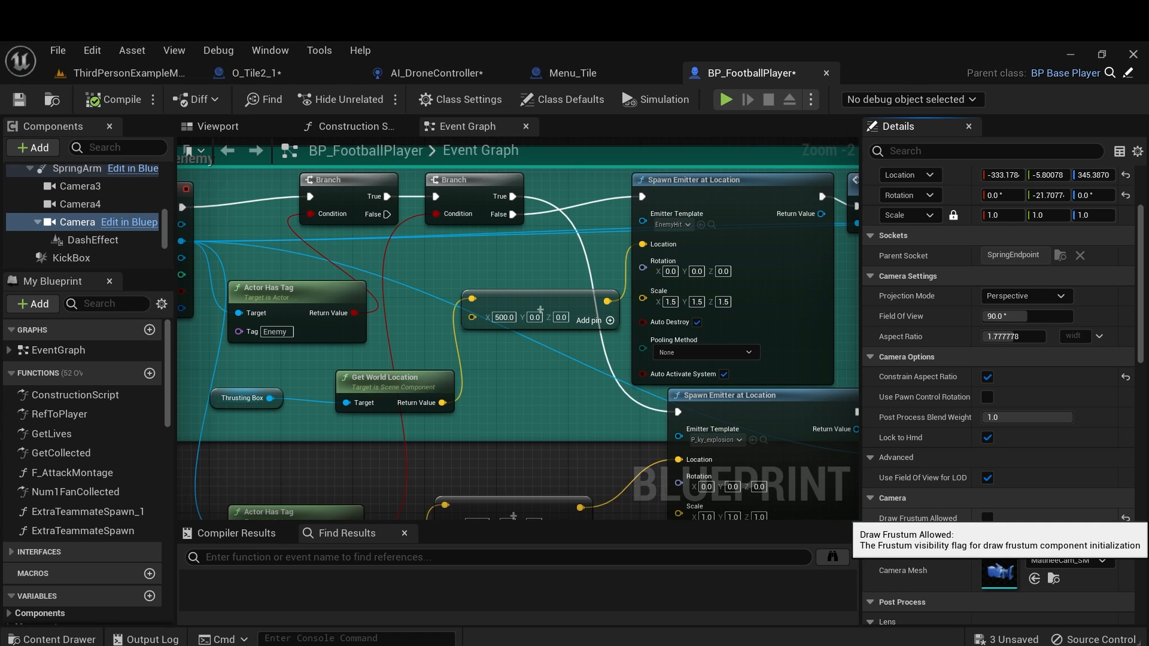
scroll(994, 515, "down", 6)
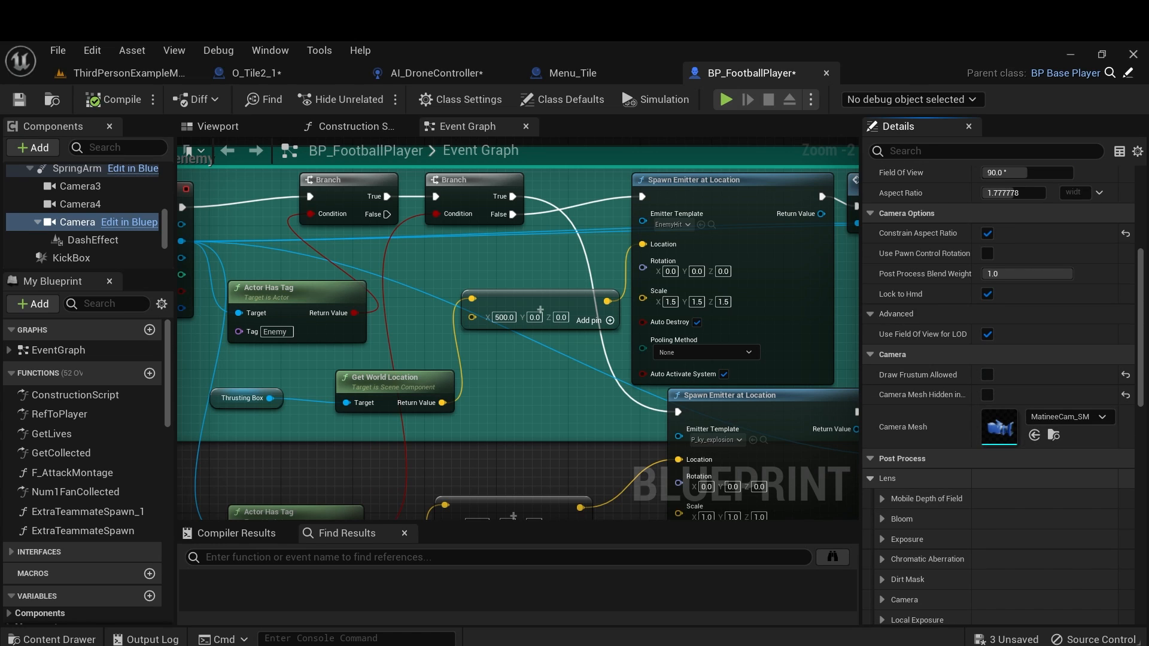
left_click(870, 479)
left_click(870, 560)
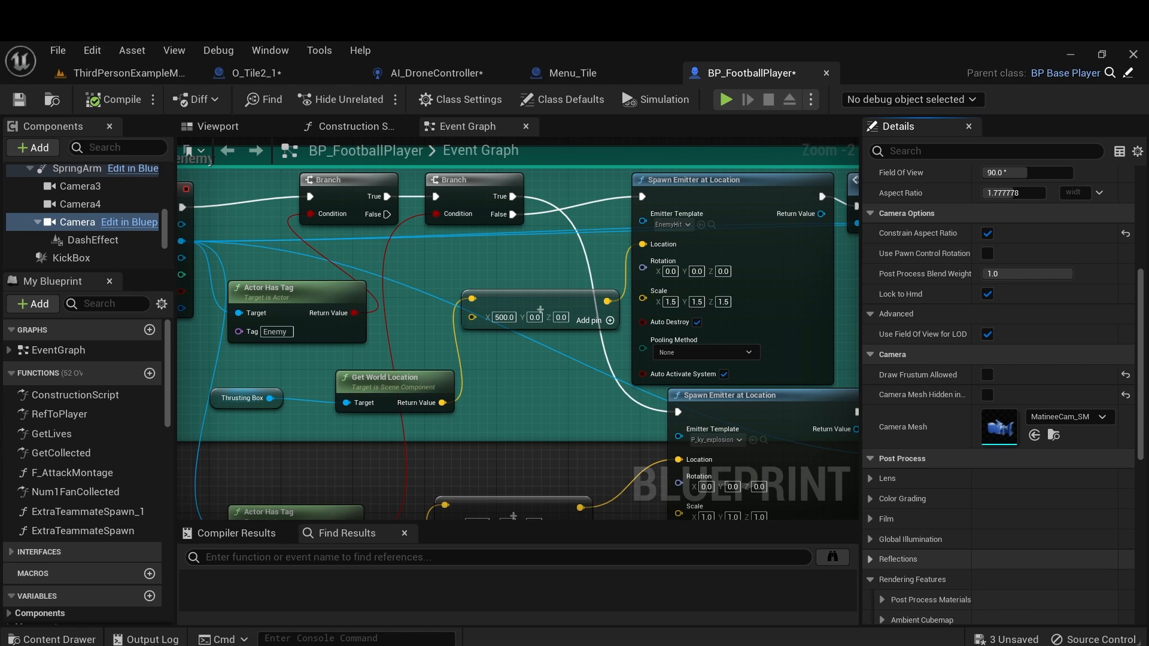
scroll(994, 539, "down", 11)
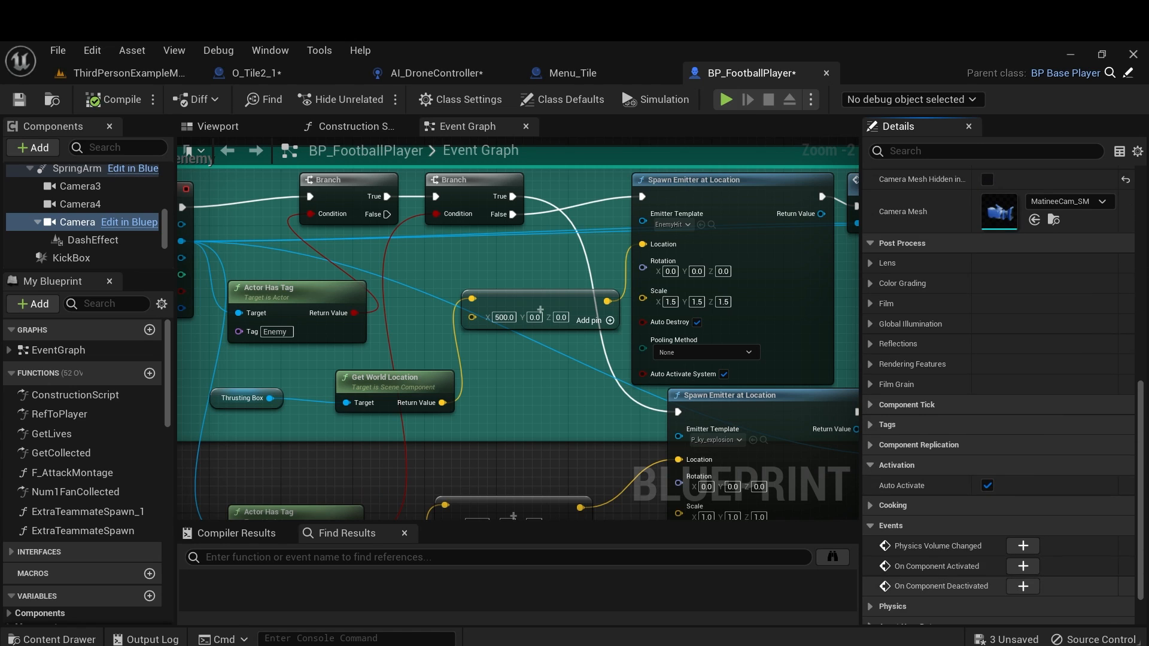
scroll(993, 513, "up", 11)
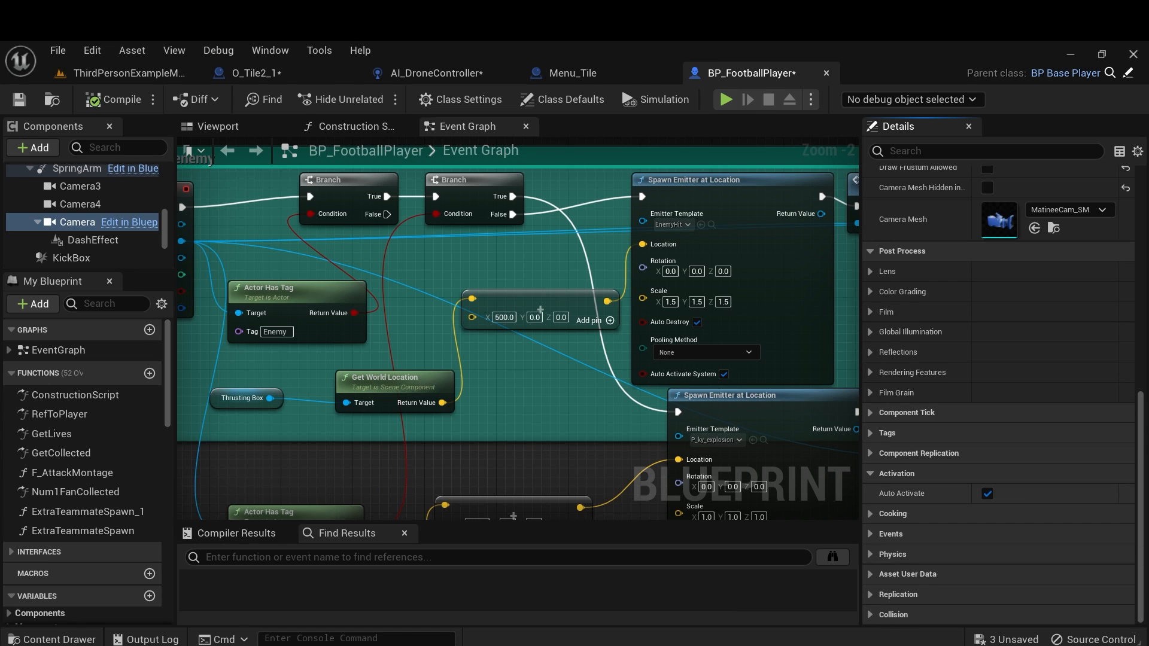
scroll(994, 515, "up", 4)
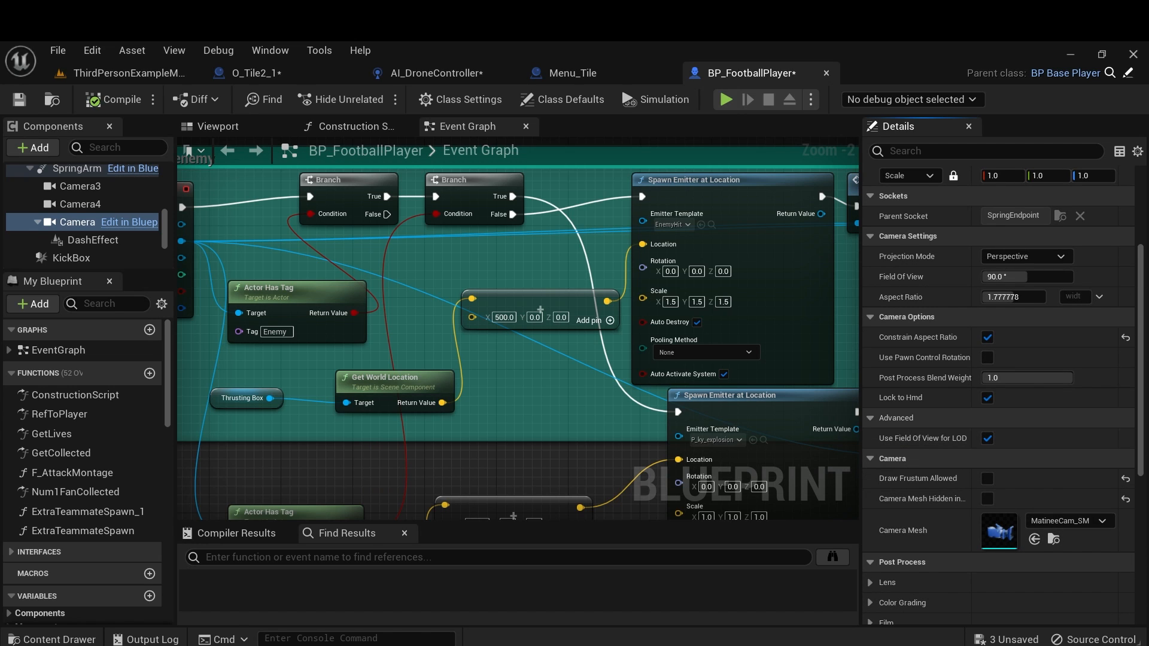
scroll(1011, 346, "up", 2)
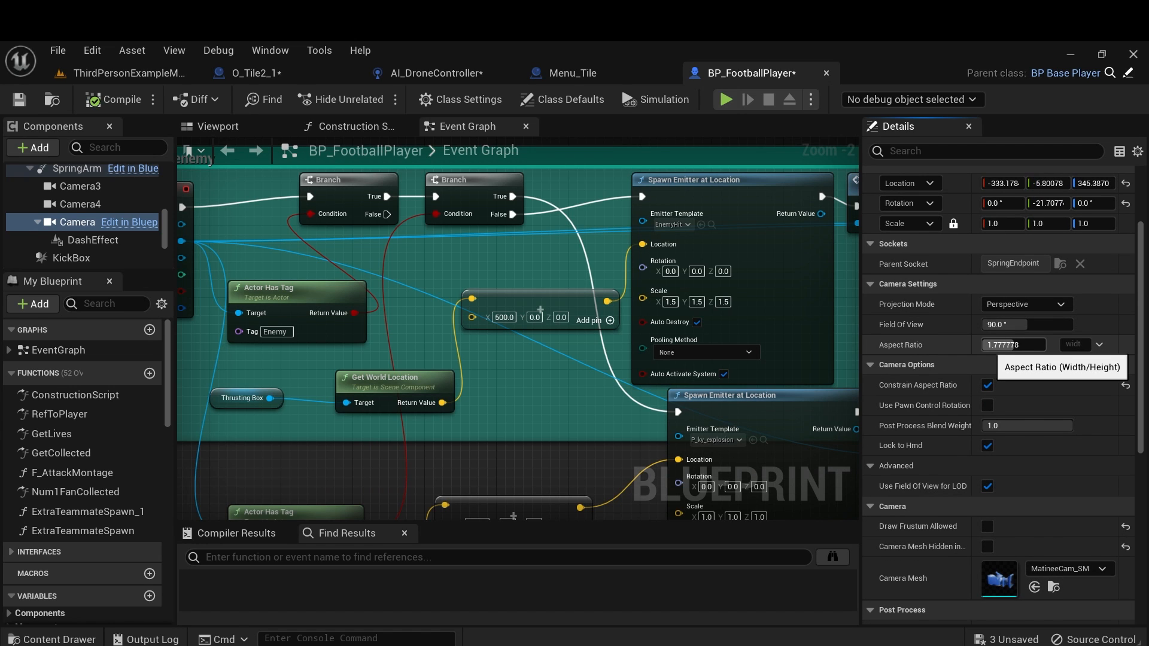
Set the Camera component's aspect ratio to 1.5.
right_click(1011, 346)
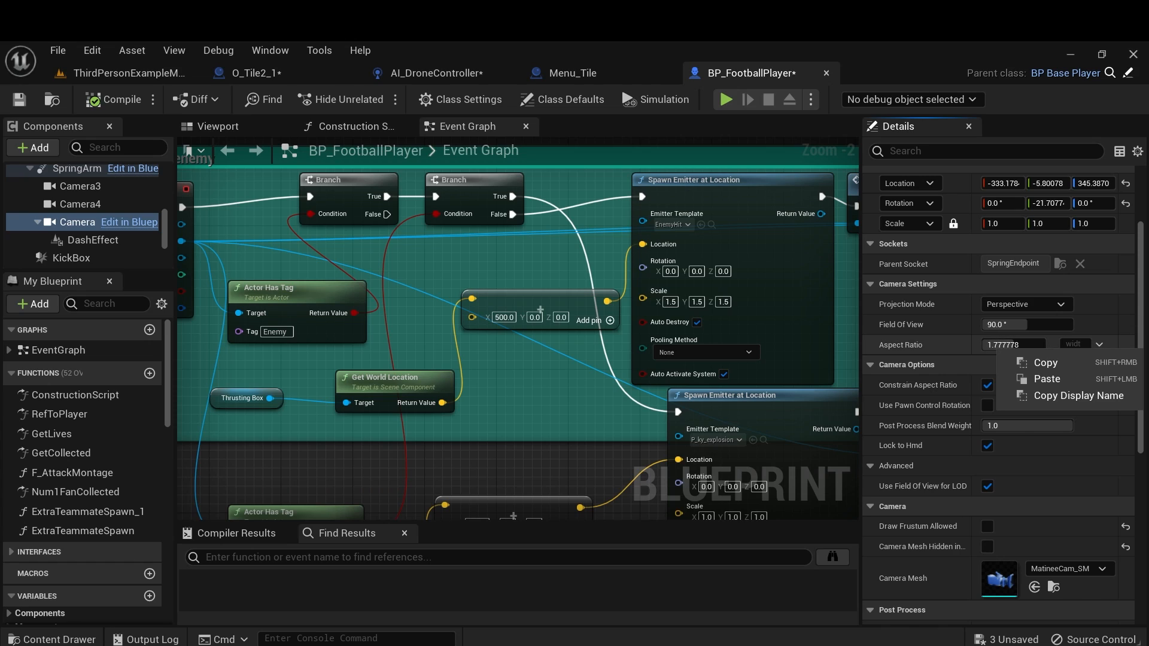
left_click(1038, 367)
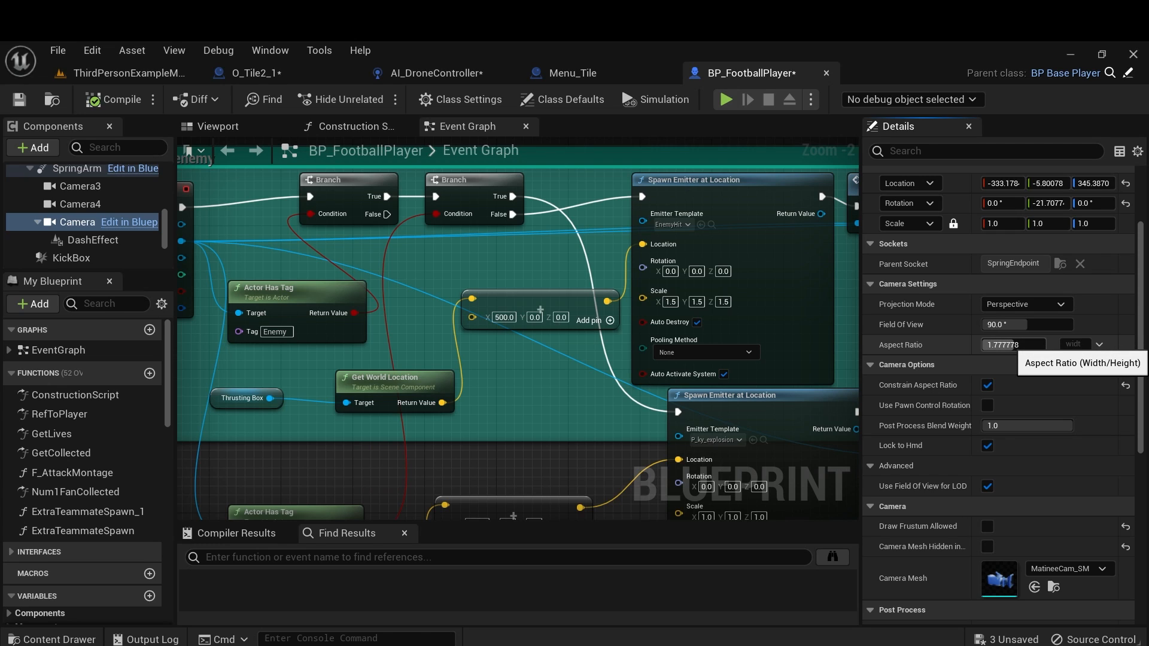
left_click(1018, 346)
type("1.5")
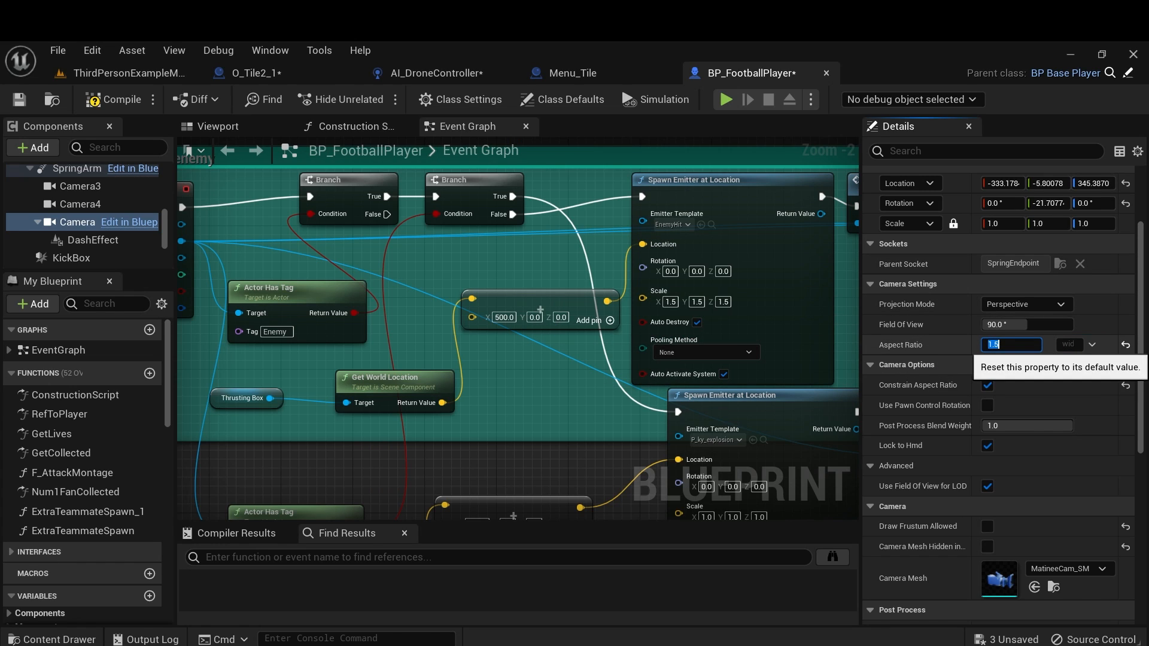
left_click(1126, 346)
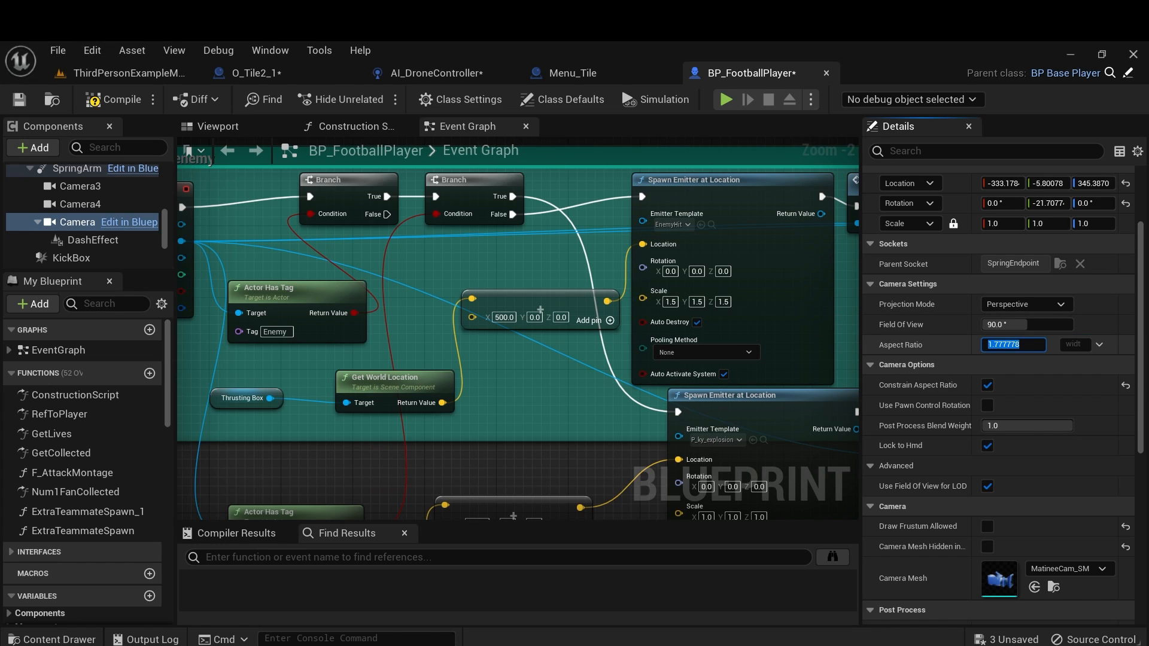
type("1.5")
key("Return")
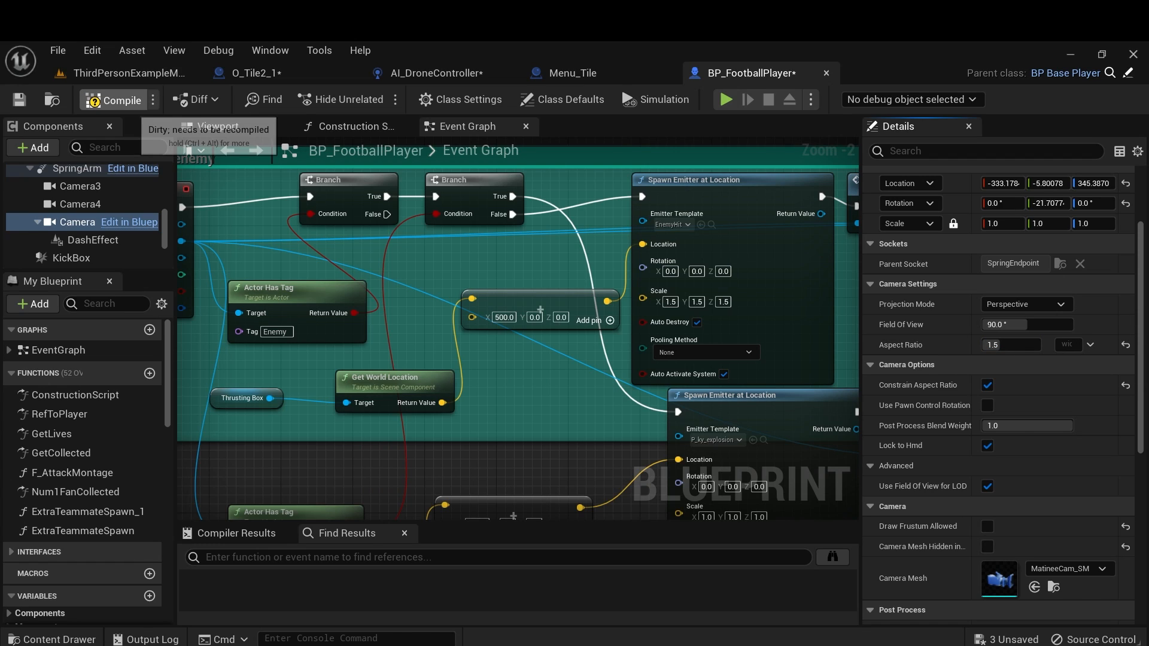
Playtest ThirdPersonExampleMap to check how the 1.5 aspect ratio frames the run, and stop the session.
left_click(122, 73)
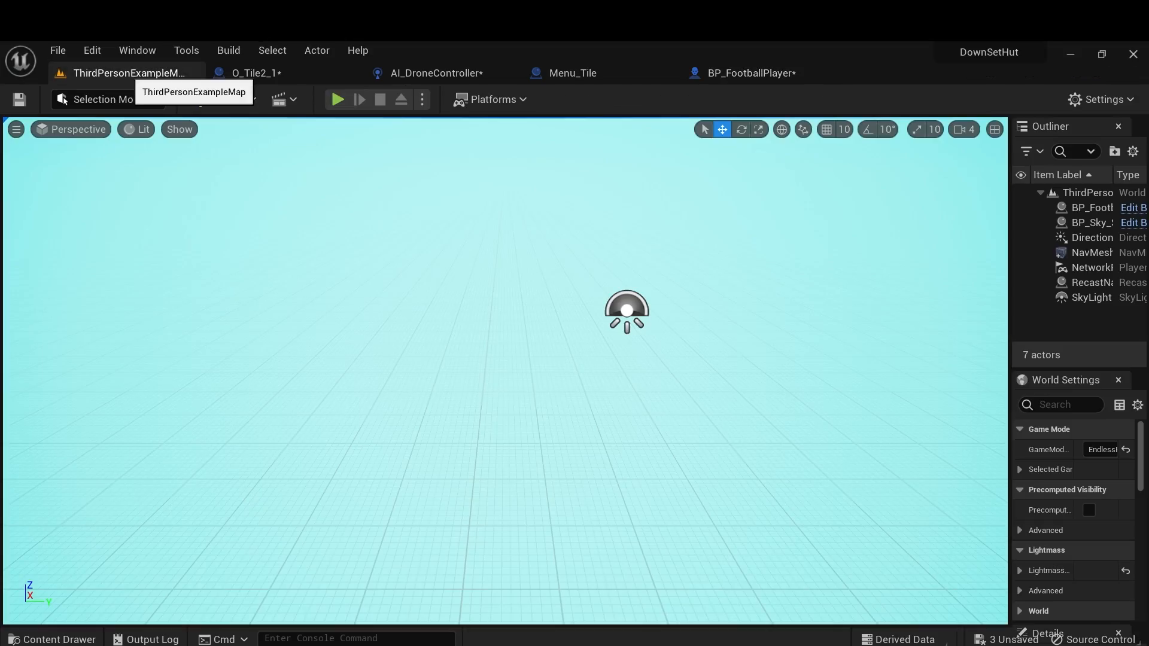
left_click(338, 99)
left_click(505, 371)
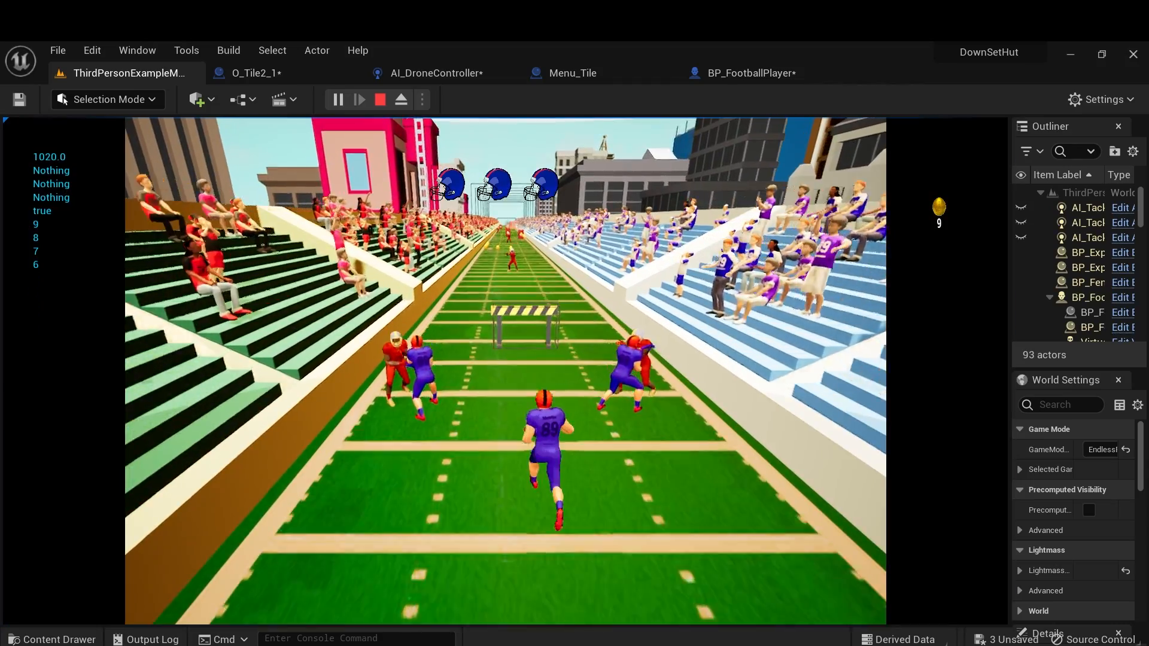
key("space")
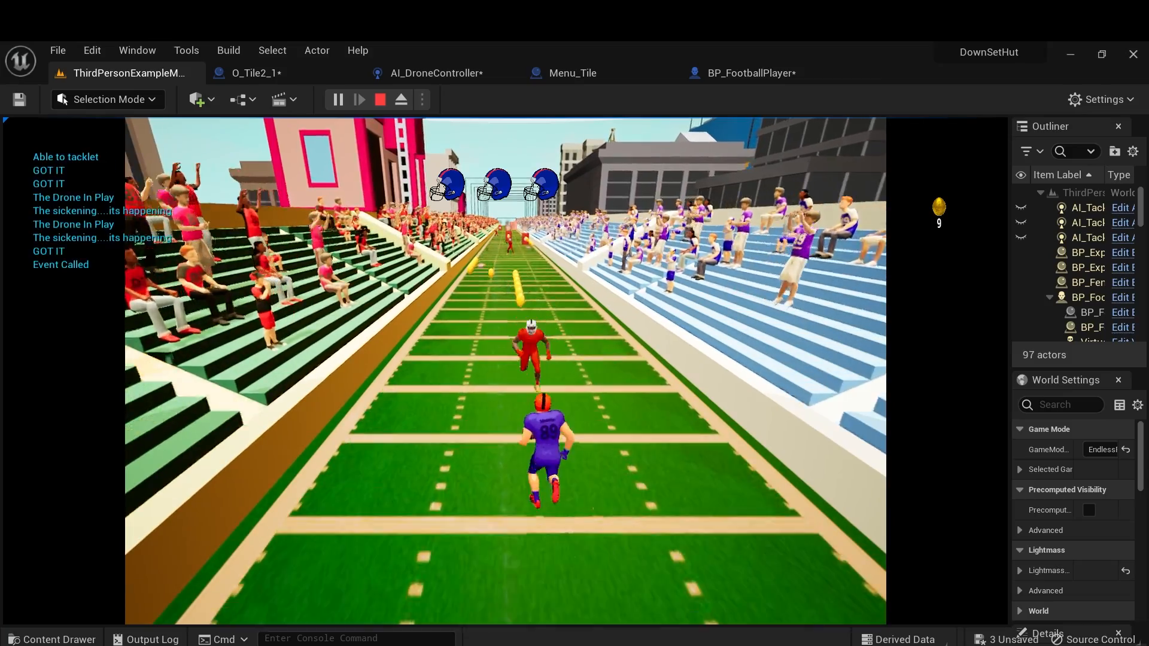
key("a")
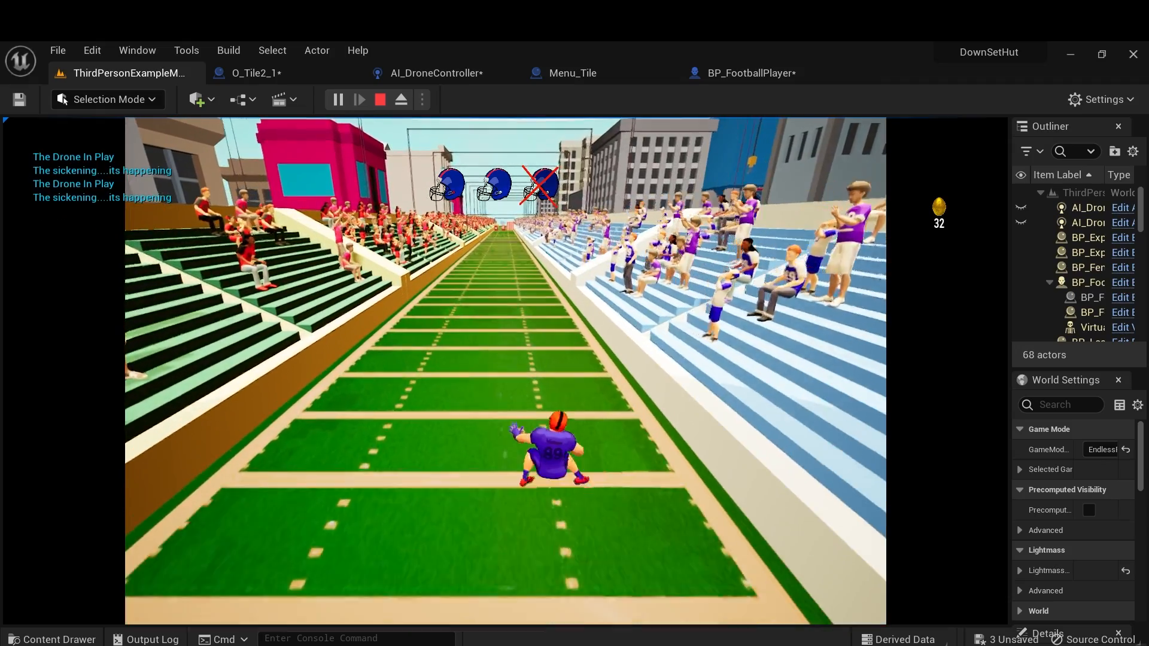
key("Escape")
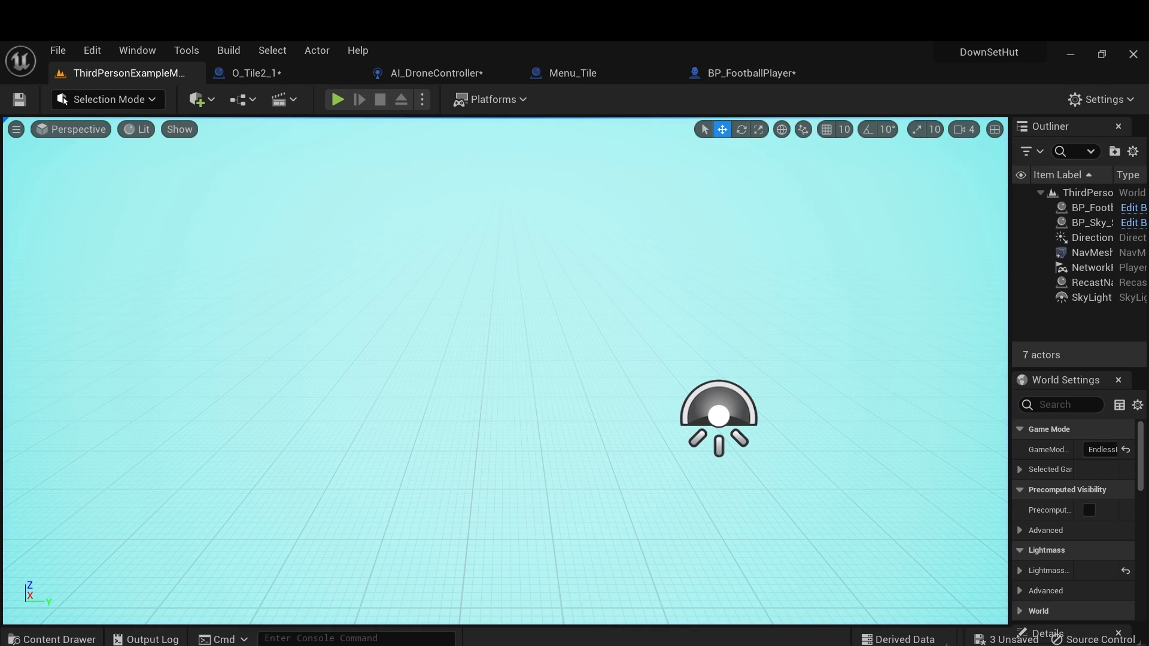
In BP_FootballPlayer, reset the Camera's aspect ratio to its default and set its field of view to 60 degrees.
left_click(752, 72)
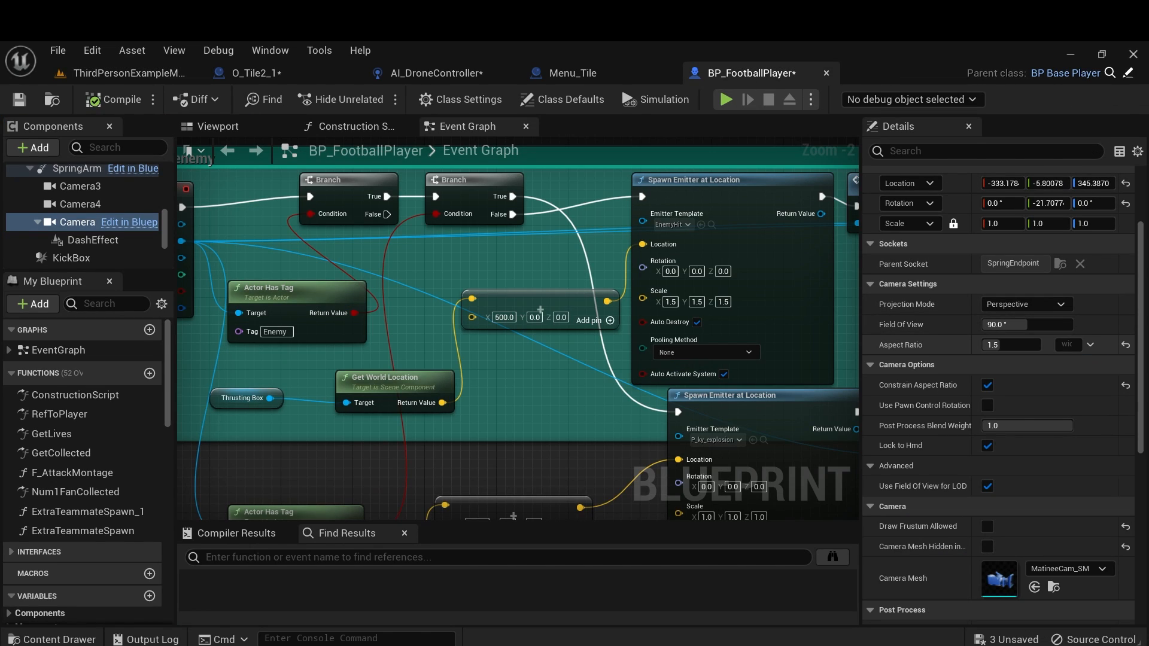
left_click(1126, 345)
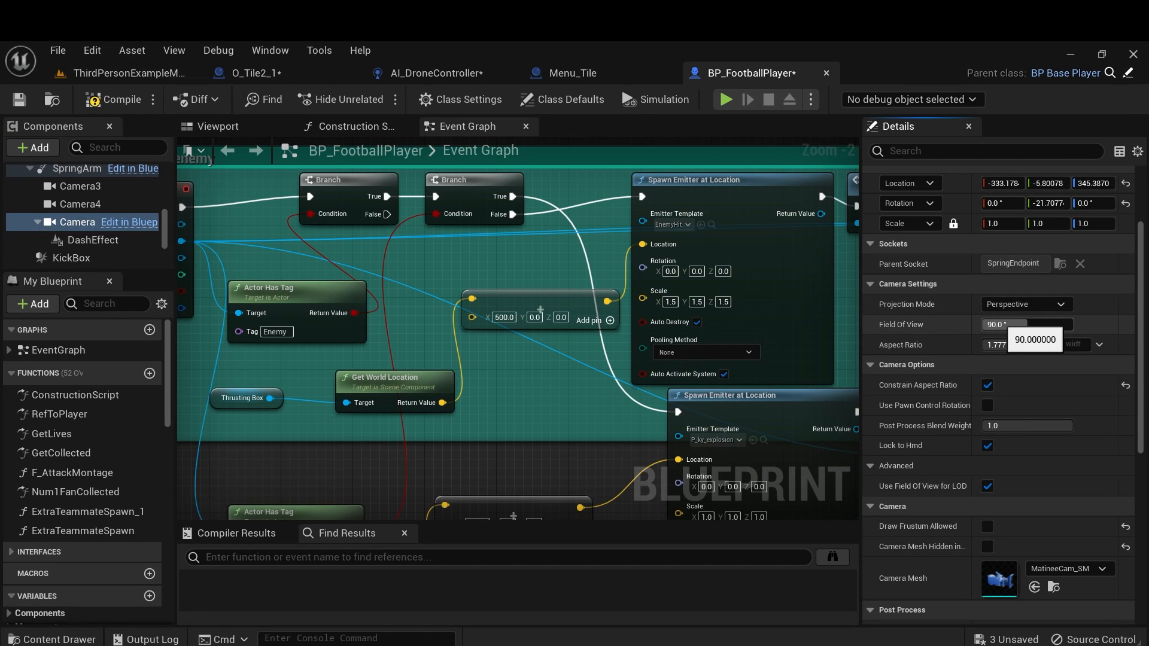
left_click(1002, 325)
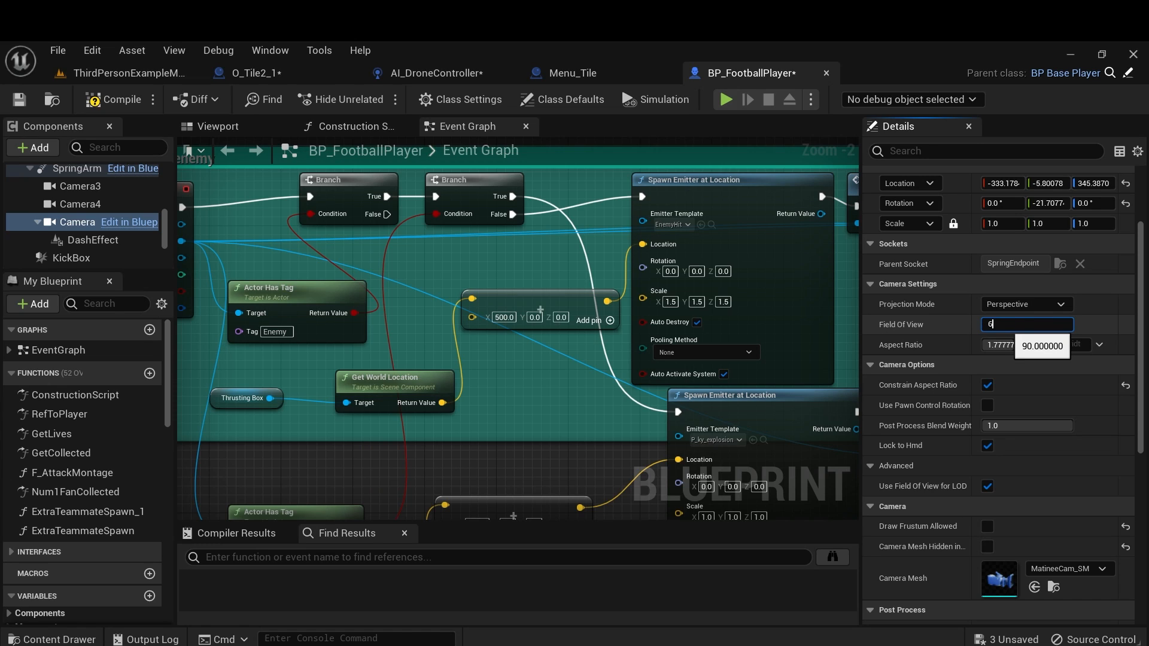
left_click(101, 103)
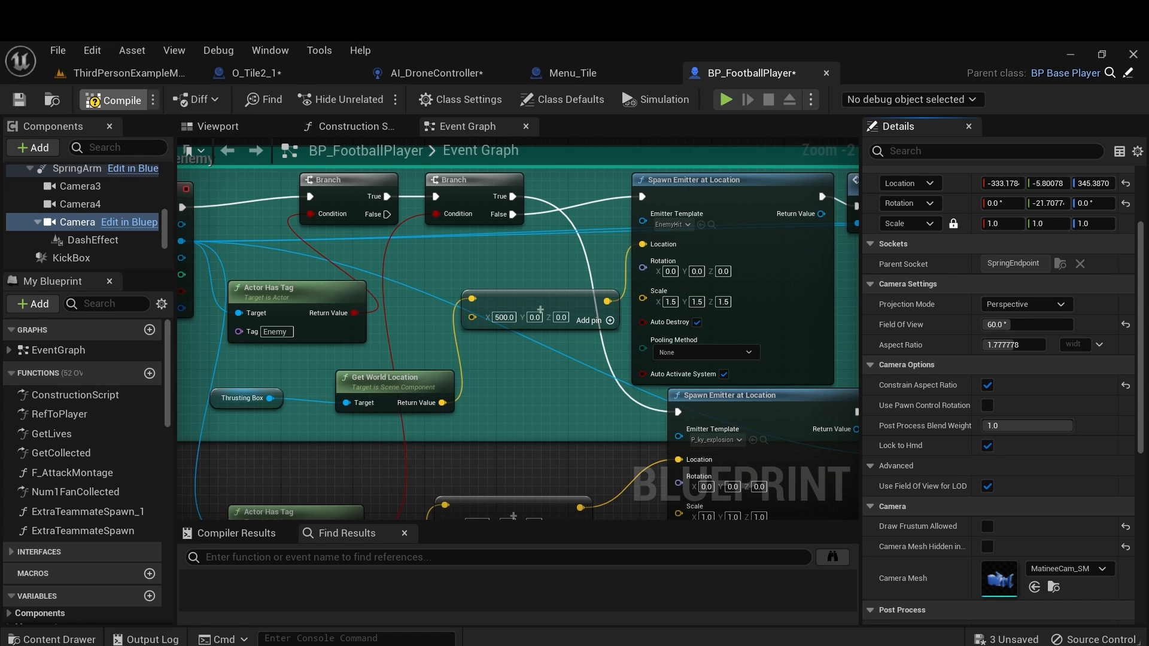
left_click(1059, 304)
left_click(1059, 304)
Playtest ThirdPersonExampleMap to check how the 60-degree field of view frames the run, and stop the session.
left_click(128, 73)
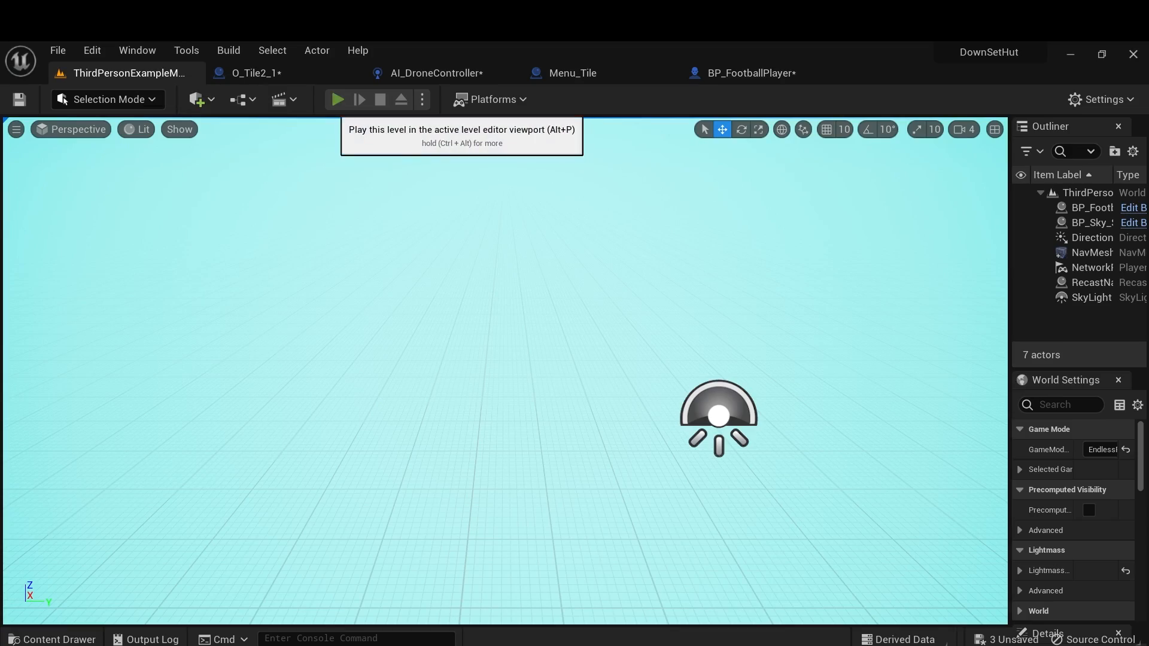
left_click(337, 99)
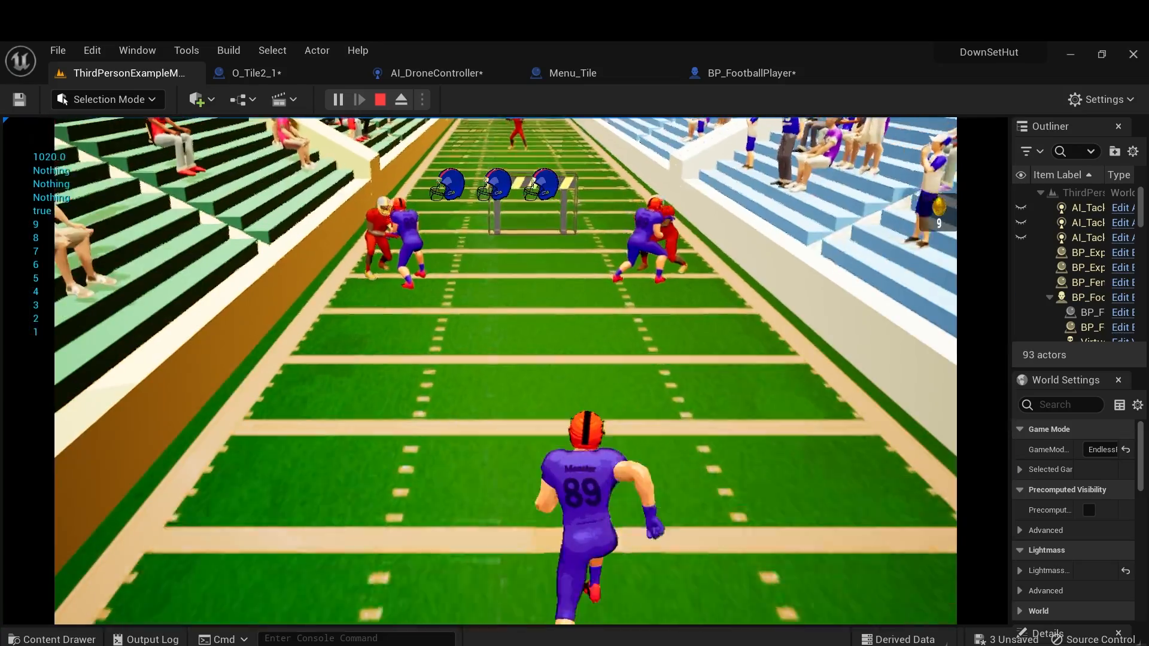
key("space")
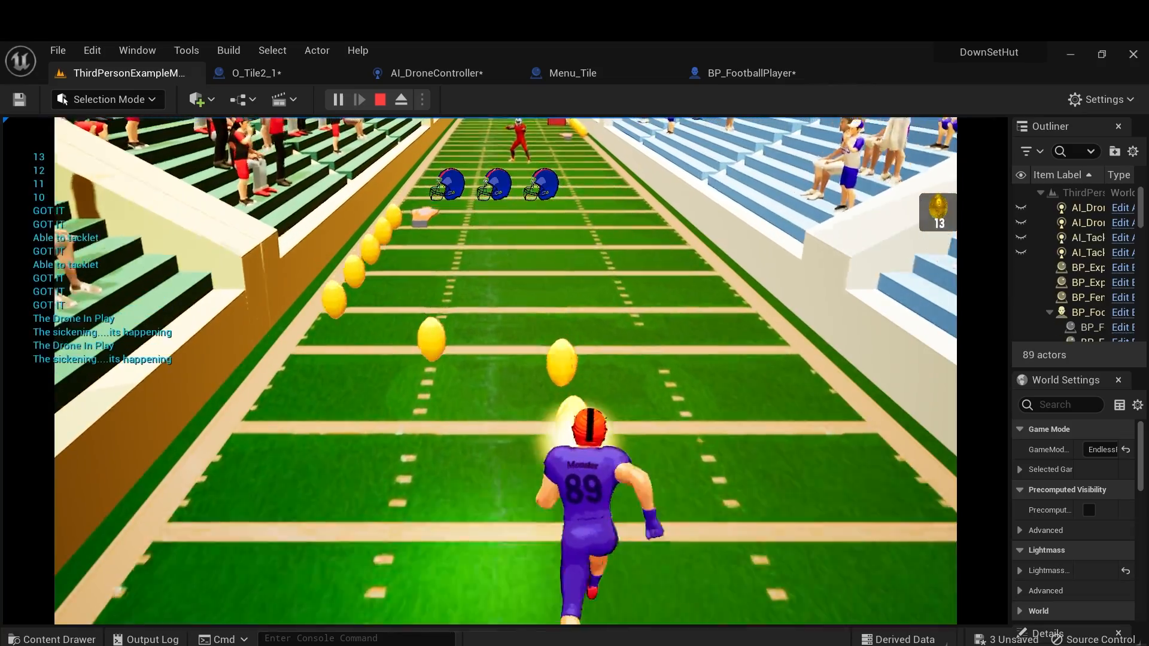
key("a")
key("d")
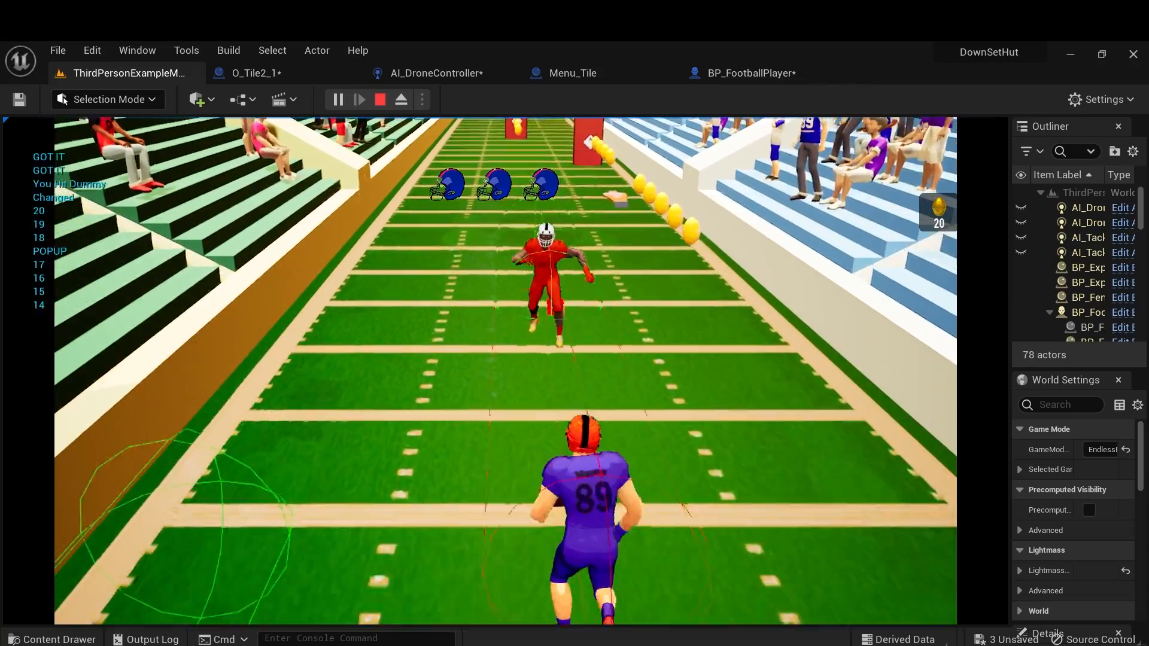
key("d")
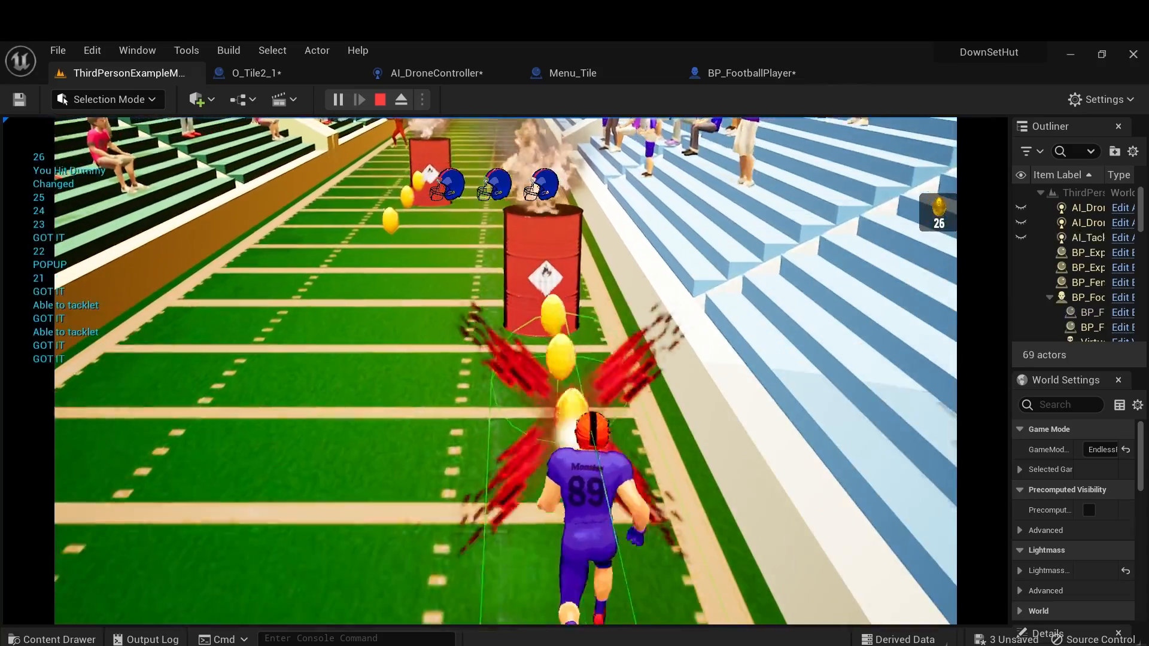
key("a")
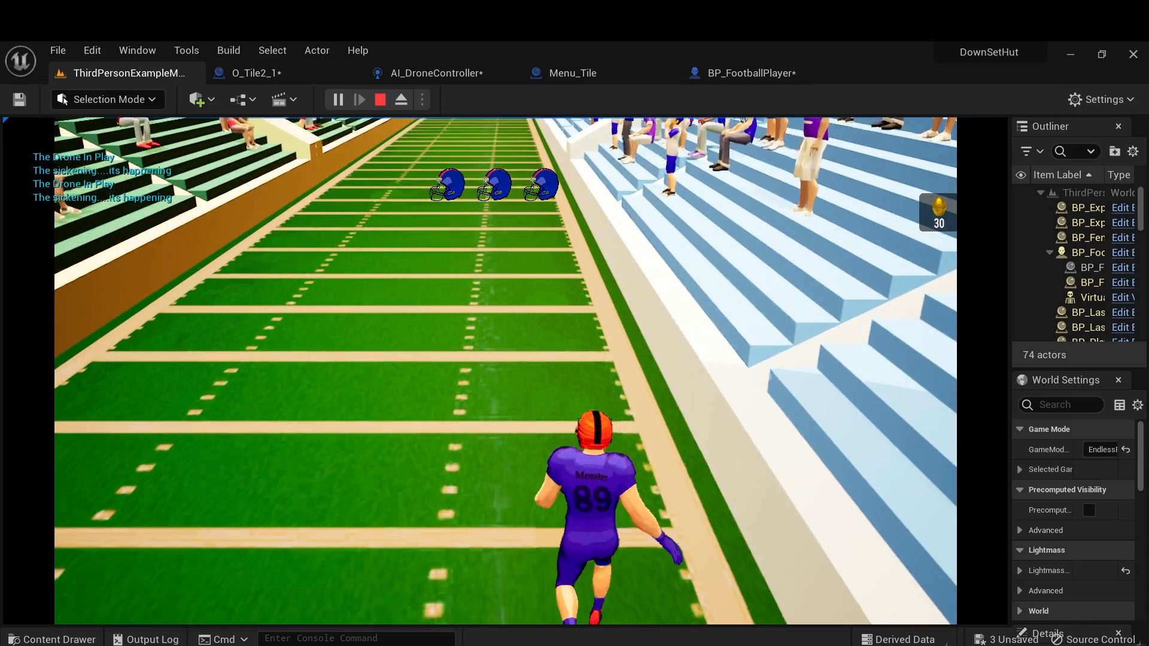
key("Escape")
Set the Camera's field of view to 120 degrees in BP_FootballPlayer and playtest ThirdPersonExampleMap with it, stopping the session at the end.
left_click(751, 72)
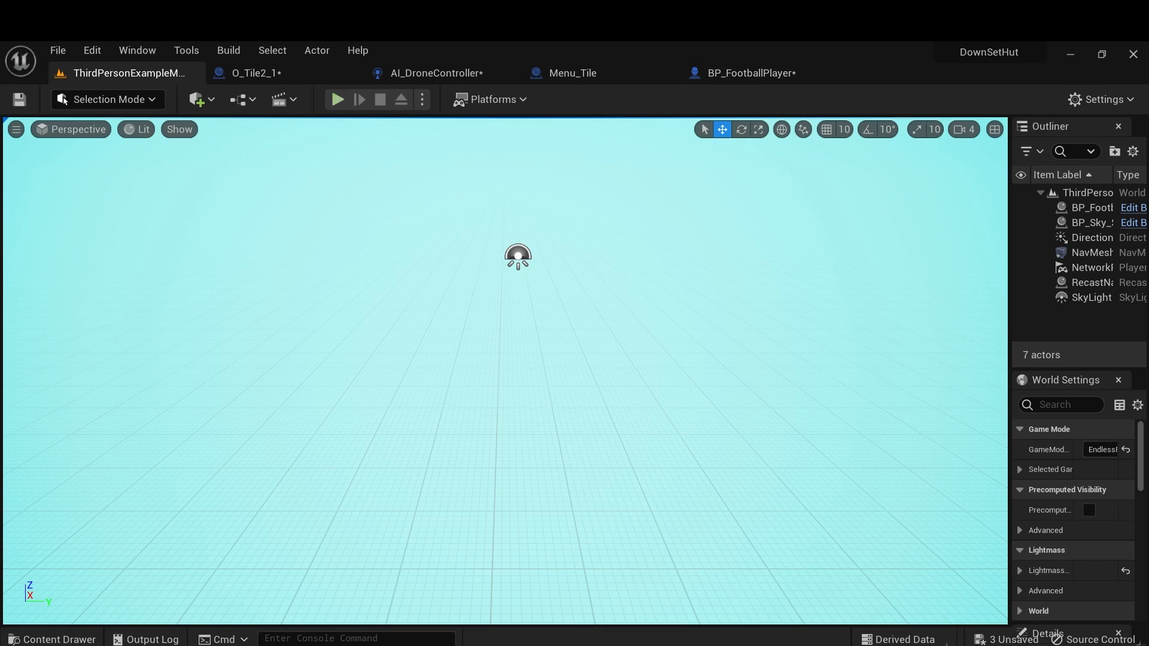
left_click(129, 73)
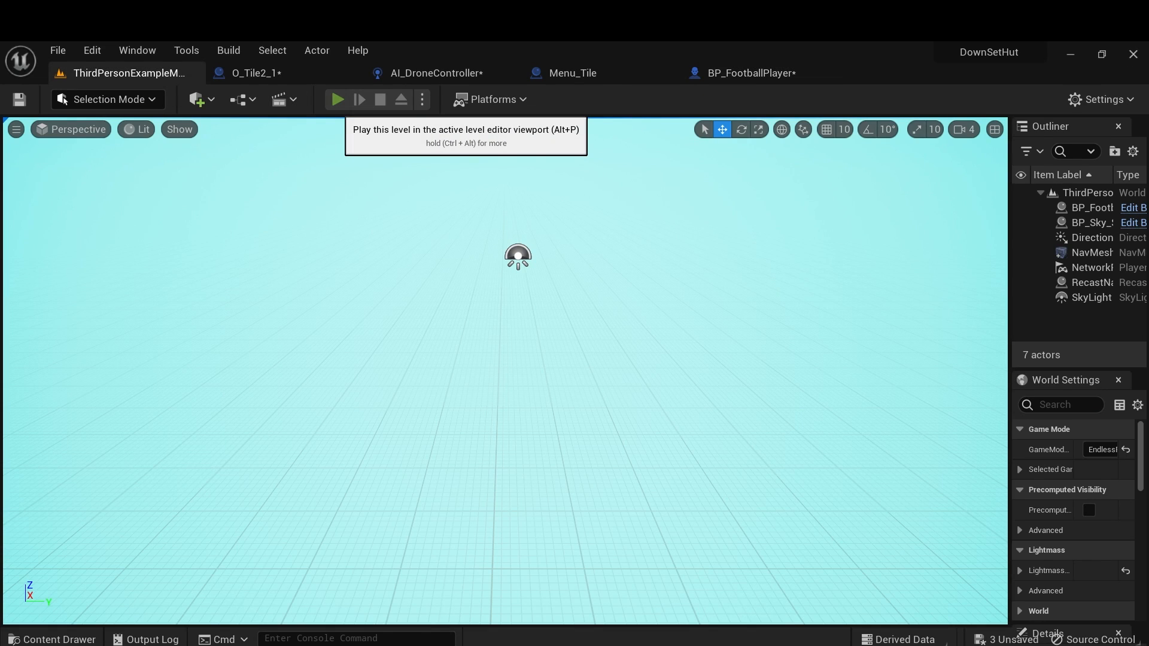
left_click(337, 100)
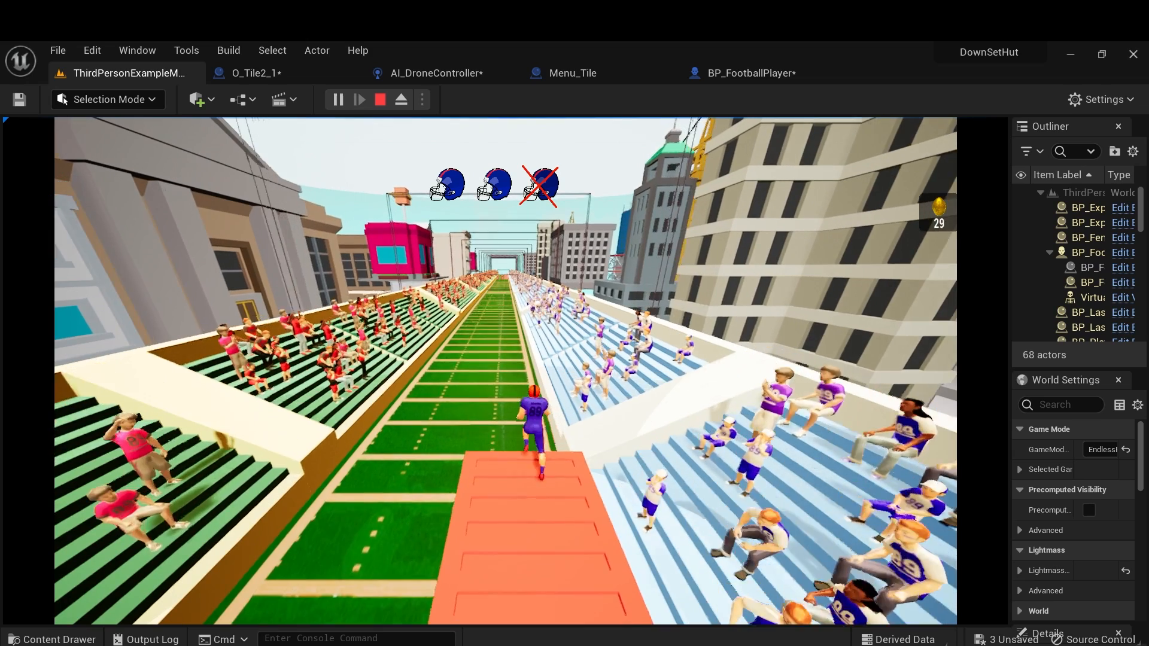
key("Escape")
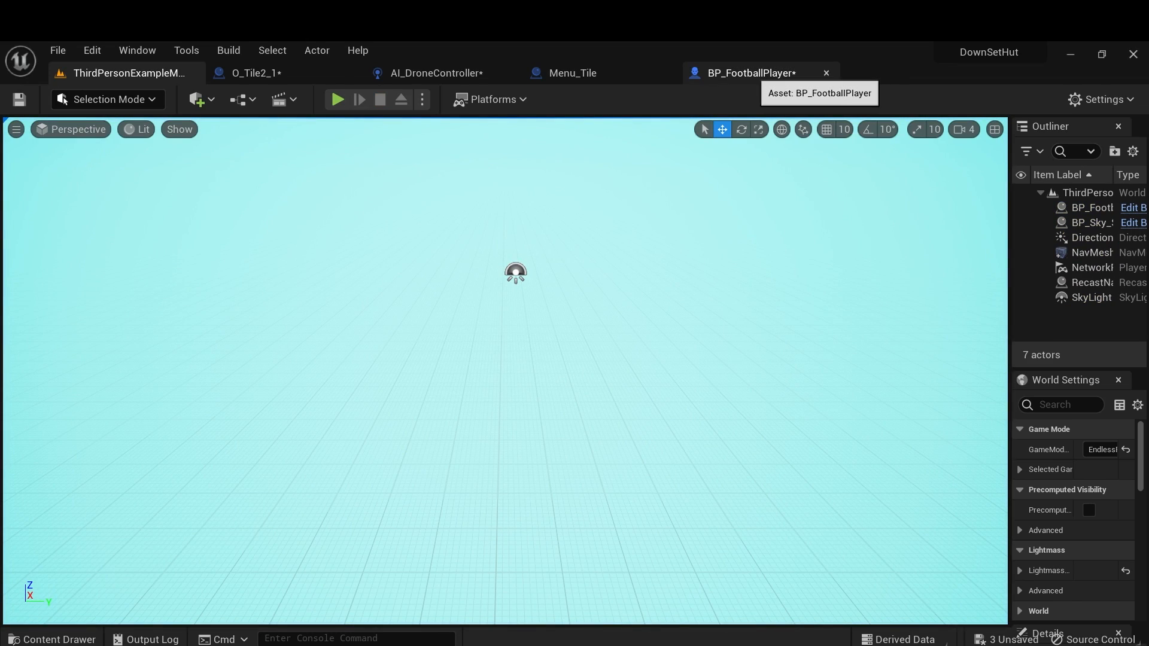
In BP_FootballPlayer, reset the Camera's field of view to its default and look through its remaining settings.
left_click(757, 75)
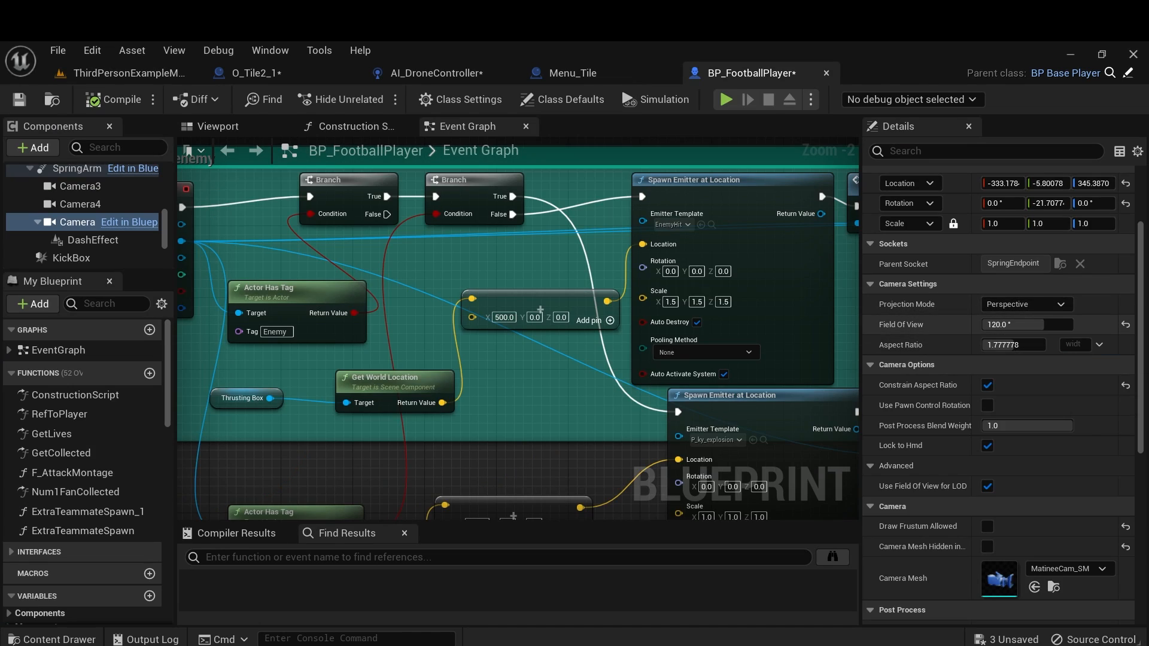
left_click(1126, 324)
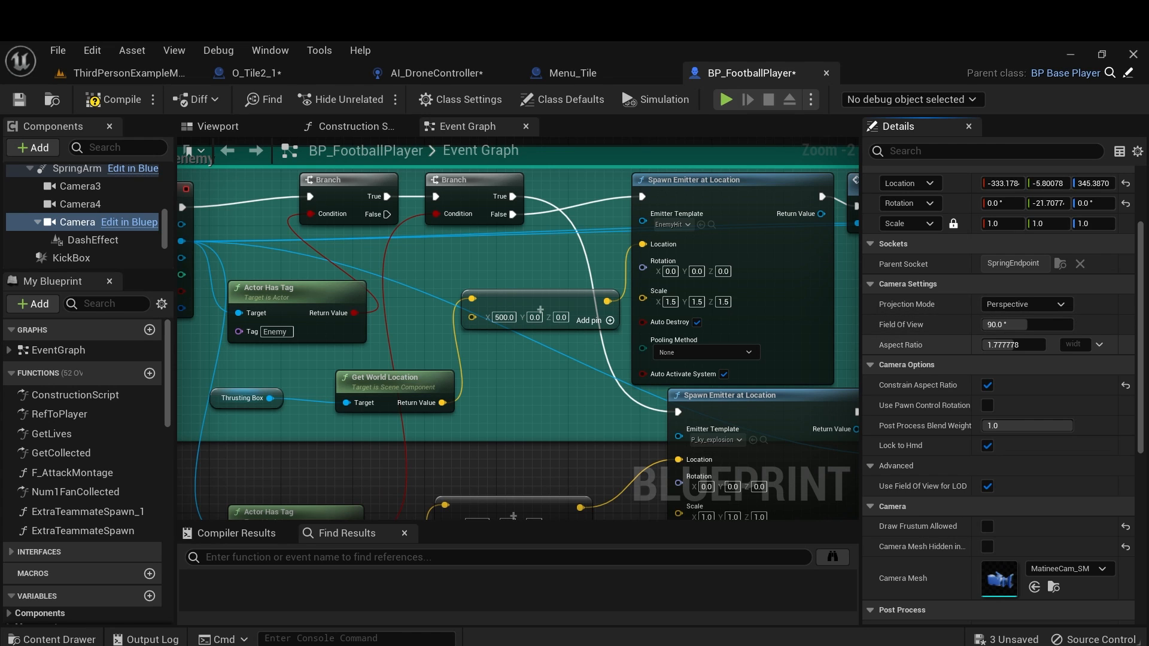
scroll(1002, 395, "up", 4)
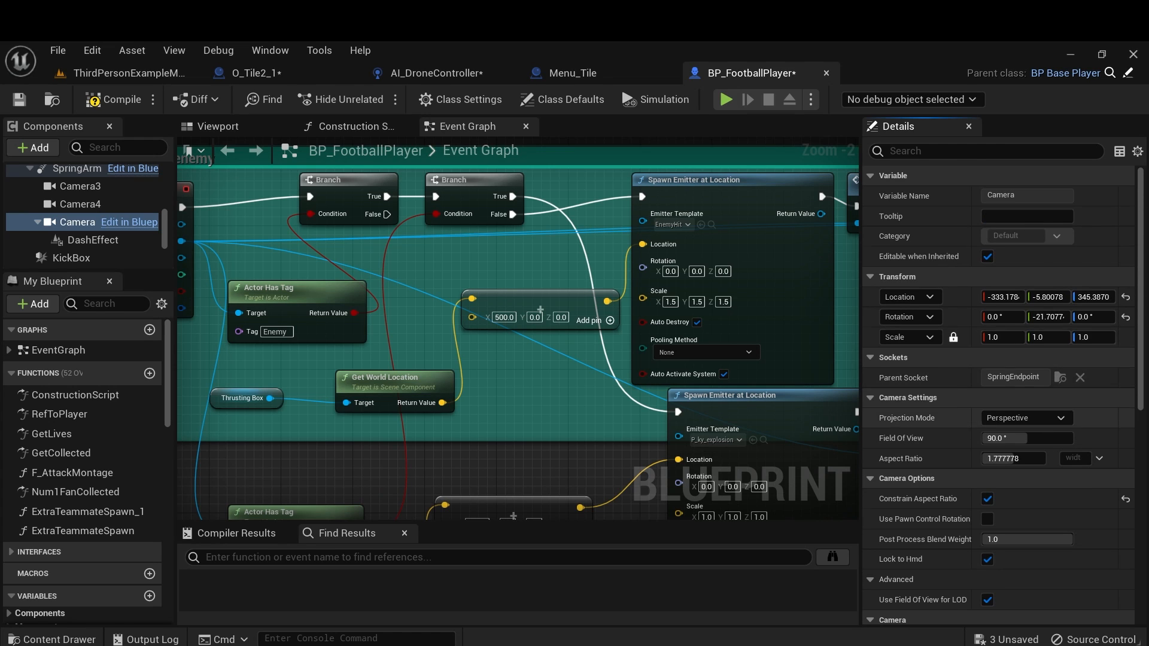
scroll(1003, 419, "down", 4)
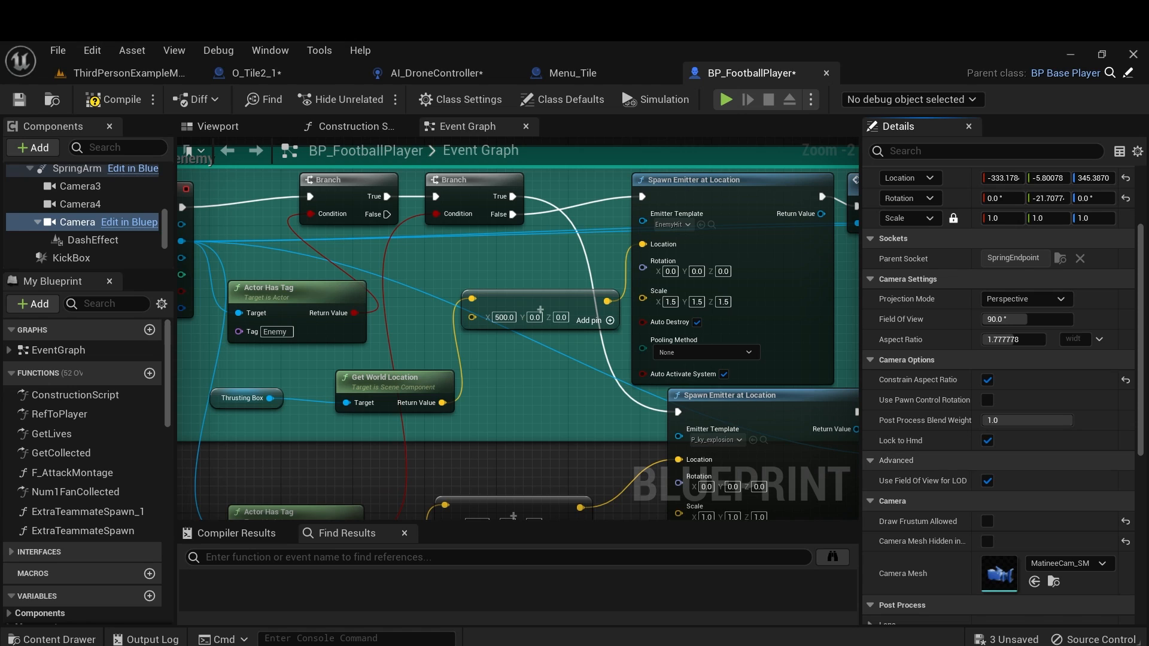
scroll(1003, 419, "down", 4)
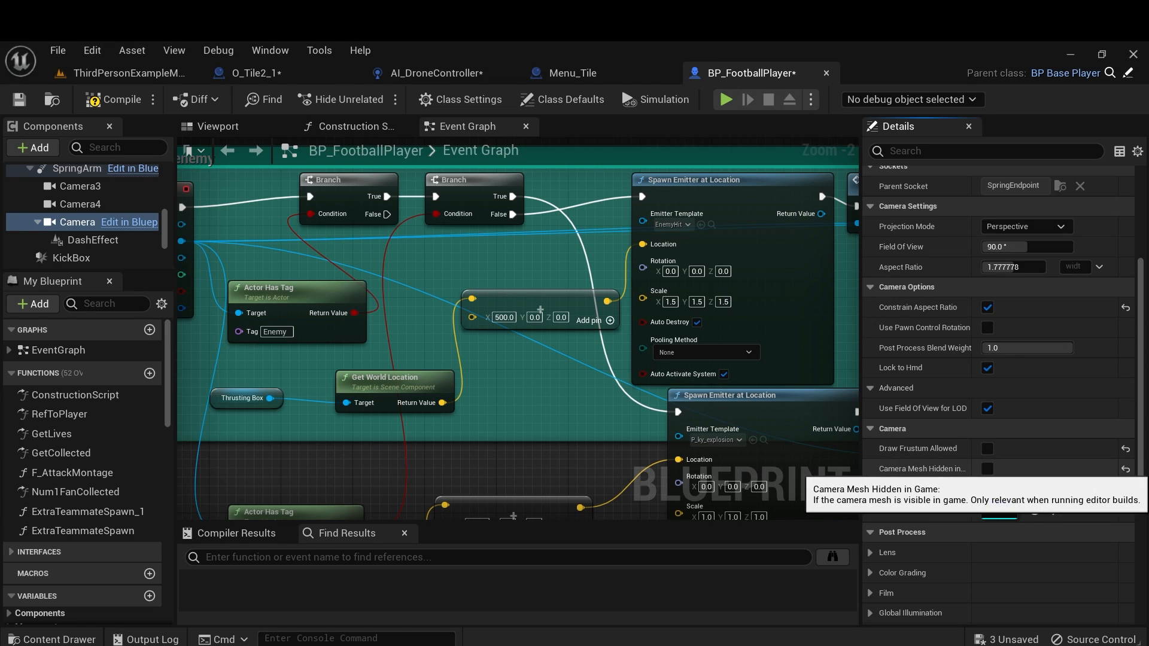
scroll(1003, 392, "down", 8)
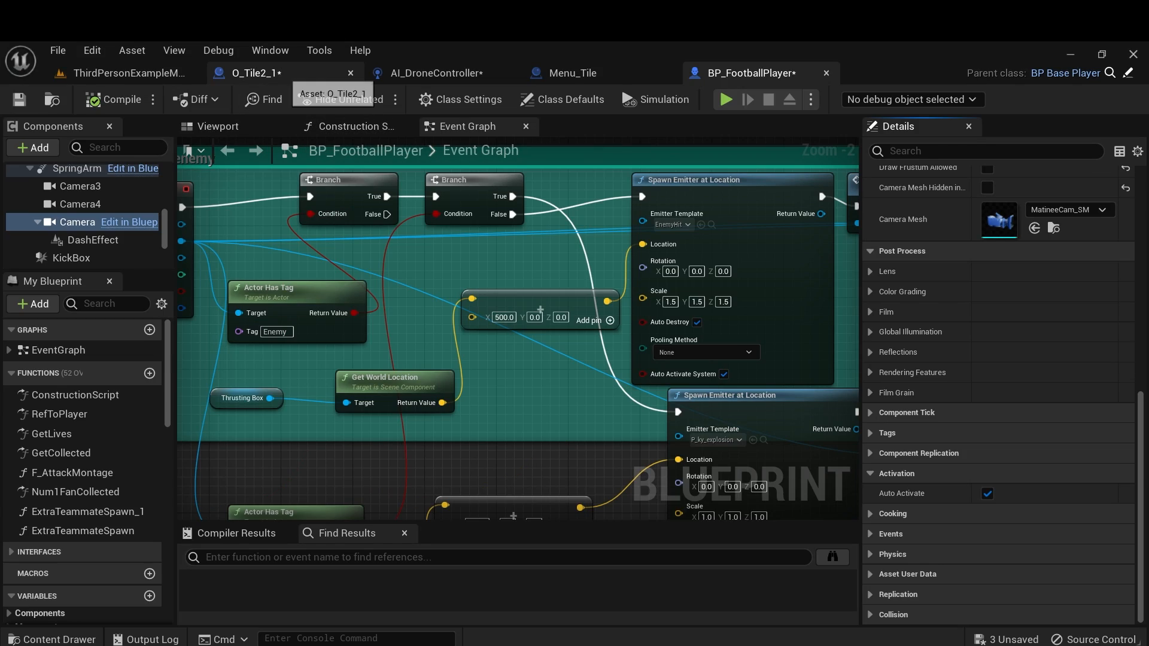
Return to O_Tile2_1 and examine the field between the stands from the near end of the tile.
left_click(256, 72)
right_click_drag(518, 336, 470, 334)
key("s")
key("w")
key("s")
key("w")
key("w")
key("s")
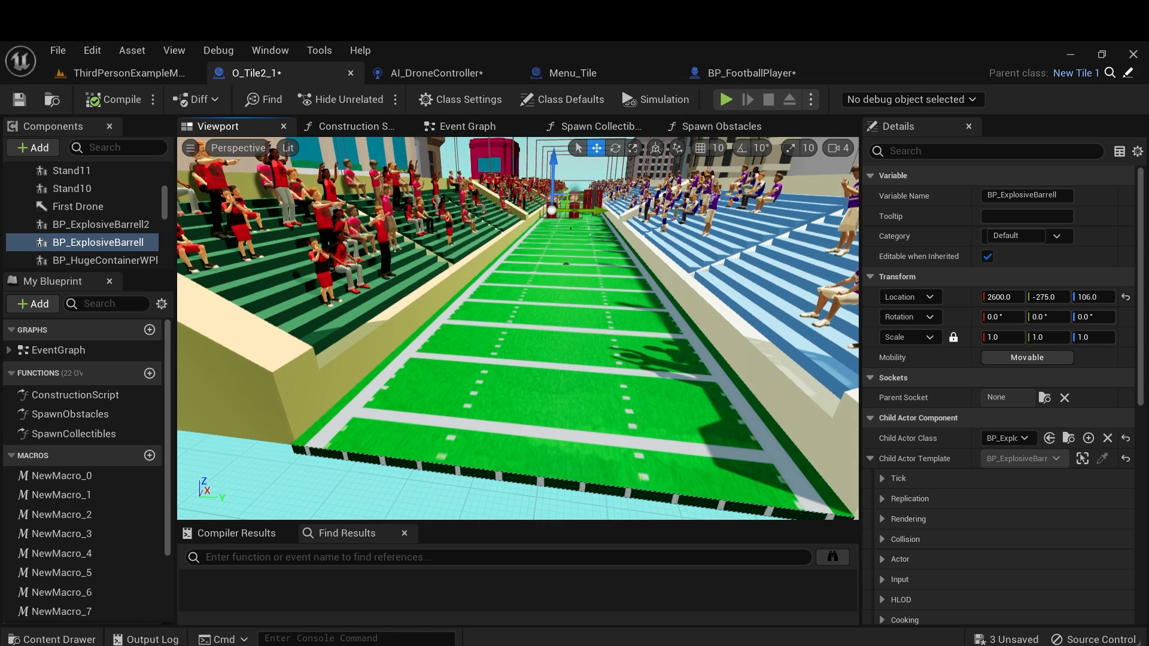
Select the O_Tile2_1 root and search for "arrow" among the components that can be added to it.
scroll(84, 215, "up", 5)
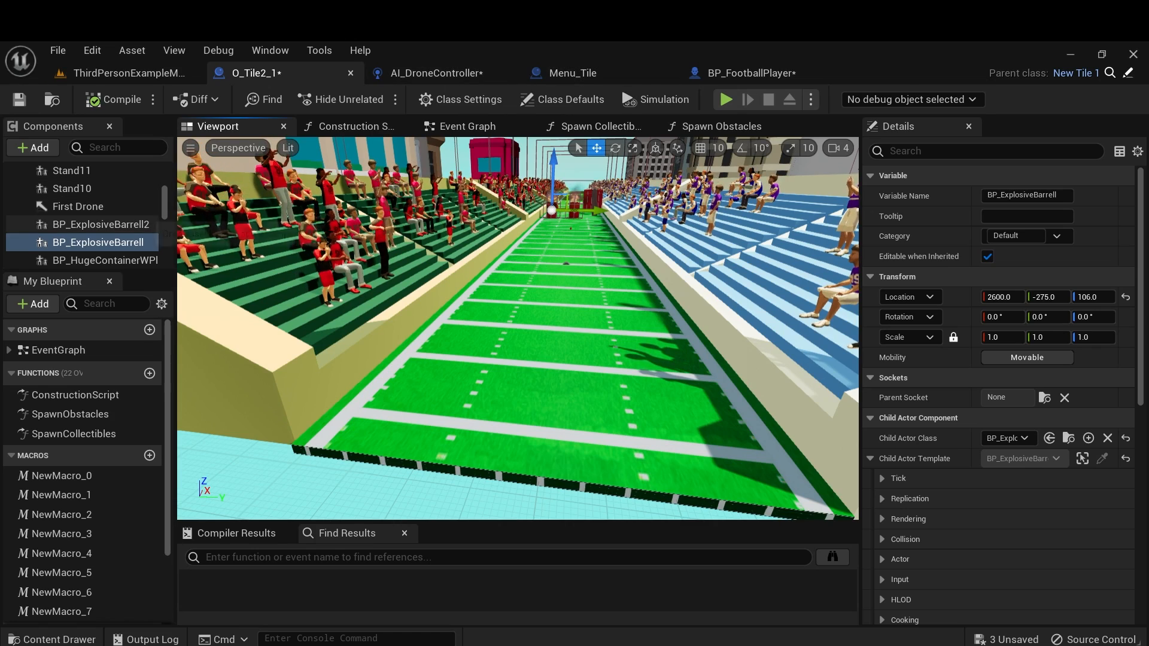
left_click(102, 173)
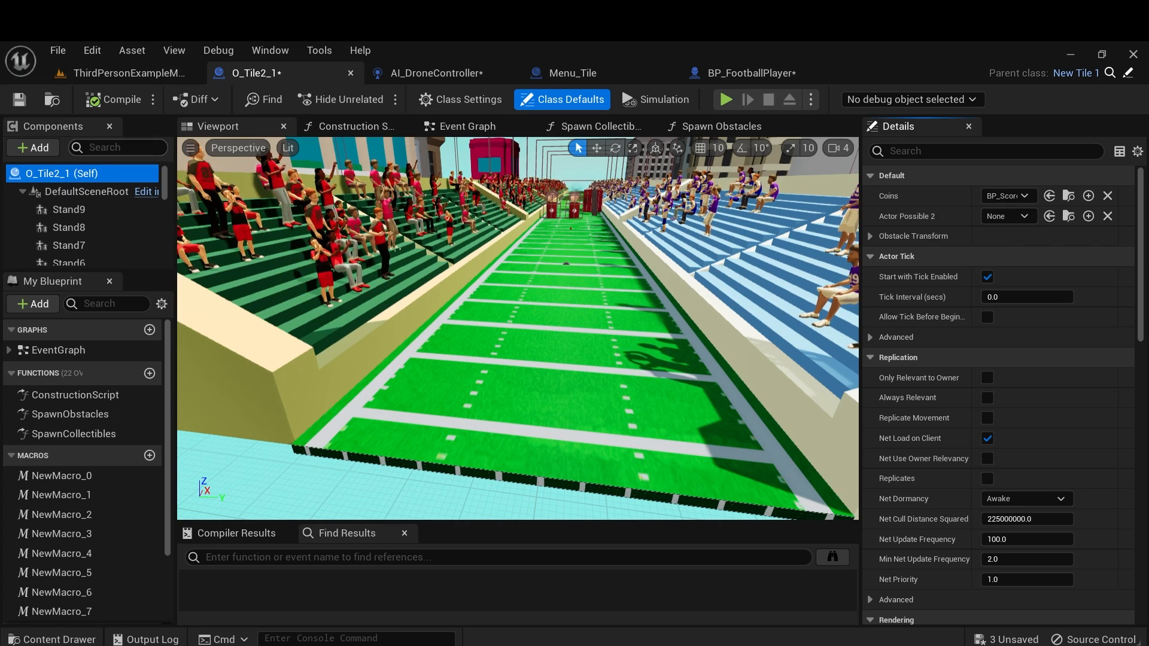
left_click(113, 148)
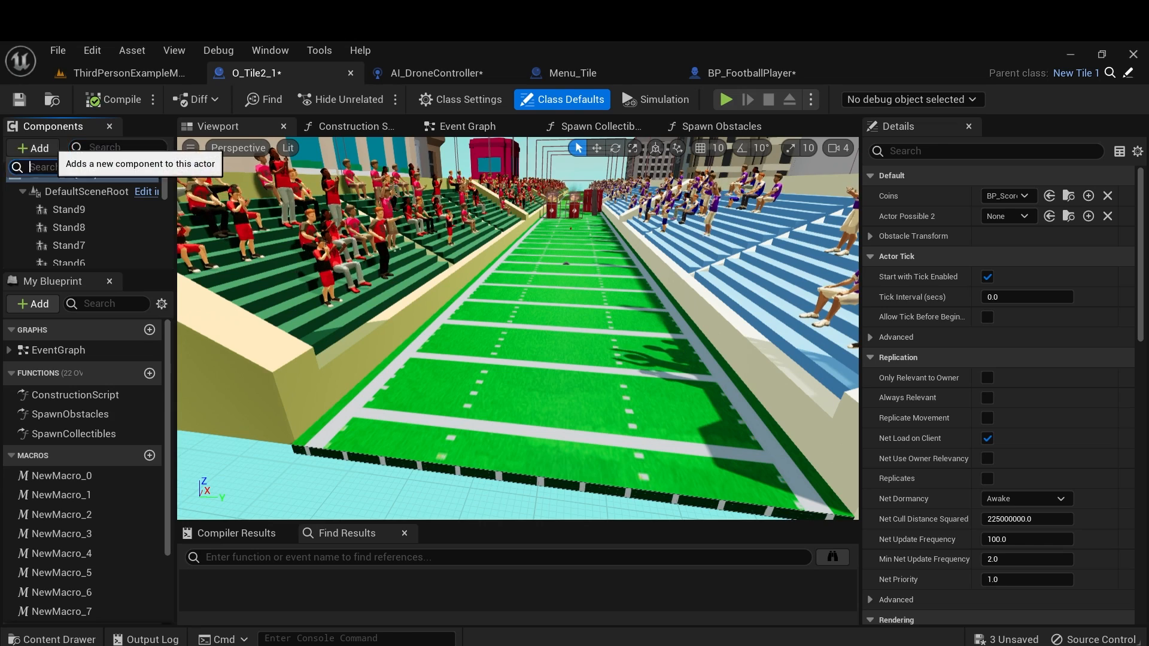
left_click(33, 148)
type("arrow")
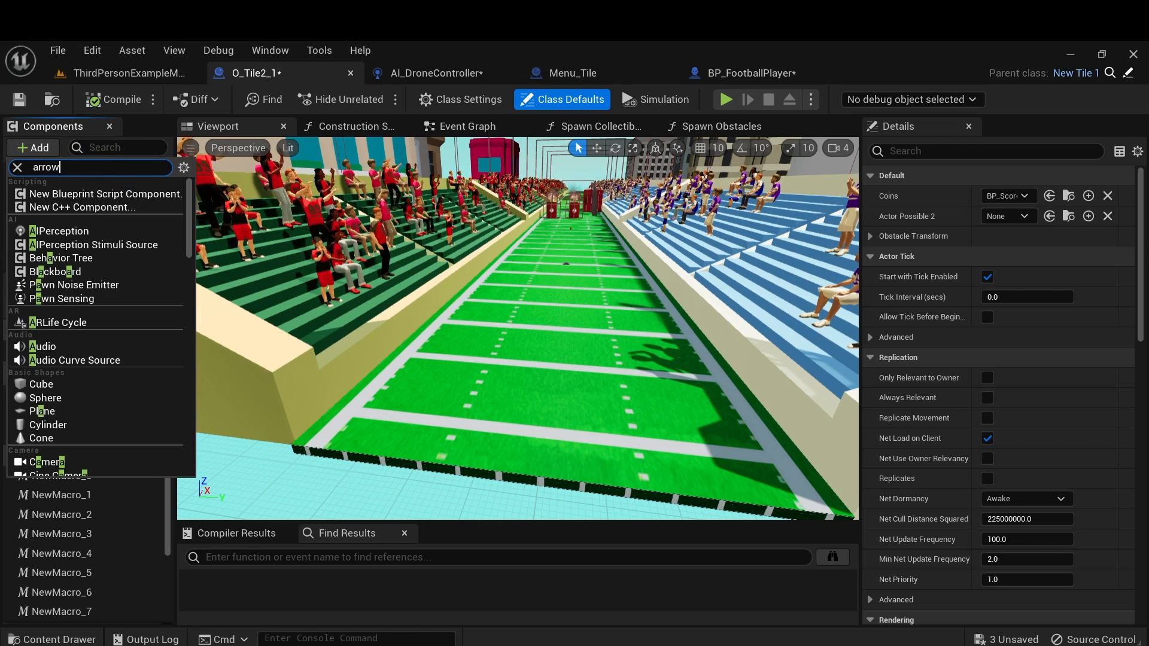
Add an Arrow component to the O_Tile2_1 blueprint and name it Enemy Tackler1.
key("Return")
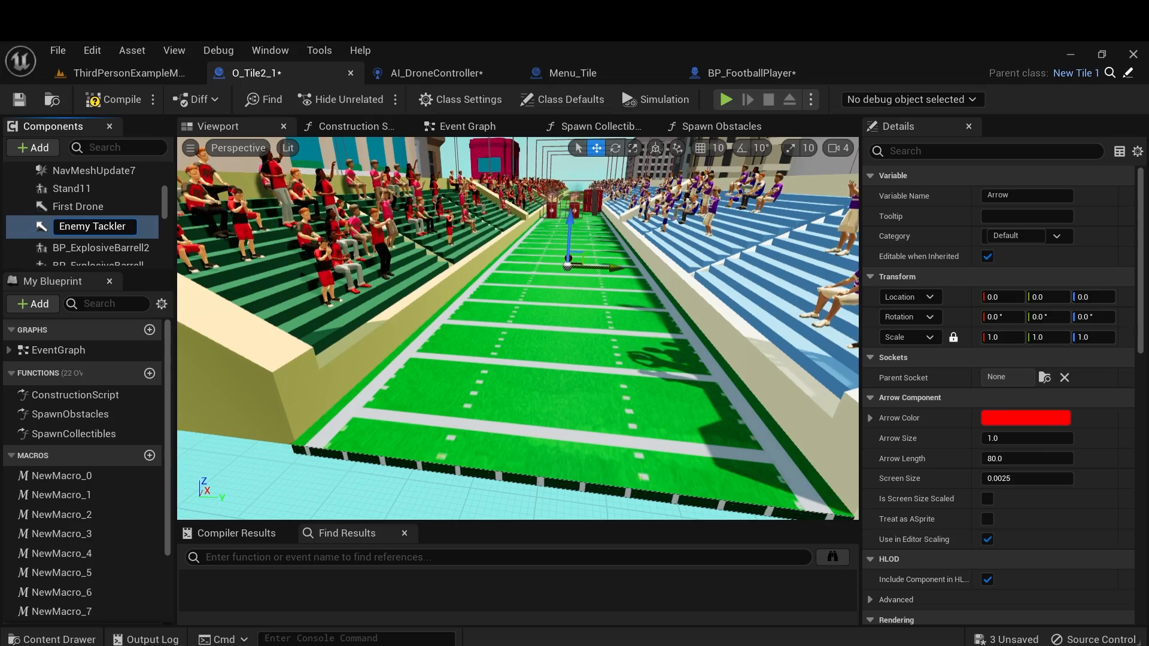
key("Return")
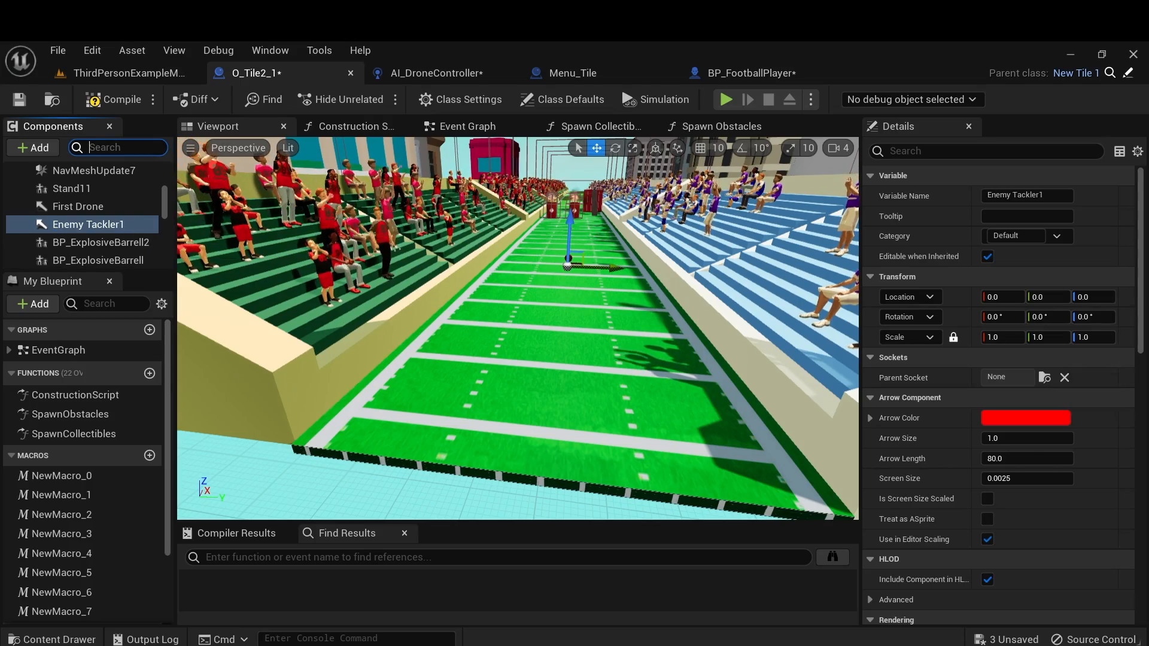
left_click_drag(518, 347, 530, 300)
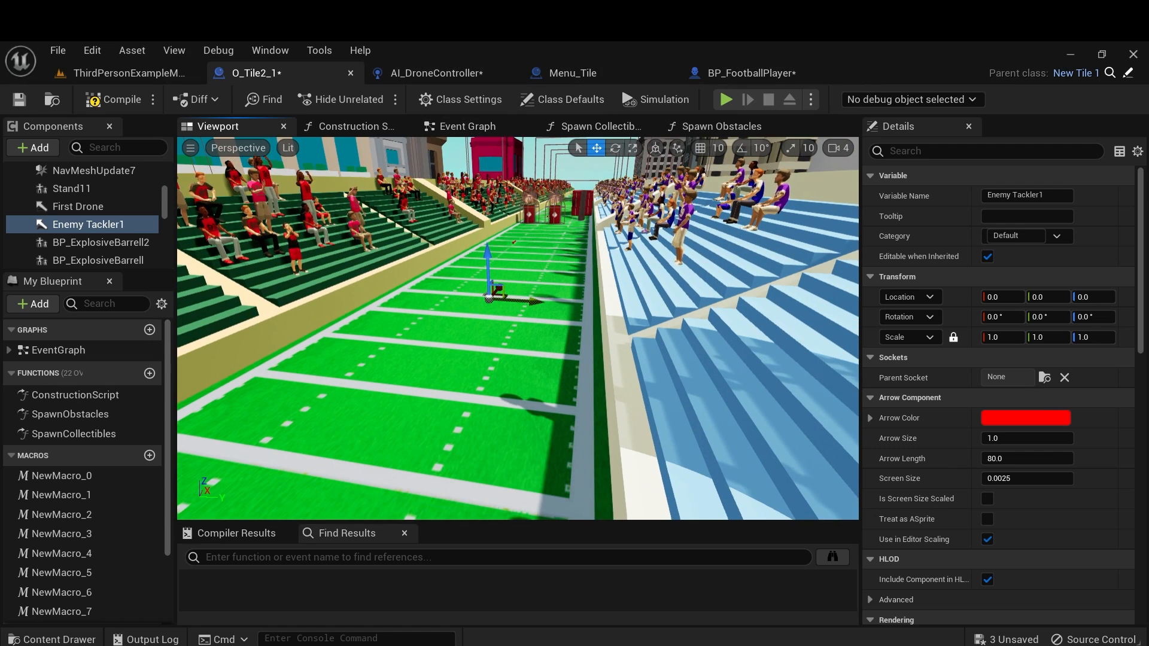
Examine the Enemy1 arrow's transform in the Menu_Tile blueprint as a reference, and return to O_Tile2_1.
left_click(572, 72)
right_click_drag(419, 384, 802, 406)
left_click(107, 245)
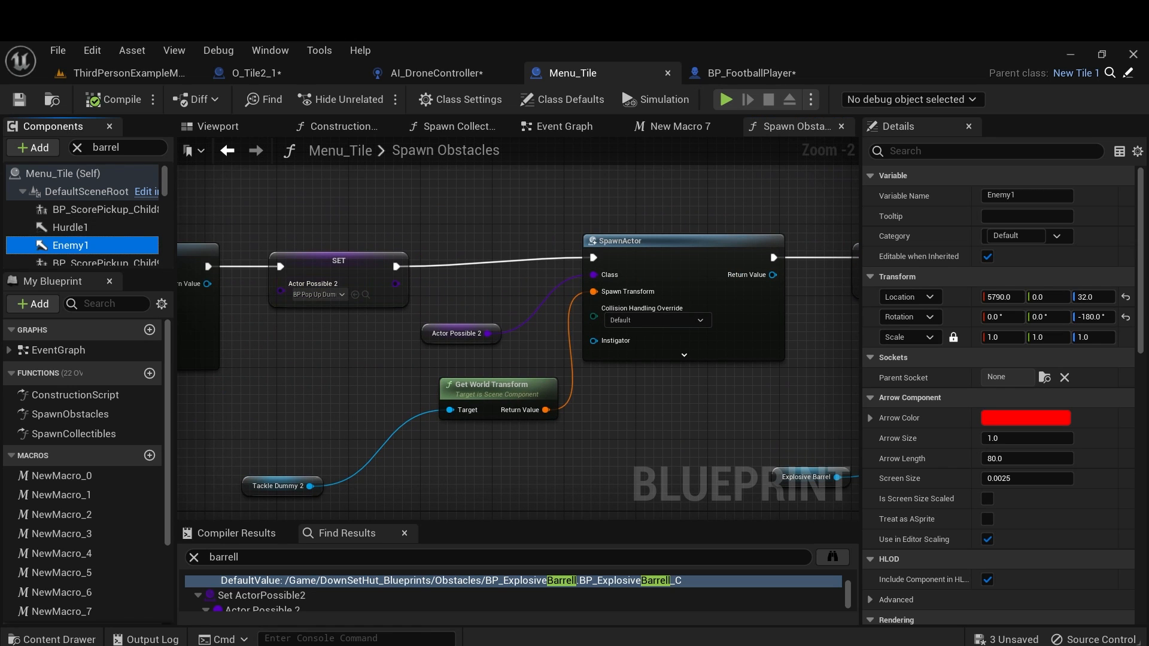
scroll(593, 288, "down", 4)
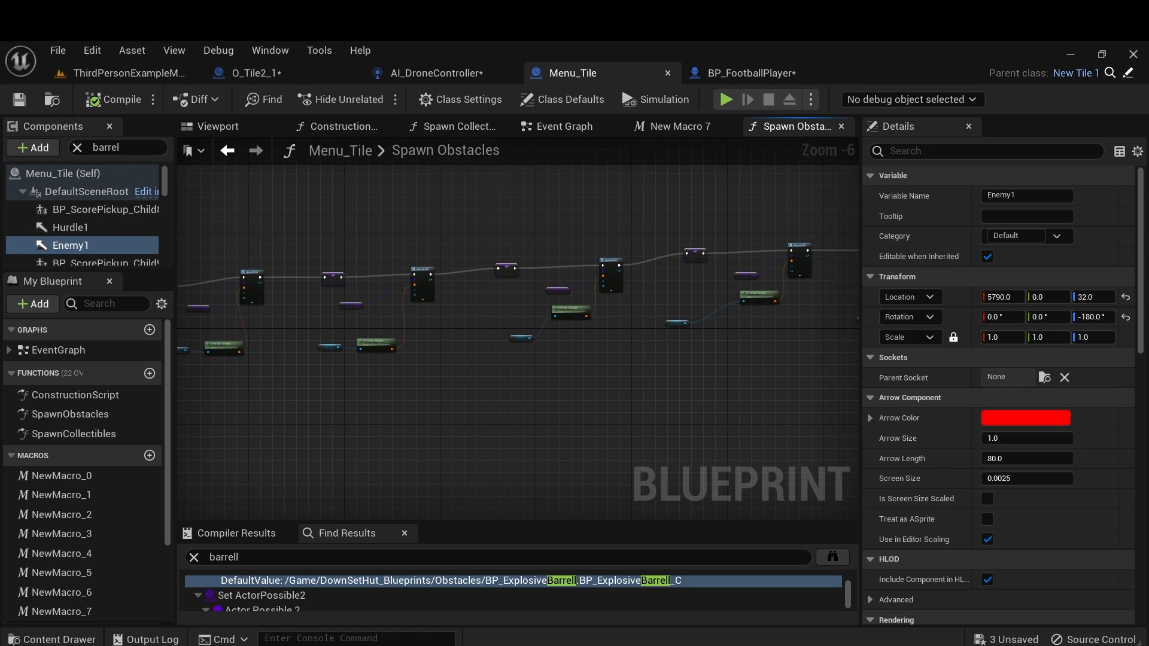
left_click(217, 126)
key("f")
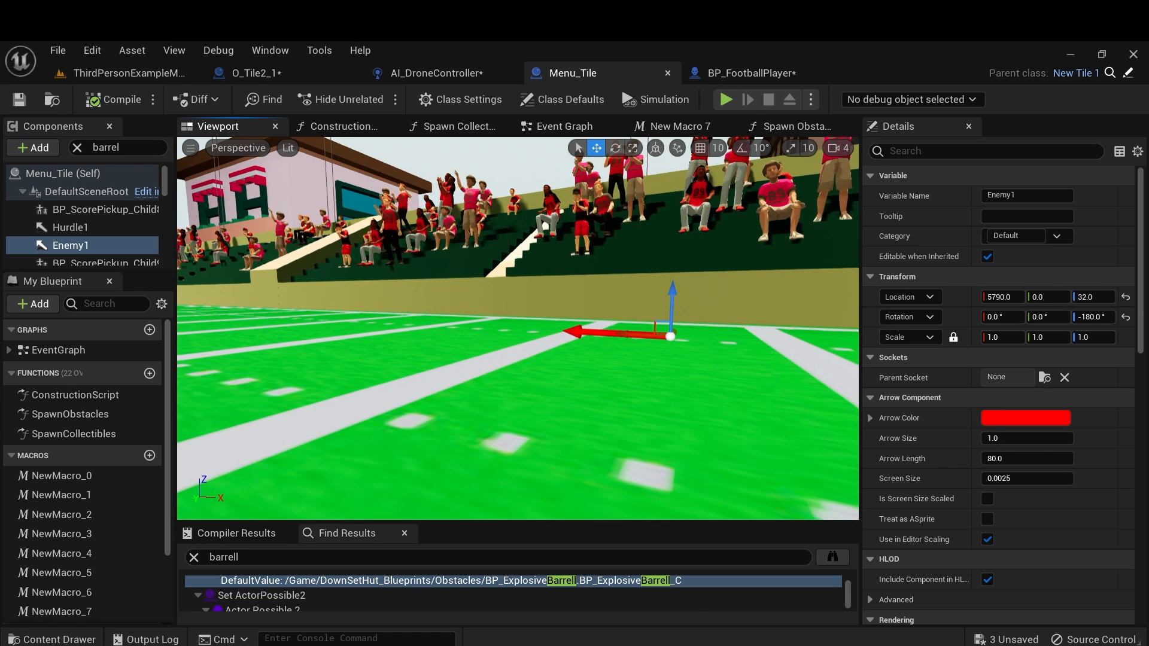
left_click(752, 72)
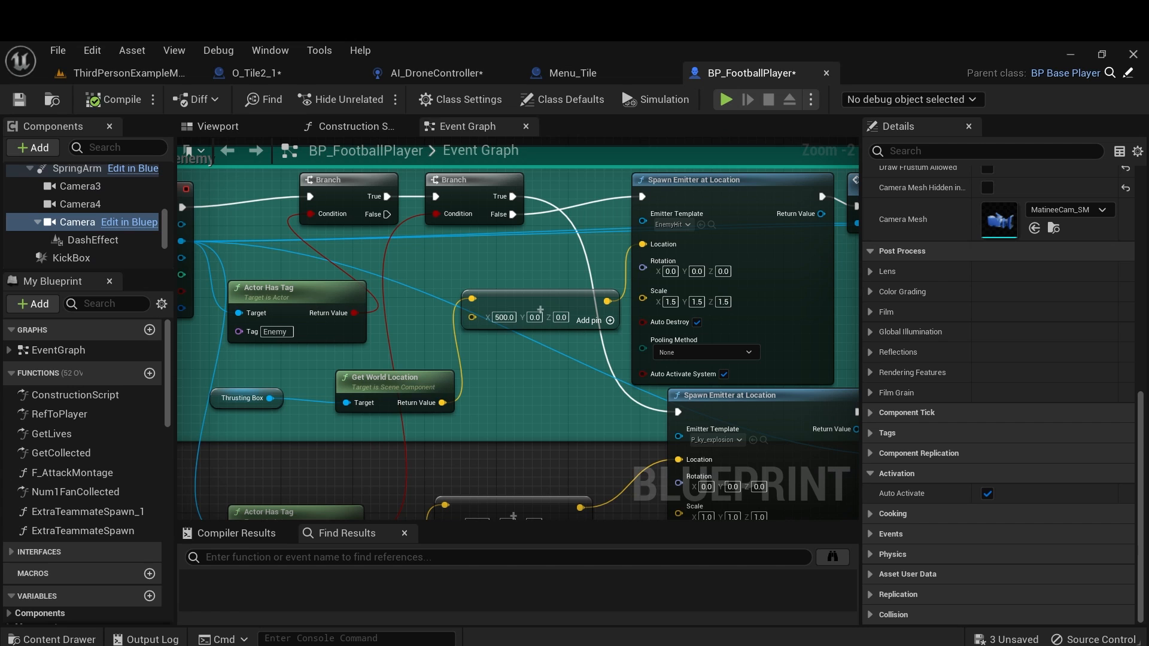
left_click(577, 73)
left_click(297, 71)
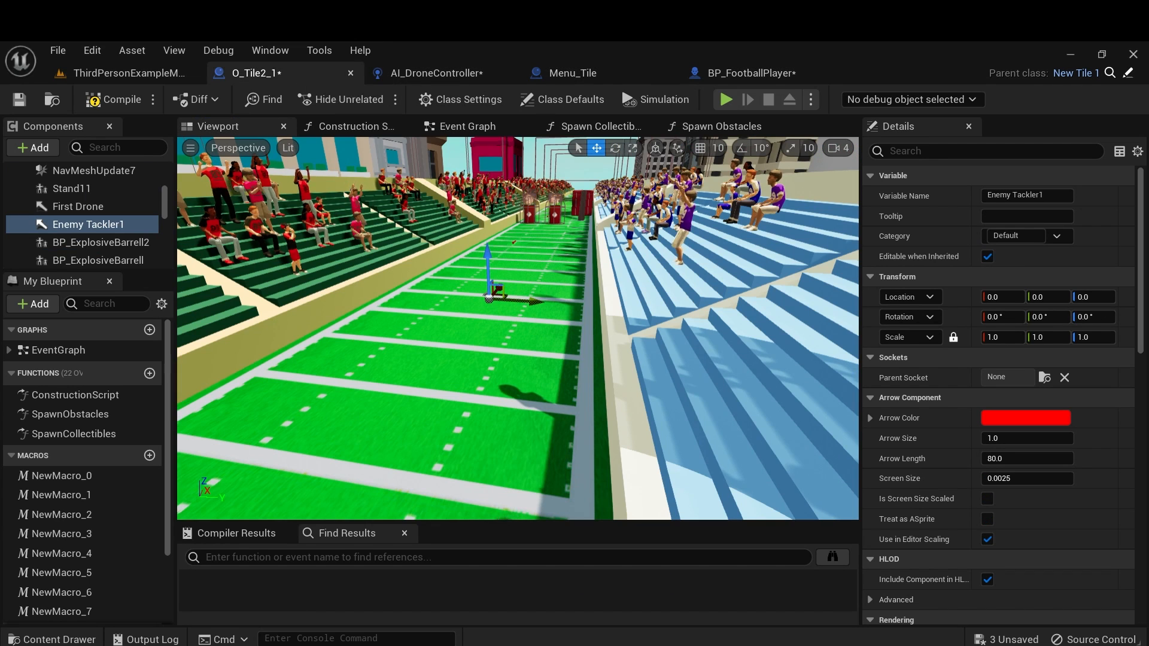
In the Spawn Obstacles function, duplicate the drone's SET, Actor Possible 2, Get World Transform and SpawnActor nodes and link them after the last SpawnActor.
left_click(722, 126)
scroll(510, 342, "down", 7)
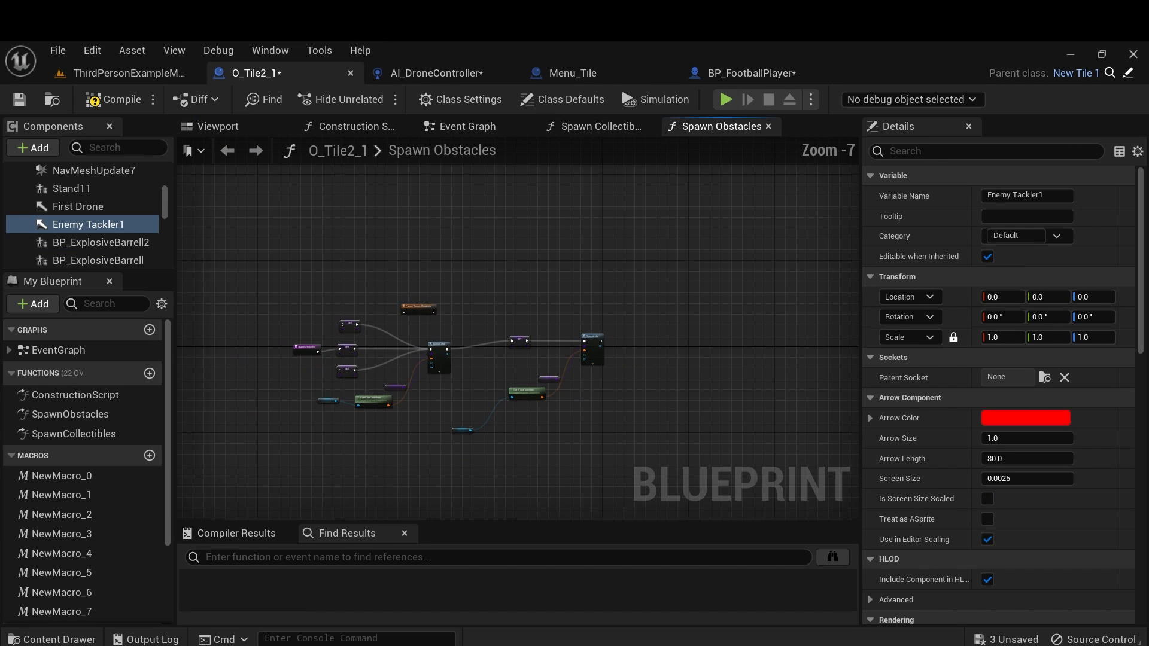
scroll(507, 240, "up", 4)
right_click_drag(510, 342, 402, 453)
scroll(403, 452, "down", 2)
scroll(402, 453, "up", 3)
right_click_drag(467, 467, 406, 479)
left_click_drag(350, 184, 635, 458)
scroll(636, 458, "down", 3)
right_click_drag(636, 457, 539, 363)
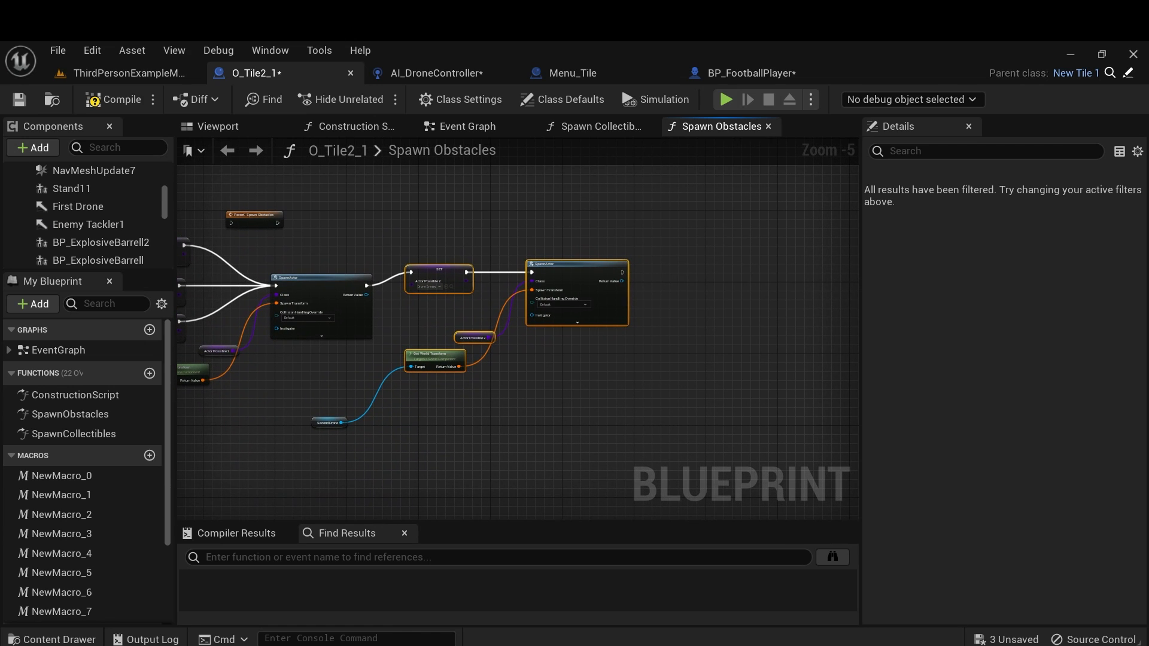
left_click(715, 291)
key("ctrl+v")
scroll(639, 333, "up", 3)
right_click_drag(640, 332, 483, 400)
left_click_drag(450, 279, 558, 261)
Set the copied Actor Possible 2 class to BP_NewTackler, feed Enemy Tackler1 into its Get World Transform target, and compile.
left_click(613, 290)
type("newtackl")
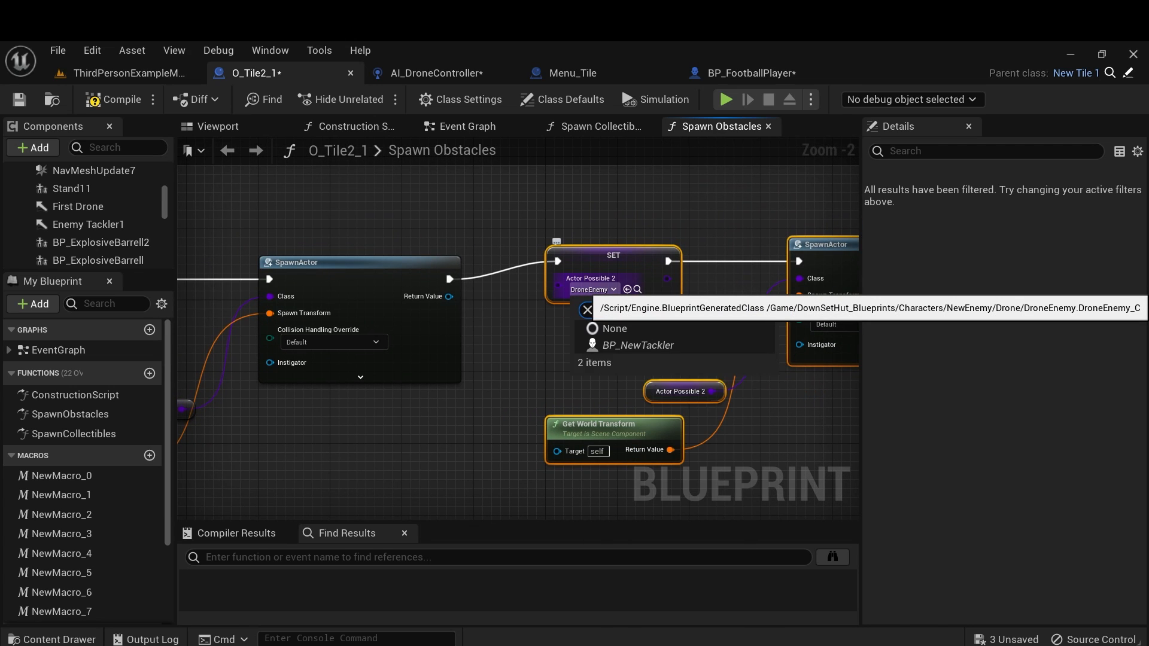
key("Return")
left_click_drag(88, 225, 557, 449)
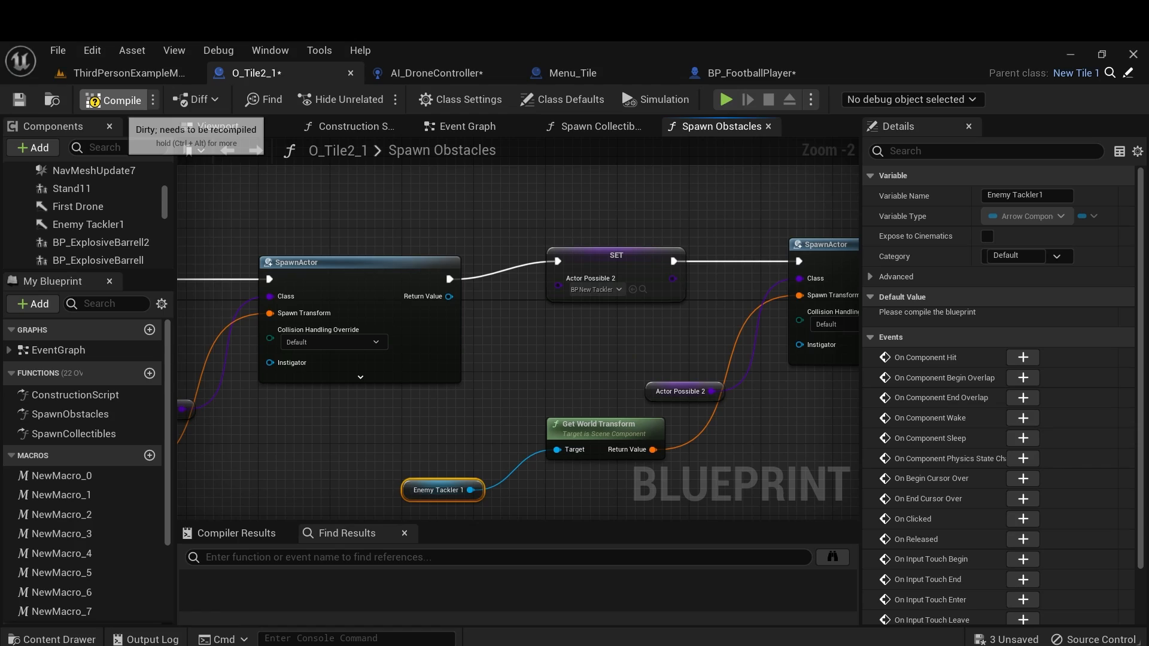
left_click(117, 100)
Set the Enemy Tackler1 arrow's Z rotation to -180° and its Z location to 32.
left_click(217, 127)
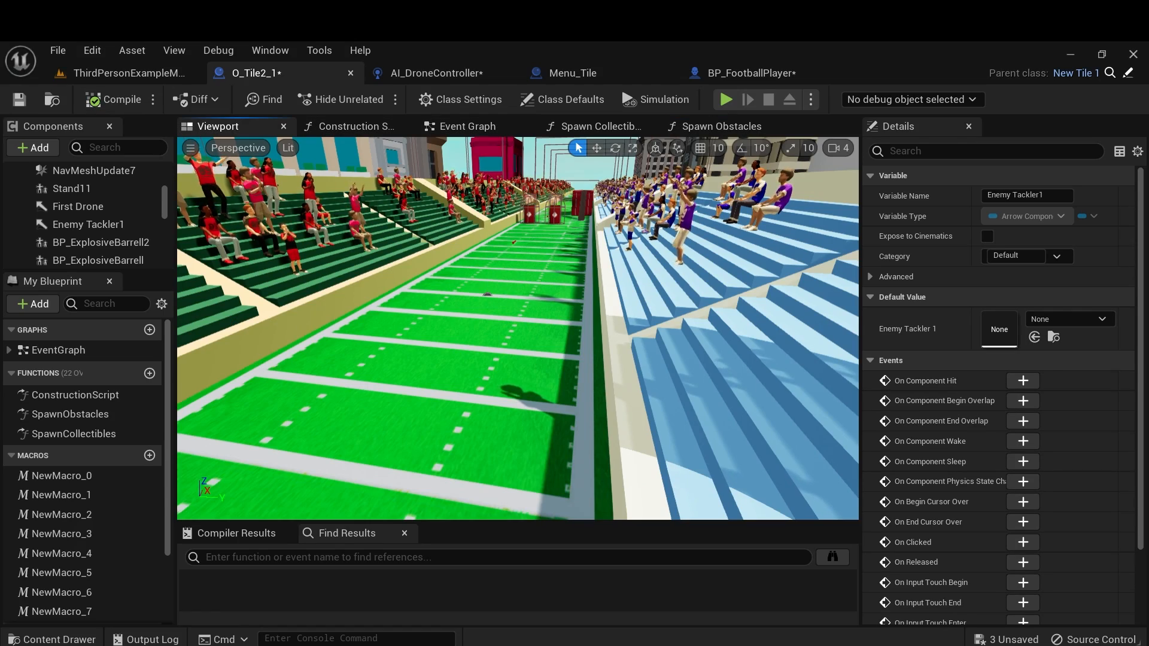
scroll(518, 329, "down", 6)
right_click_drag(517, 328, 507, 395)
left_click(88, 225)
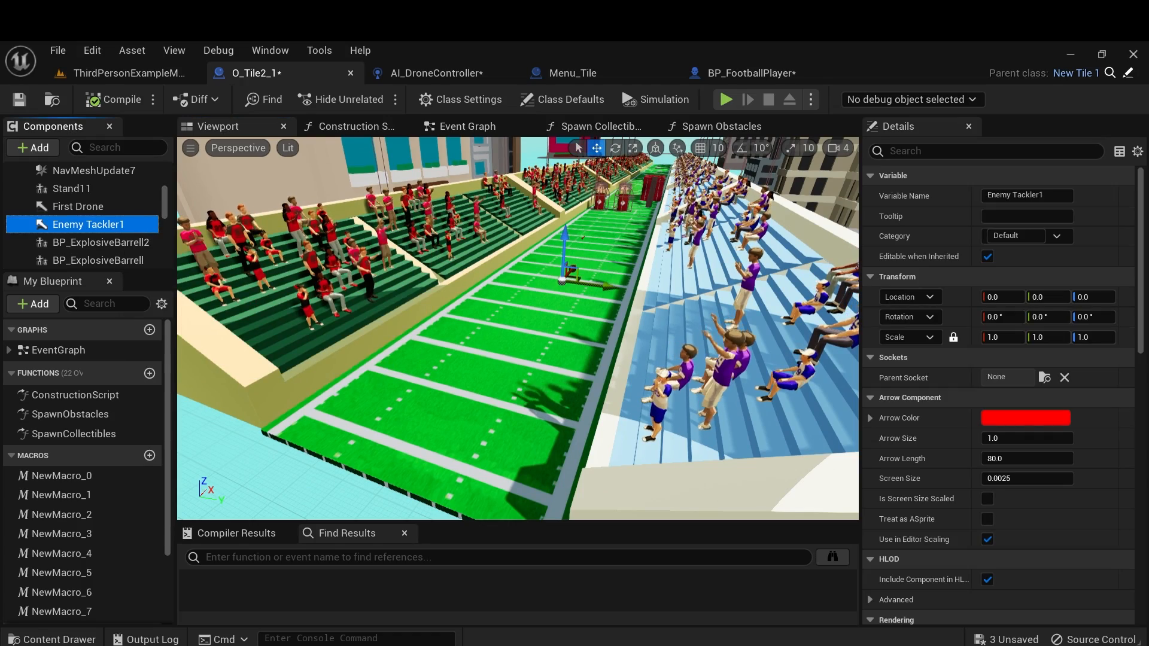
left_click(1093, 317)
type("-180")
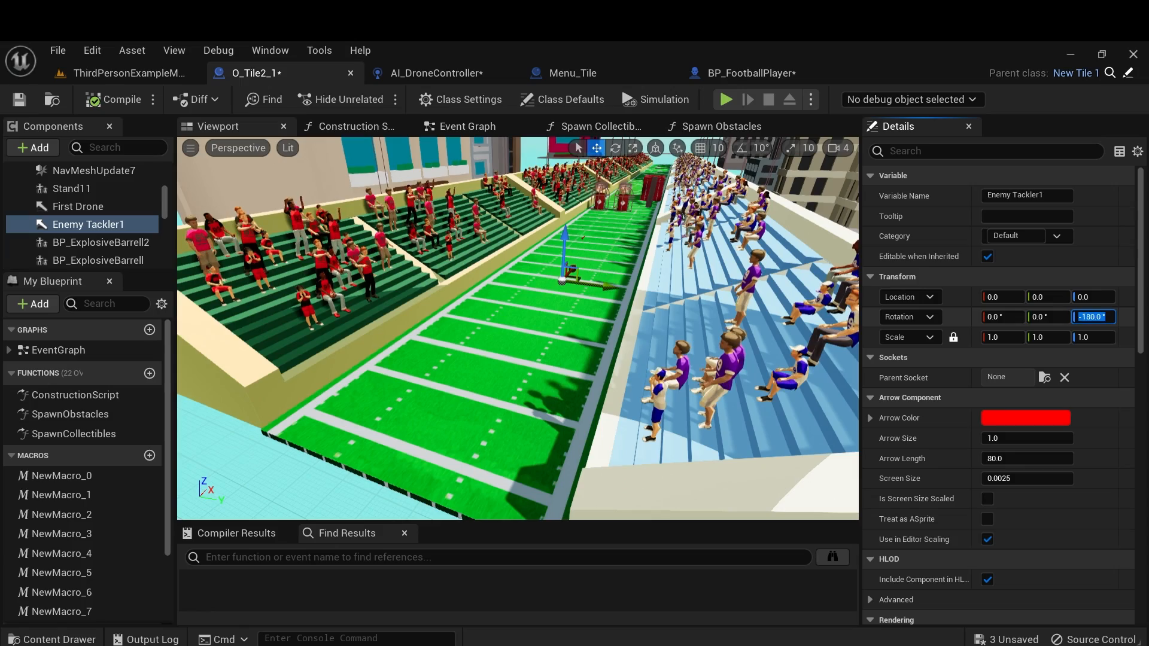
key("Return")
left_click(1093, 297)
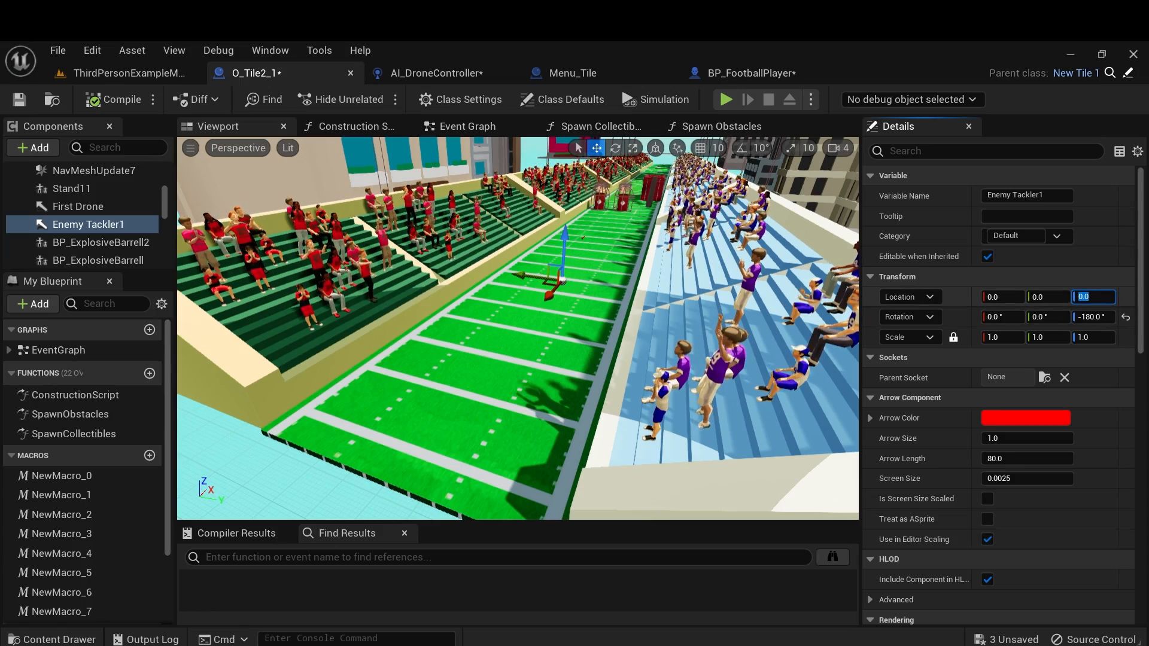
type("32")
key("Return")
Move the Enemy Tackler1 arrow along the field's X axis to about -993.
right_click_drag(518, 328, 342, 383)
left_click_drag(622, 312, 622, 312)
left_click_drag(561, 336, 424, 371)
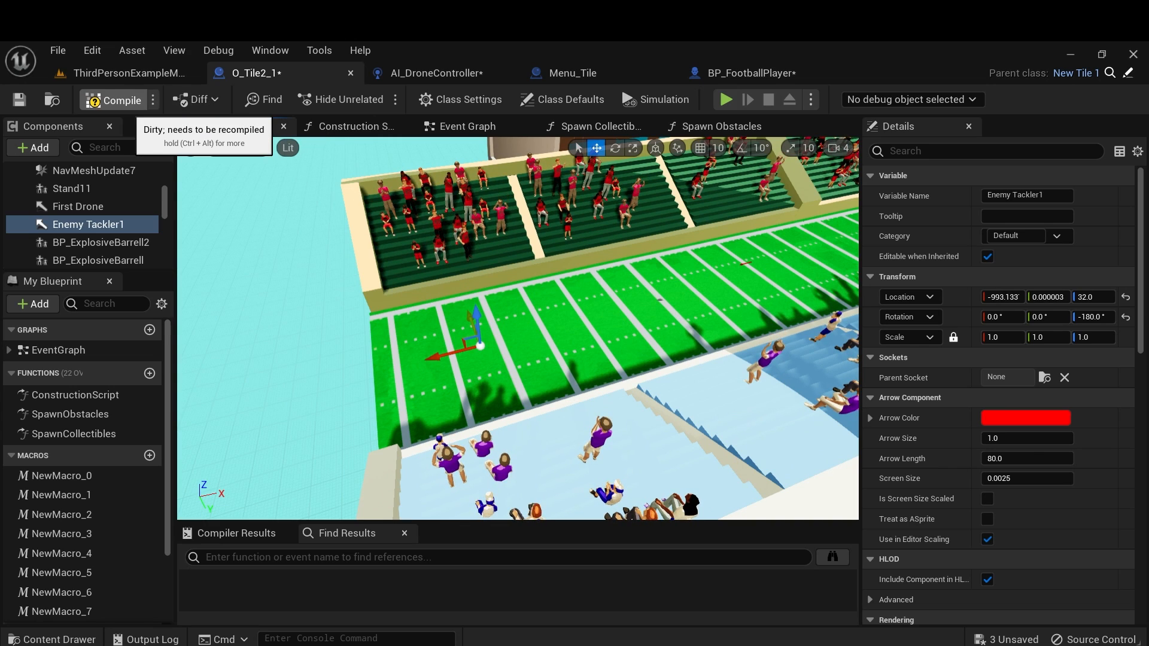
Play-test the ThirdPersonExampleMap level, running the player past the spawned tacklers and obstacles, and stop the session.
left_click(119, 73)
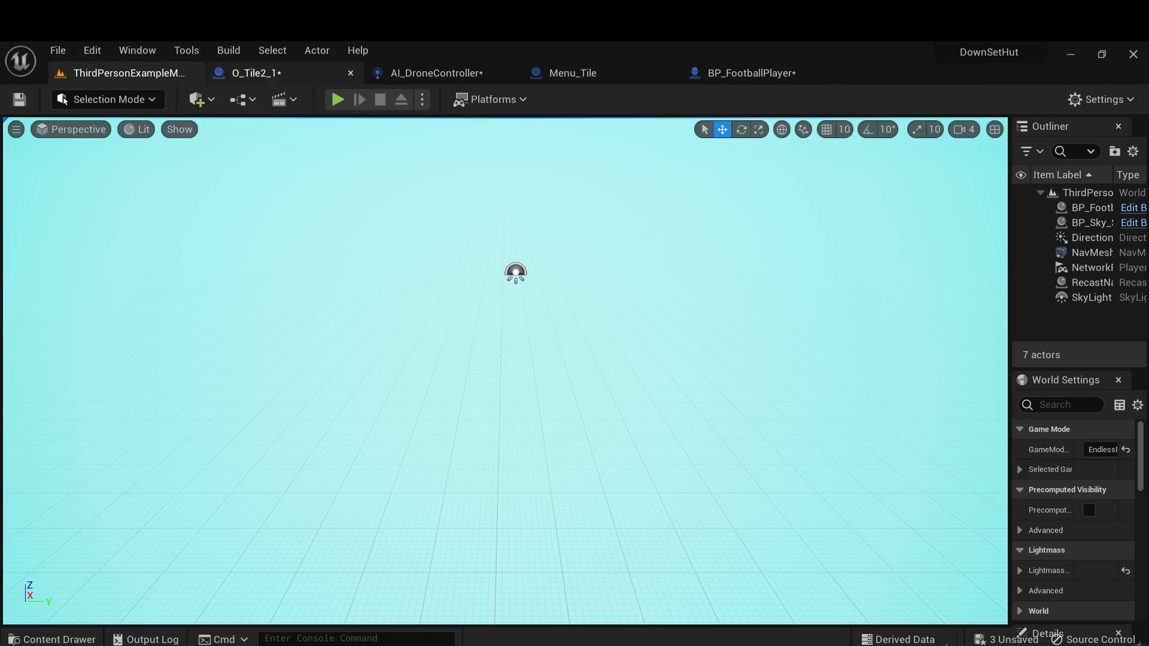
left_click(337, 99)
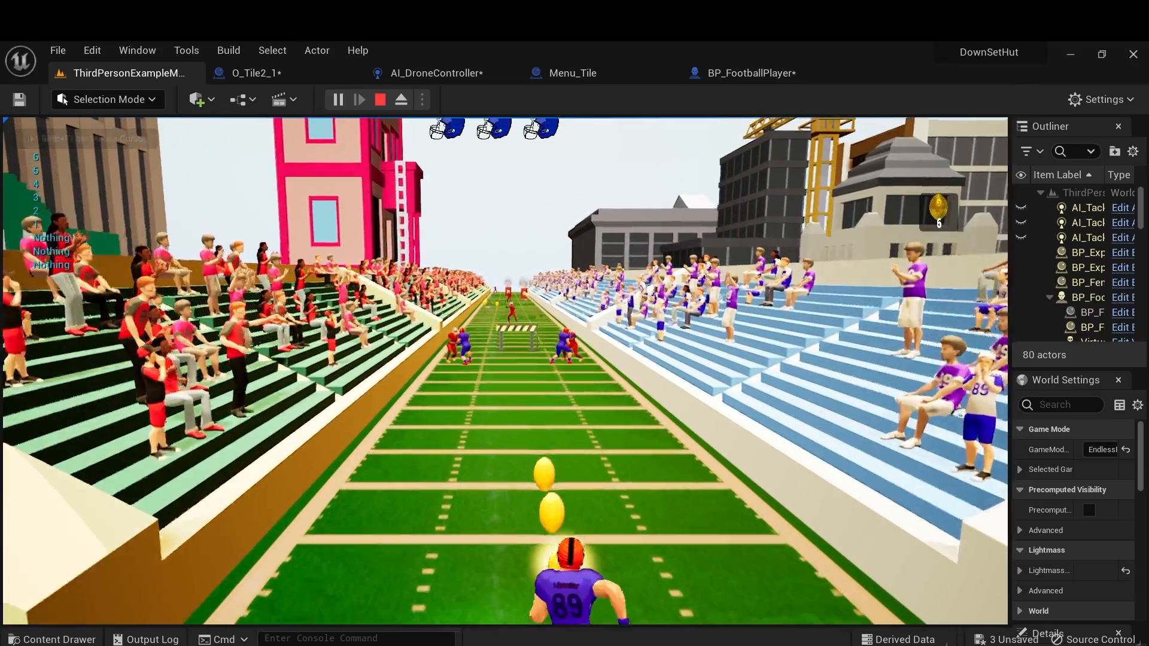
key("space")
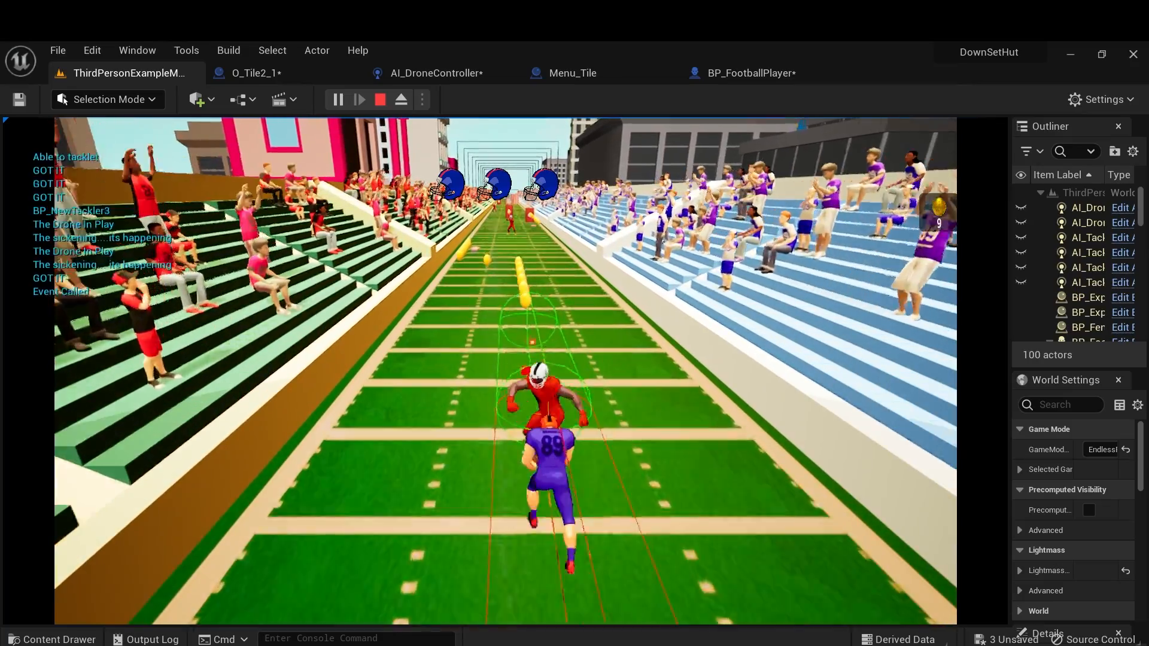
key("a")
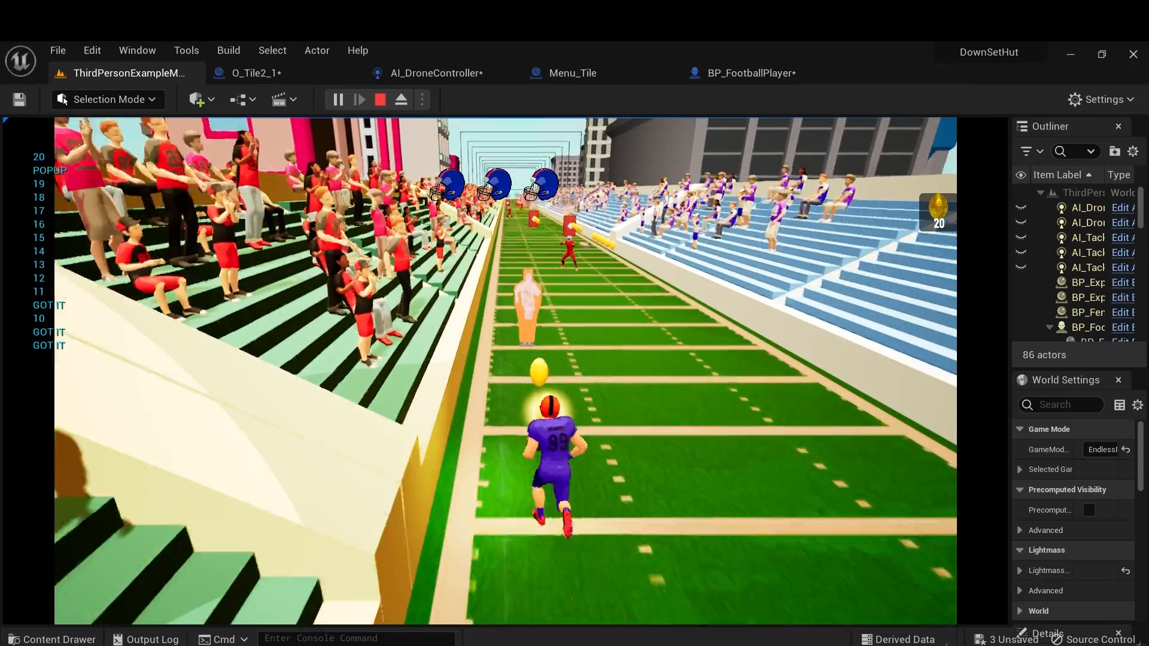
key("d")
key("d")
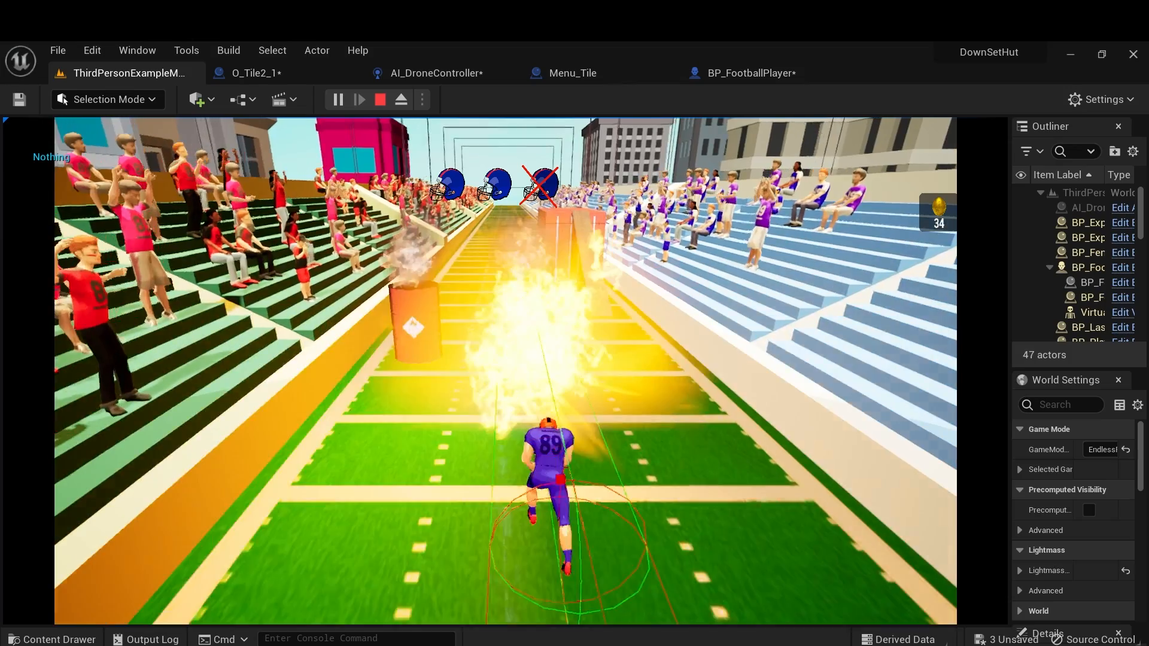
key("Escape")
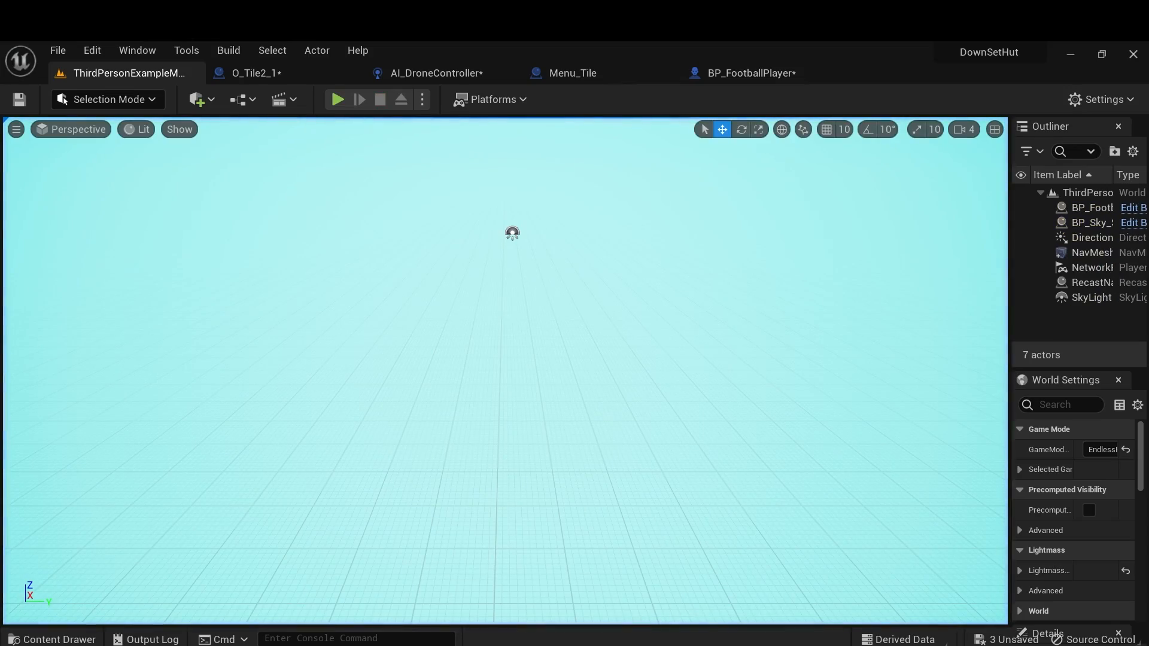
In O_Tile2_1, shift the Enemy Tackler1 arrow to about -1159 on X and duplicate it.
left_click(272, 73)
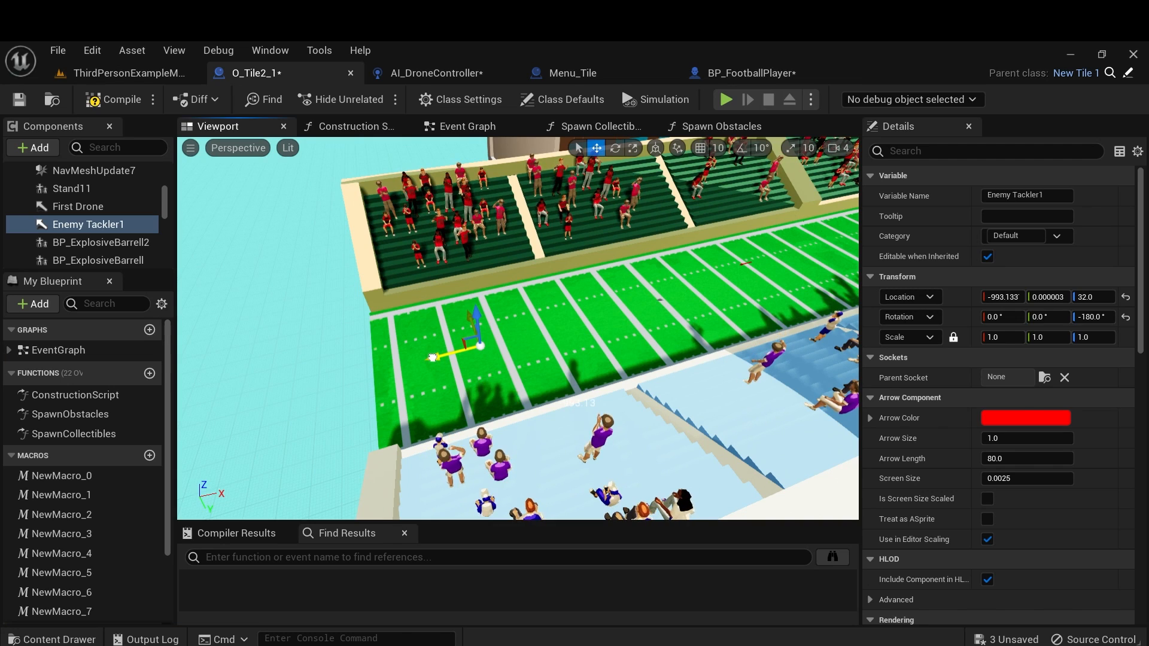
left_click_drag(426, 360, 406, 366)
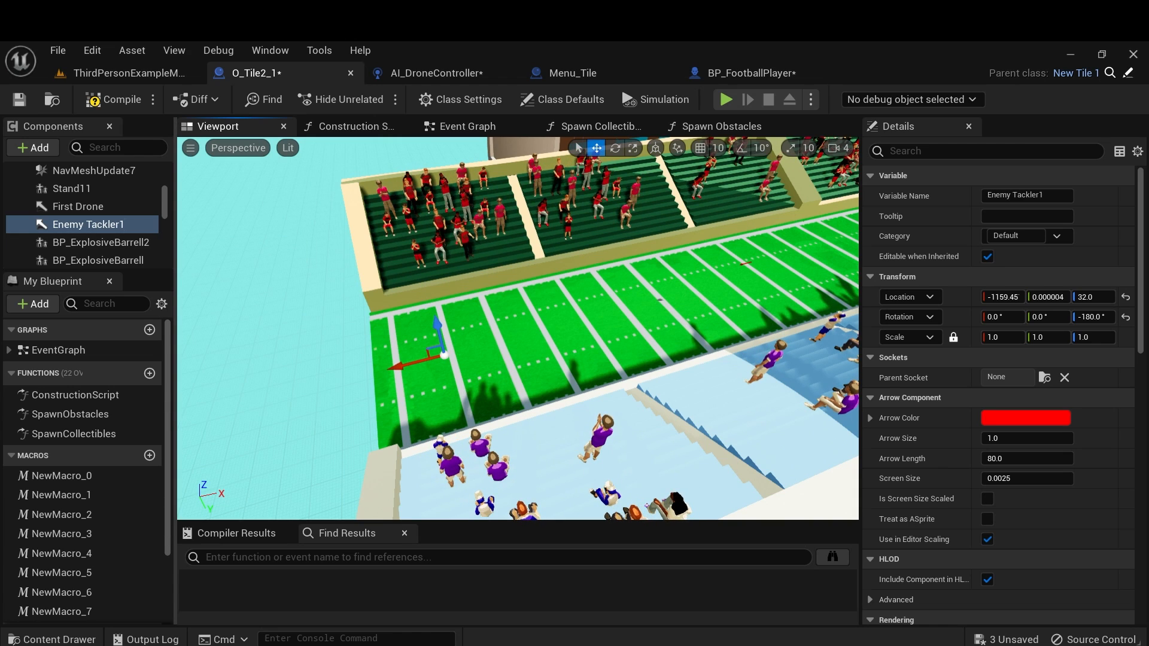
key("ctrl+d")
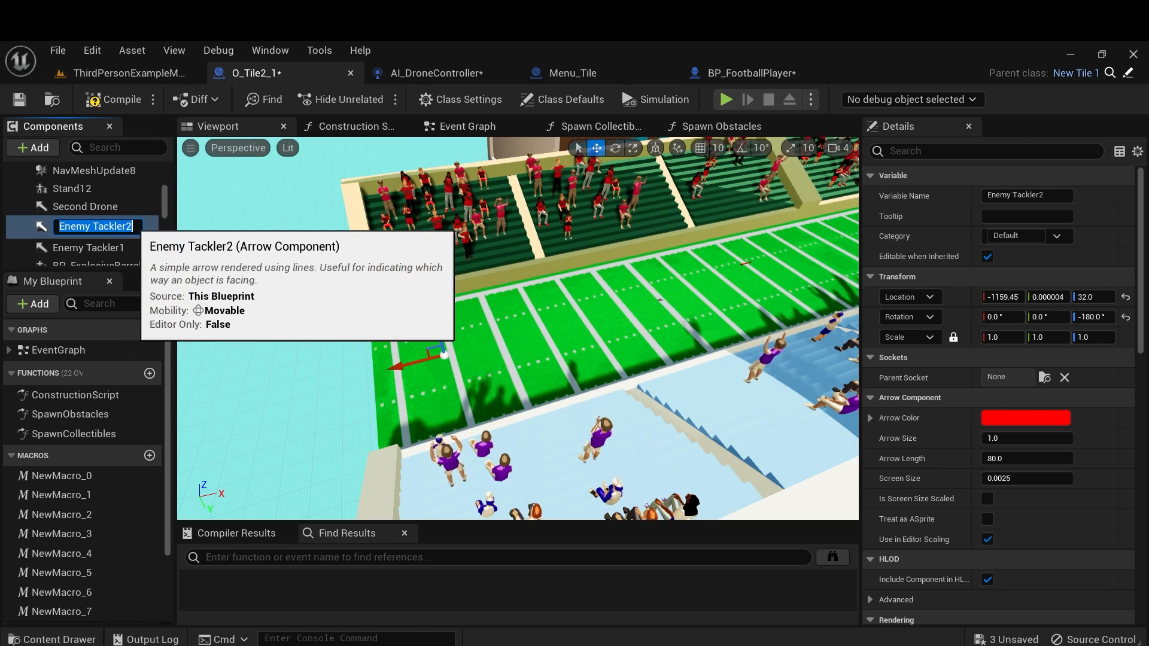
key("Return")
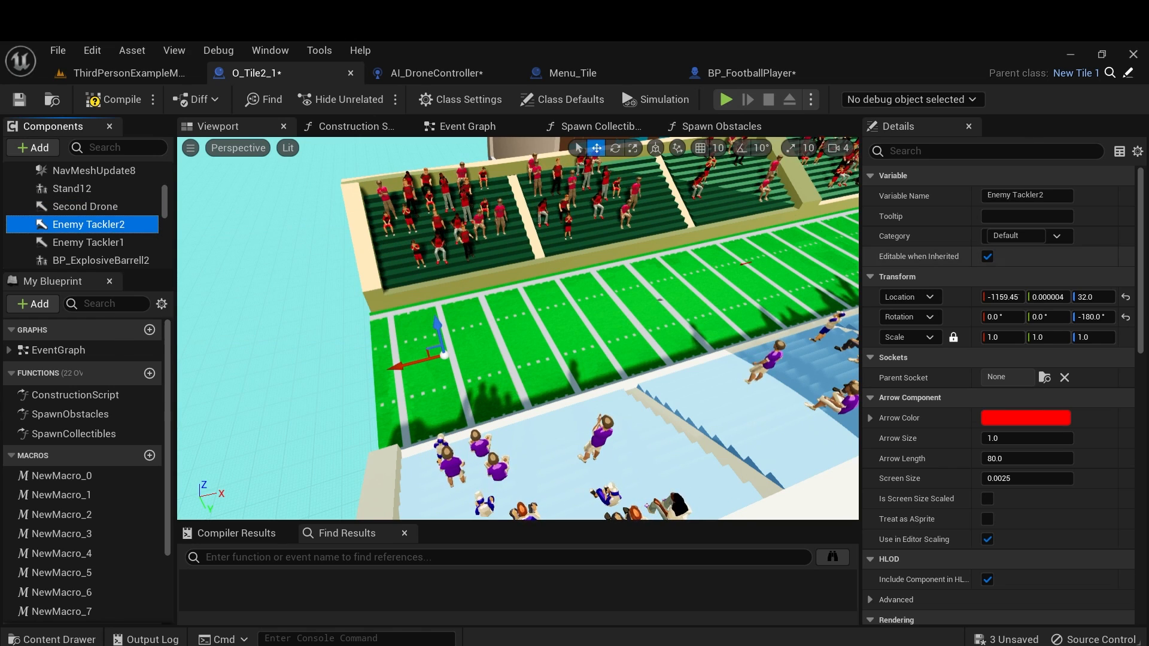
Move the Enemy Tackler2 arrow to about 69 on Y, rotate it to about -161° around Z, and compile.
left_click(1048, 297)
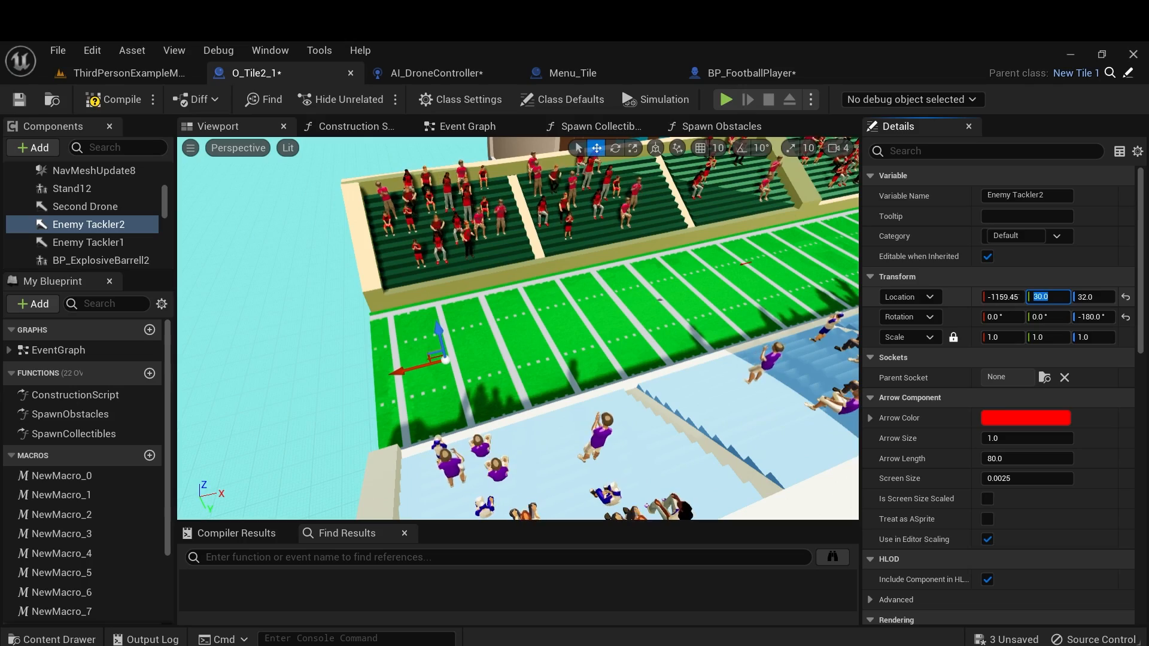
right_click_drag(572, 361, 625, 312)
left_click_drag(451, 324, 487, 325)
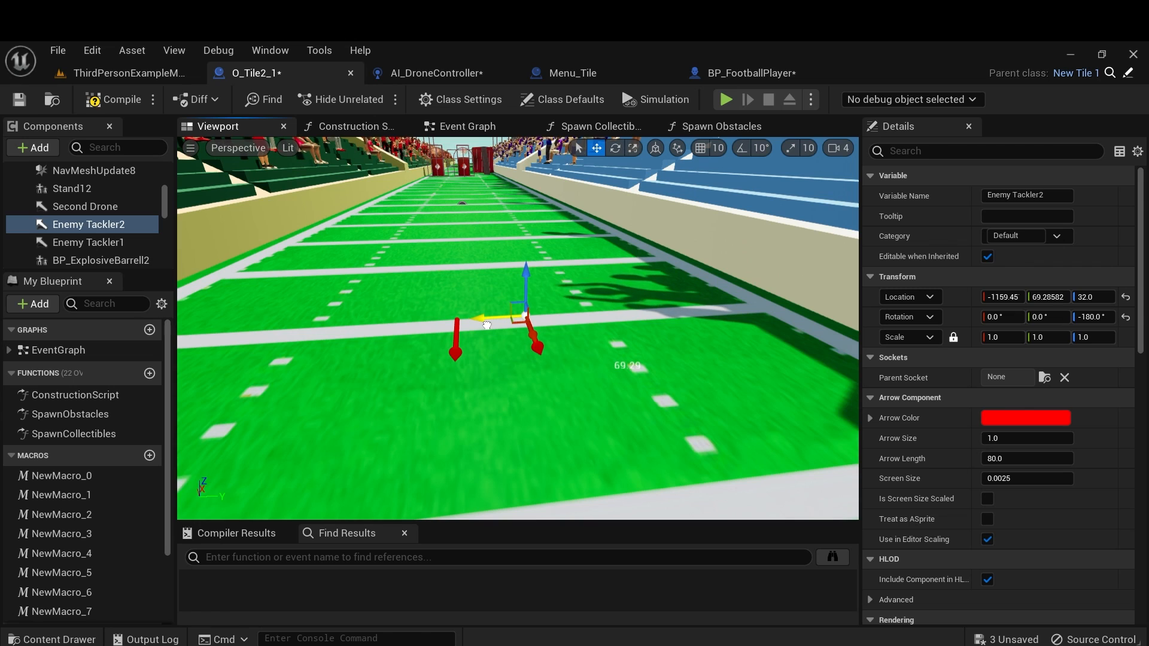
key("e")
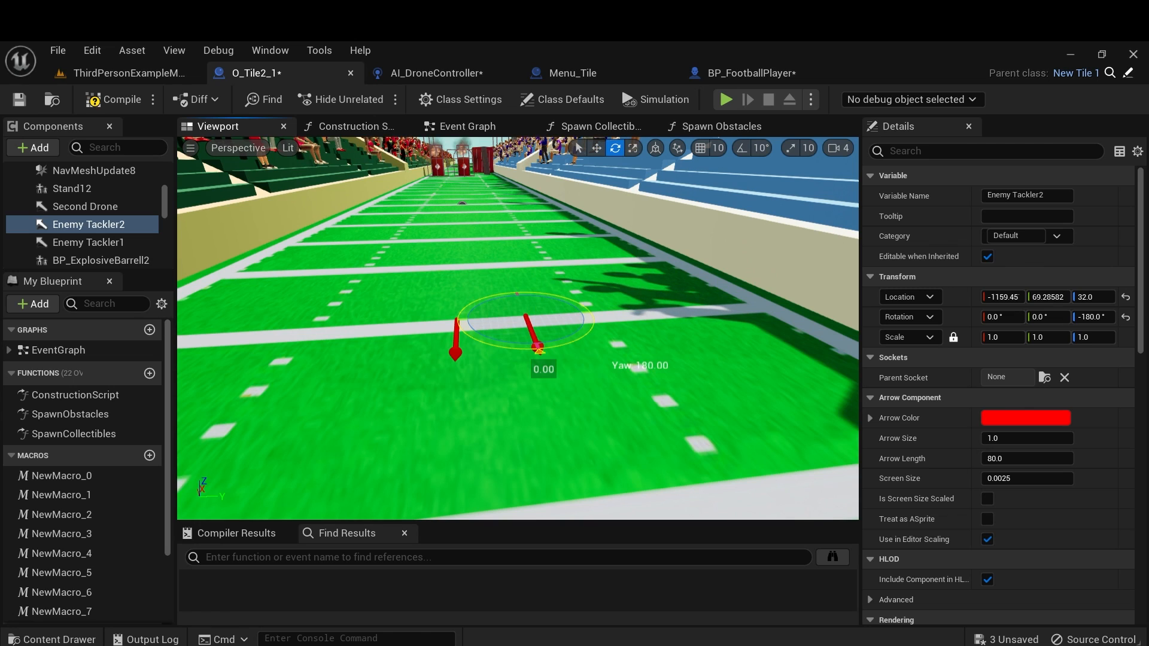
left_click_drag(538, 347, 518, 347)
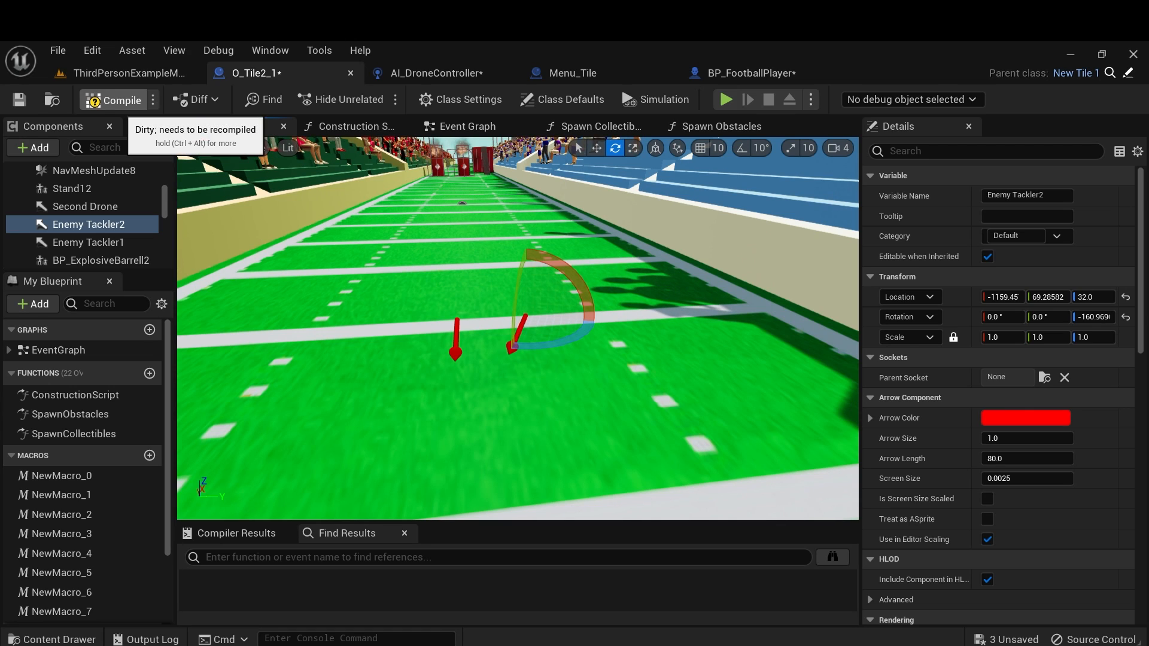
left_click(114, 100)
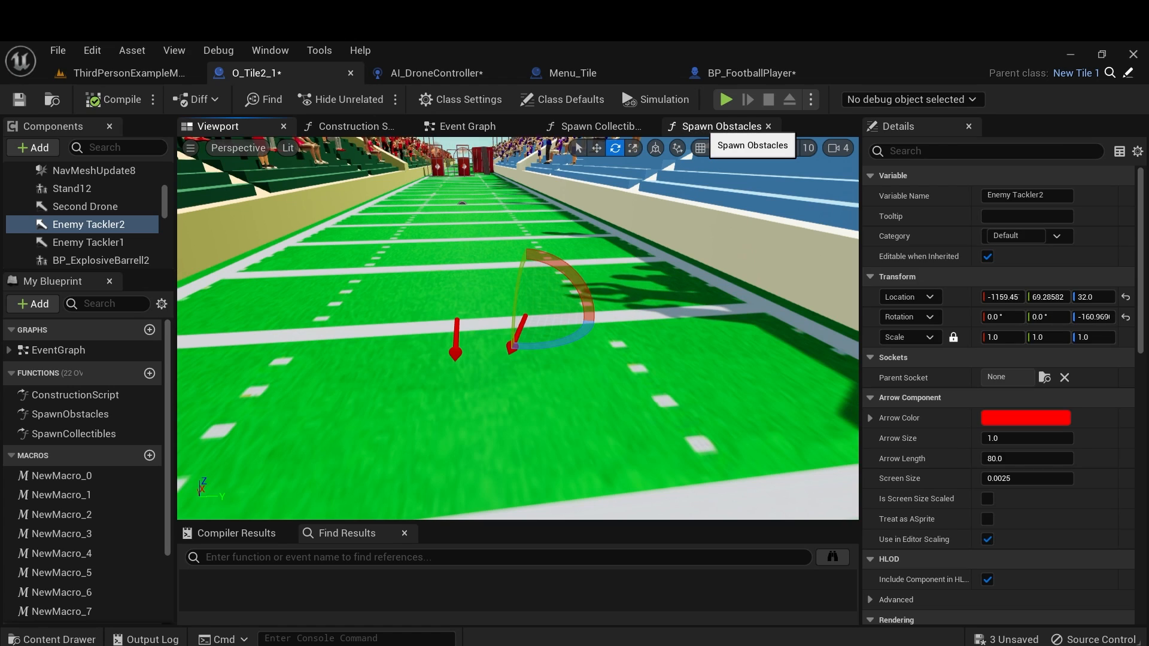
In the Spawn Obstacles function, duplicate the first tackler's SET, Actor Possible 2, Get World Transform and SpawnActor nodes.
left_click(724, 126)
scroll(605, 365, "down", 3)
right_click_drag(594, 381, 542, 377)
left_click_drag(508, 246, 710, 413)
right_click_drag(710, 412, 552, 434)
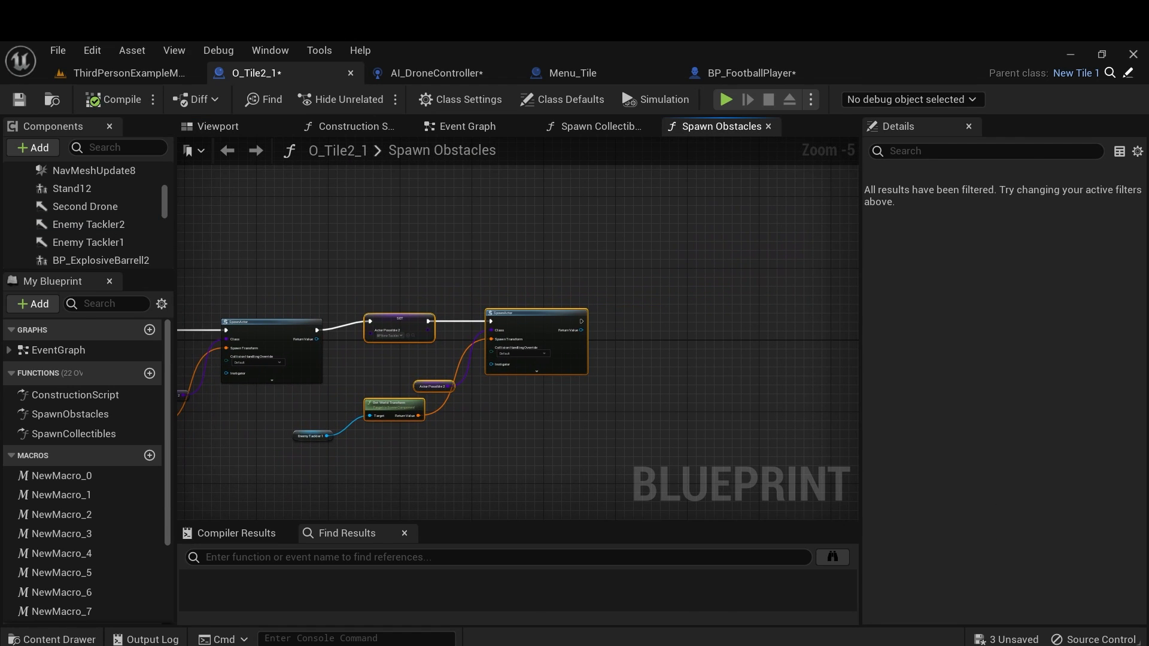
key("ctrl+c")
key("ctrl+v")
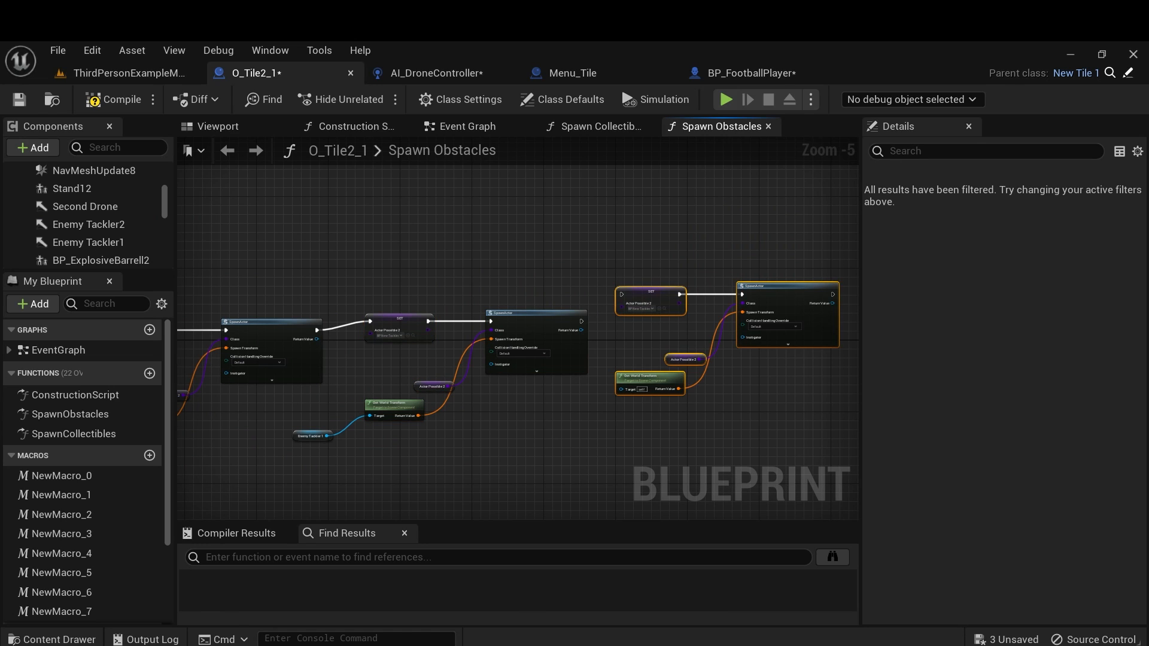
Link the copied tackler nodes after the preceding SpawnActor and feed Enemy Tackler2 into their Get World Transform target.
left_click_drag(763, 287, 763, 323)
left_click_drag(582, 322, 621, 330)
left_click(89, 224)
left_click_drag(89, 224, 621, 425)
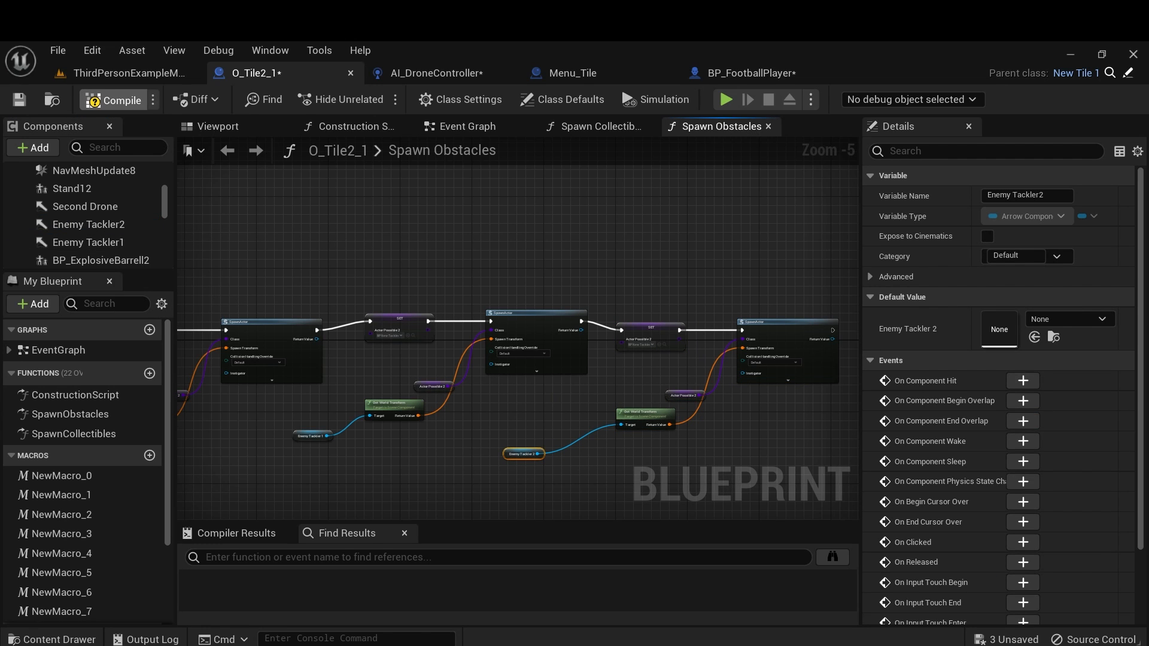
Play-test the ThirdPersonExampleMap level, steering the runner past the spawned tacklers and obstacles, and stop the session.
left_click(123, 72)
left_click(338, 99)
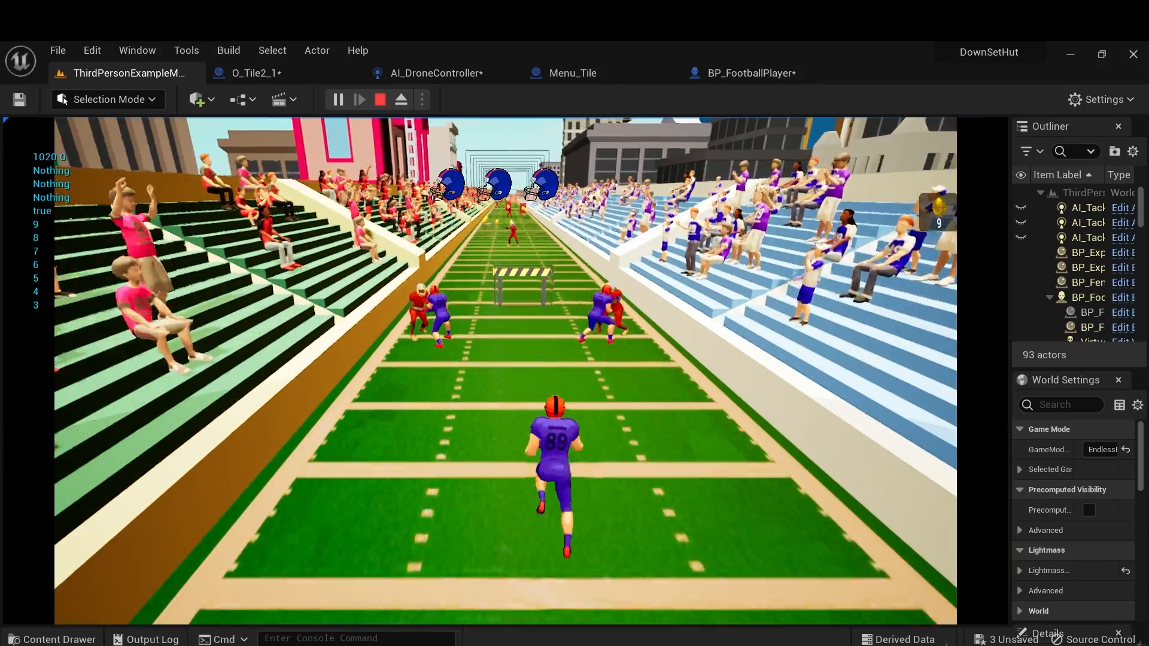
key("space")
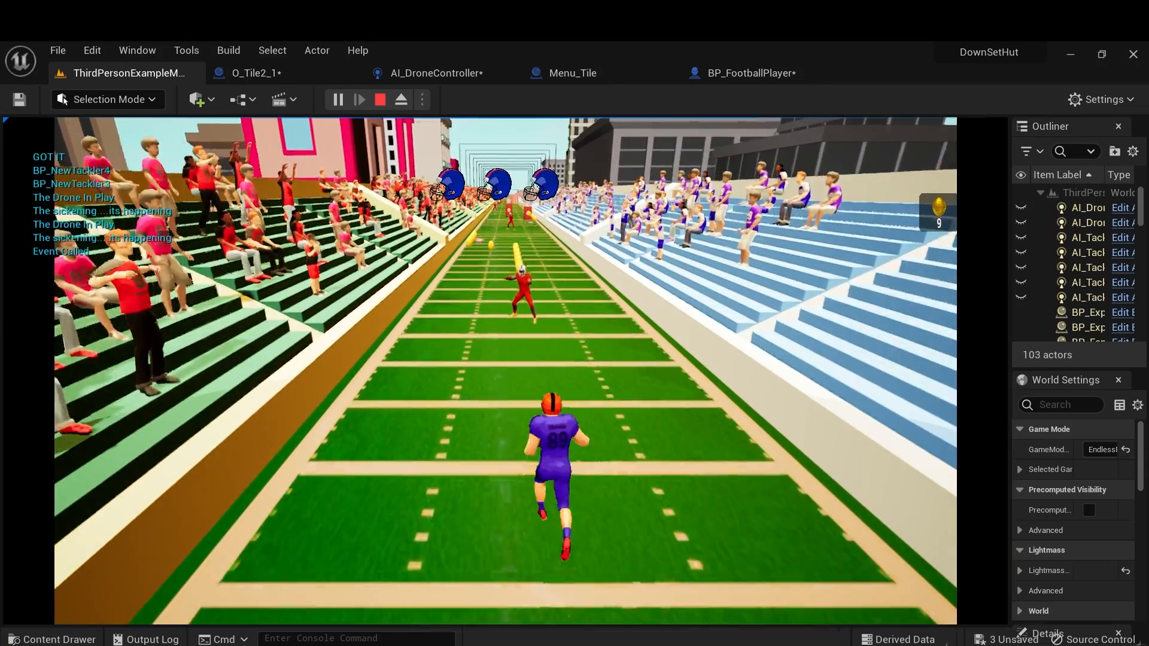
key("a")
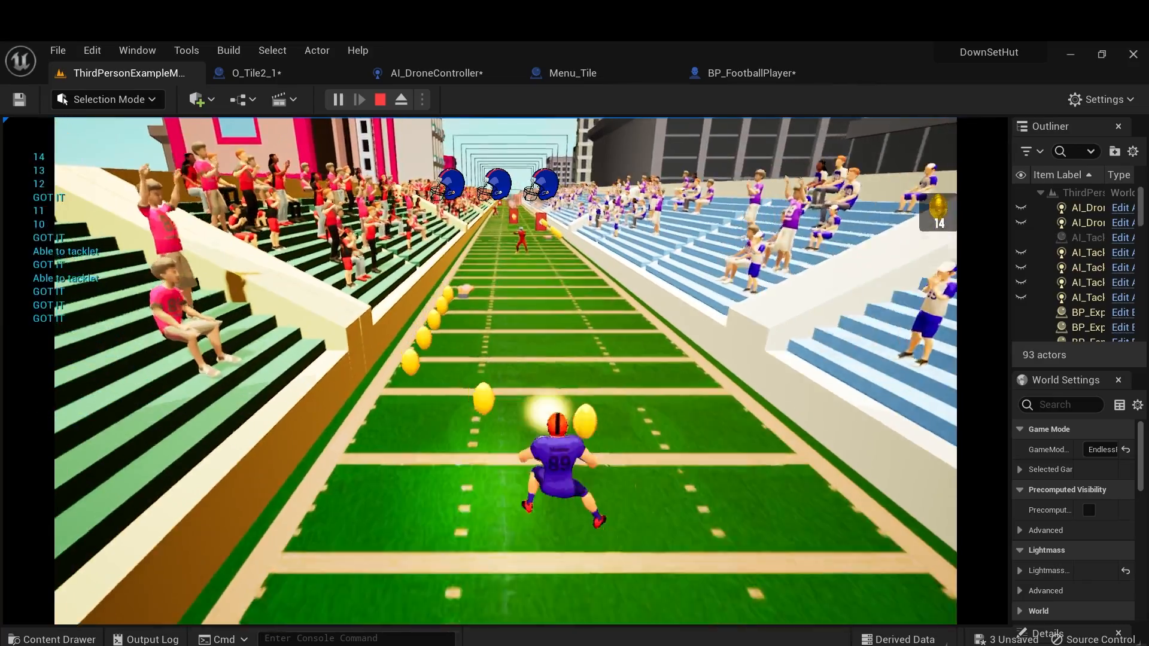
key("d")
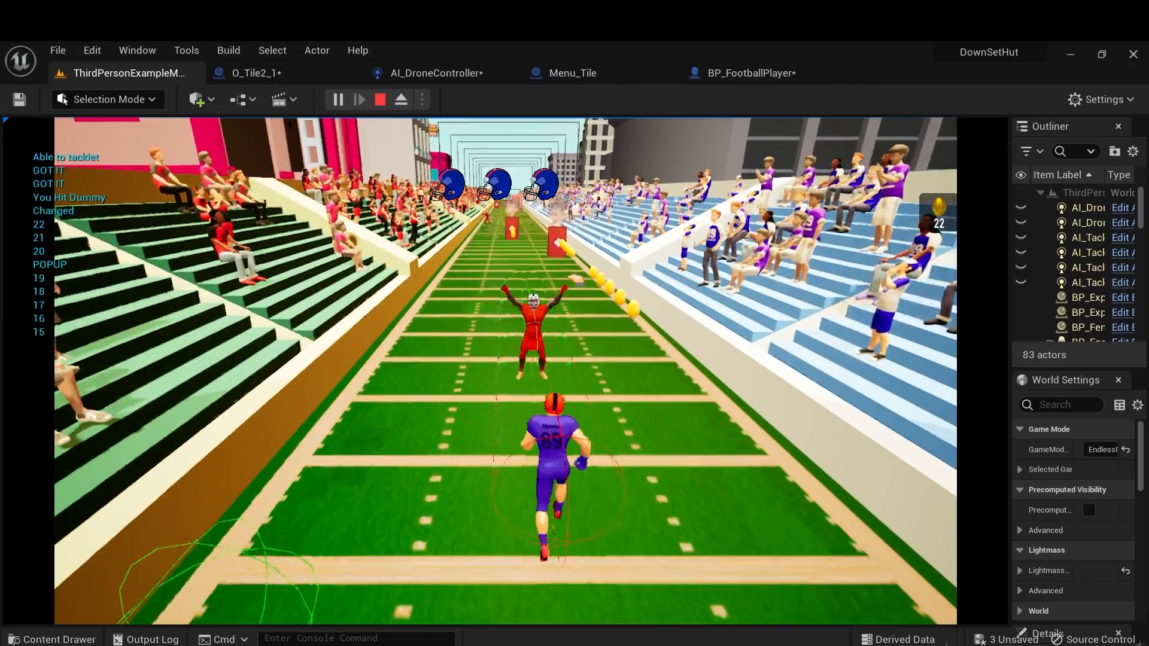
key("d")
key("a")
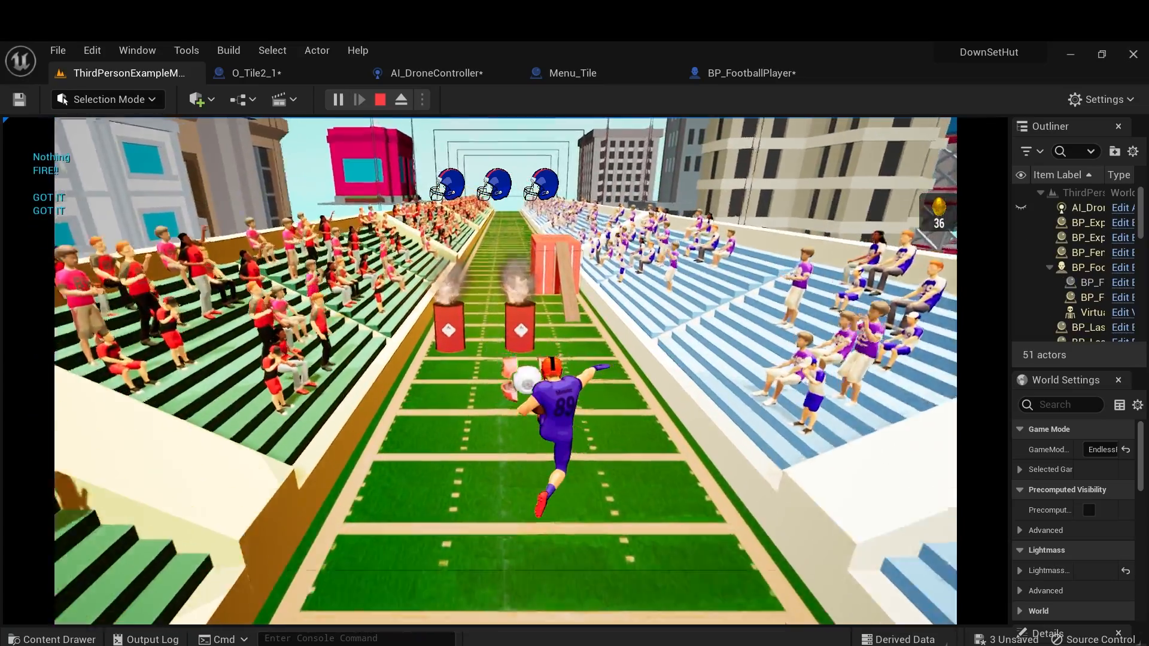
key("d")
key("Escape")
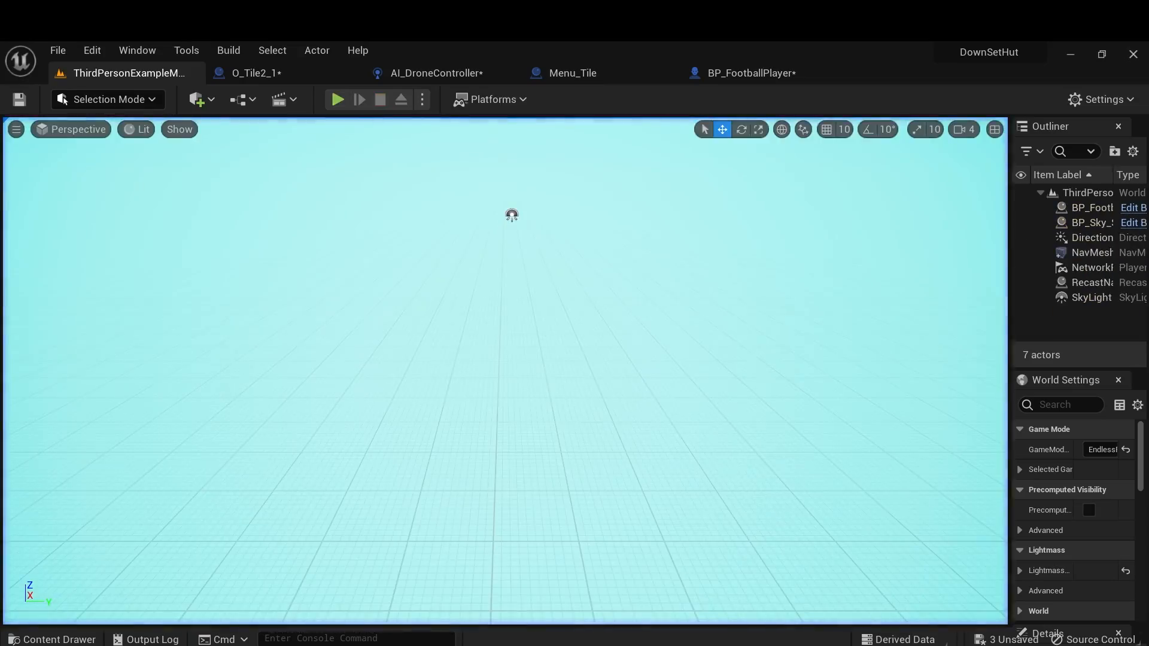
In the O_Tile2_1 viewport, move the Enemy Tackler2 arrow to about -1179 on X and 126 on Y and rotate it to about -146° around Z.
left_click(269, 73)
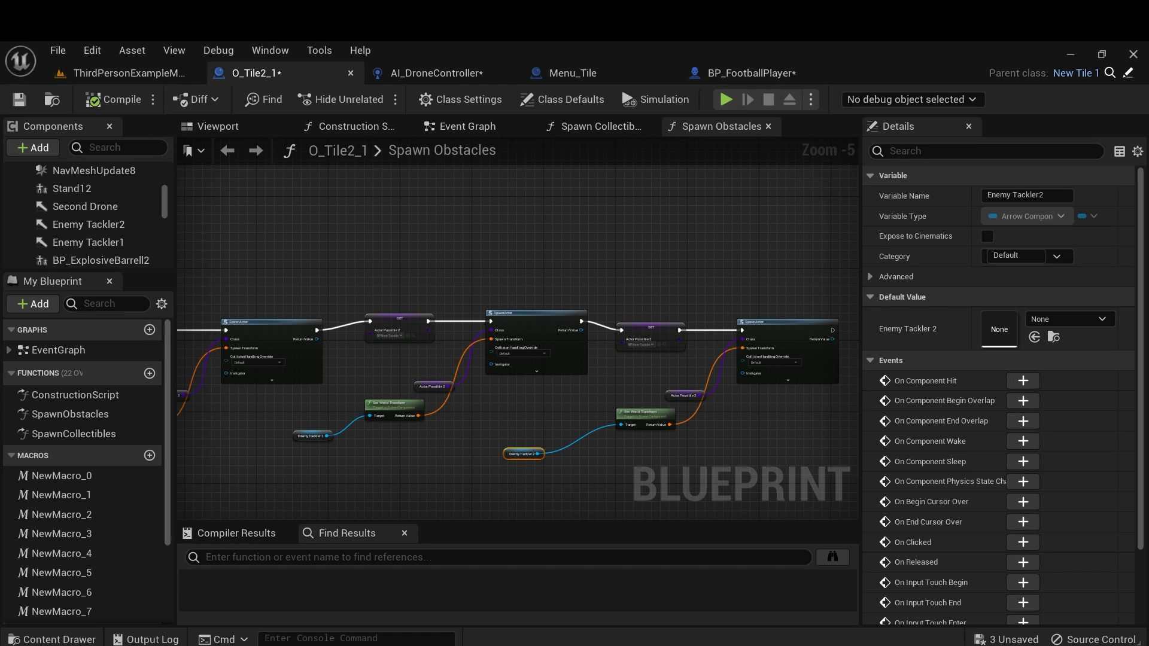
left_click(251, 128)
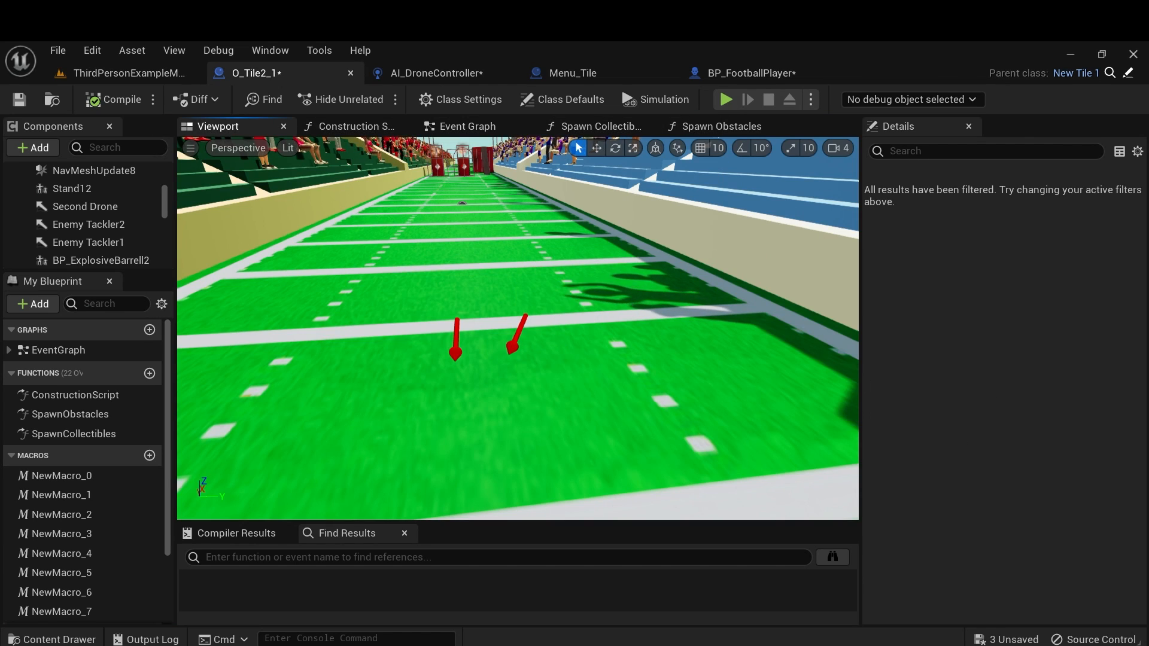
left_click(513, 345)
key("w")
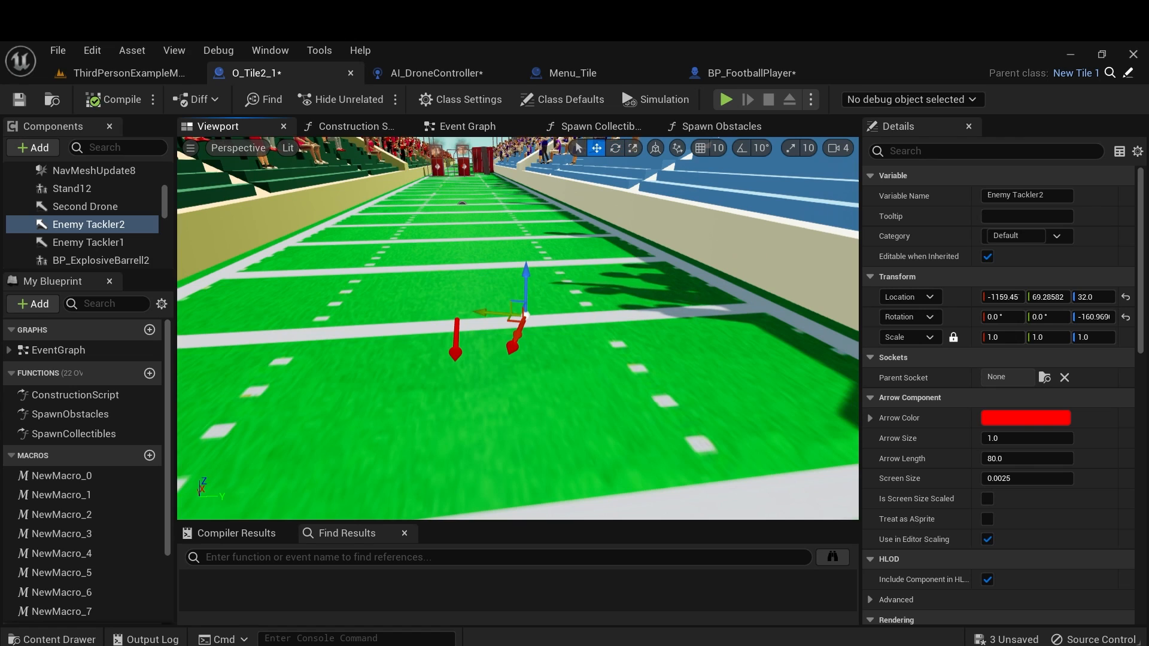
left_click_drag(500, 320, 530, 336)
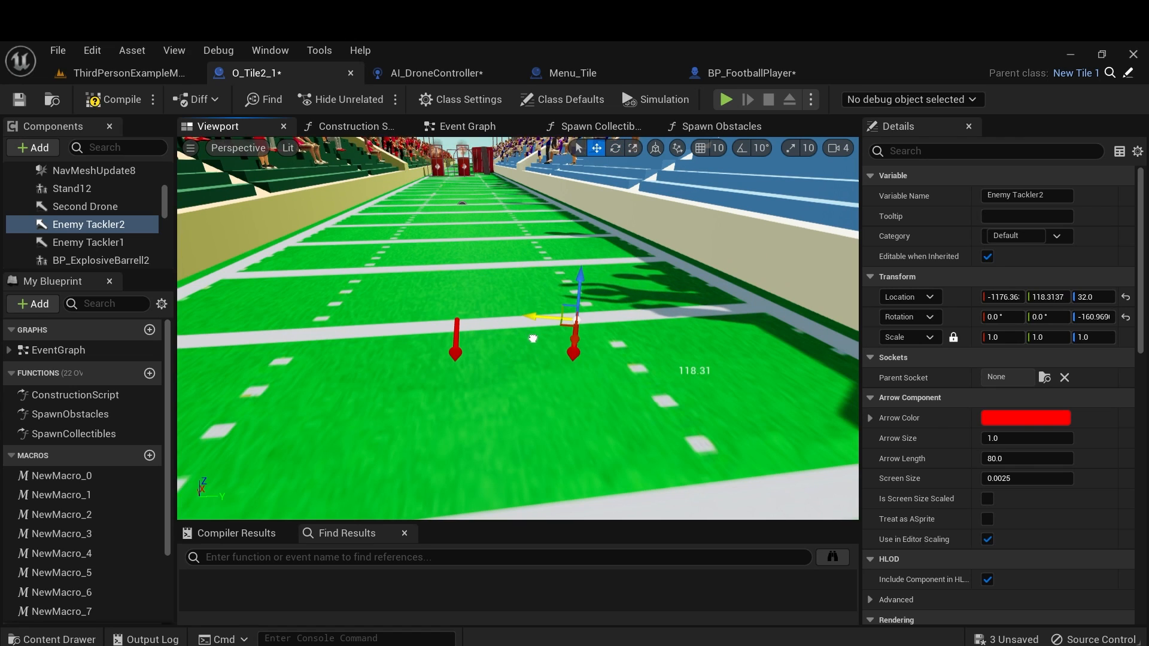
key("e")
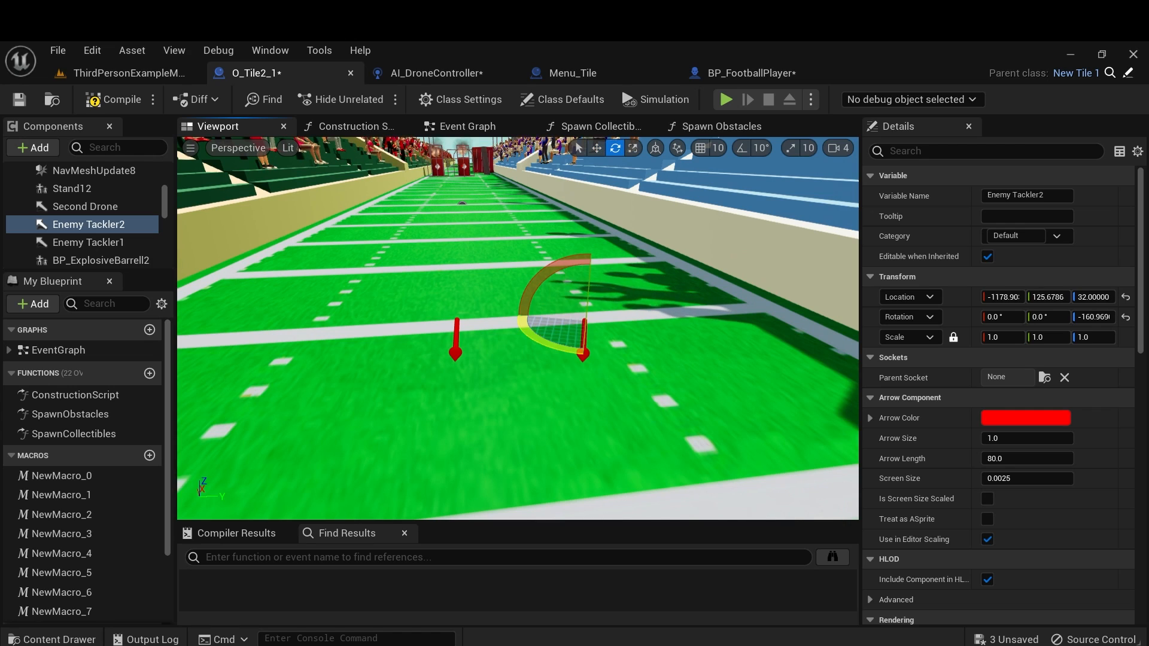
left_click_drag(540, 344, 542, 345)
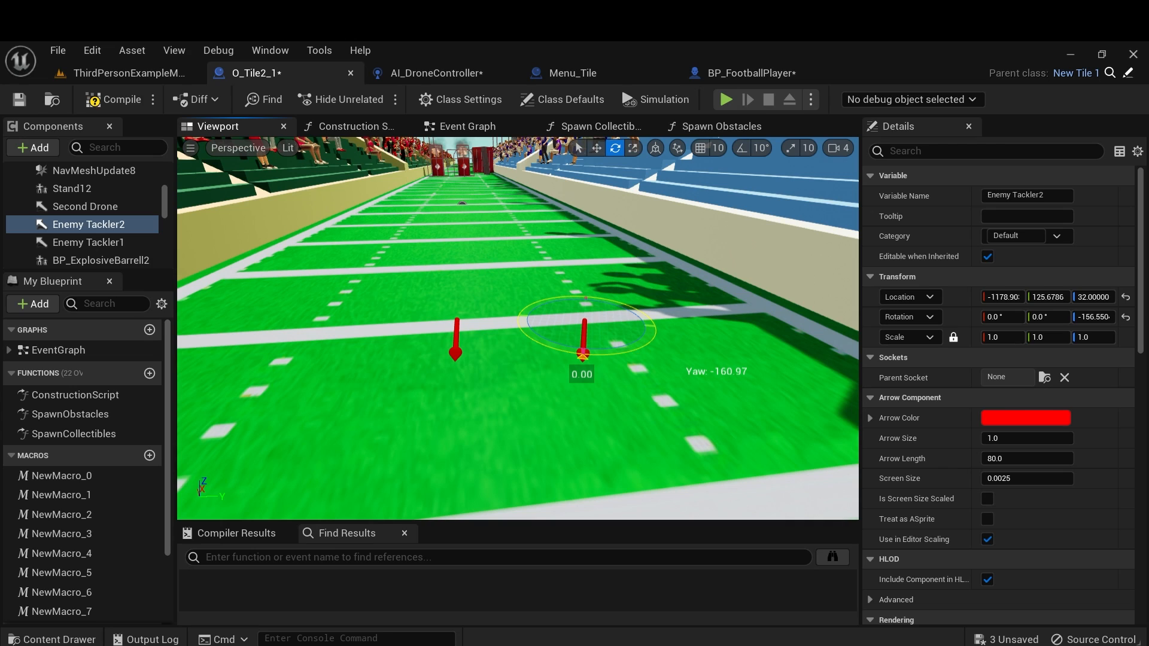
left_click_drag(542, 345, 529, 339)
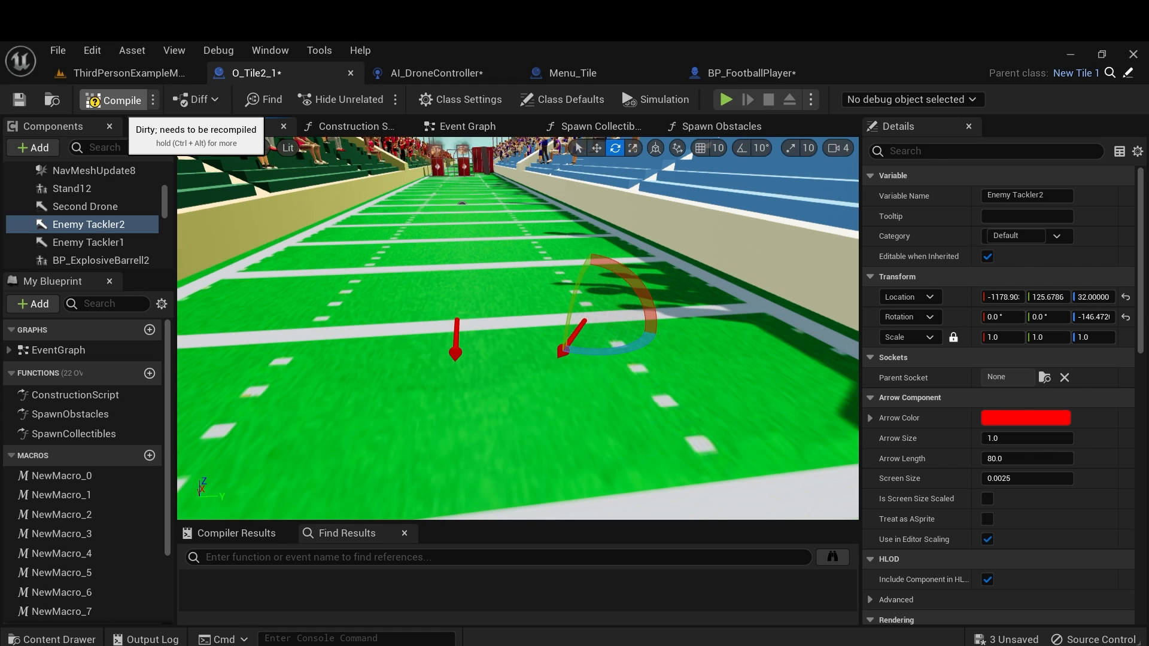
Play-test the level twice to check how the tacklers spawn with the repositioned Enemy Tackler2 arrow, stopping each run.
left_click(129, 72)
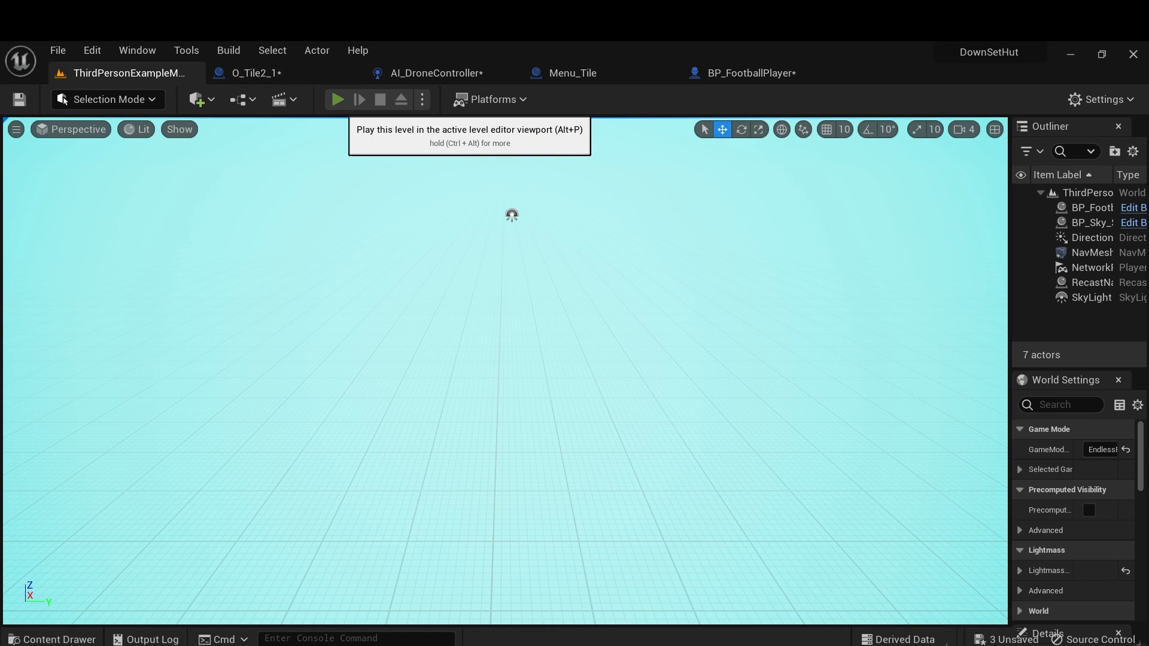
left_click(338, 99)
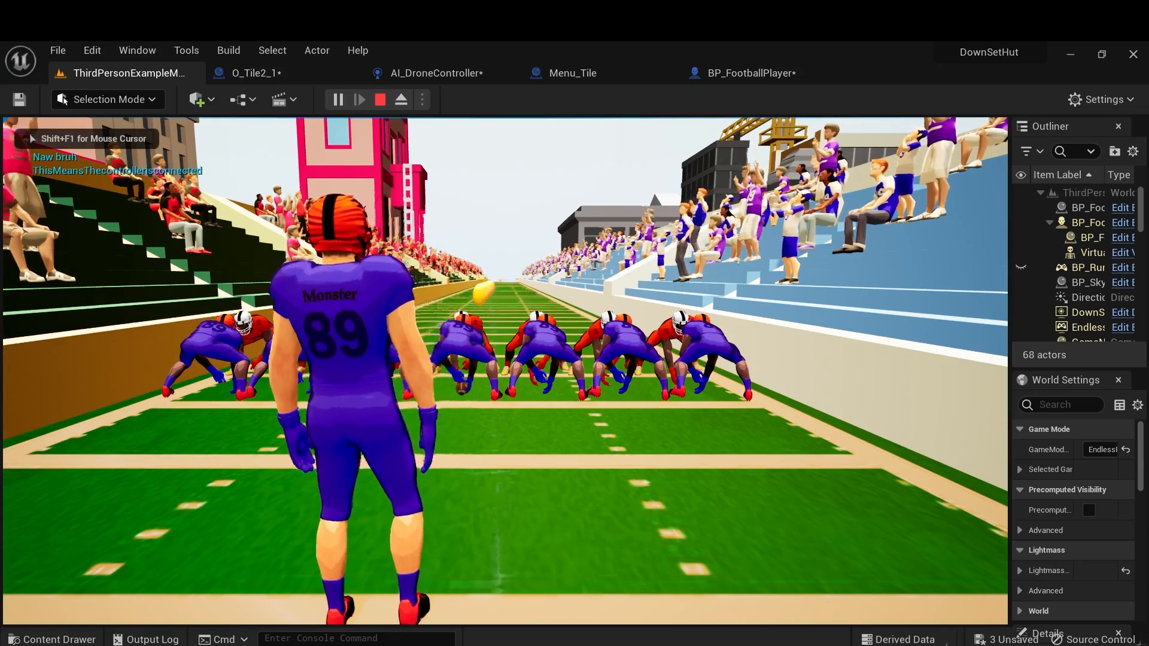
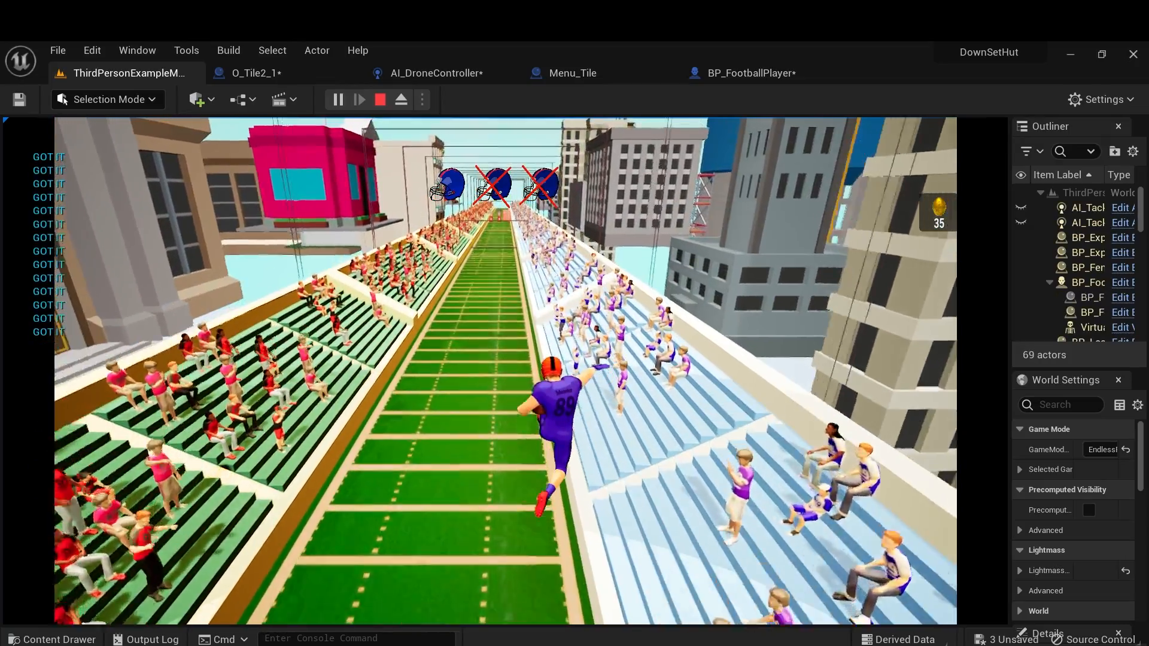
key("Escape")
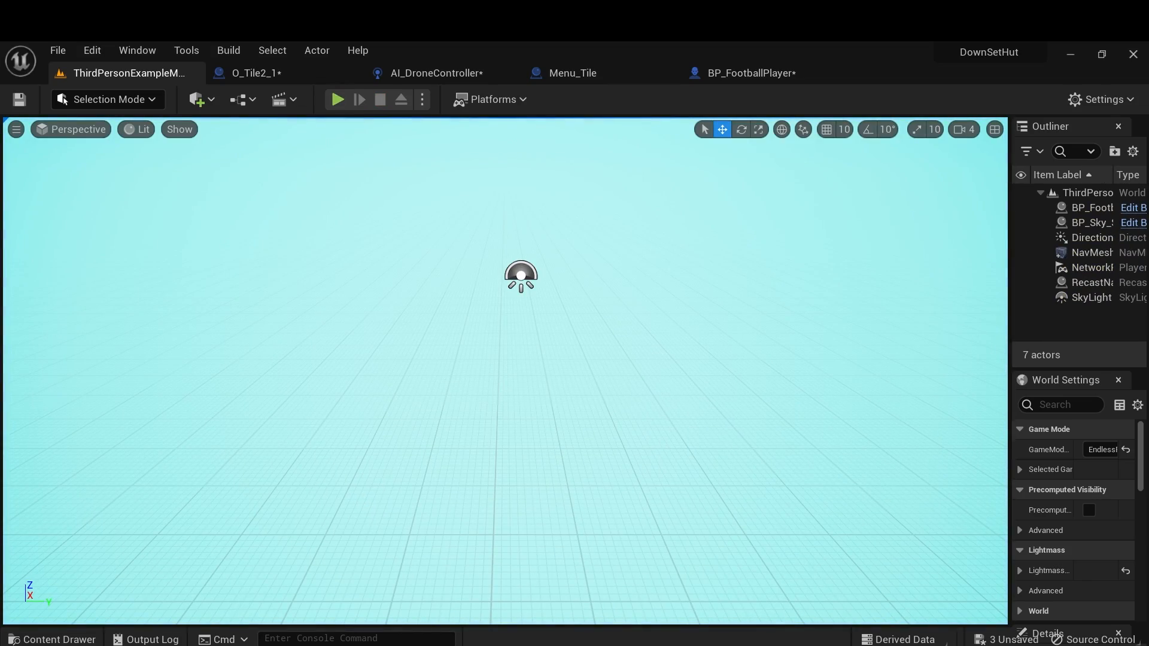
left_click(338, 100)
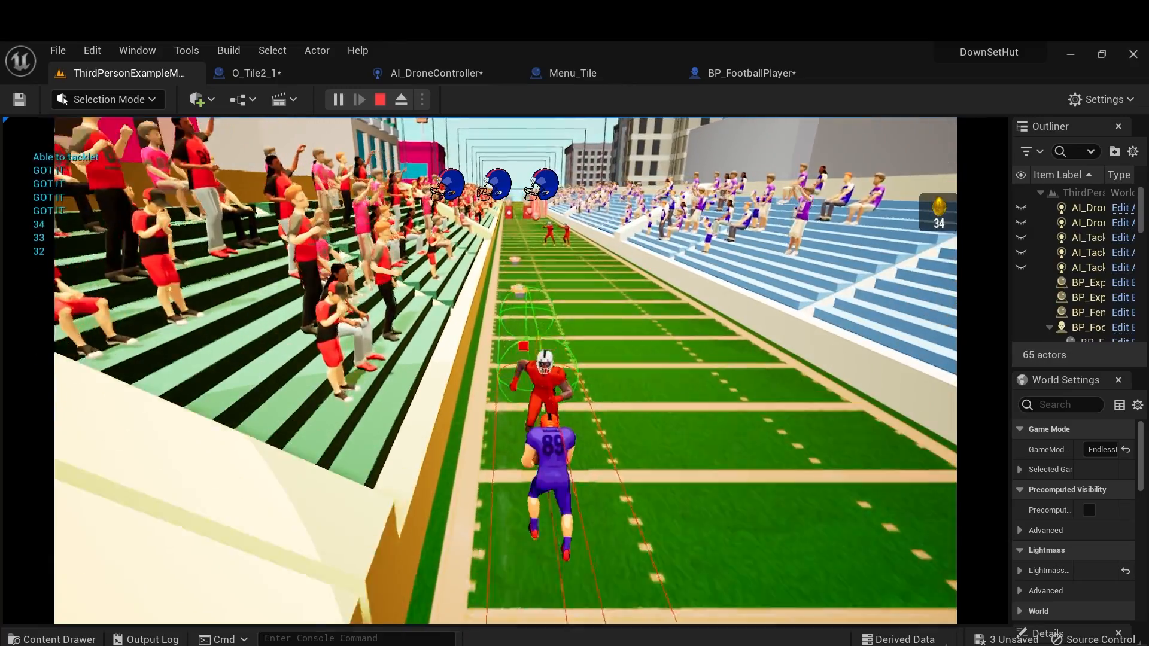
key("d")
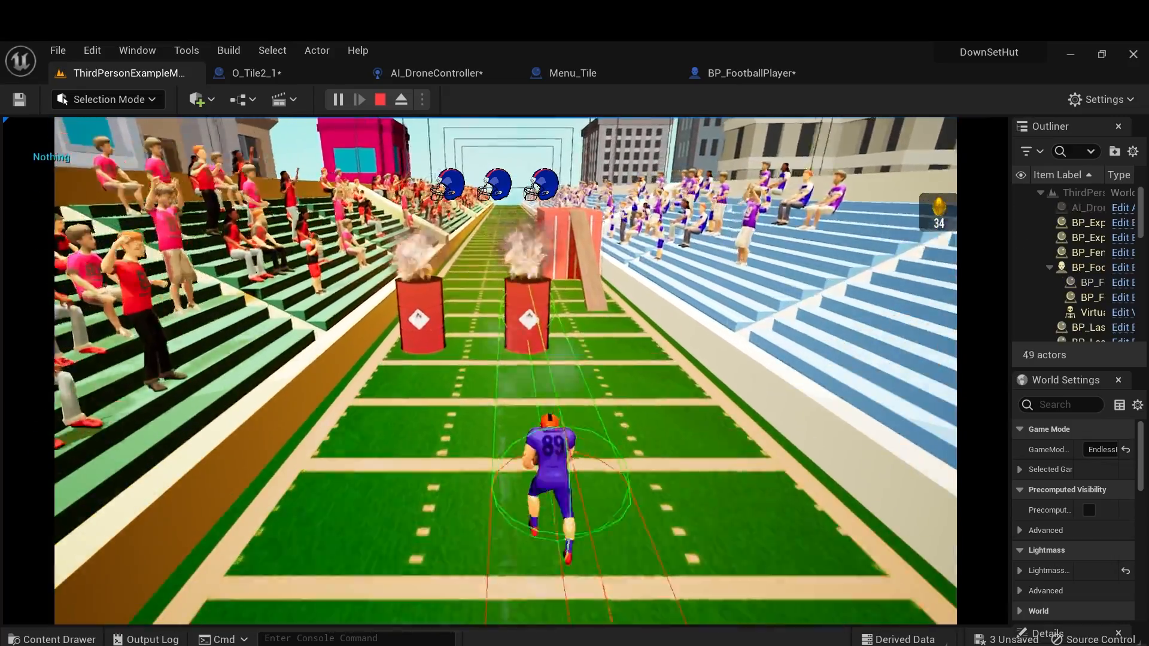
key("Escape")
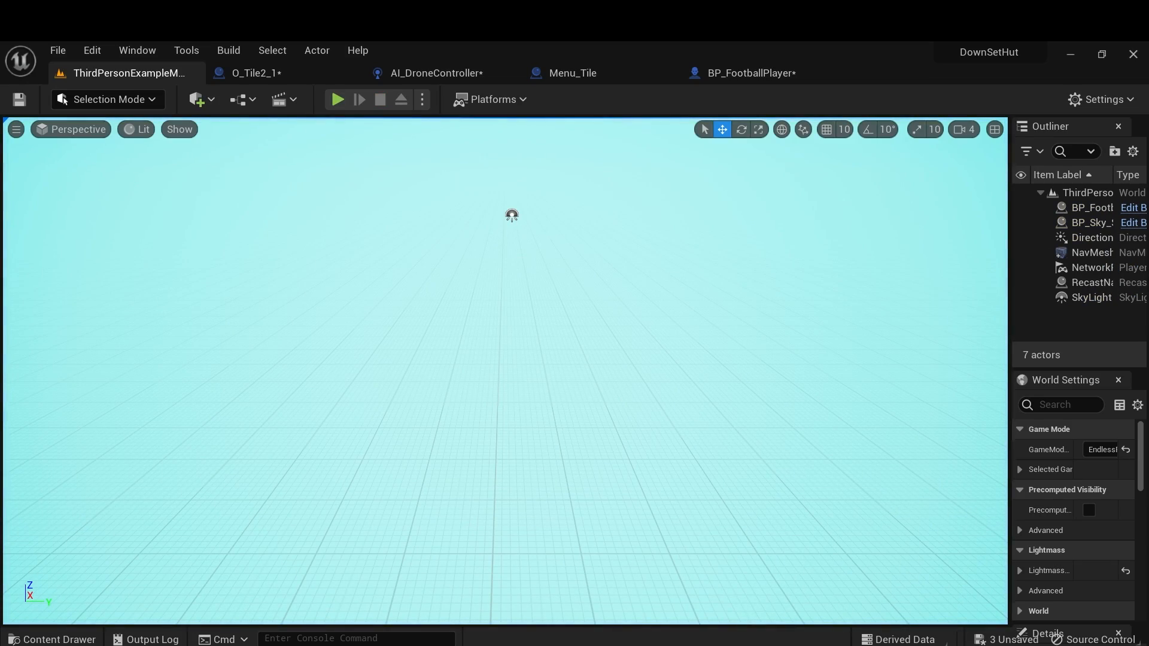
In O_Tile2_1, shift both Enemy Tackler arrows together farther down the field, bringing Enemy Tackler2 to about -1041 on X.
left_click(257, 73)
left_click_drag(518, 359, 521, 395)
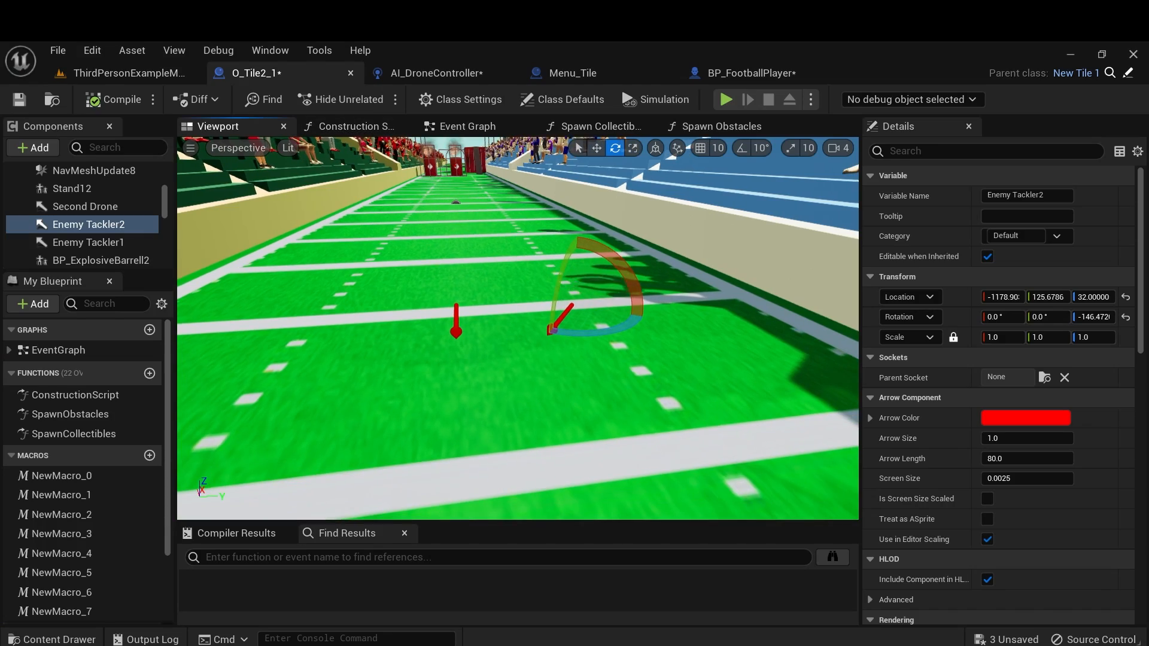
left_click(456, 330)
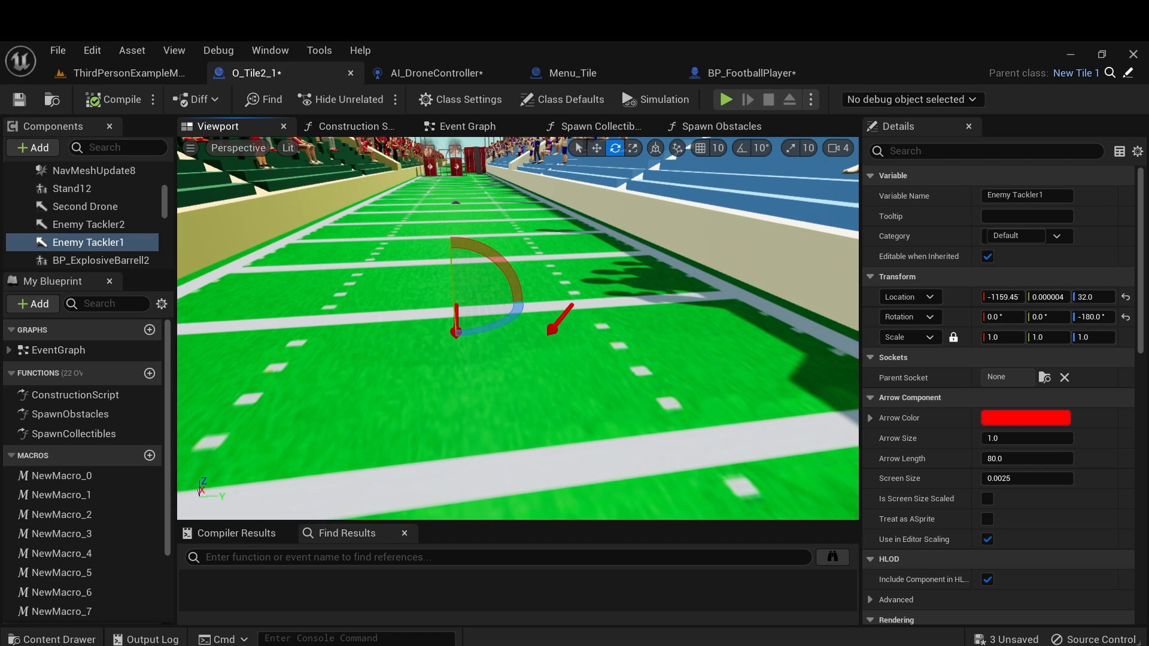
left_click(89, 224, "ctrl")
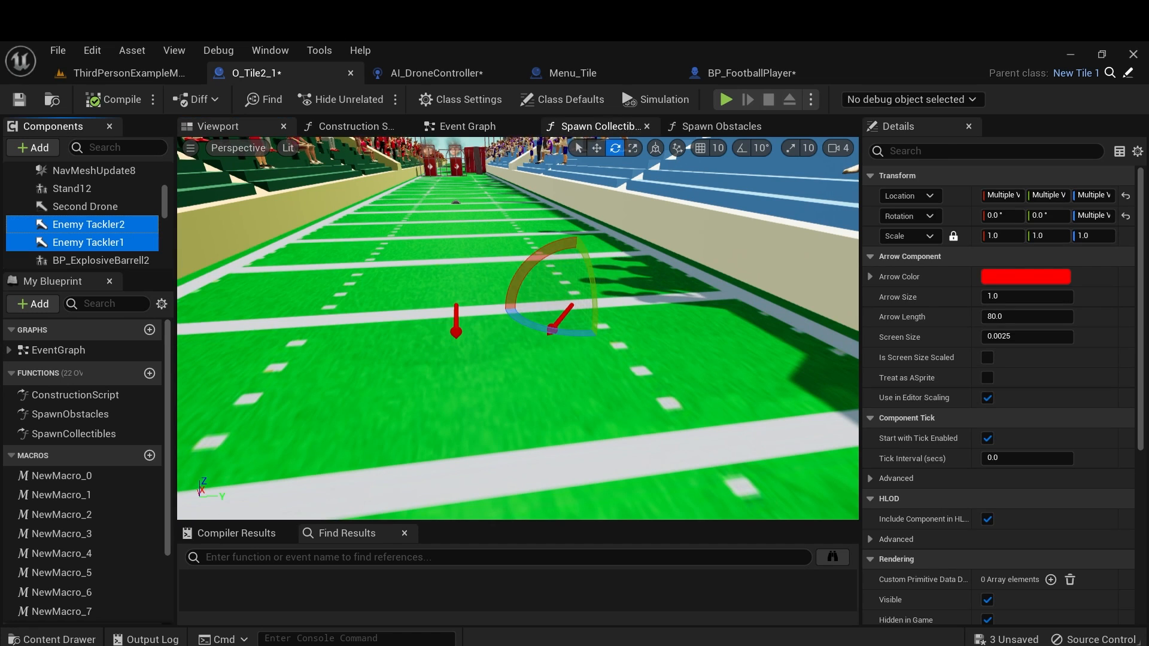
left_click(578, 148)
key("w")
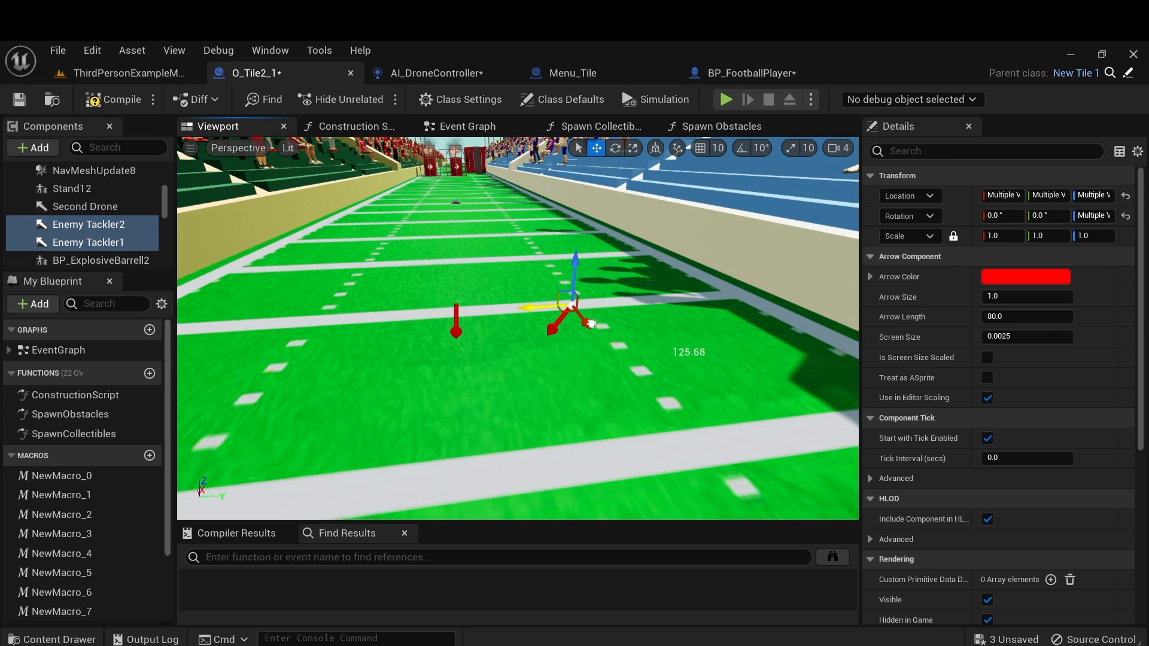
left_click_drag(592, 324, 567, 286)
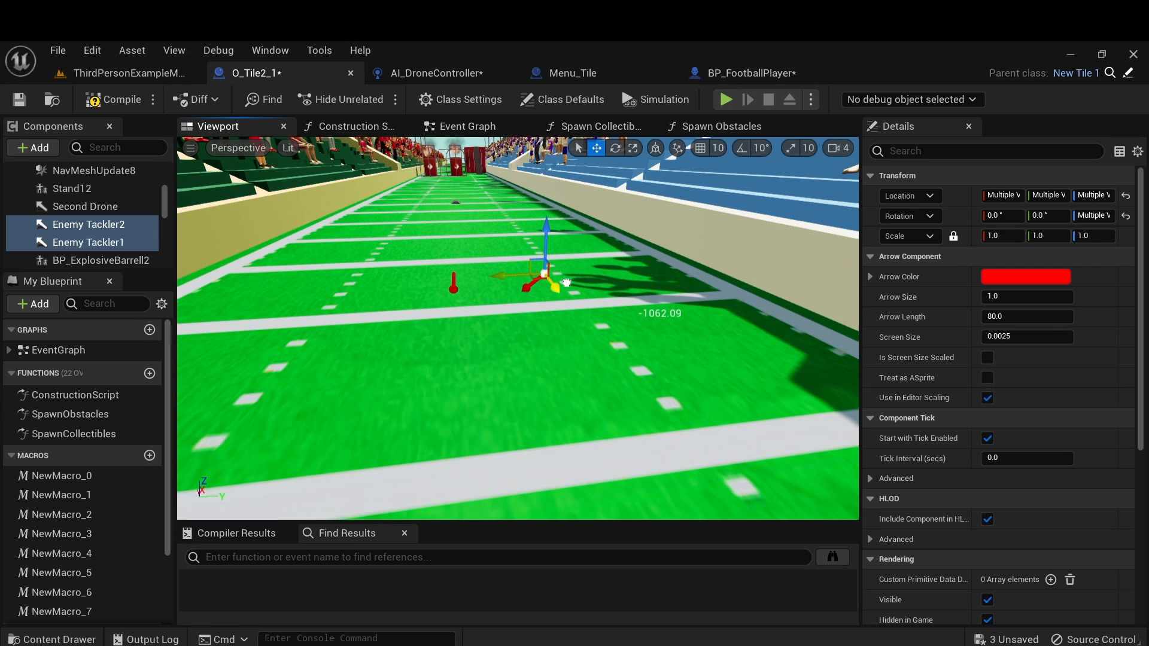
Duplicate the Enemy Tackler2 arrow and move the copy in world space to about -137 on Y.
left_click(113, 225)
left_click(108, 242)
left_click(116, 224)
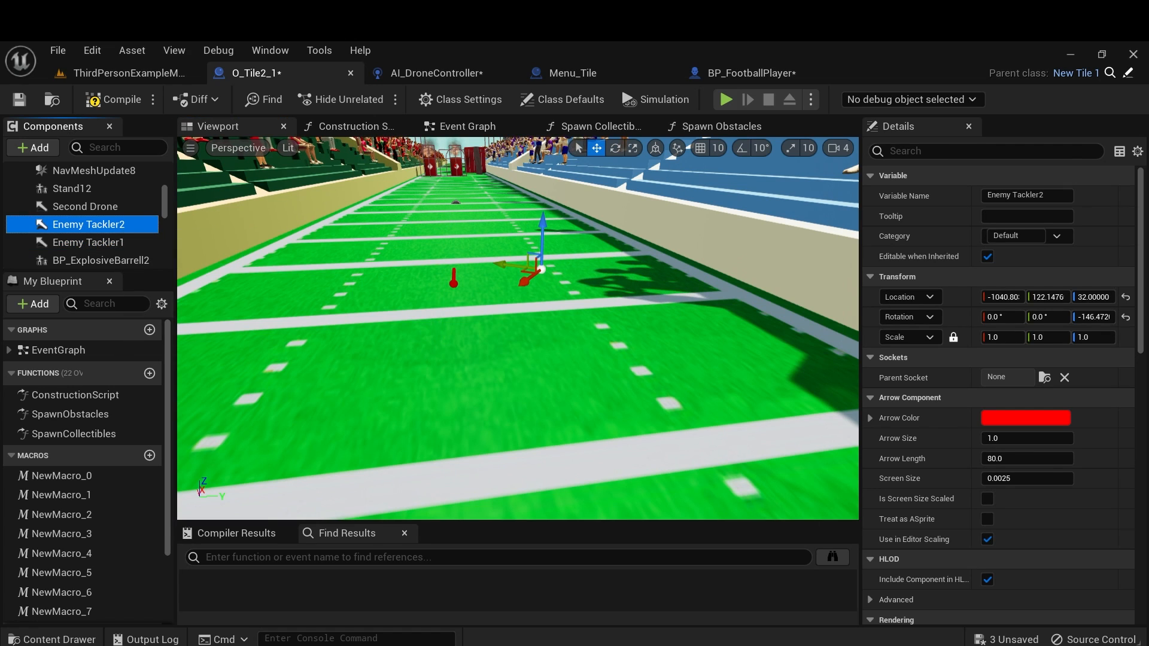
key("ctrl+d")
left_click(118, 225)
left_click(120, 240)
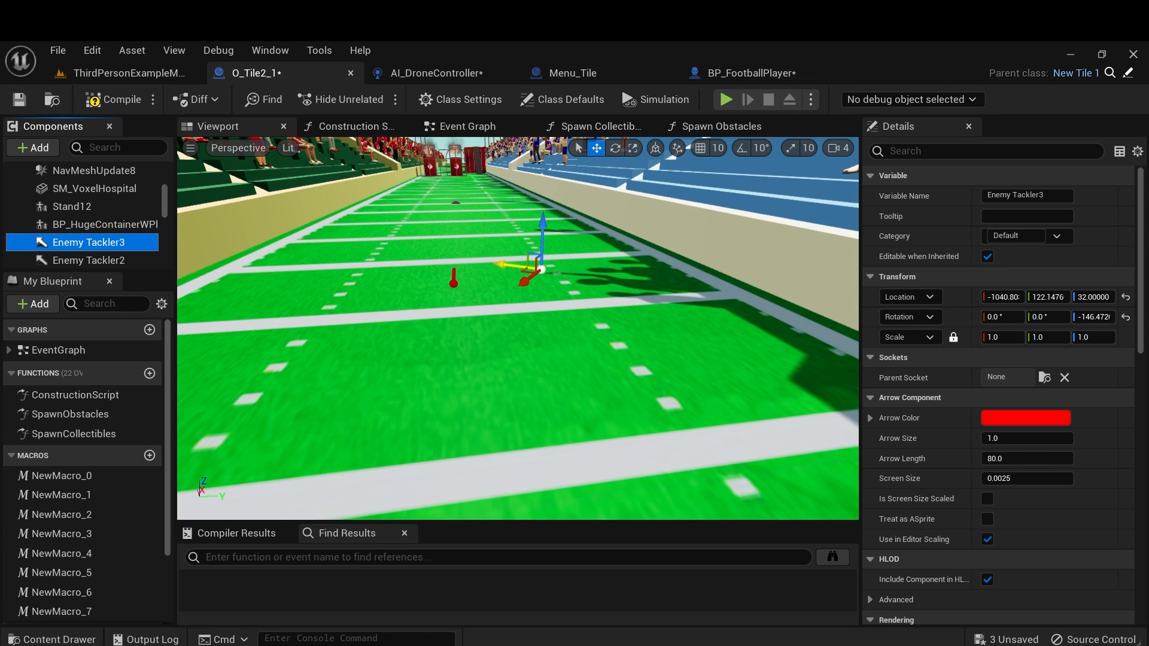
left_click(655, 148)
right_click_drag(518, 328, 494, 329)
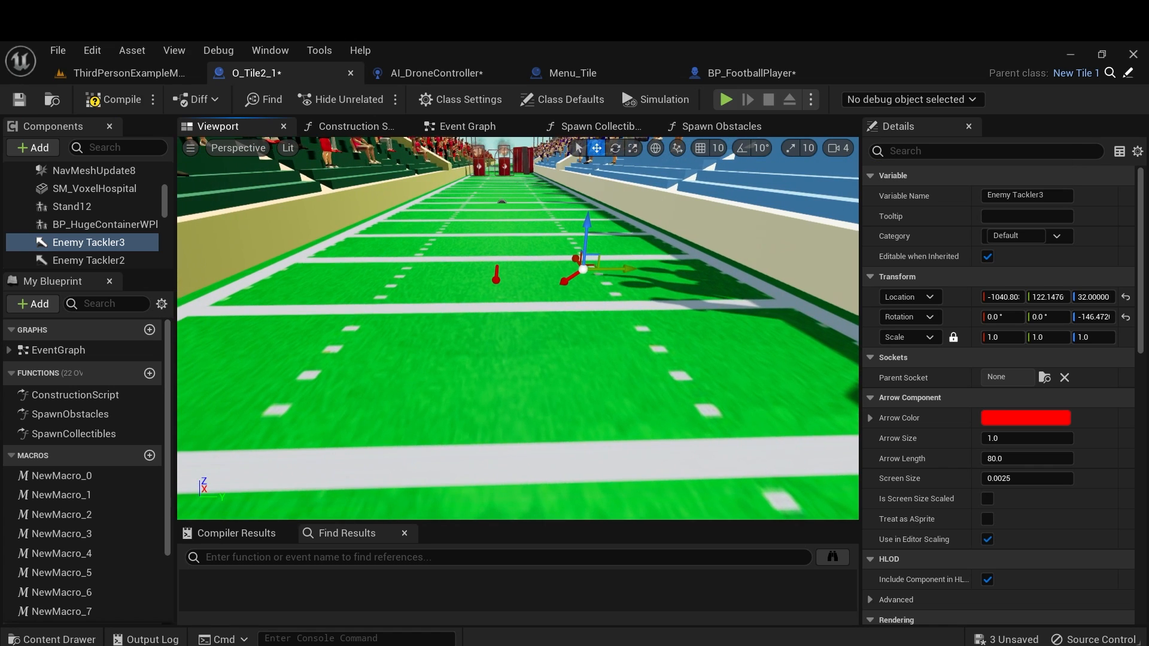
left_click_drag(565, 269, 446, 262)
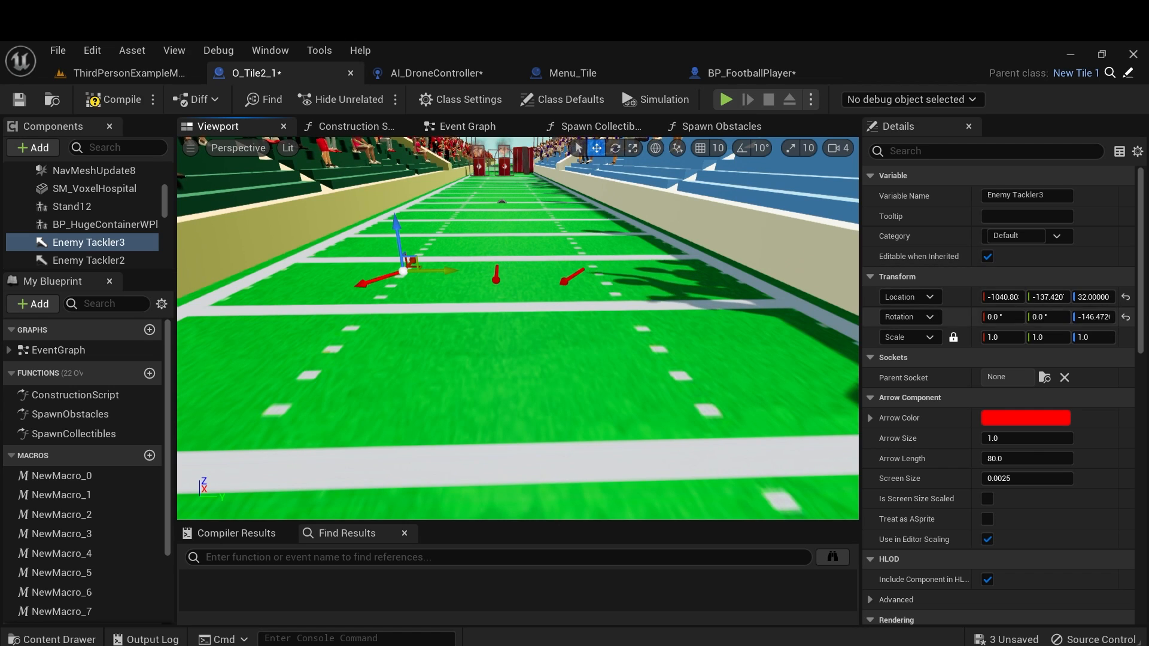
Try several Z rotation values on the Enemy Tackler3 arrow and reset its rotation to 0°.
mouse_move(1093, 317)
left_mouse_down()
mouse_move(1105, 317)
mouse_move(1080, 317)
left_mouse_up()
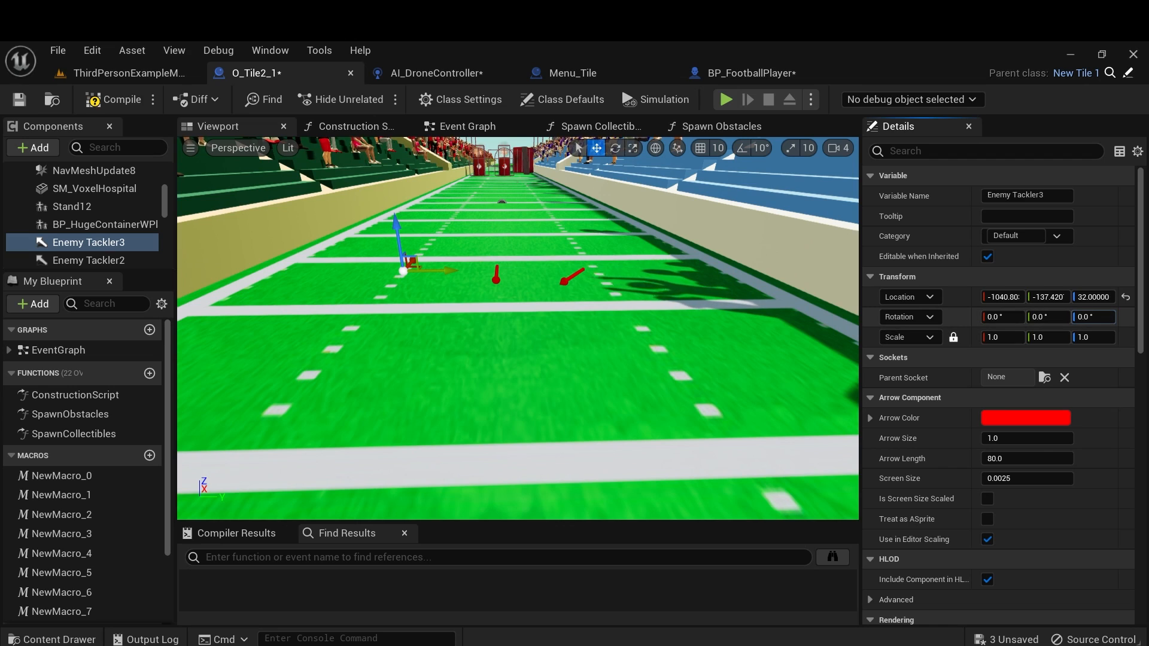
left_click_drag(1088, 317, 1104, 318)
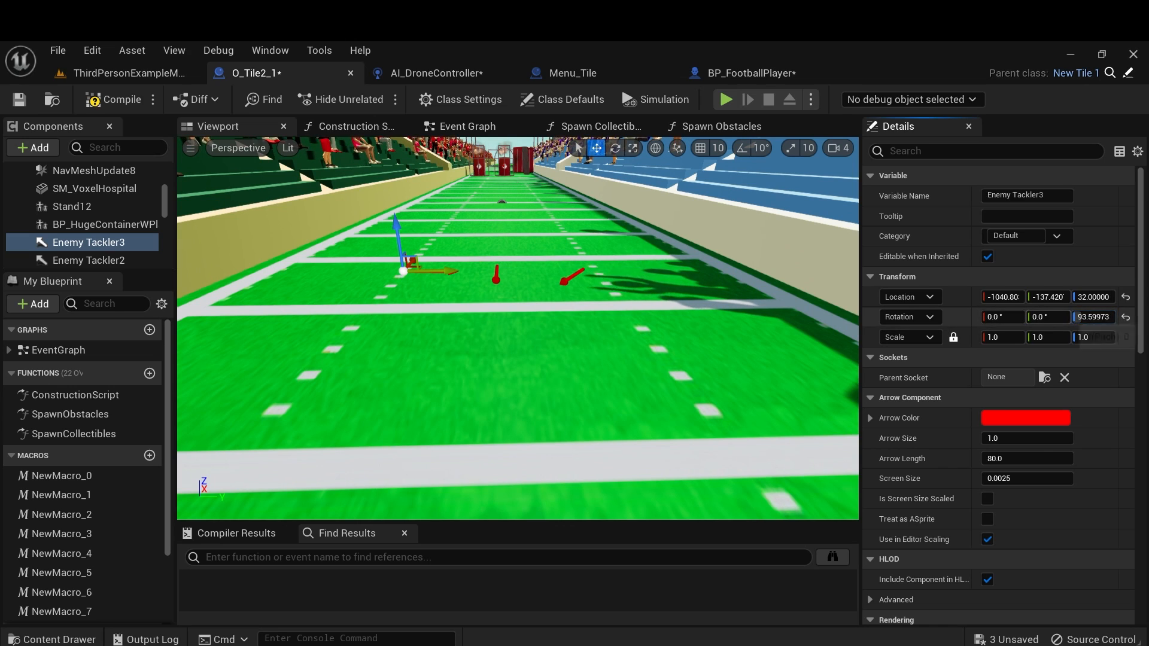
left_click_drag(1085, 317, 1111, 317)
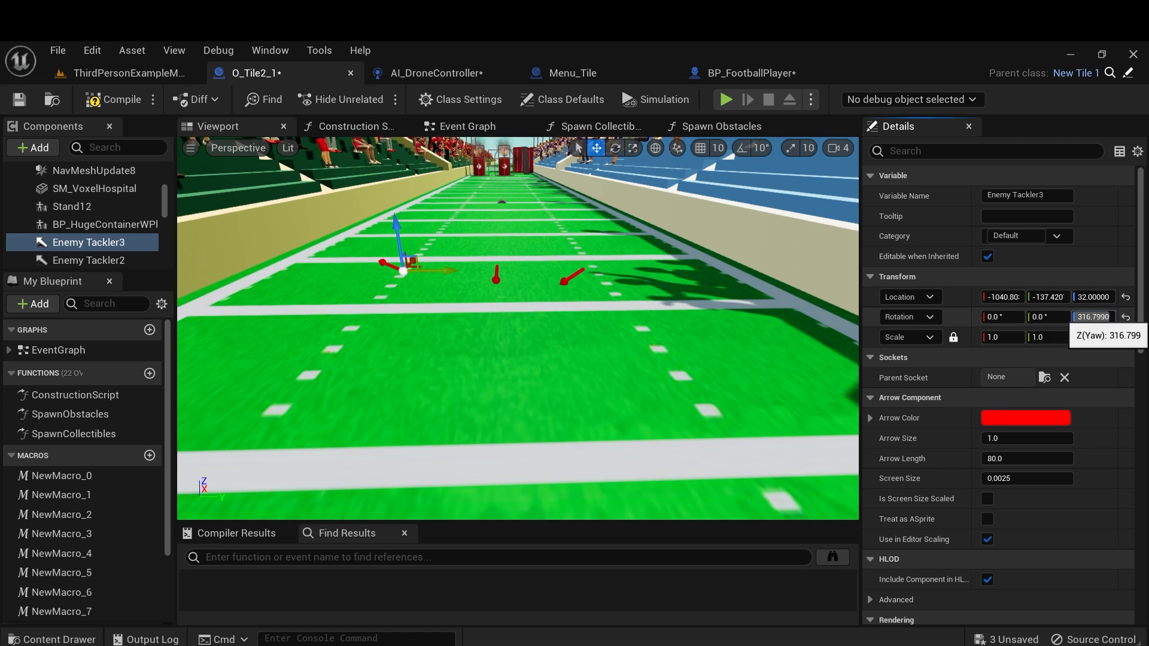
left_click_drag(1105, 317, 1106, 317)
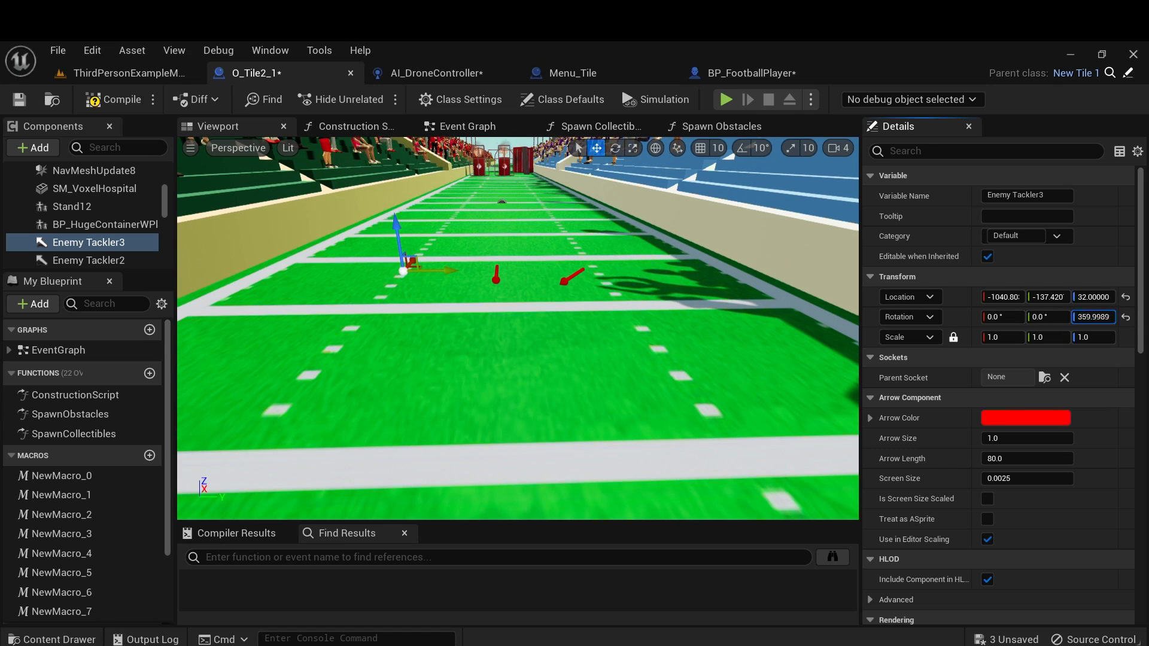
left_click(1126, 317)
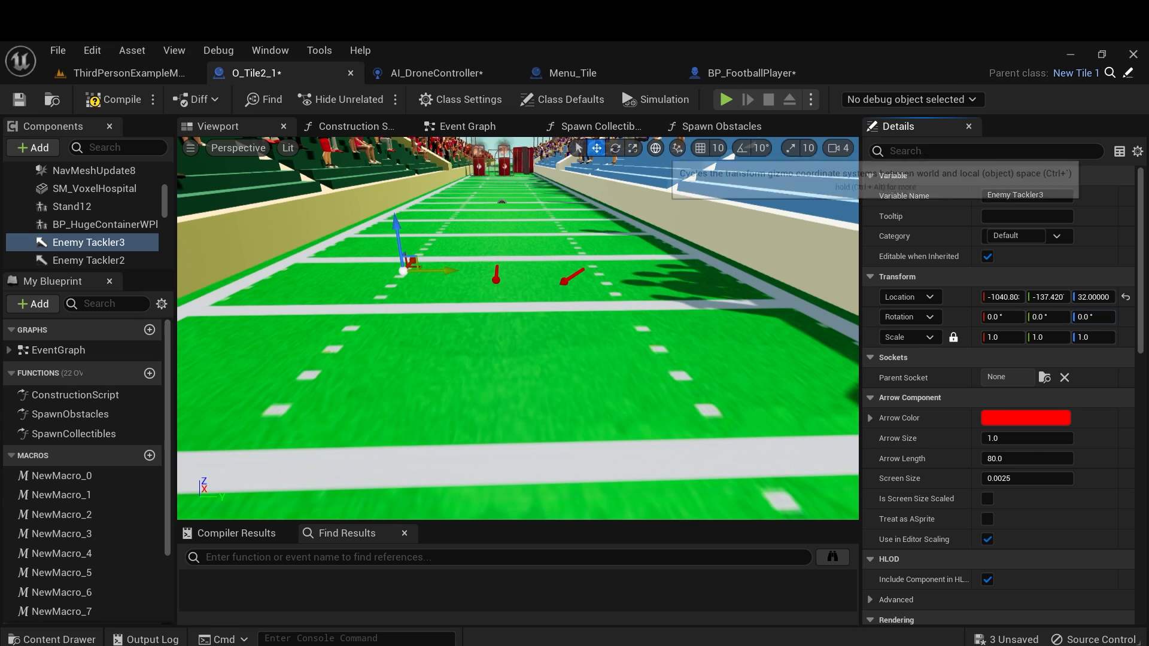
Switch to local space and try Z rotations of about 53°, 45°, 55°, 65° and 100° on the Enemy Tackler3 arrow.
left_click(656, 148)
key("e")
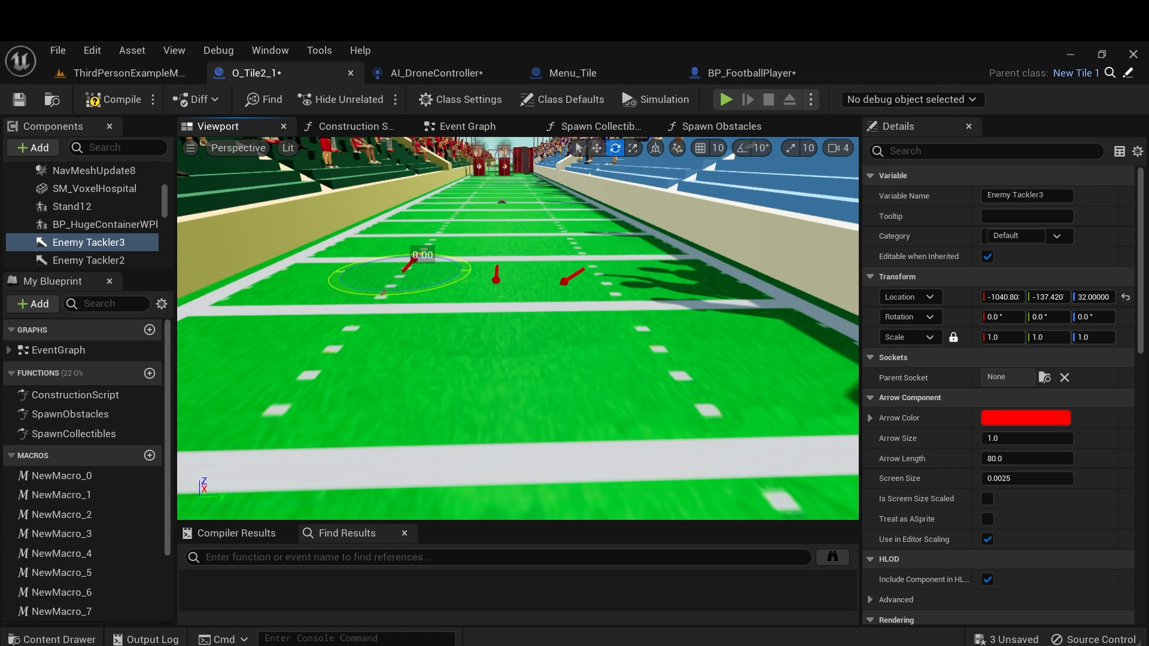
left_click_drag(413, 292, 352, 294)
left_click(1095, 317)
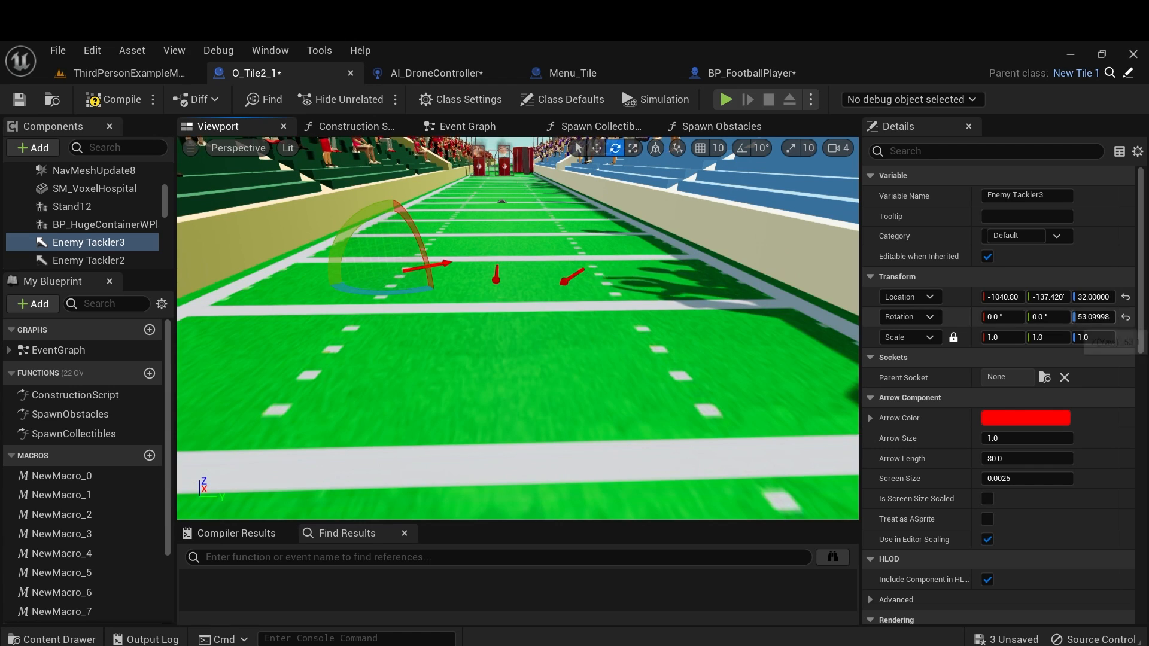
type("45")
key("Return")
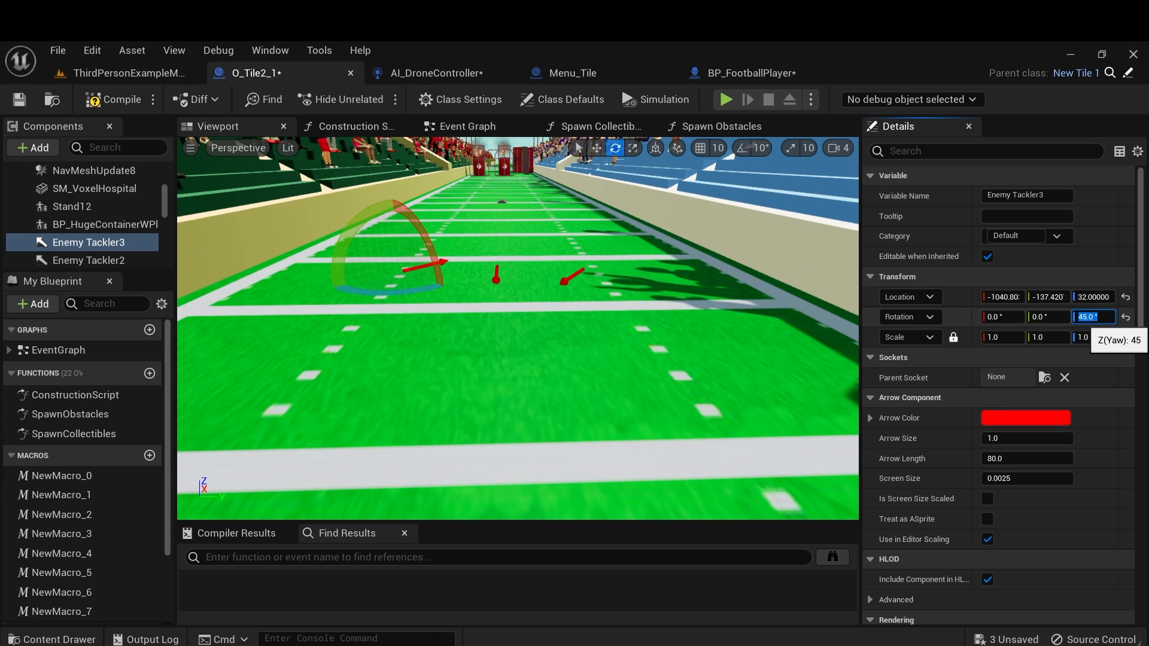
key("Return")
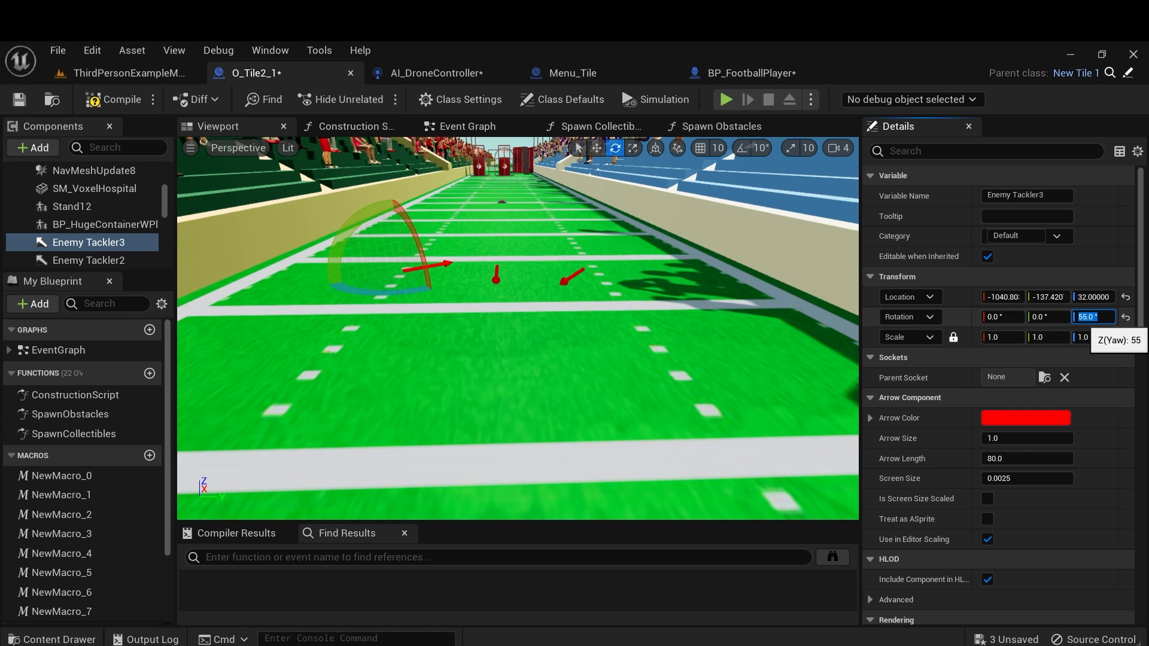
key("Return")
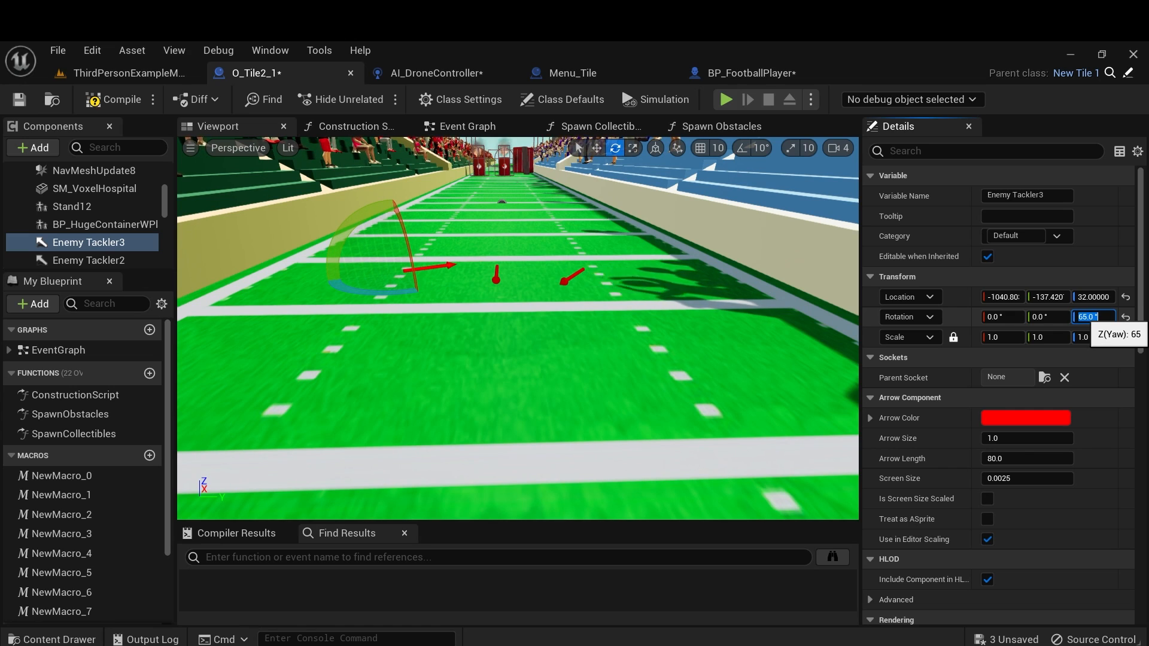
key("Return")
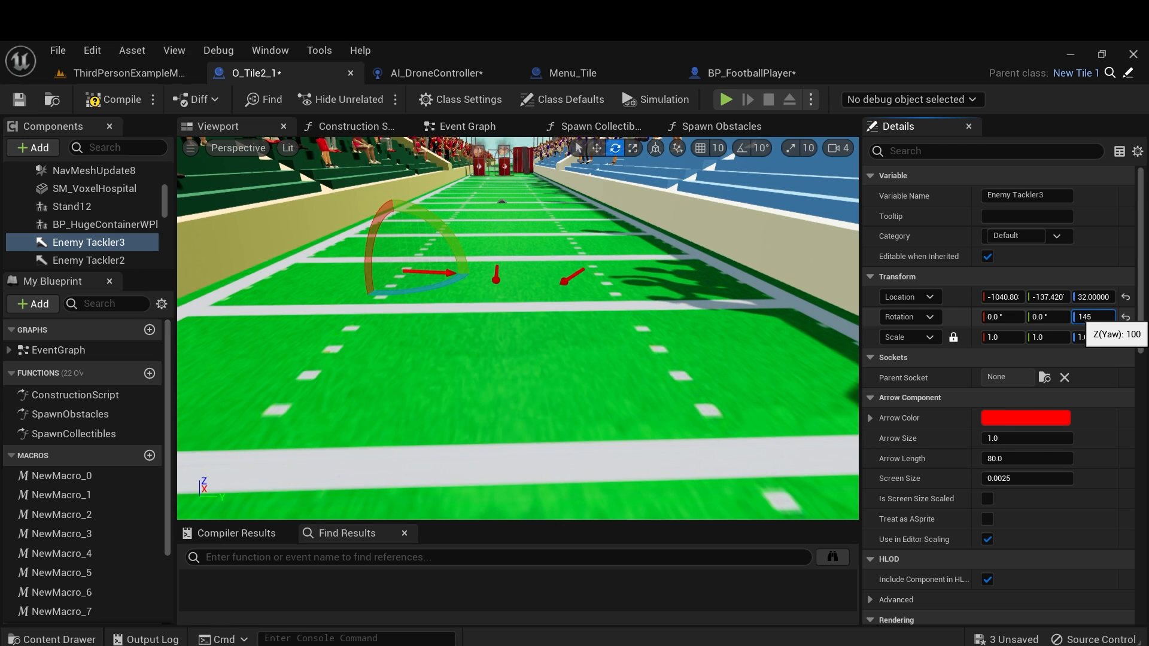
Set the Enemy Tackler3 arrow's Z rotation to 145° and compile the blueprint.
type("145")
key("Return")
left_click_drag(518, 359, 533, 407)
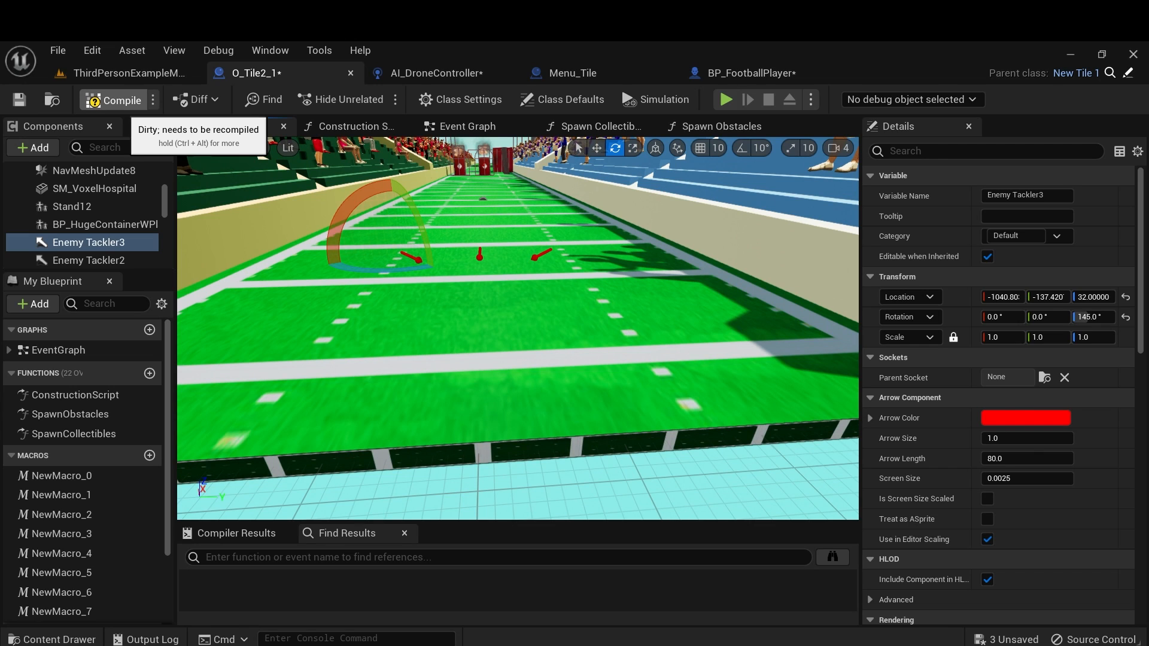
left_click(117, 102)
In Spawn Obstacles, paste a copy of the last tackler's SET, SpawnActor, Actor Possible 2 and Get World Transform nodes after the chain.
left_click(722, 127)
left_click_drag(612, 273, 734, 392)
right_click_drag(756, 369, 612, 372)
left_click(629, 326)
key("ctrl+v")
scroll(604, 322, "up", 3)
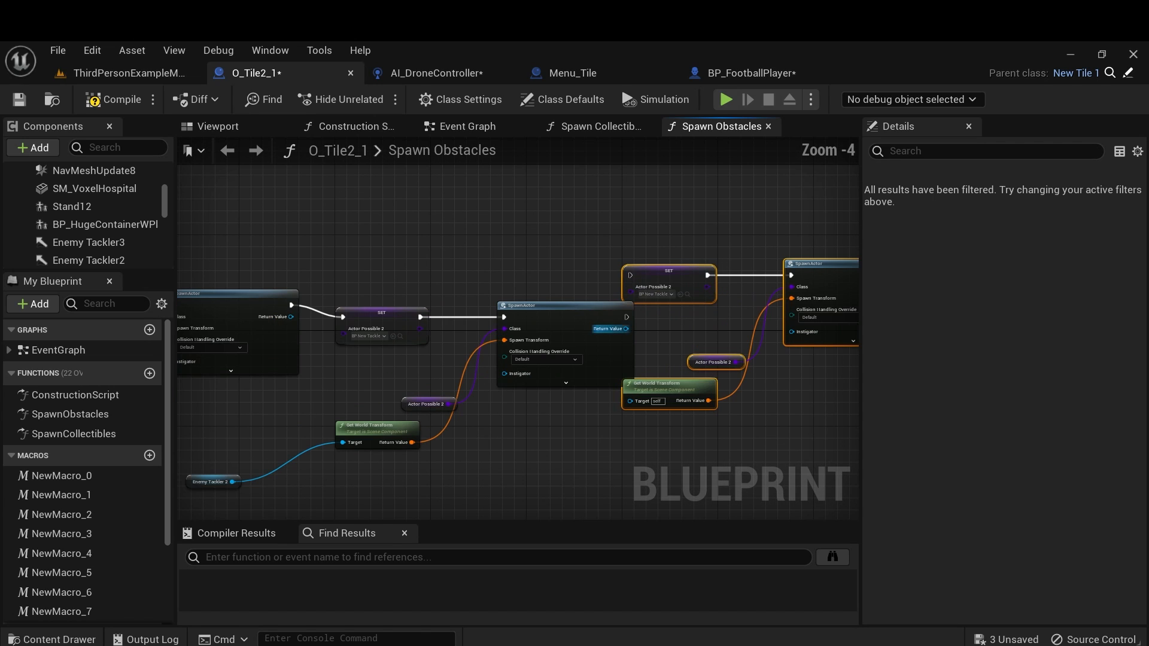
Chain the pasted nodes after the previous SpawnActor and feed Enemy Tackler3 into the copied Get World Transform as its target.
left_click_drag(666, 270, 720, 301)
left_click_drag(627, 317, 685, 307)
right_click_drag(709, 267, 613, 226)
left_click(611, 226)
left_click_drag(89, 243, 589, 390)
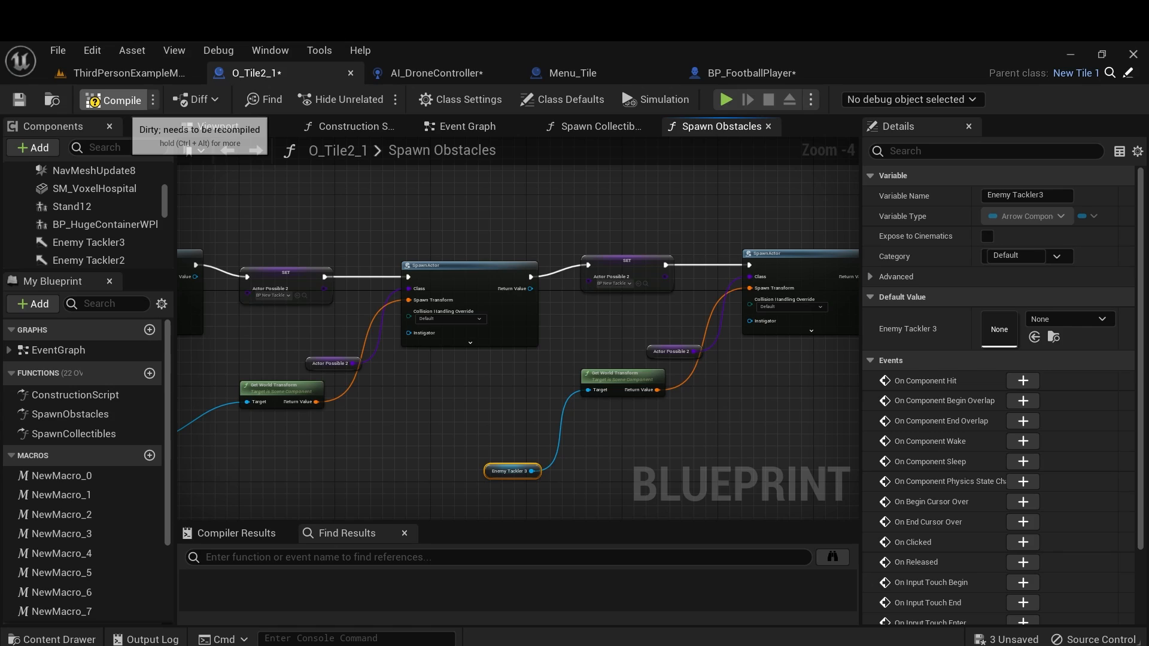
Play-test the level from ThirdPersonExampleMap to check the tackler spawns, and stop the run.
left_click(123, 73)
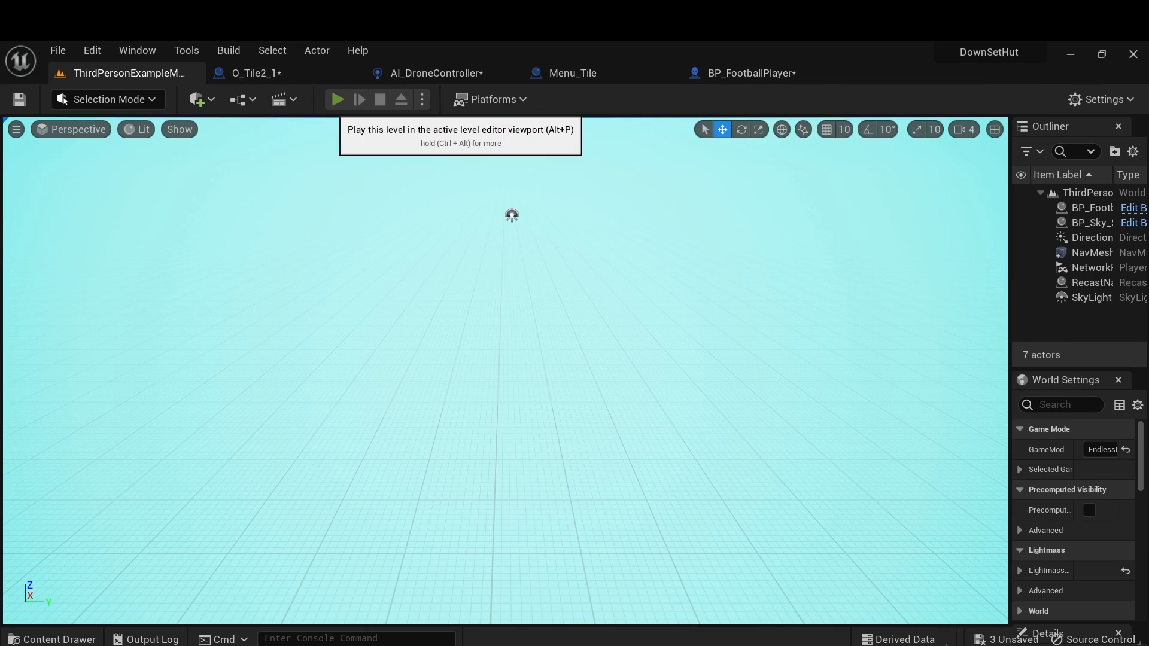
left_click(335, 100)
key("space")
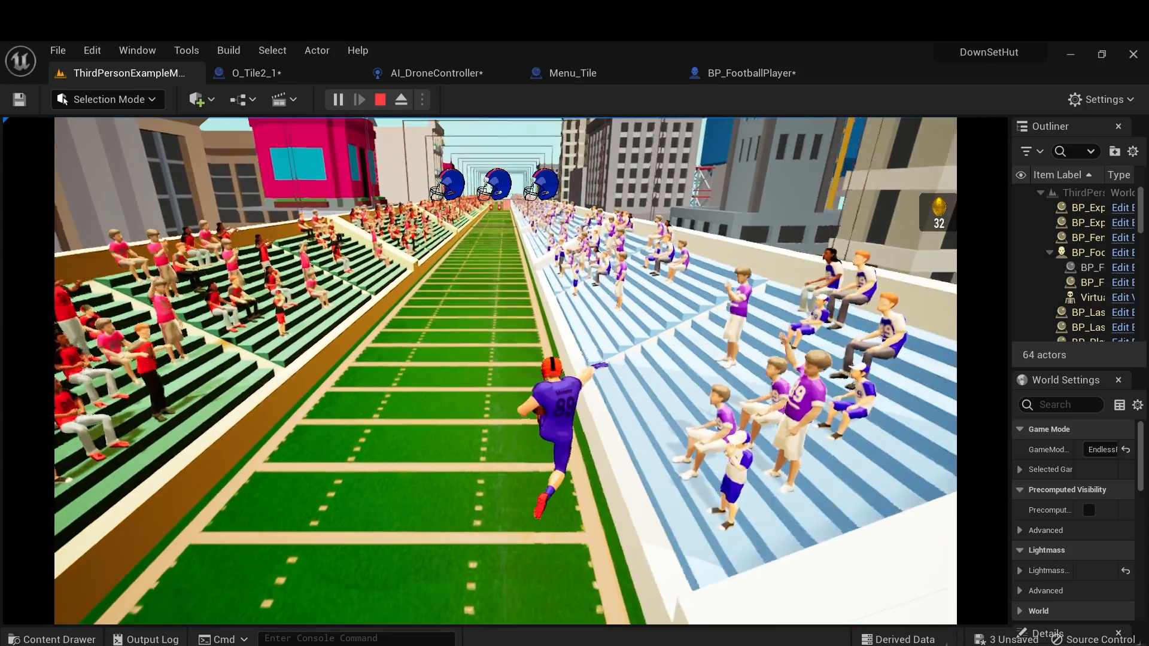
key("Escape")
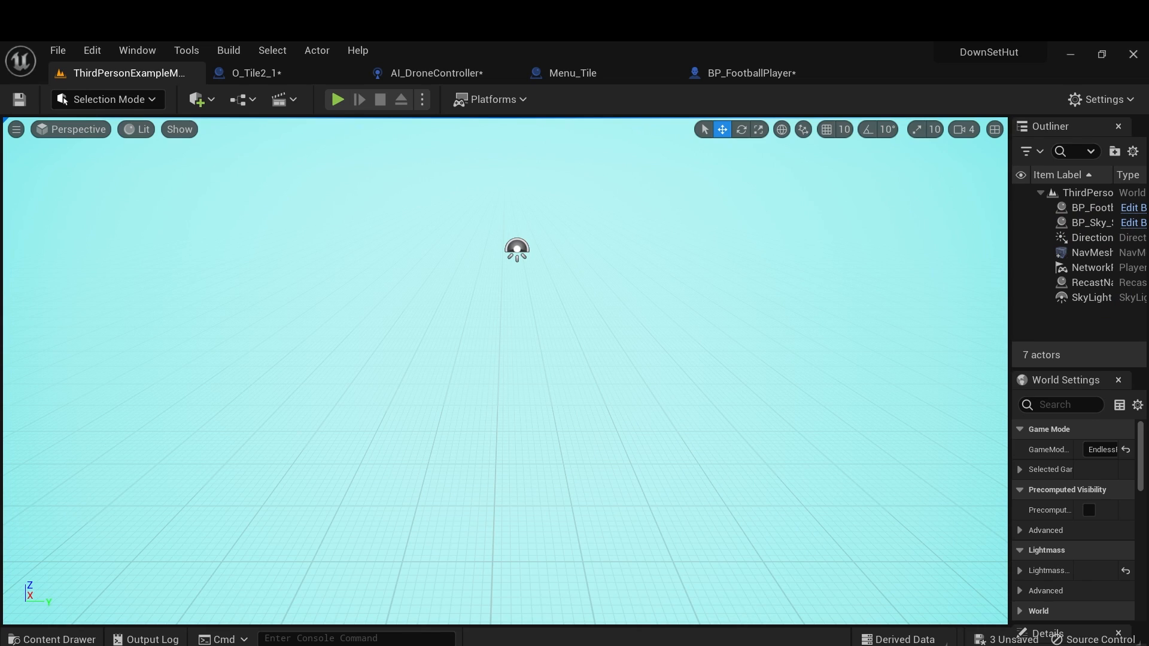
Return to the O_Tile2_1 viewport, select the BP_ExplosiveBarrell2 barrel on the field and try to delete it.
left_click(254, 73)
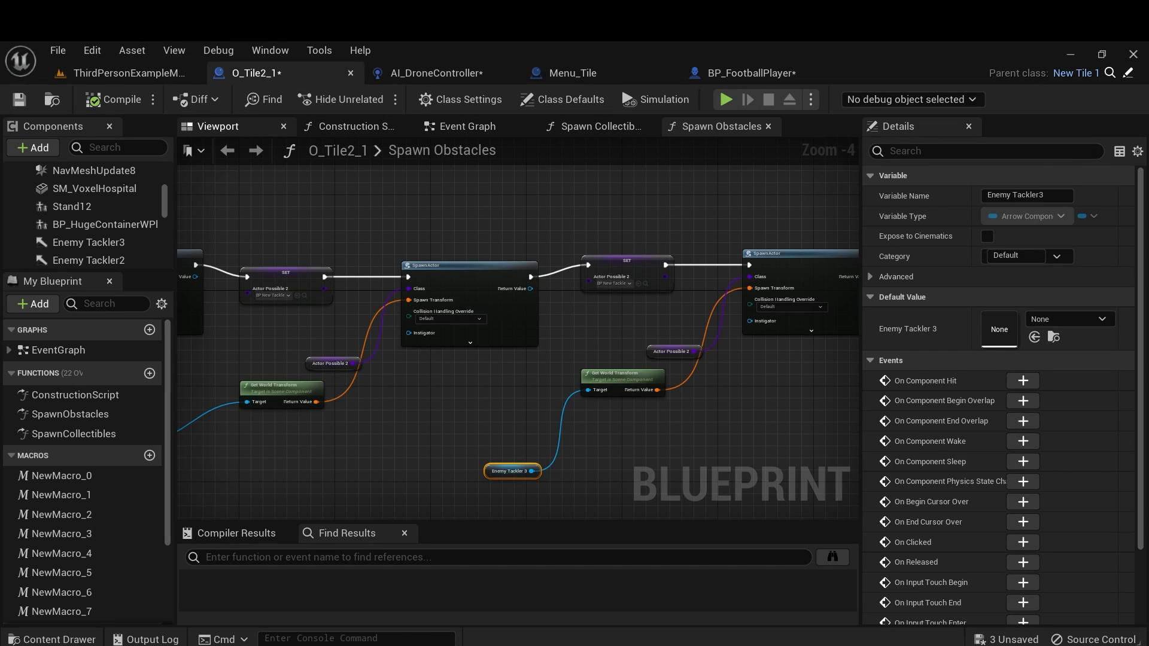
left_click(219, 127)
left_click_drag(517, 359, 562, 152)
right_click_drag(518, 329, 505, 279)
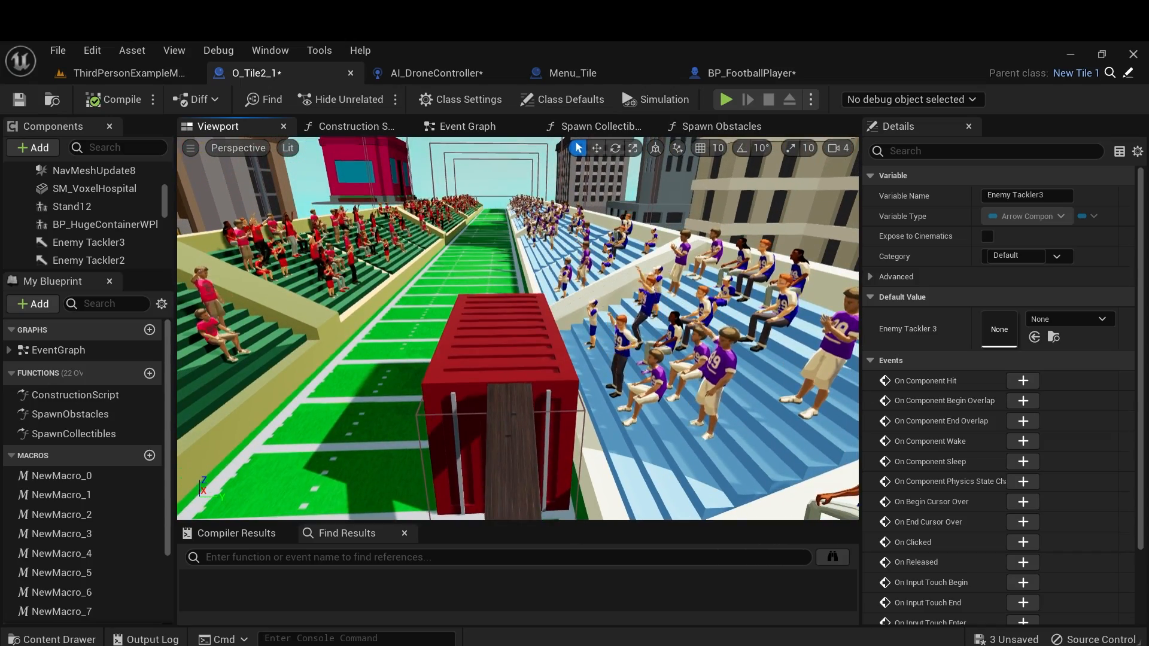
left_click_drag(518, 329, 323, 329)
left_click(336, 475)
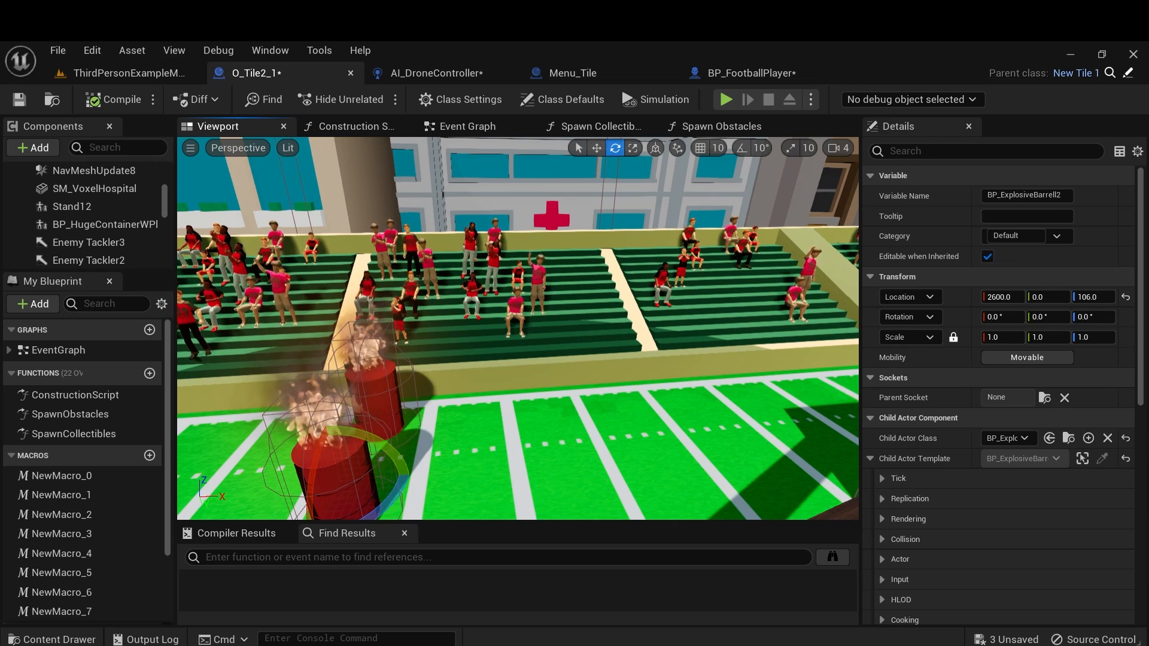
key("Delete")
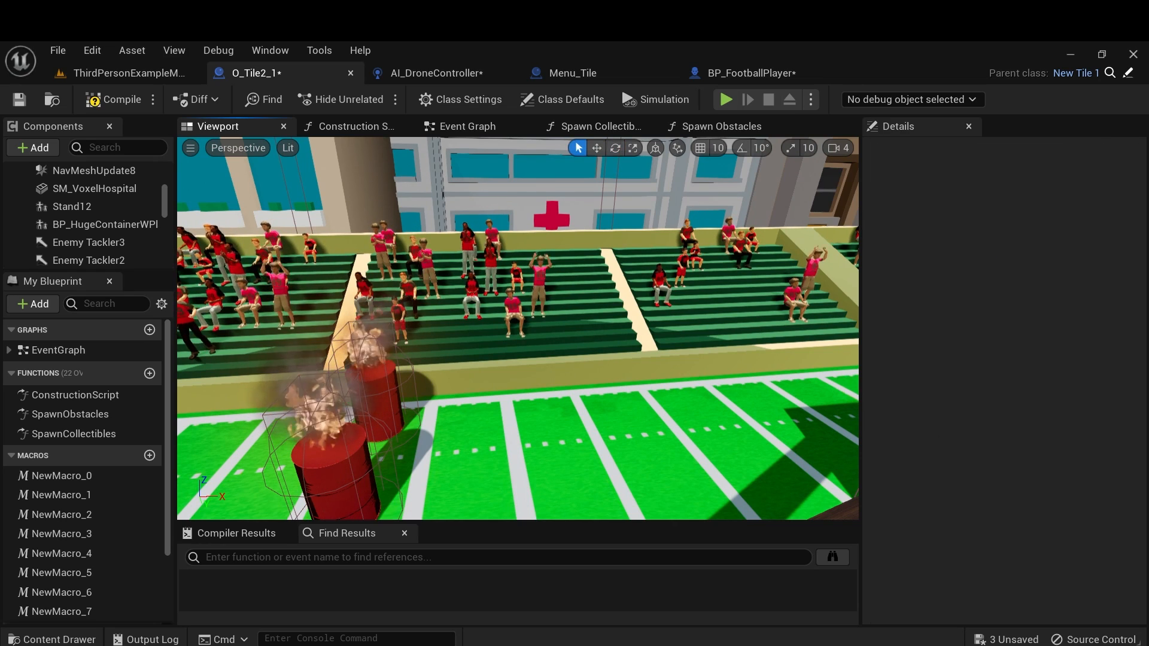
Check the two explosive barrel components and duplicate BP_ExplosiveBarrell2, keeping the copy selected.
scroll(90, 236, "down", 5)
scroll(90, 237, "up", 2)
left_click(101, 200)
left_click(98, 219, "ctrl")
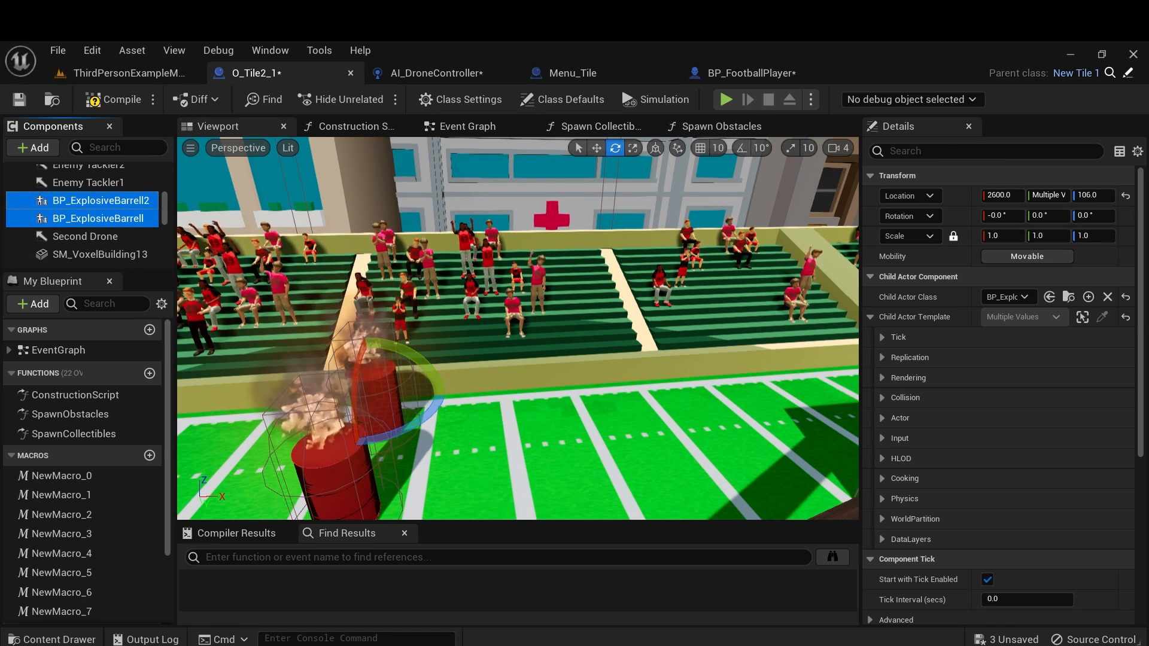
left_click(143, 219)
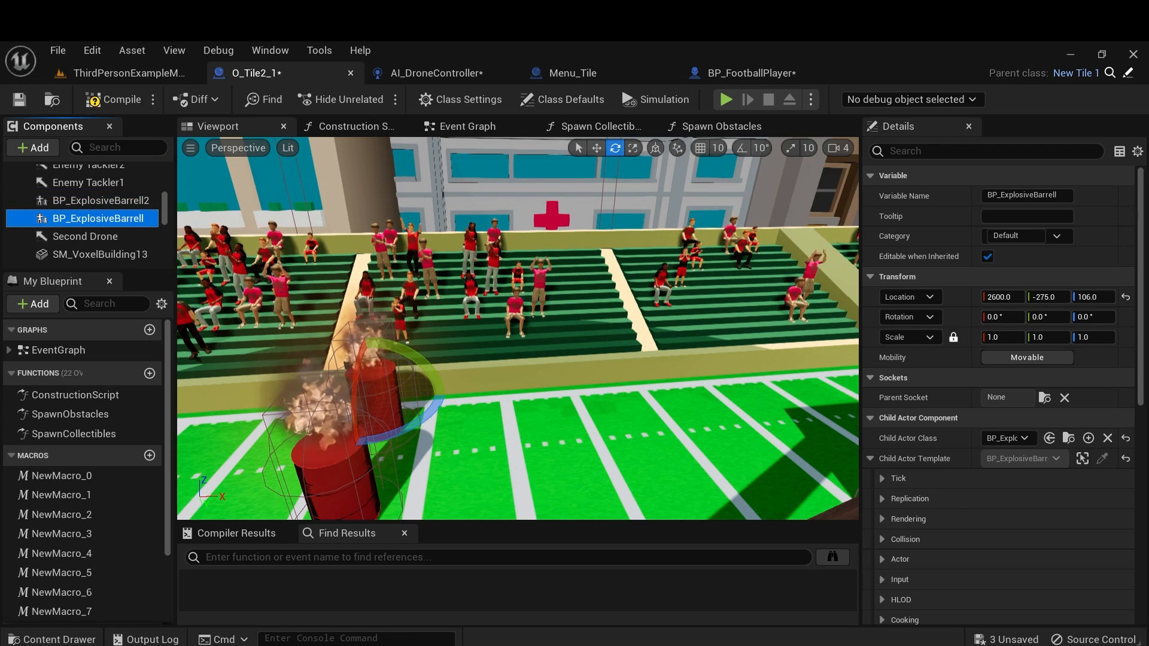
left_click(138, 200)
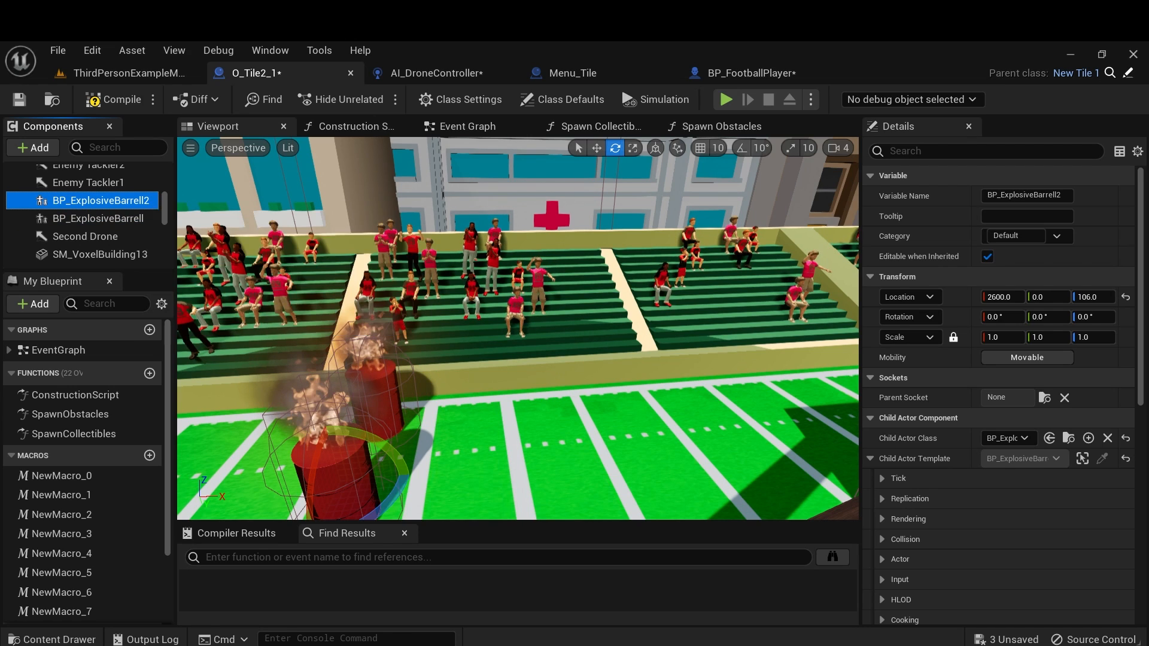
key("ctrl+d")
left_click(130, 206)
left_click(114, 225)
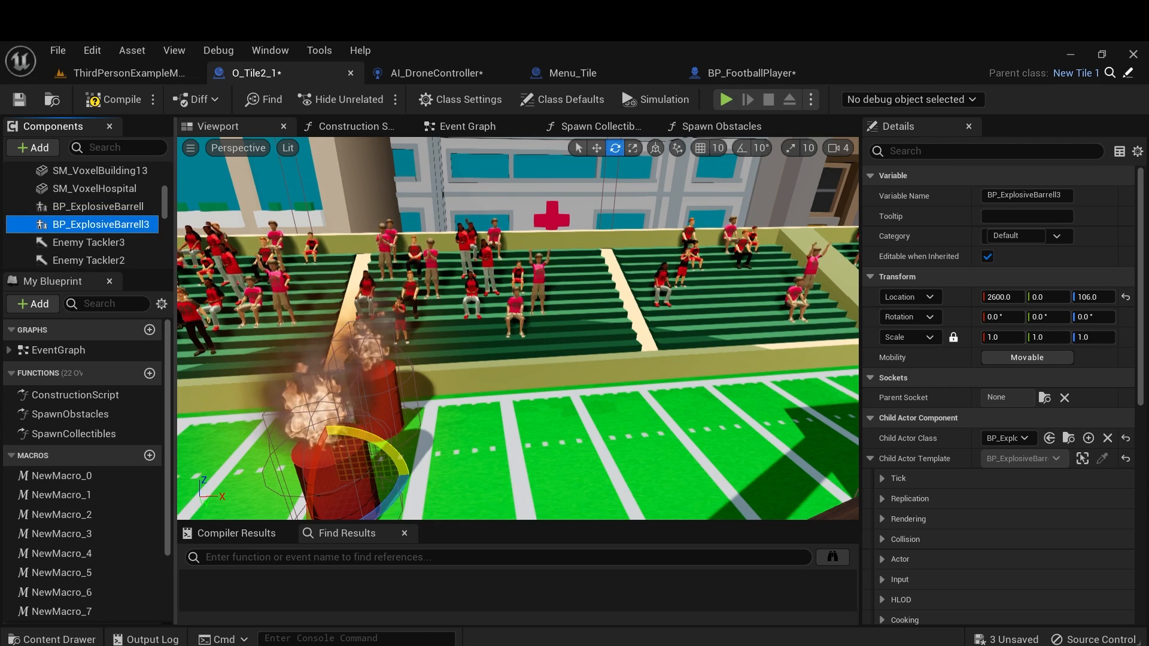
Move the duplicated explosive barrel along the field toward the container ramp, to about 2812 on X.
left_click(596, 149)
scroll(519, 328, "down", 5)
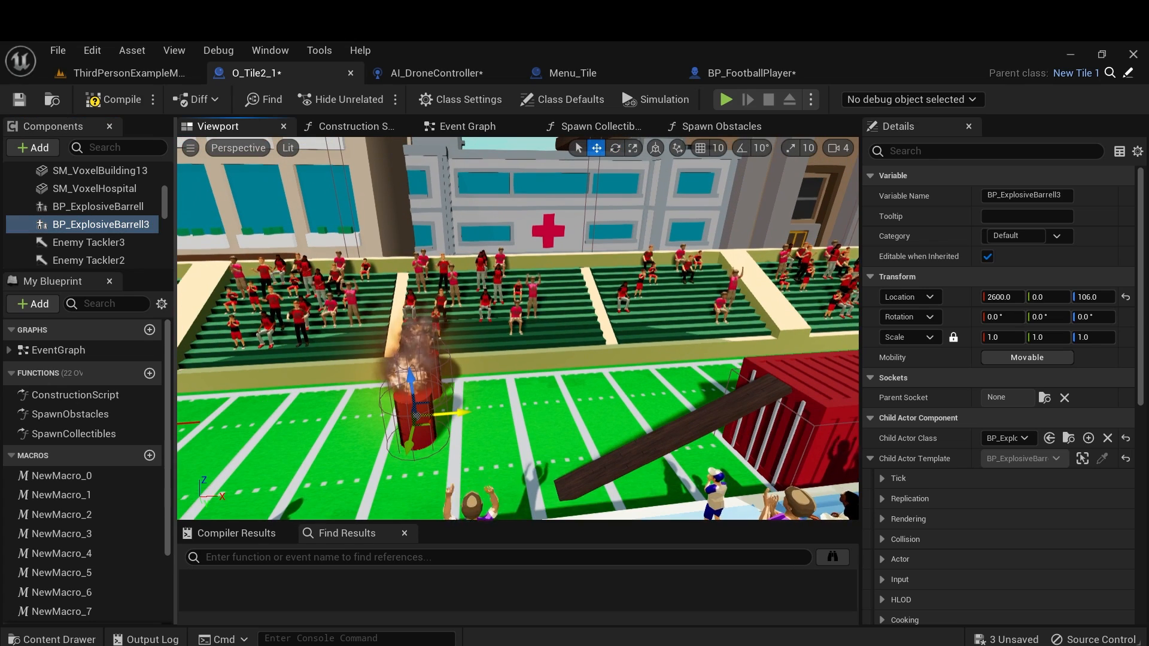
left_click_drag(454, 414, 517, 411)
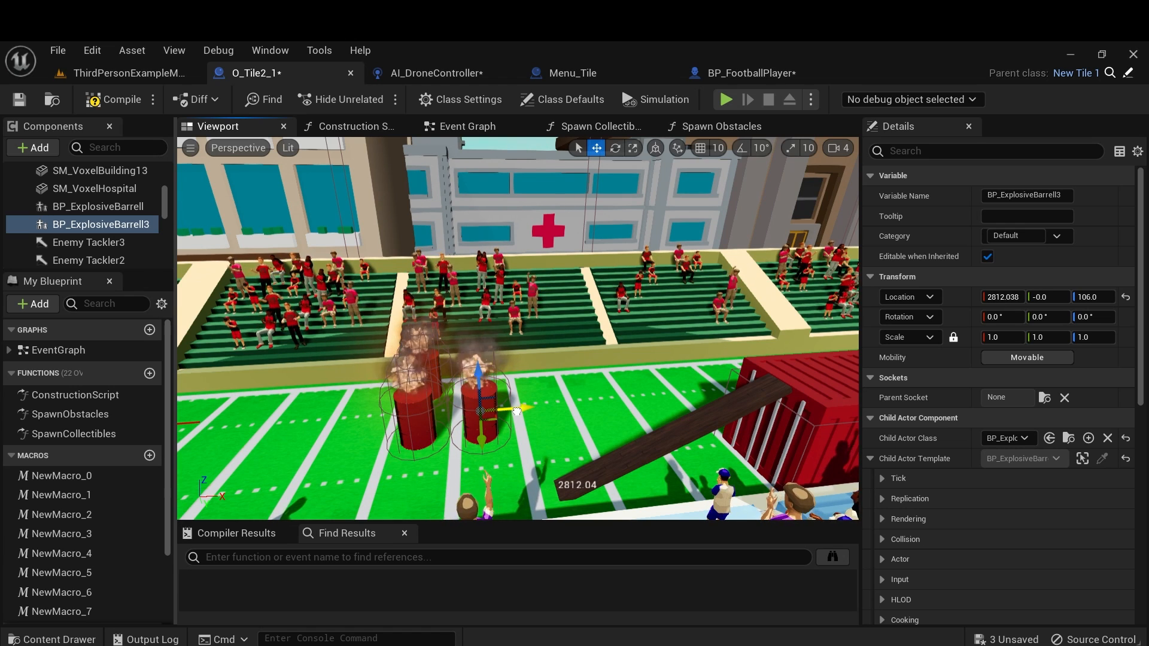
Inspect the barrel placement from several sides and duplicate the BP_ExplosiveBarrell3 barrel, accepting the default name.
mouse_move(517, 359)
right_mouse_down()
mouse_move(688, 361)
mouse_move(515, 360)
right_mouse_up()
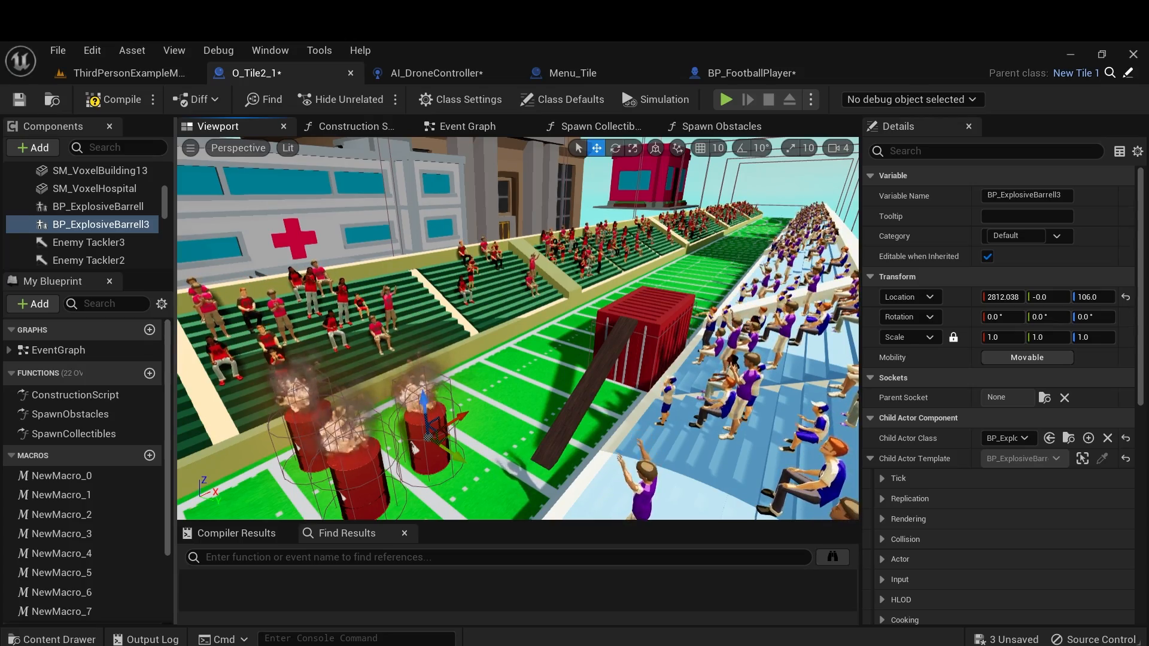
mouse_move(518, 328)
right_mouse_down()
mouse_move(671, 350)
mouse_move(500, 334)
right_mouse_up()
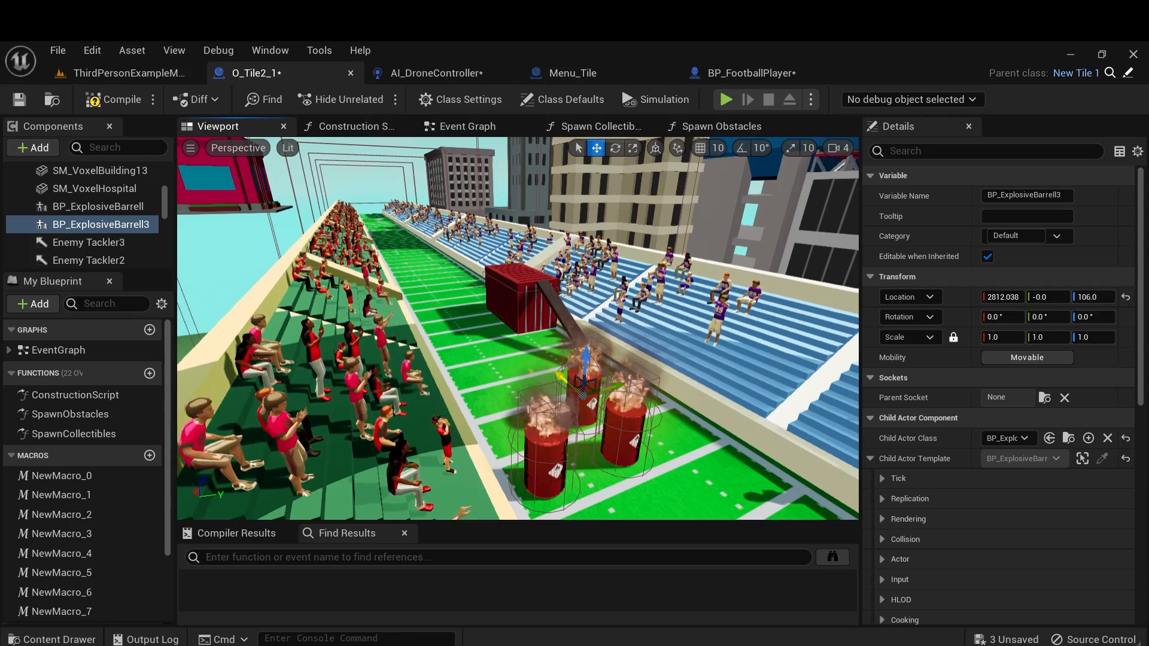
right_click_drag(500, 334, 646, 348)
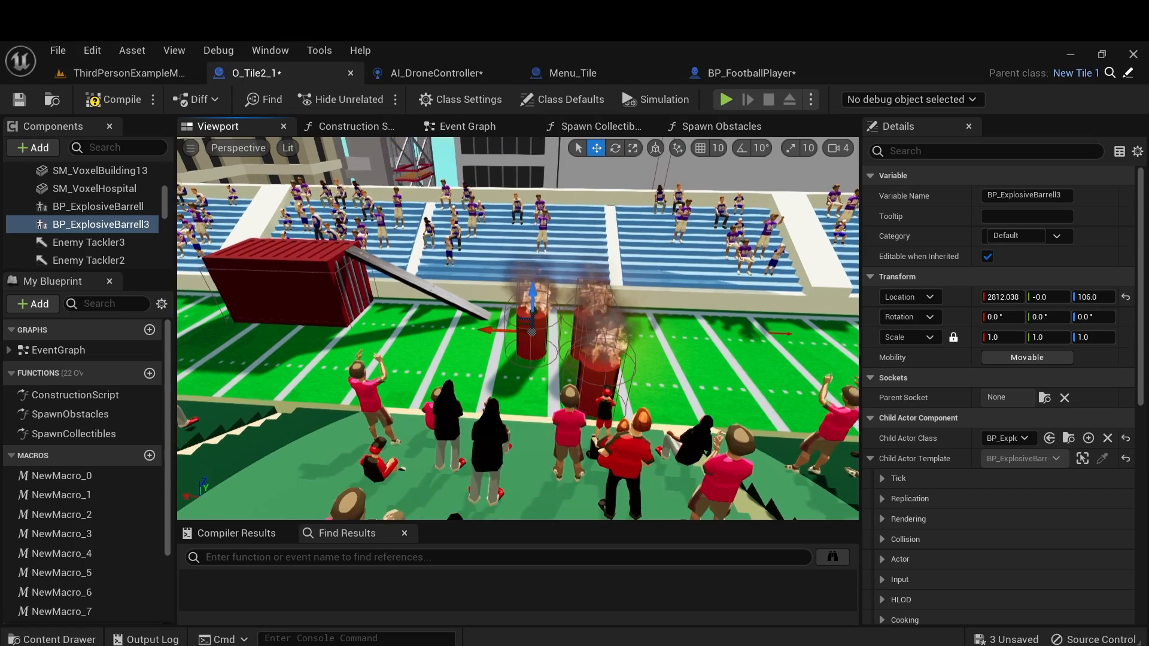
key("ctrl+d")
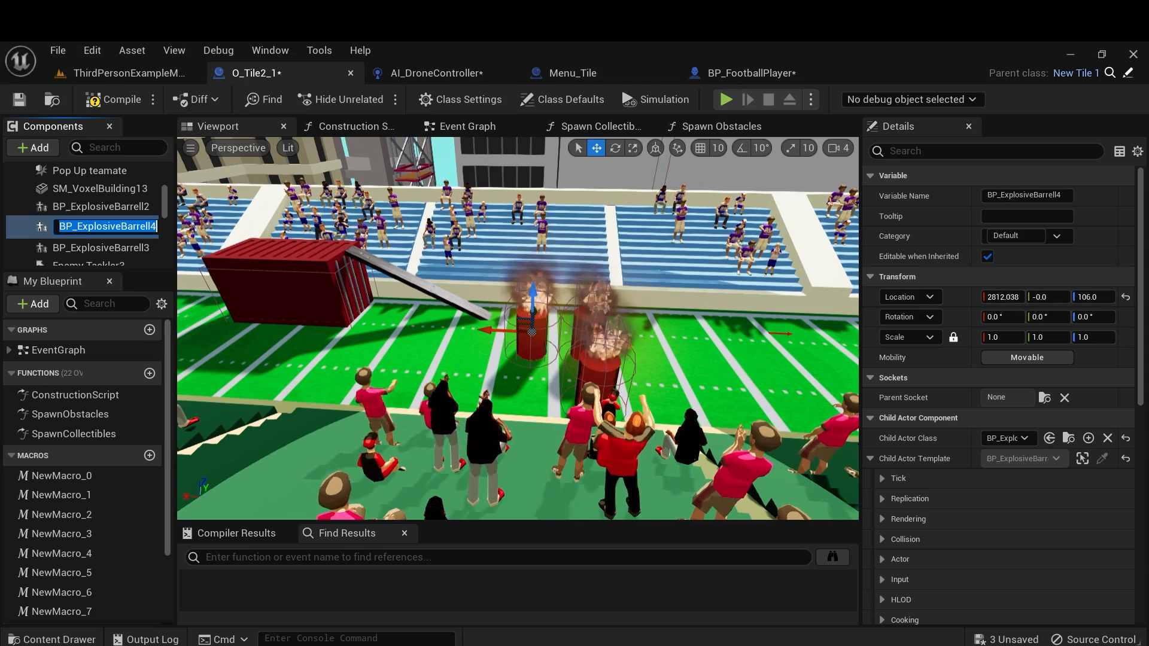
key("Return")
Try setting the Y location of SM_VoxelBuilding13 to -275 to match BP_ExplosiveBarrell, and undo the change.
left_click(601, 370)
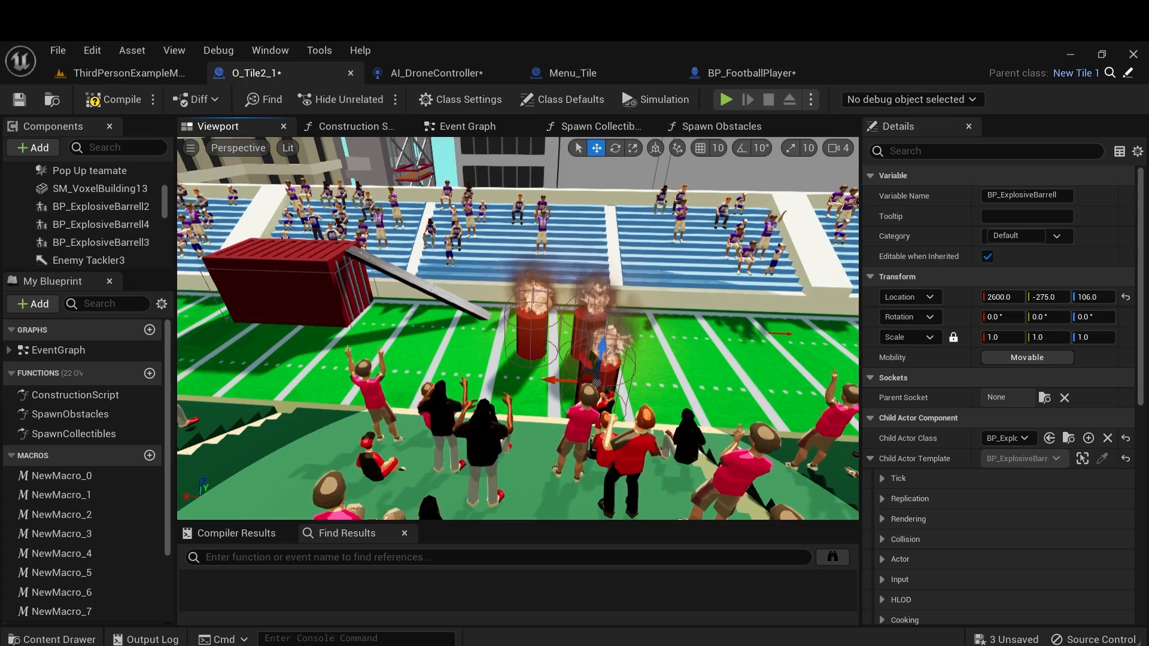
left_click(130, 191)
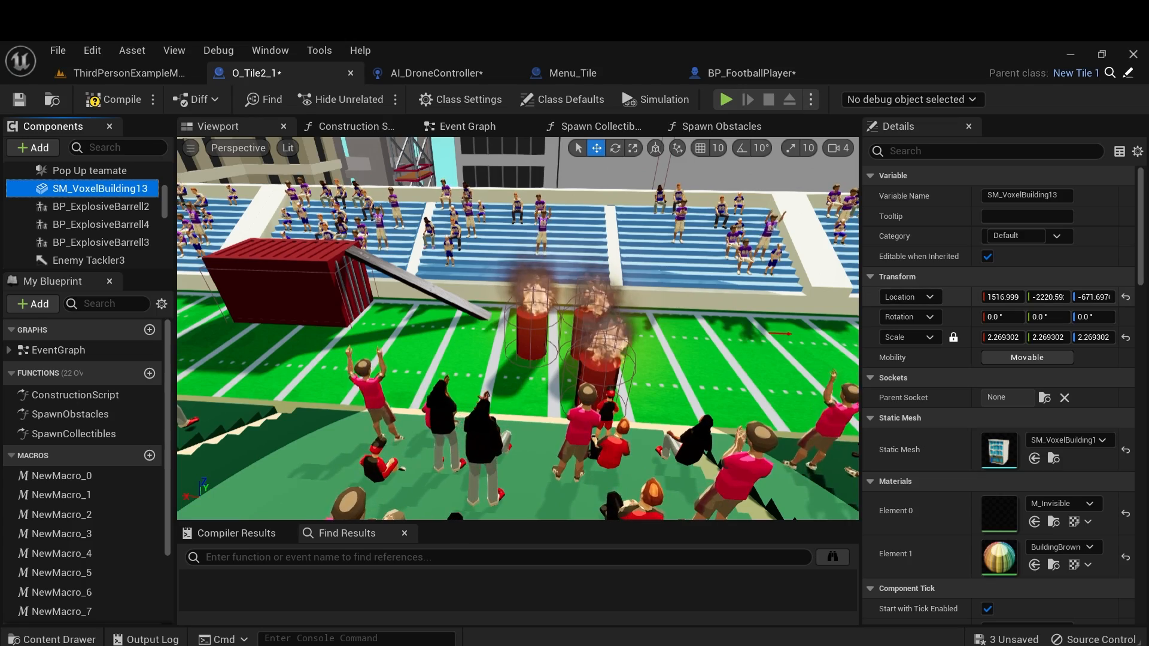
left_click(1049, 297)
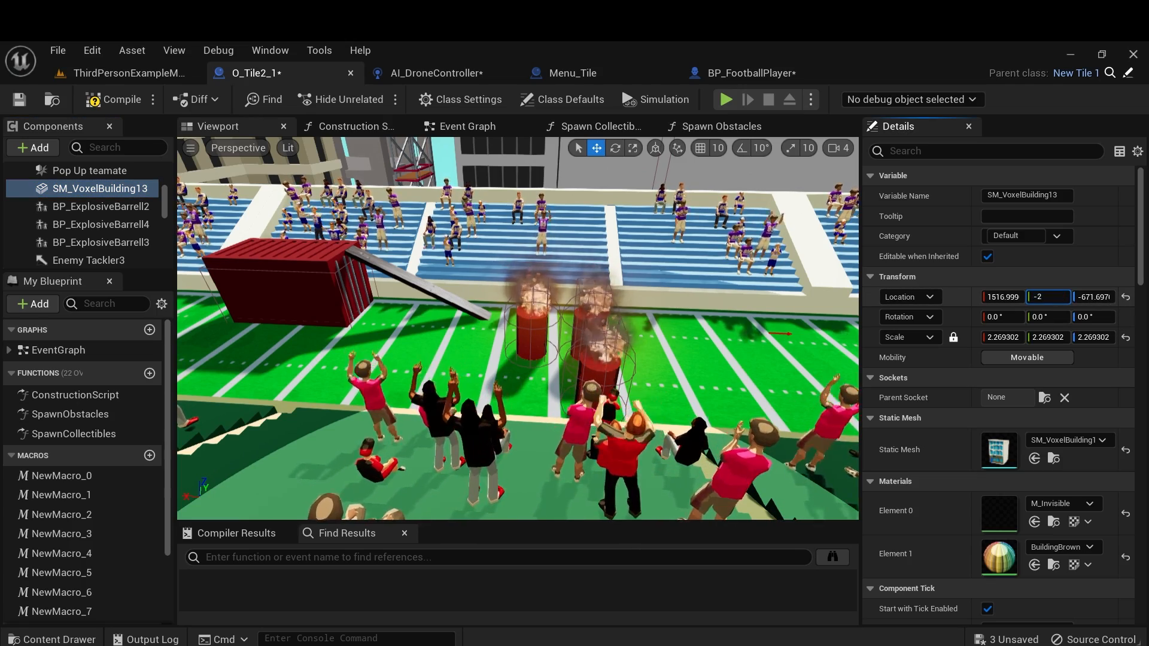
key("Return")
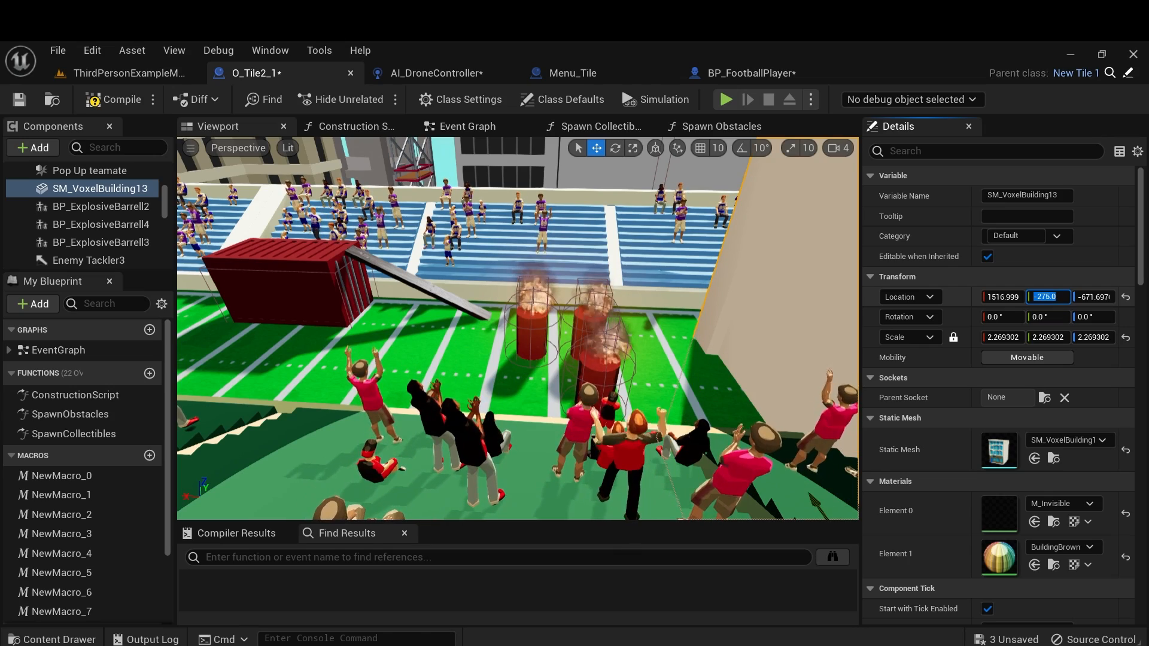
type("-275")
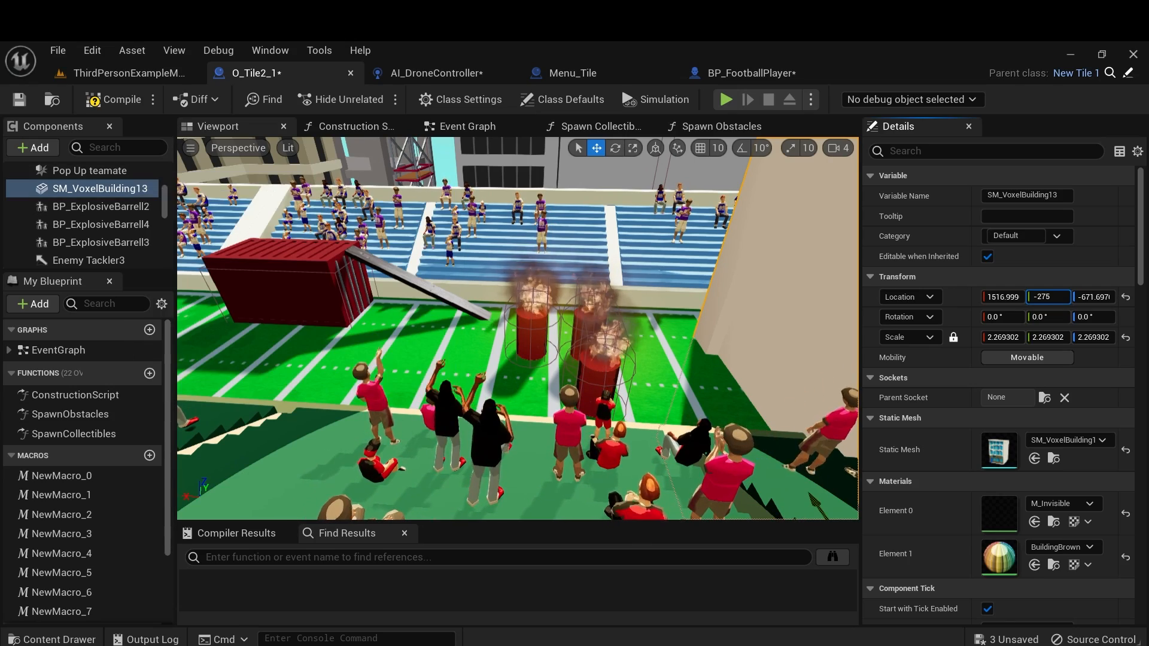
left_click(130, 172)
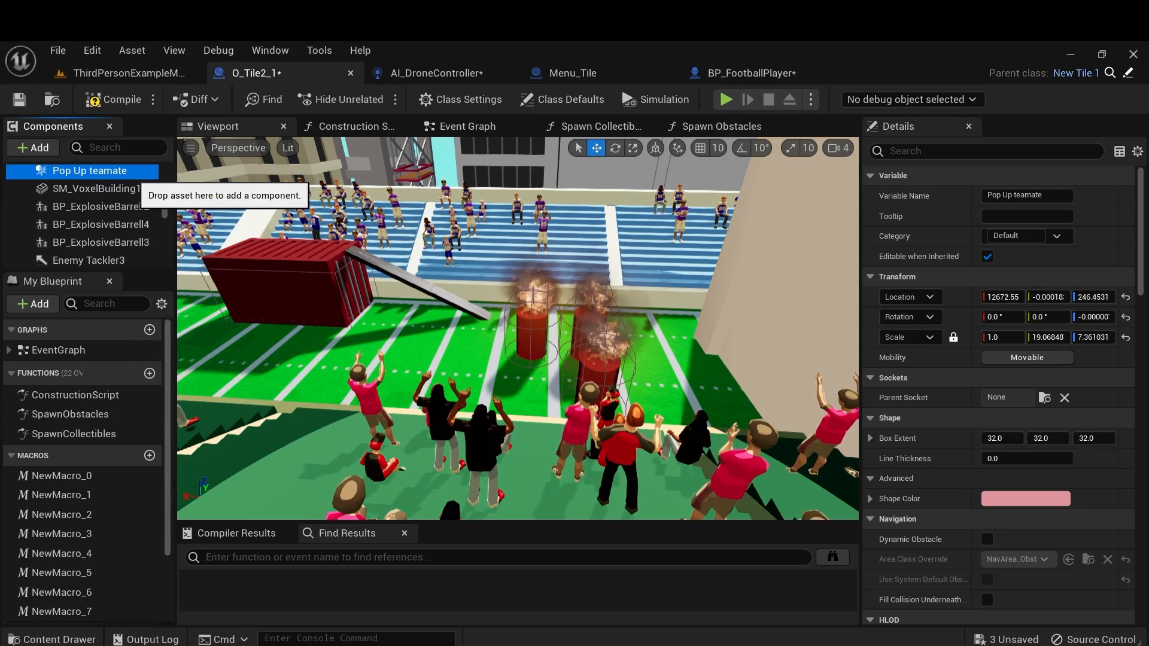
key("ctrl+z")
Check the locations of the neighbouring explosive barrels and set the Y location of BP_ExplosiveBarrell3 to -275.
scroll(518, 328, "down", 4)
mouse_move(518, 328)
right_mouse_down()
mouse_move(584, 272)
mouse_move(730, 287)
mouse_move(517, 317)
right_mouse_up()
left_click(632, 444)
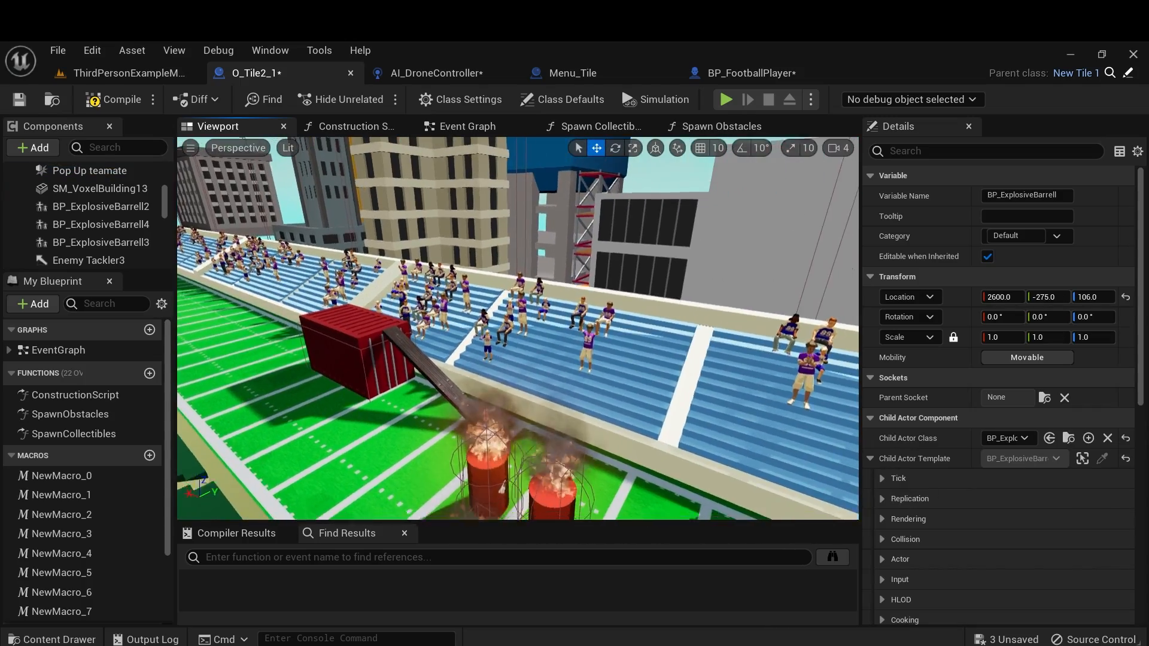
right_click_drag(518, 328, 467, 323)
left_click(569, 497)
right_click_drag(568, 496, 569, 467)
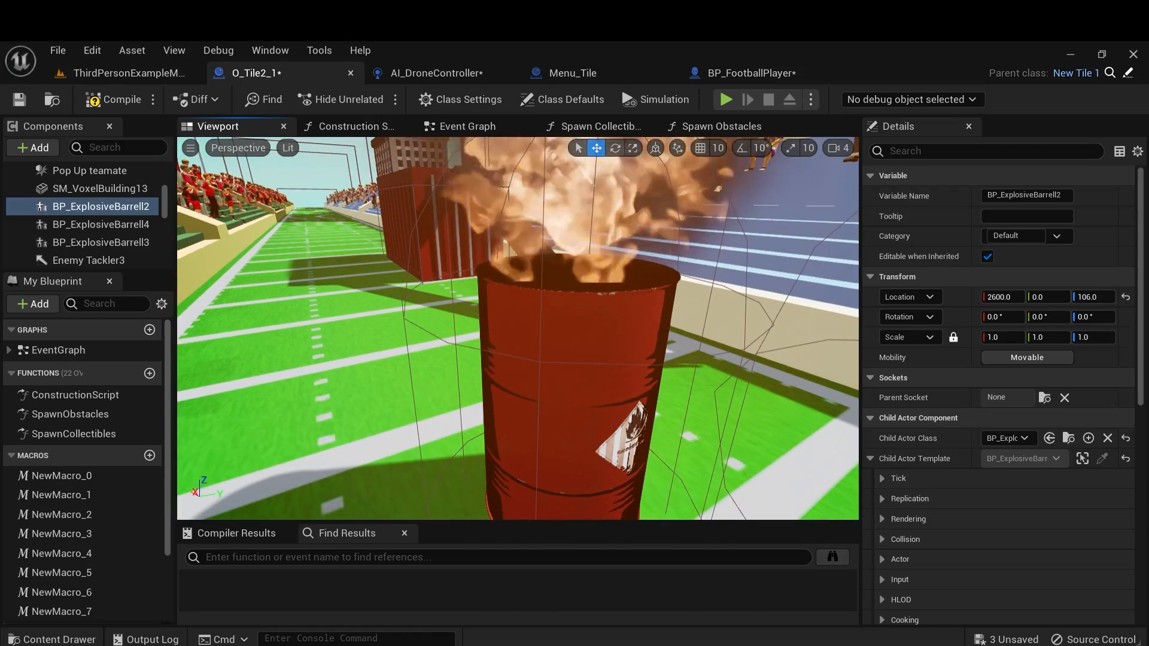
left_click(569, 371)
key("s")
right_click_drag(568, 371, 542, 395)
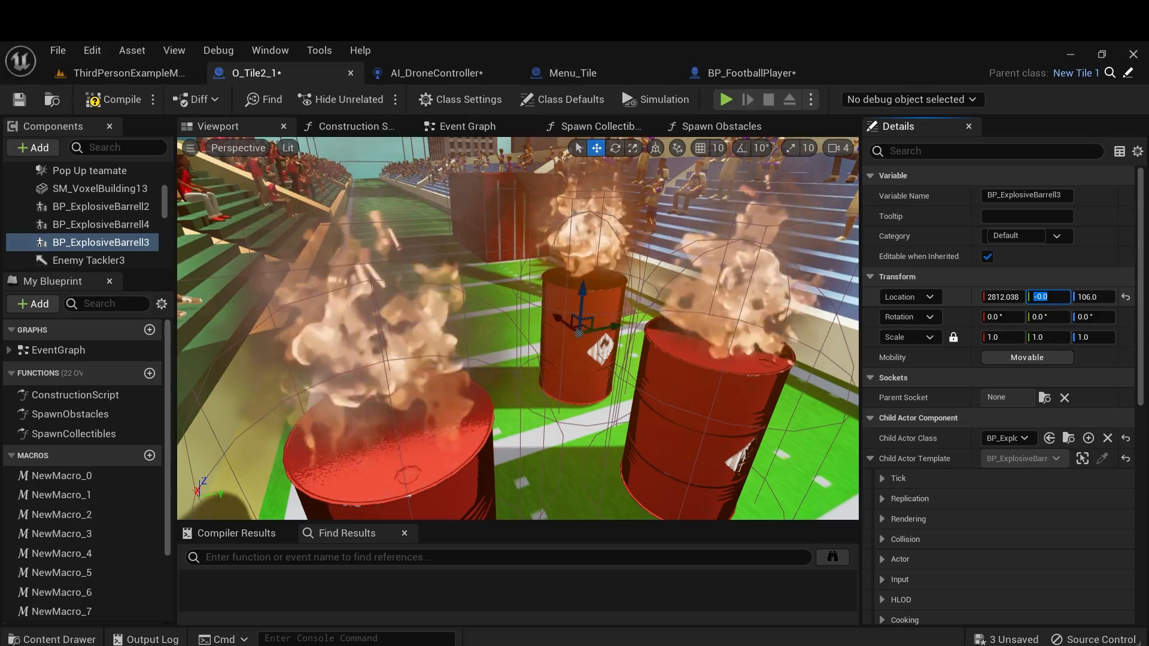
type("-275")
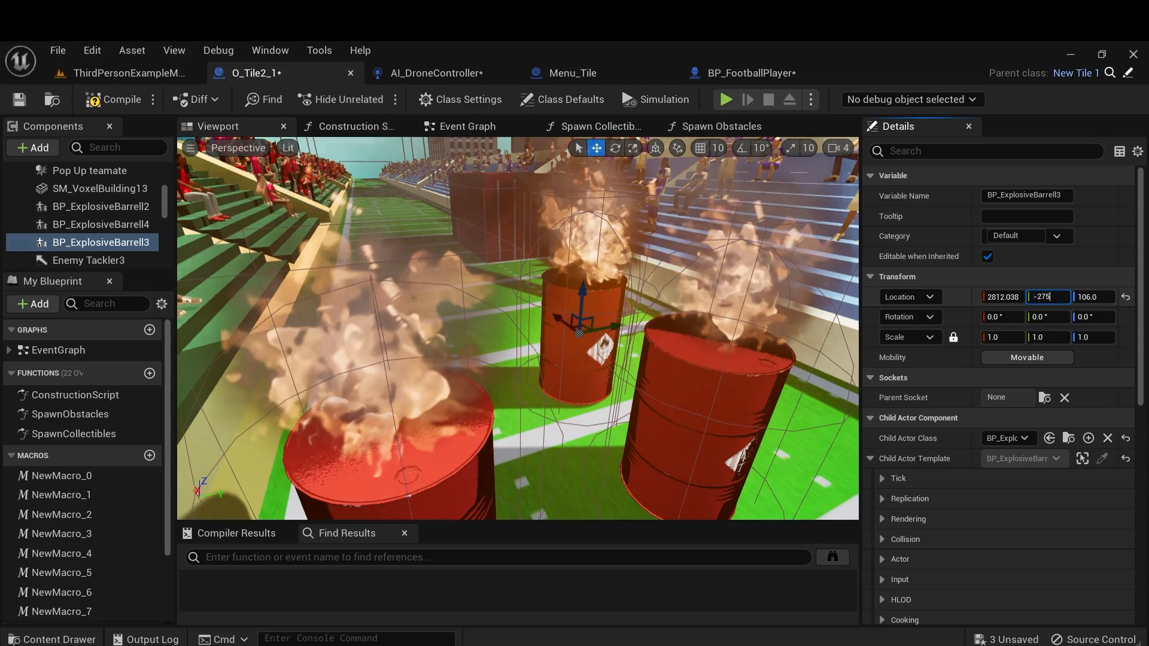
key("Return")
Duplicate the four explosive barrels as a group and move the copies along the field to about 3090 and 3302 on X.
key("d")
mouse_move(587, 341)
right_mouse_down()
mouse_move(383, 345)
mouse_move(610, 335)
mouse_move(410, 342)
mouse_move(413, 360)
right_mouse_up()
key("a")
key("d")
key("w")
key("s")
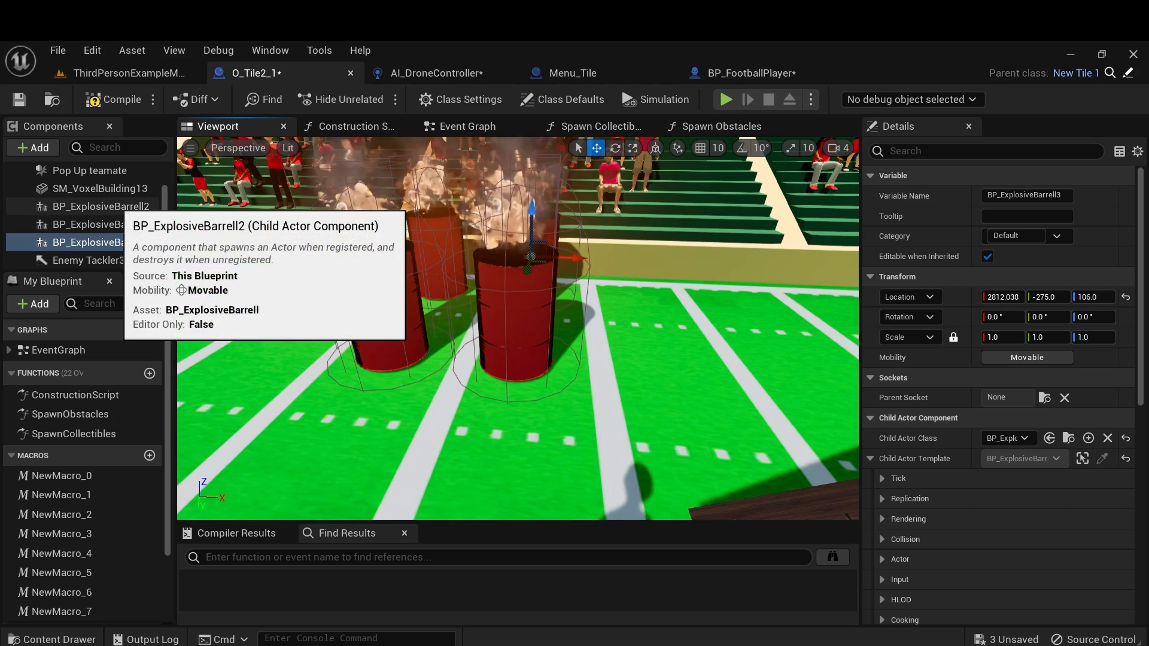
left_click(116, 207)
left_click(117, 222, "shift")
left_click(116, 243, "shift")
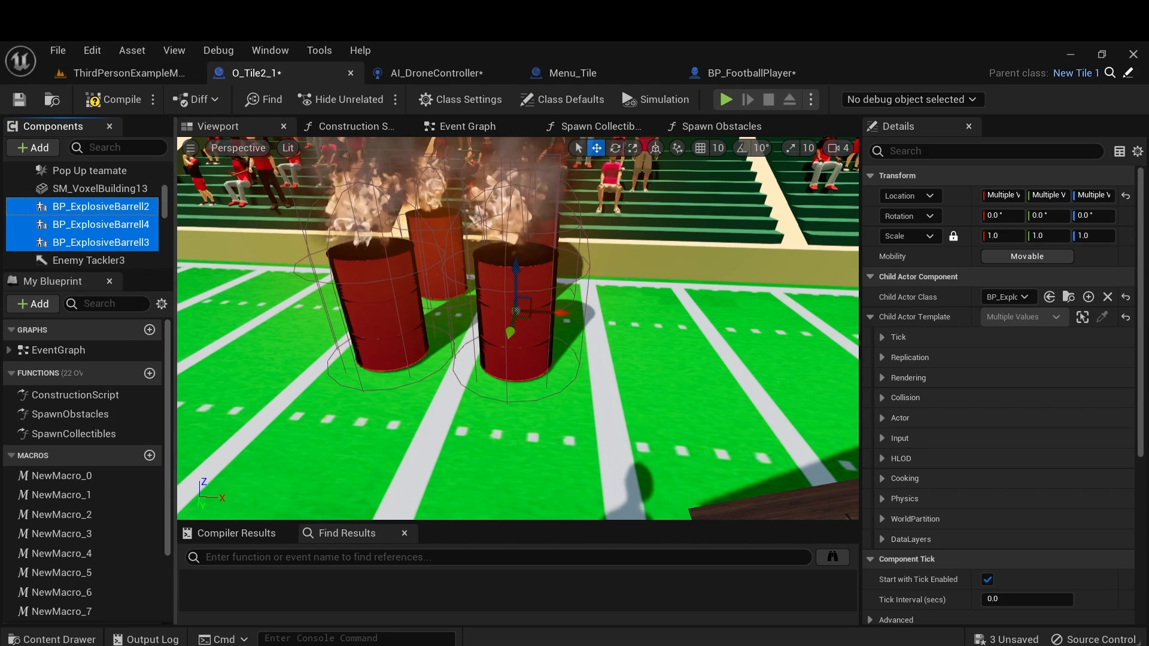
scroll(84, 224, "down", 2)
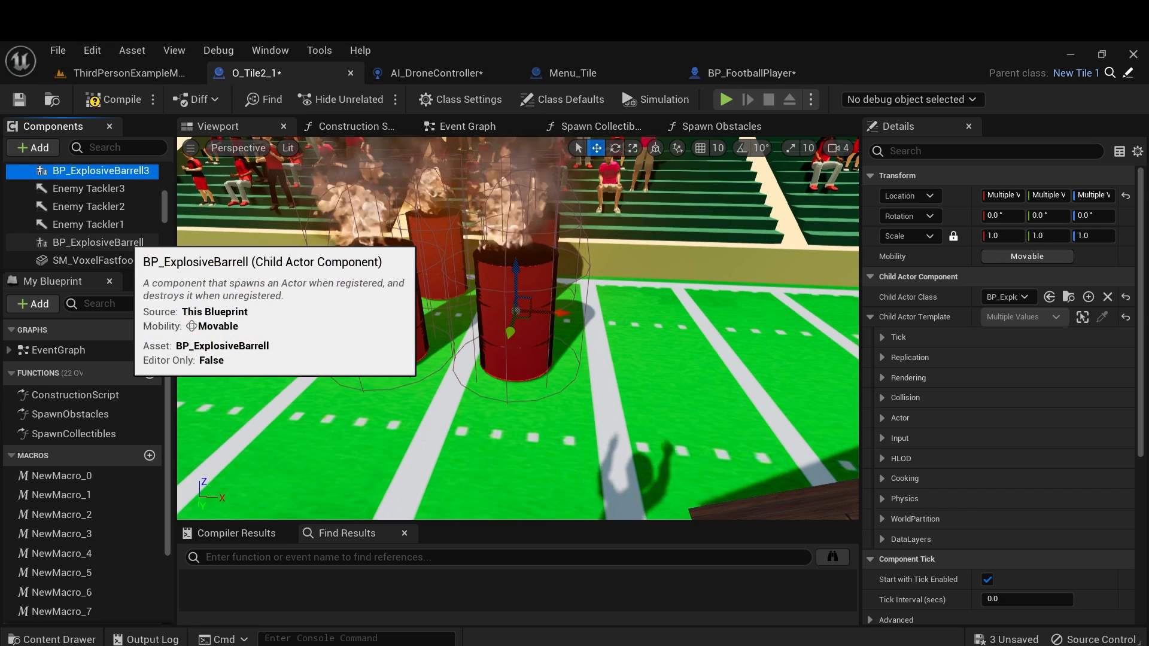
left_click(113, 243, "ctrl")
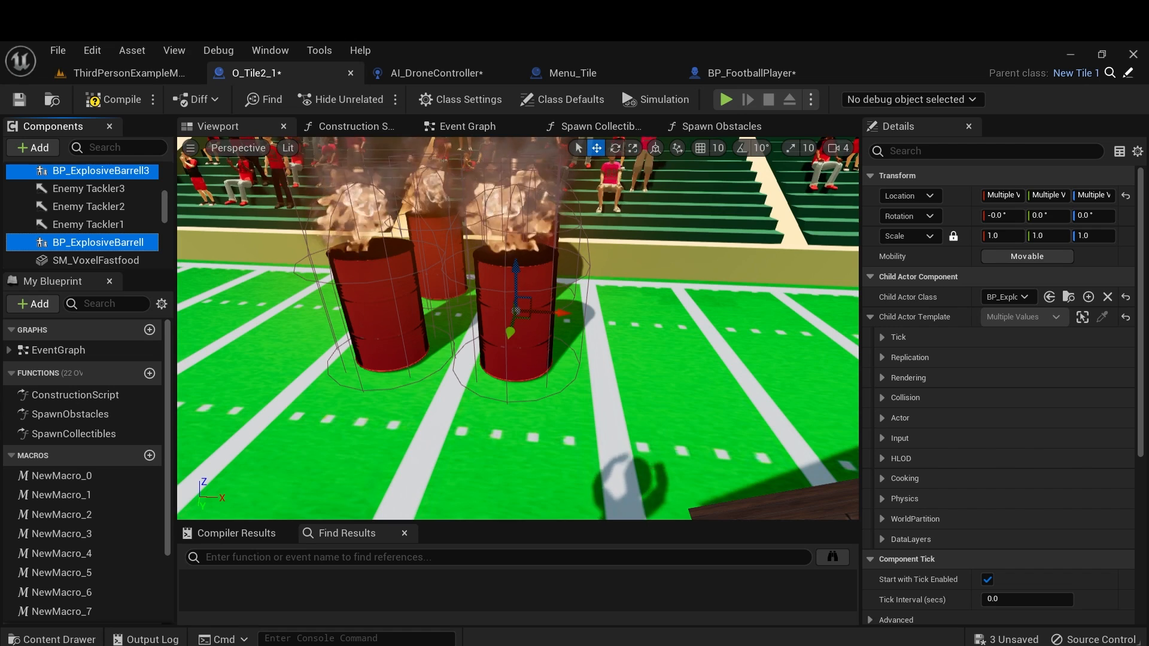
left_click(516, 341)
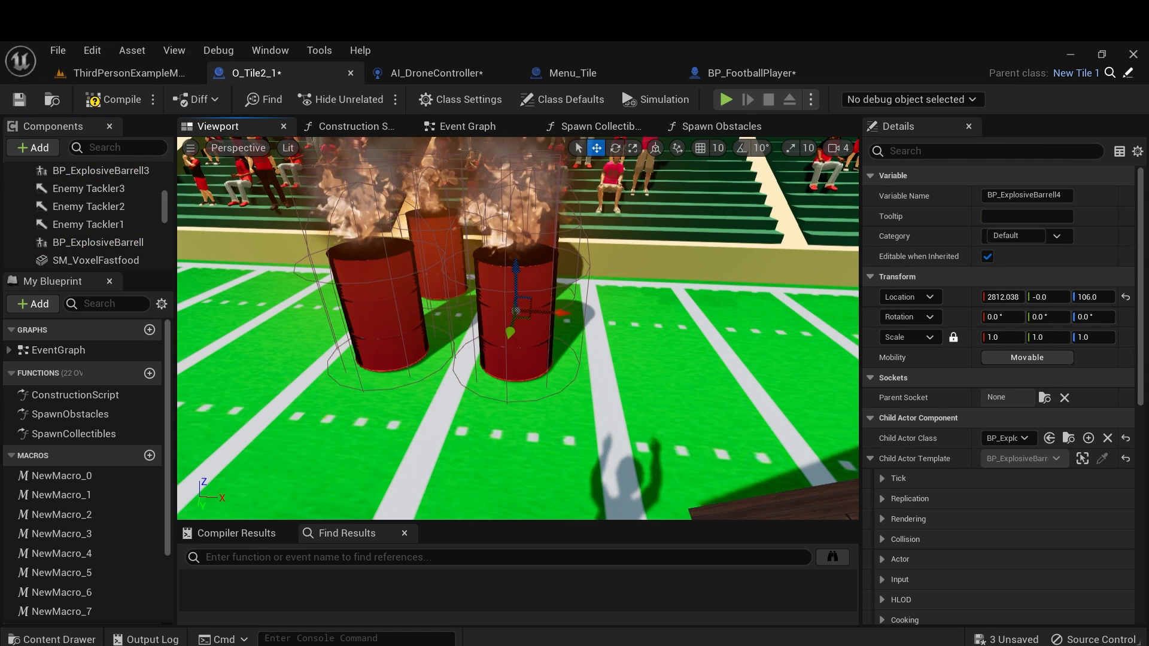
key("ctrl+v")
right_click_drag(516, 341, 520, 318)
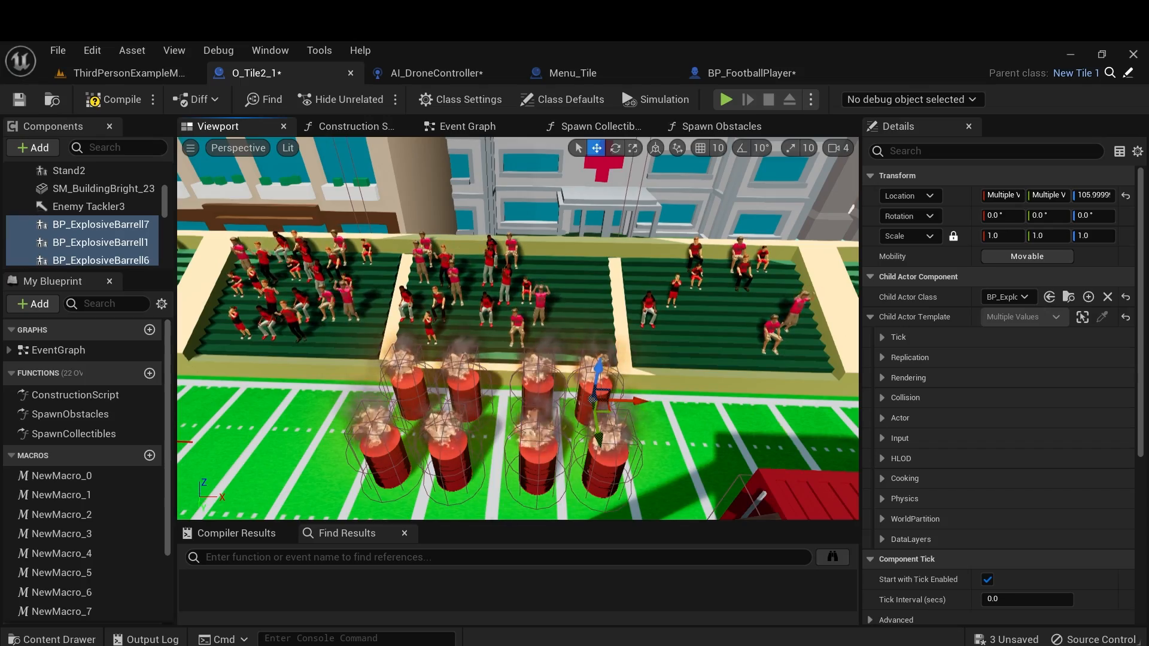
Duplicate the second group of four explosive barrels and move the copies farther along the field, beside the container ramp.
right_click_drag(518, 329, 562, 337)
key("s")
key("w")
key("s")
key("w")
key("s")
key("w")
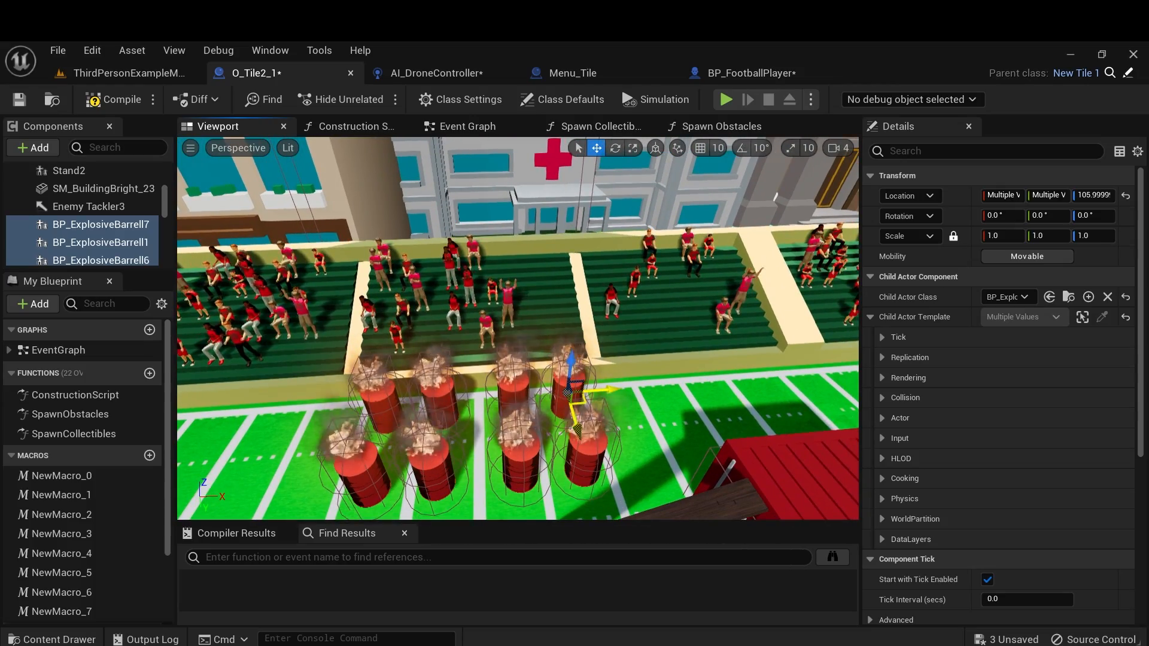
mouse_move(164, 203)
left_mouse_down()
mouse_move(164, 229)
mouse_move(165, 207)
left_mouse_up()
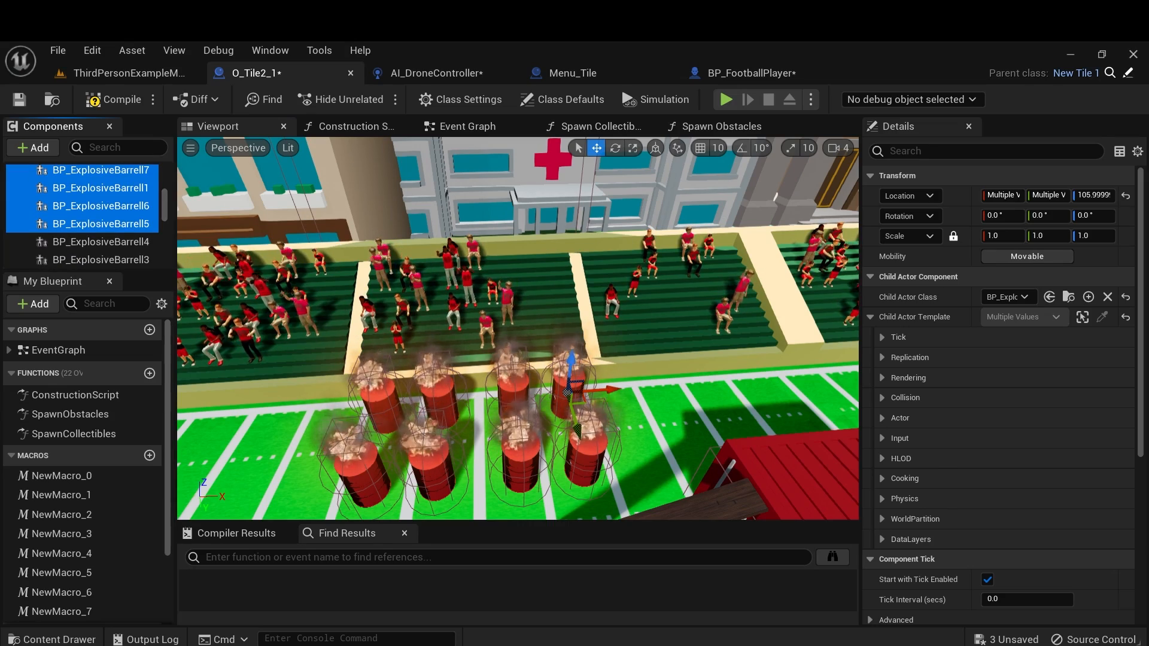
left_click(587, 464)
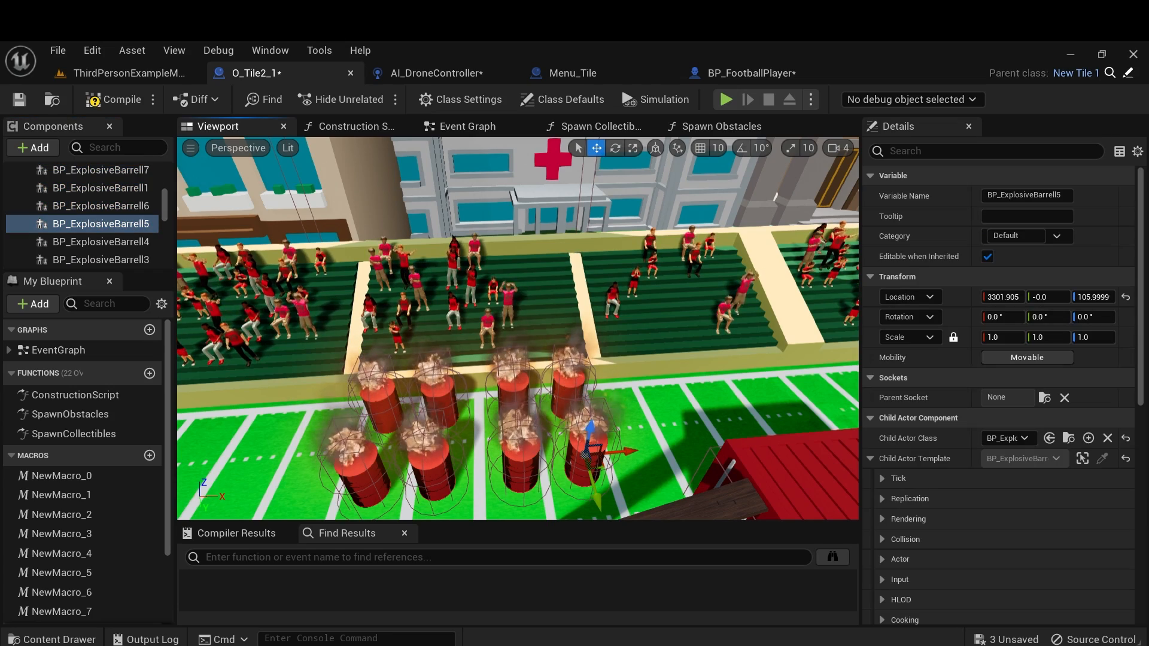
key("ctrl+v")
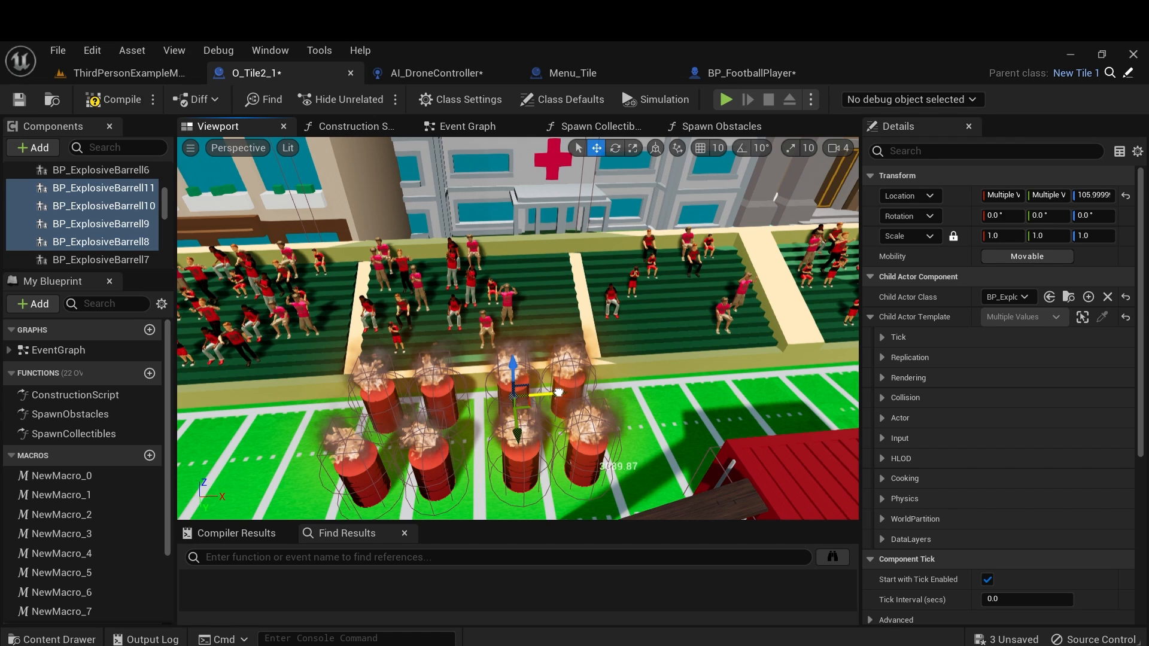
left_click_drag(626, 390, 680, 395)
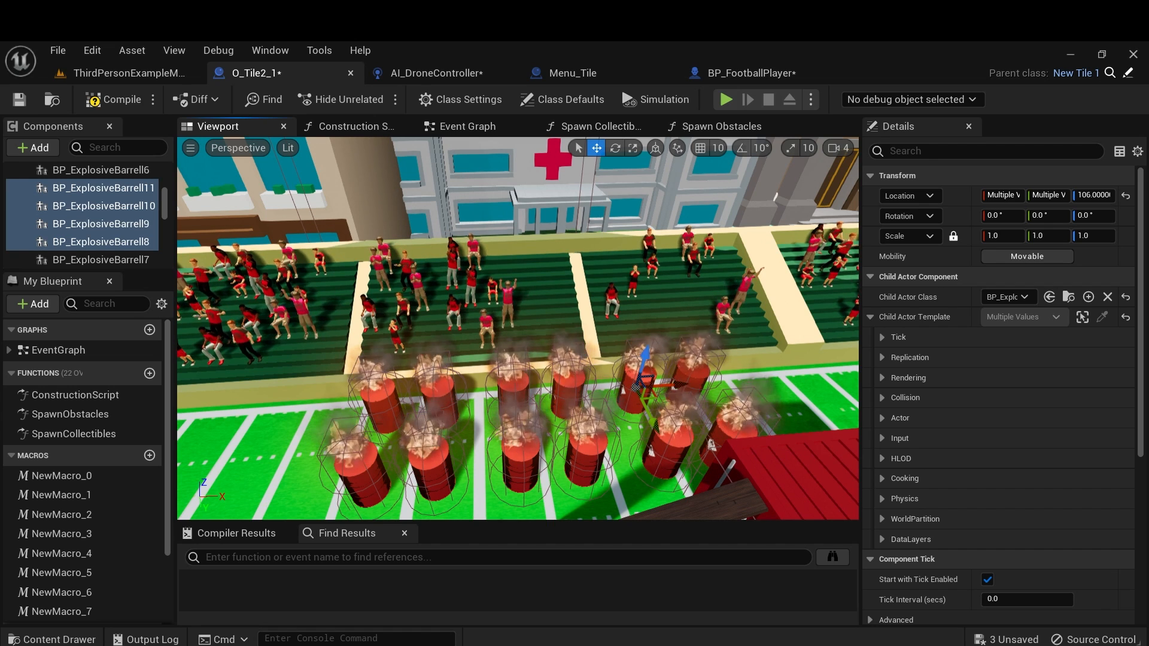
Play-test the ThirdPersonExampleMap level, running the player down the field through the explosive barrel section, and stop the session.
right_click_drag(680, 394, 728, 398)
key("w")
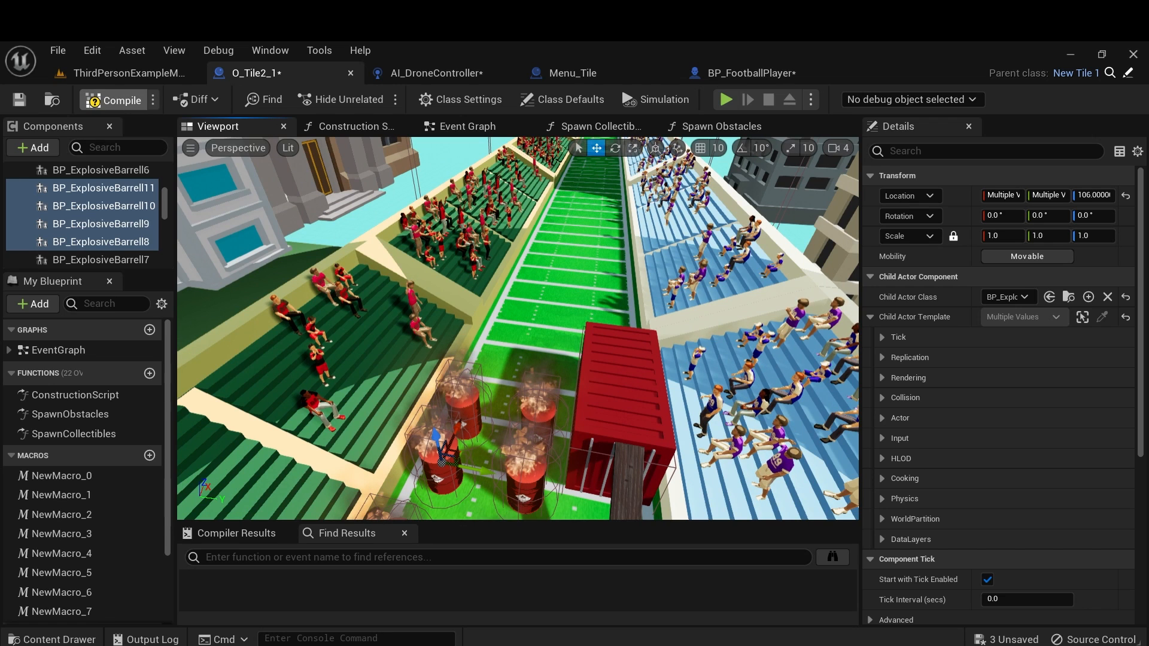
left_click(138, 73)
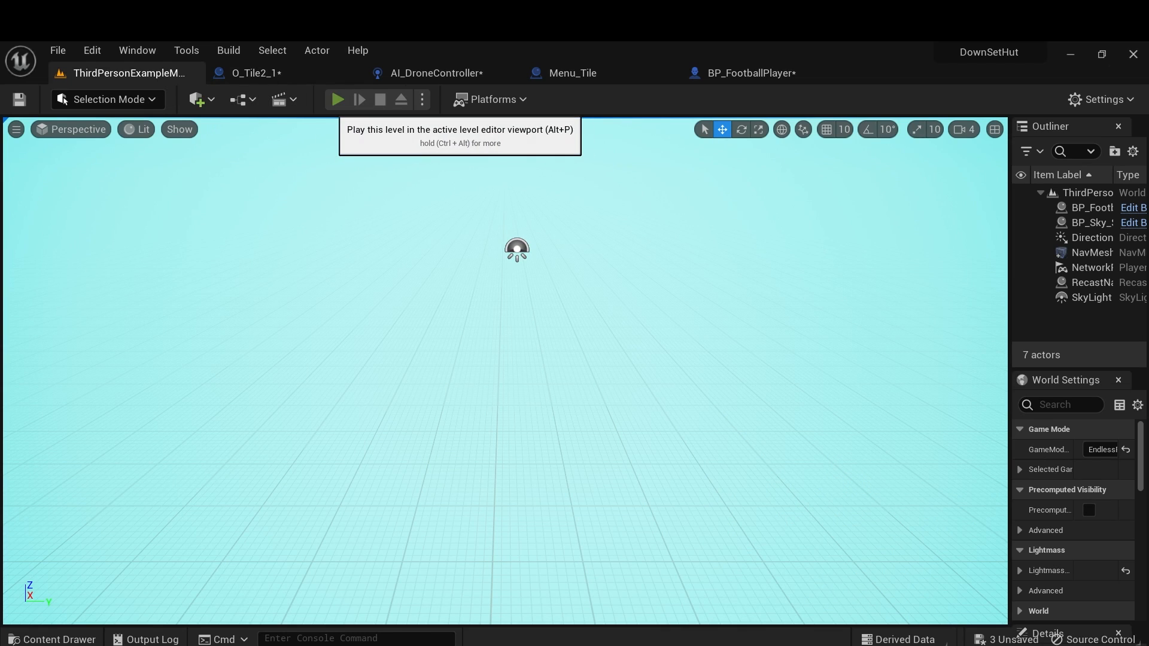
left_click(337, 99)
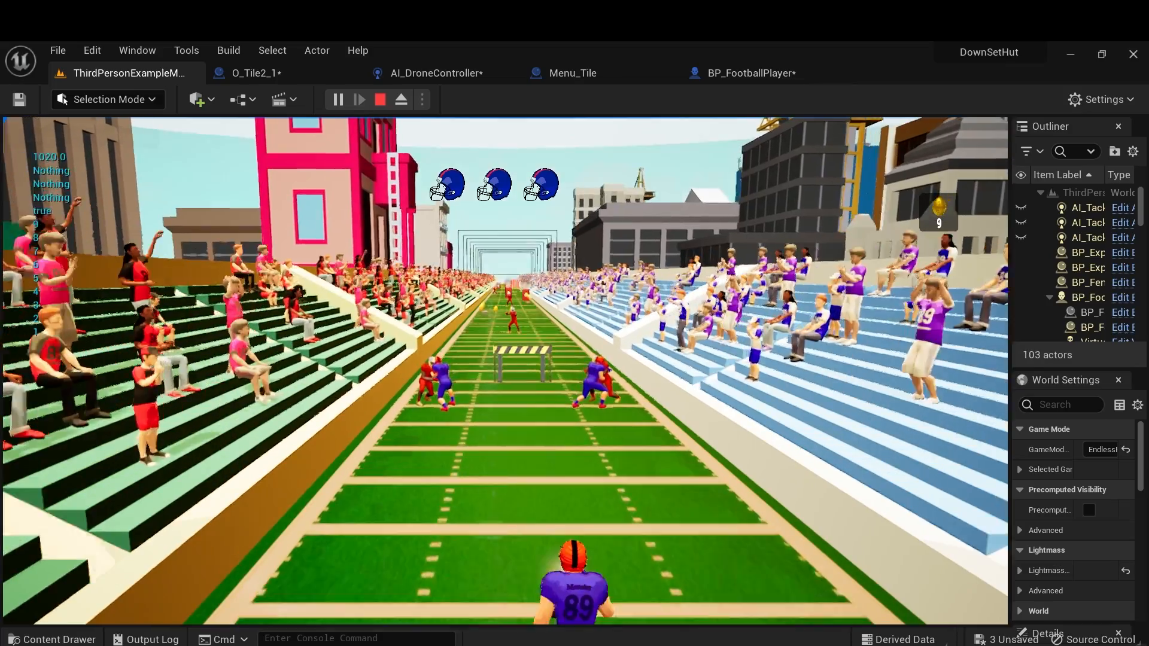
key("space")
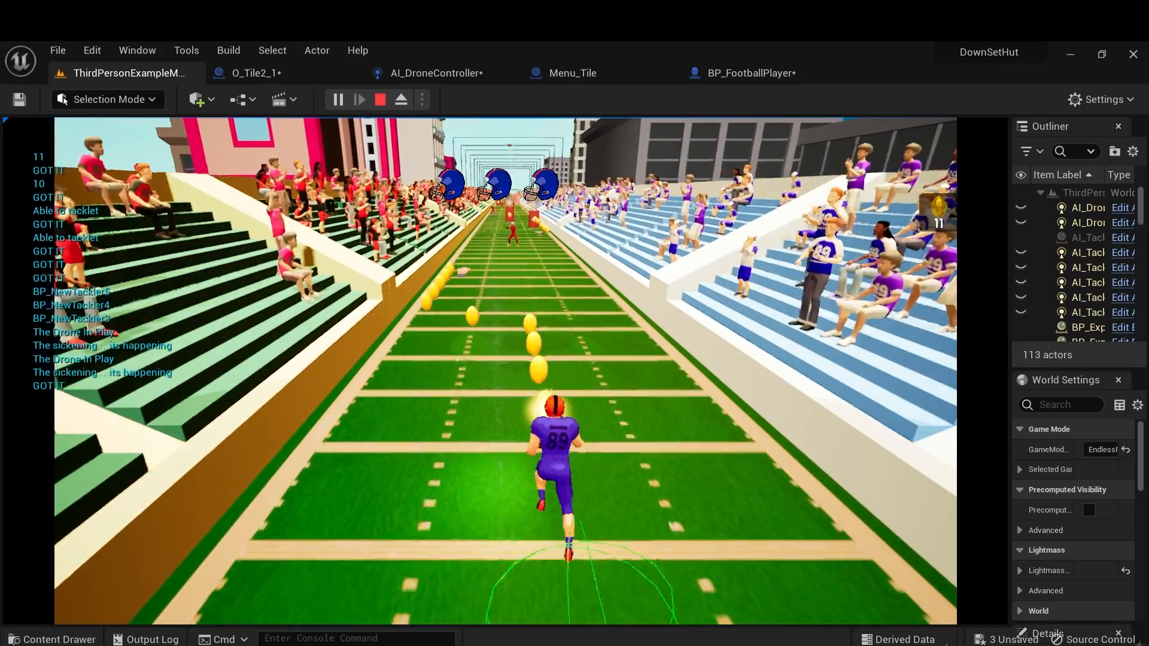
key("a")
key("d")
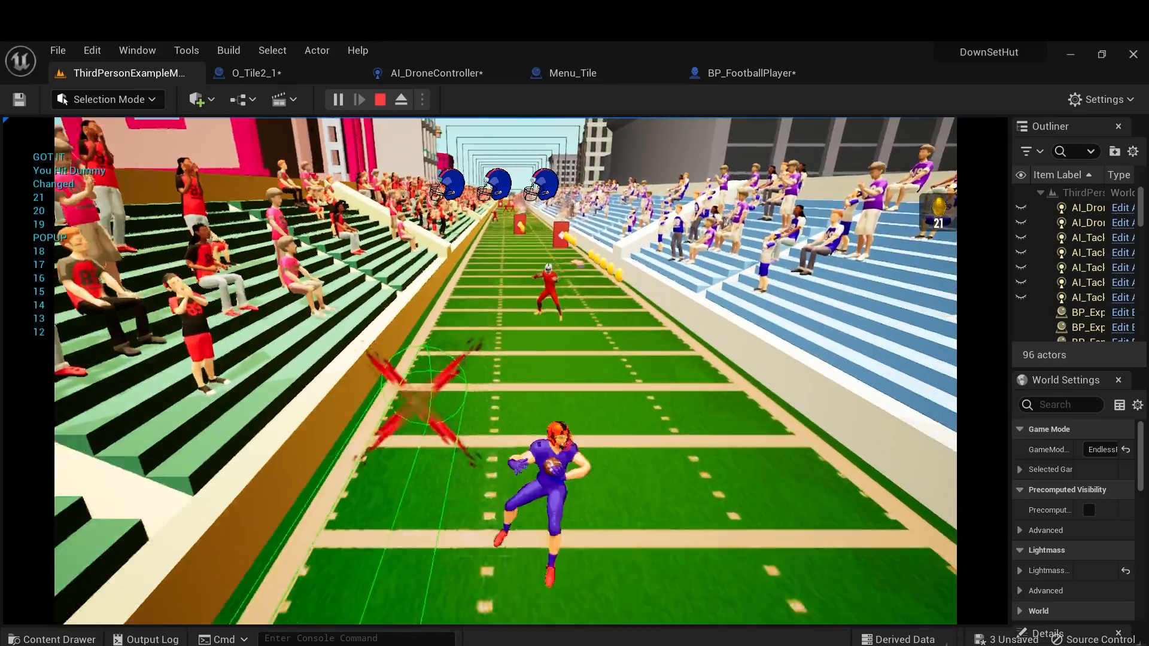
key("d")
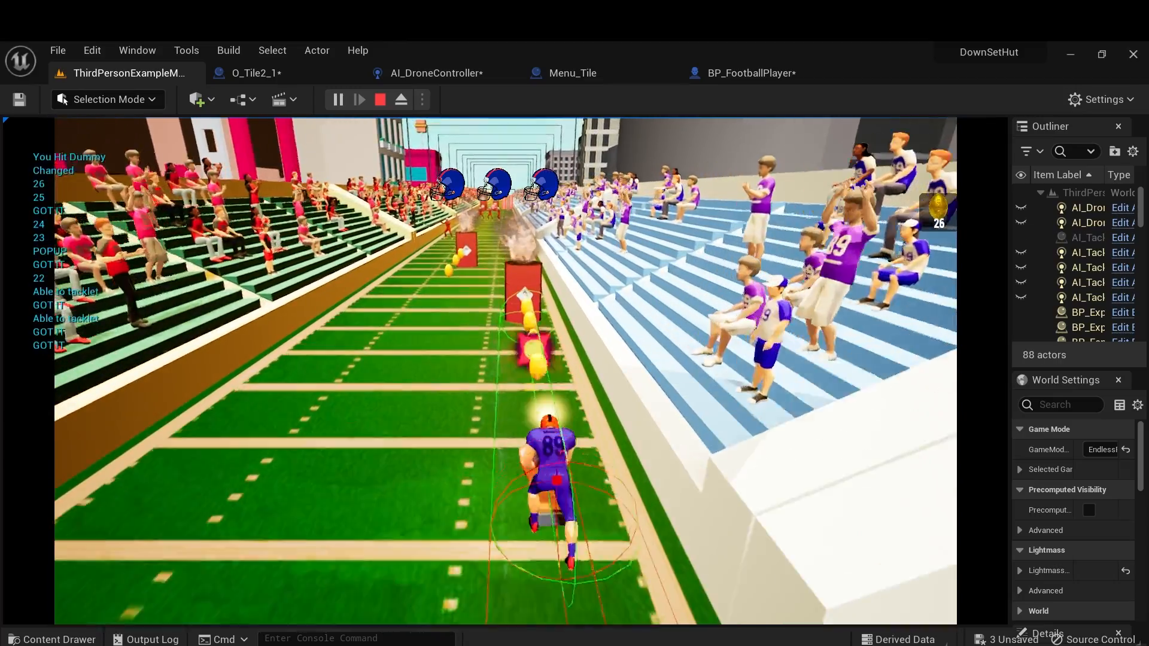
key("a")
key("a")
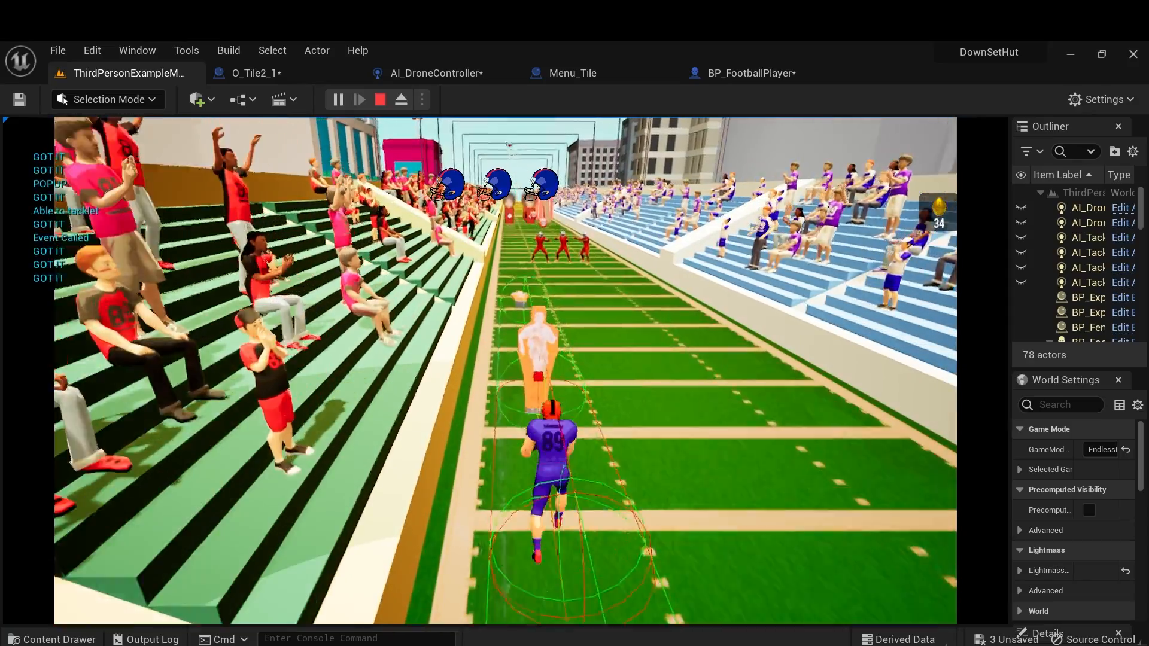
key("d")
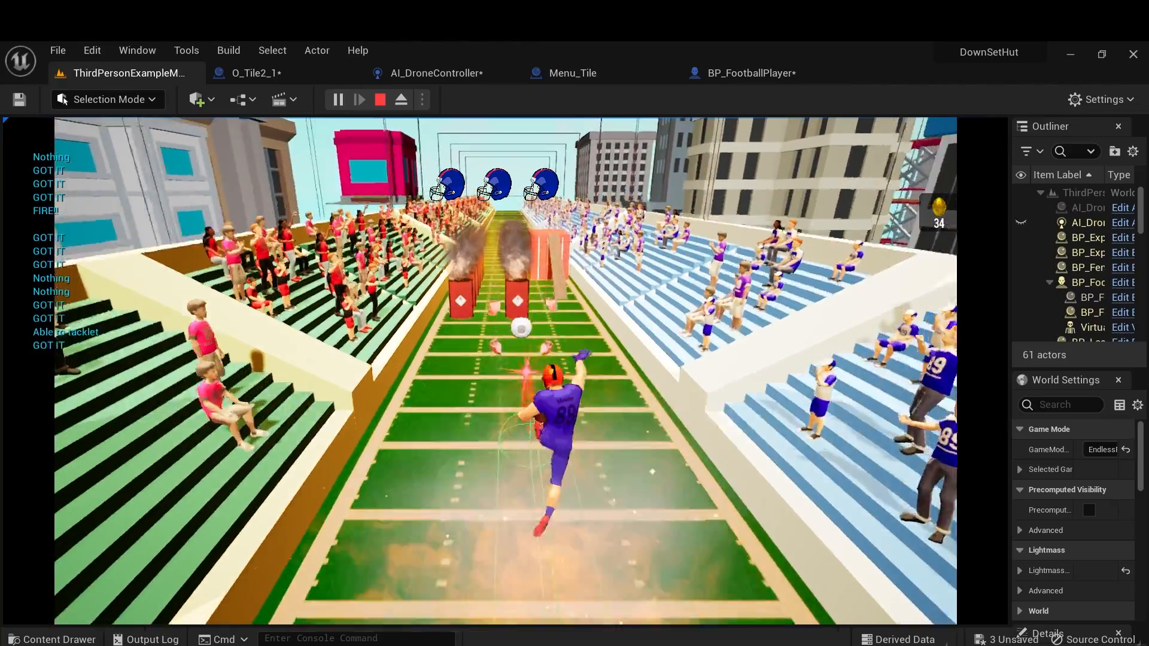
key("d")
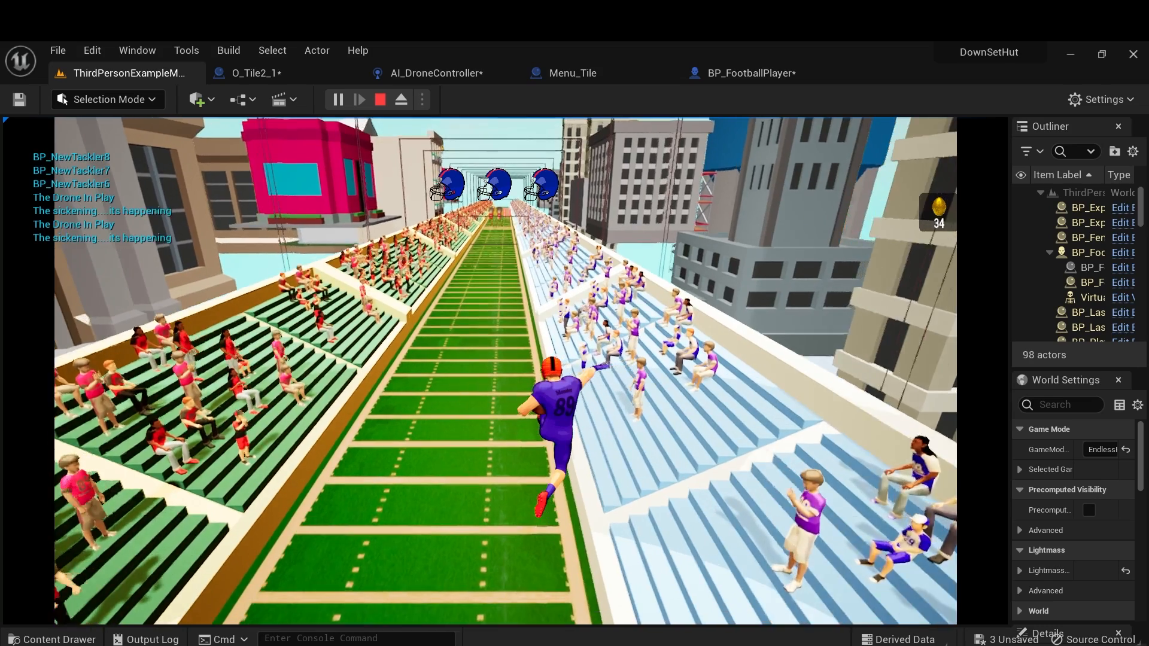
key("Escape")
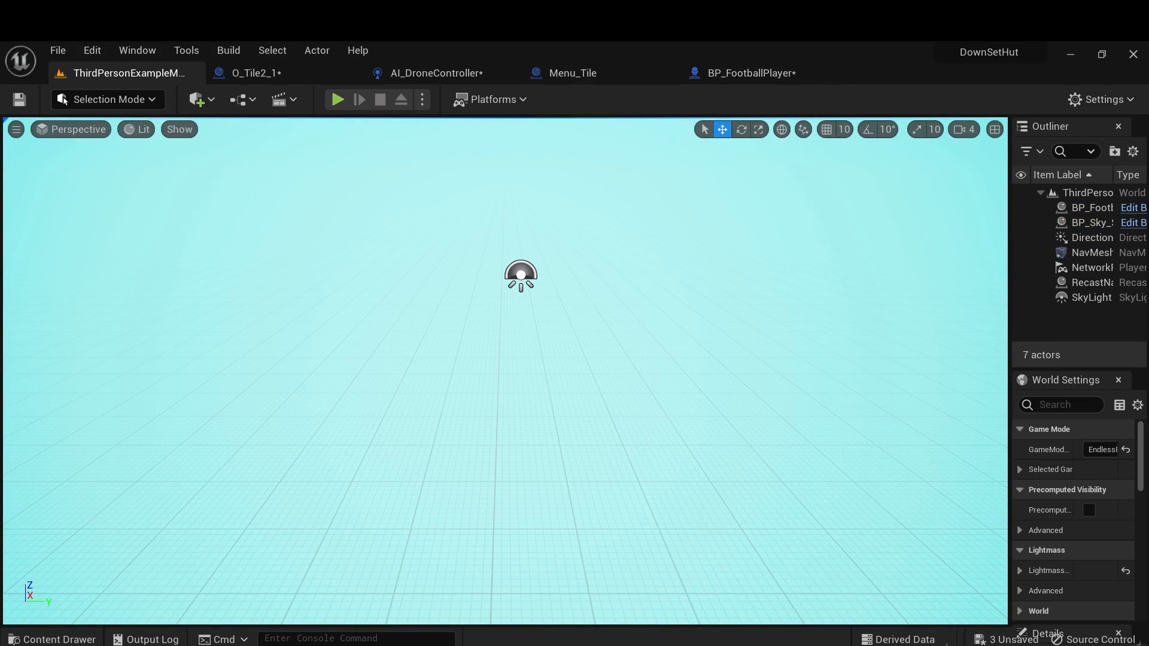
Return to O_Tile2_1, review the barrels beside the ramp, and set the Y location of BP_HugeContainerWPlank_Child to 275.
left_click(263, 72)
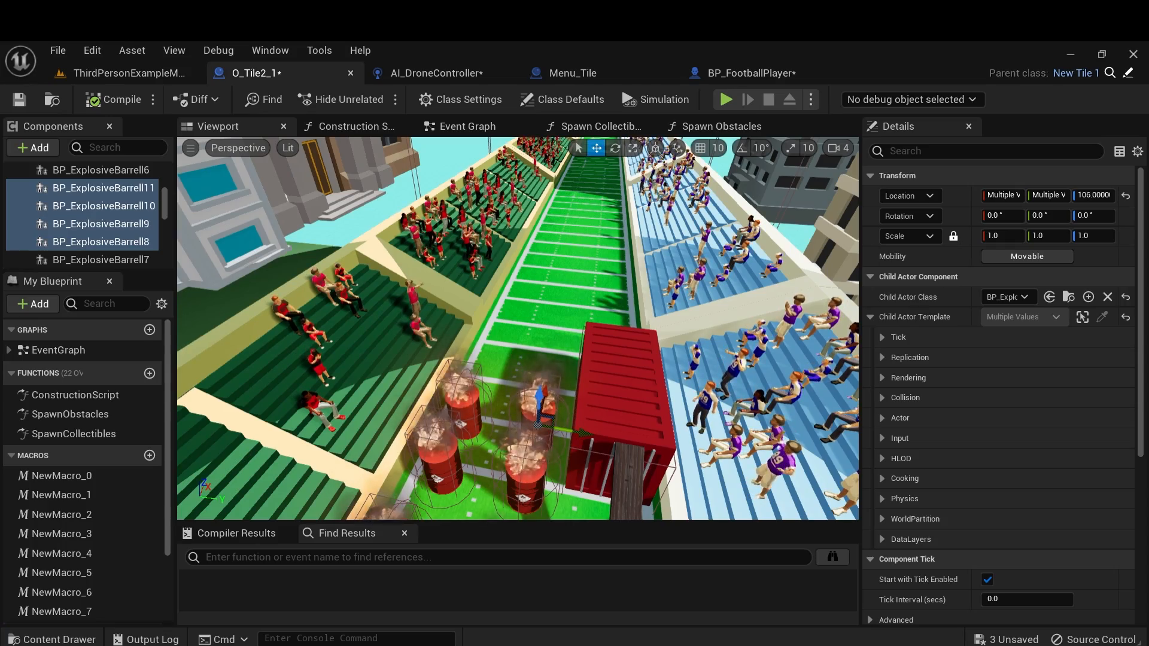
left_click(526, 475)
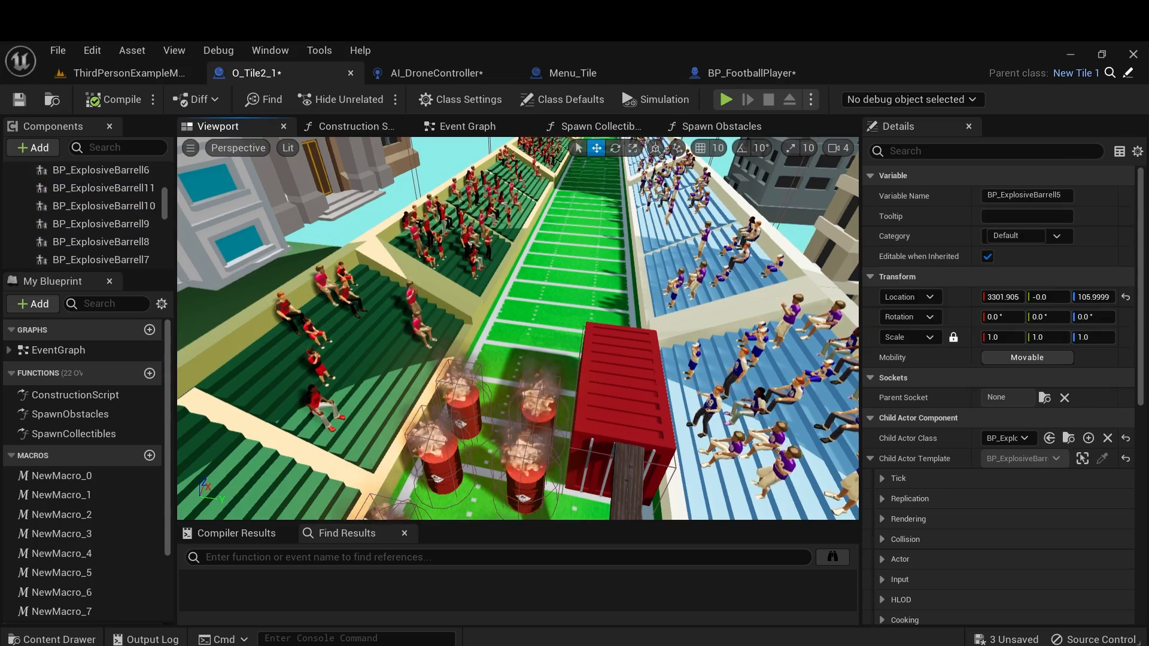
right_click_drag(658, 347, 667, 288)
key("q")
left_click(358, 426)
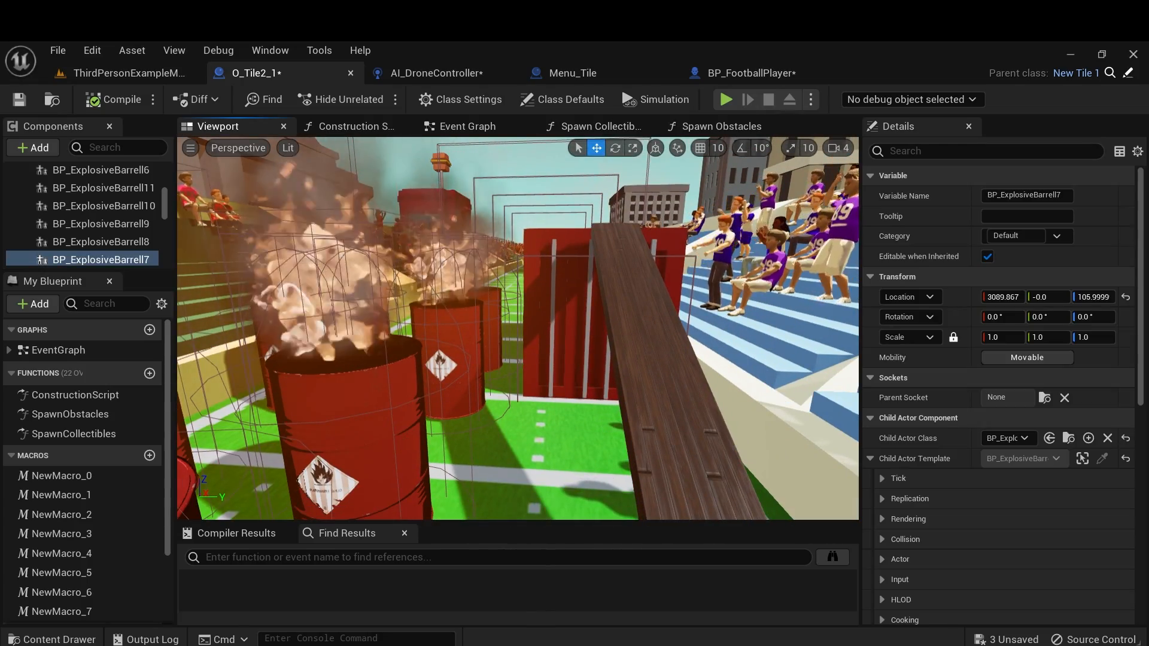
key("d")
right_click_drag(518, 347, 353, 353)
left_click(518, 347)
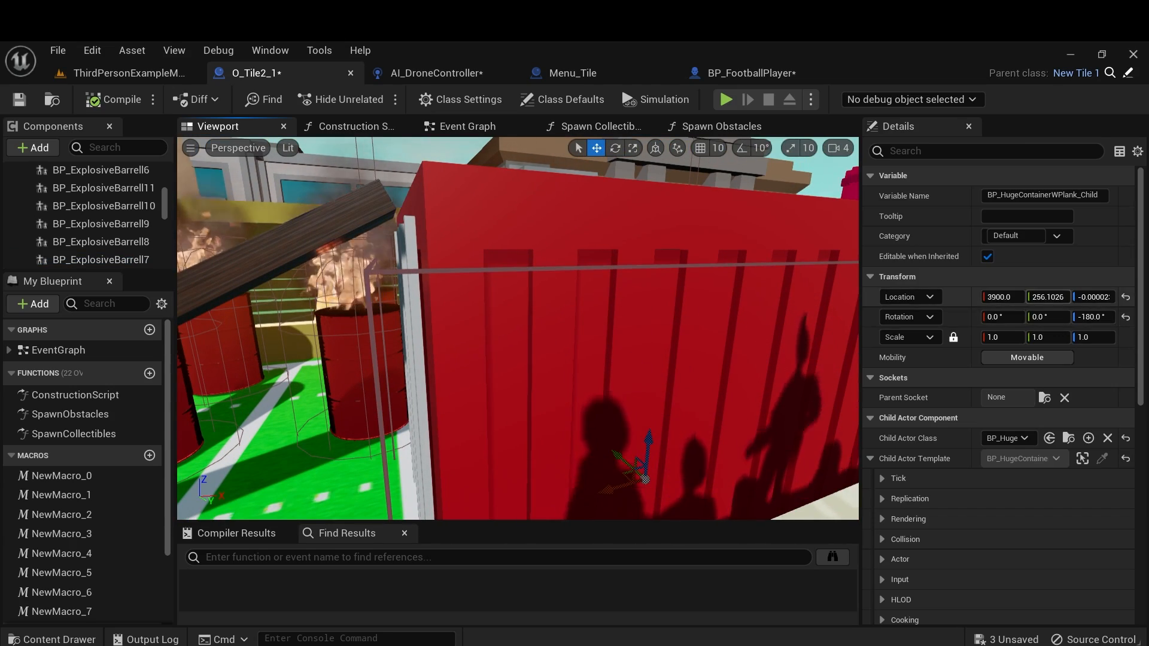
left_click(1046, 297)
type("275")
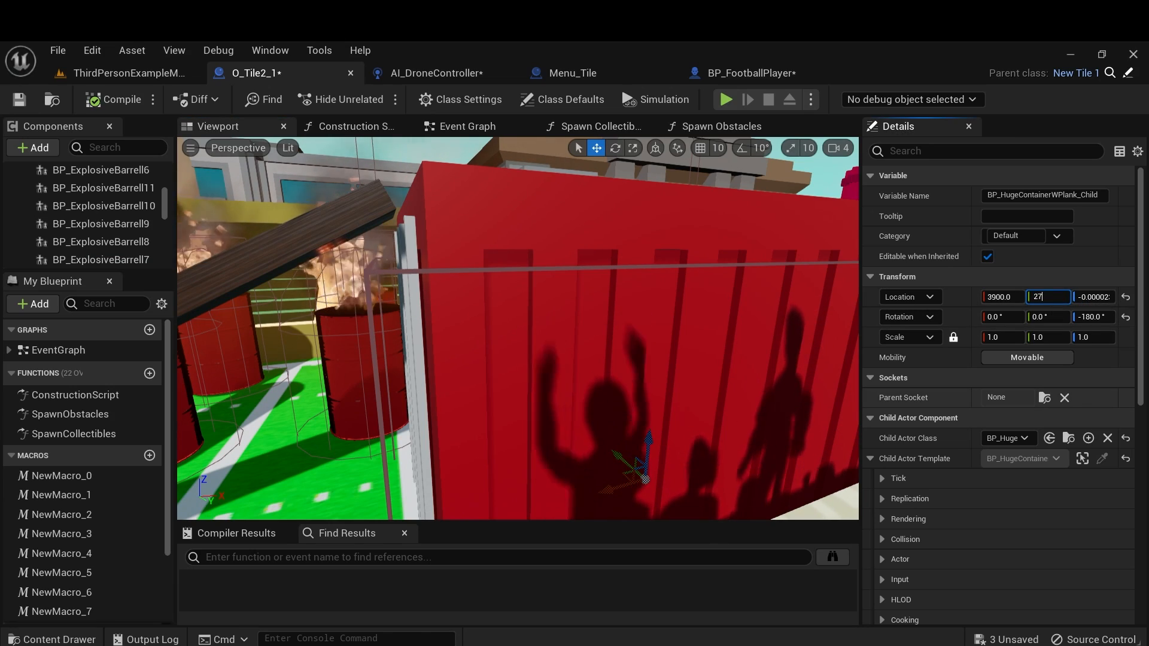
key("Return")
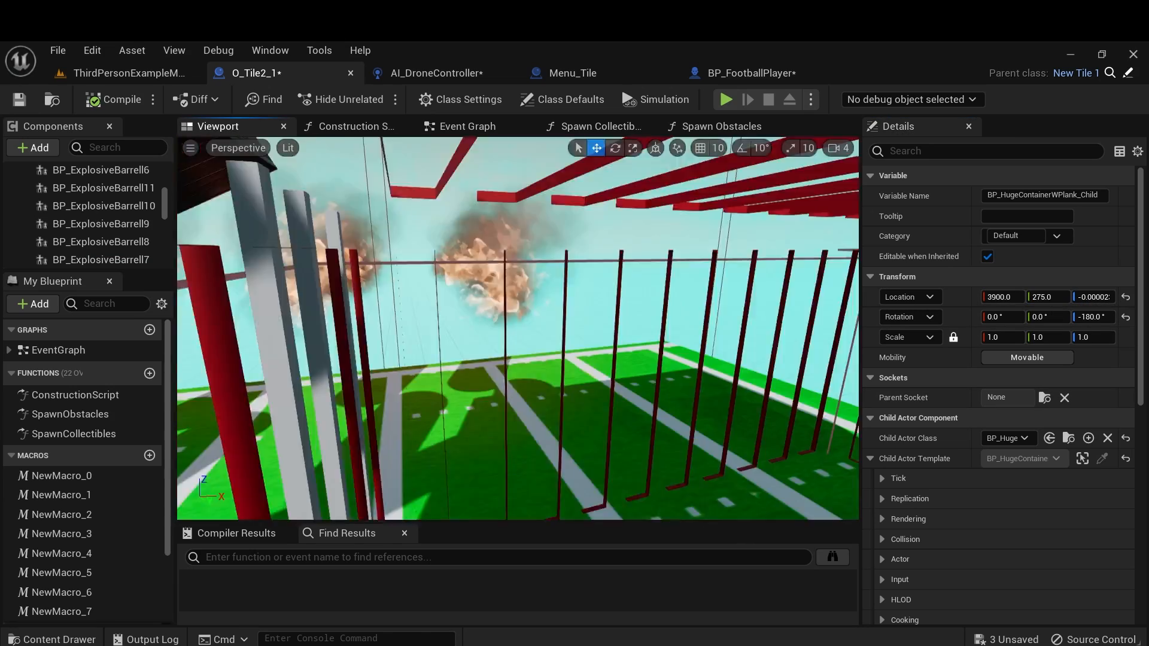
Check the container's new placement on the field and save all modified assets.
right_click_drag(518, 329, 494, 330)
mouse_move(473, 290)
right_mouse_down()
mouse_move(460, 298)
mouse_move(466, 242)
mouse_move(447, 305)
mouse_move(488, 318)
mouse_move(470, 314)
mouse_move(477, 302)
right_mouse_up()
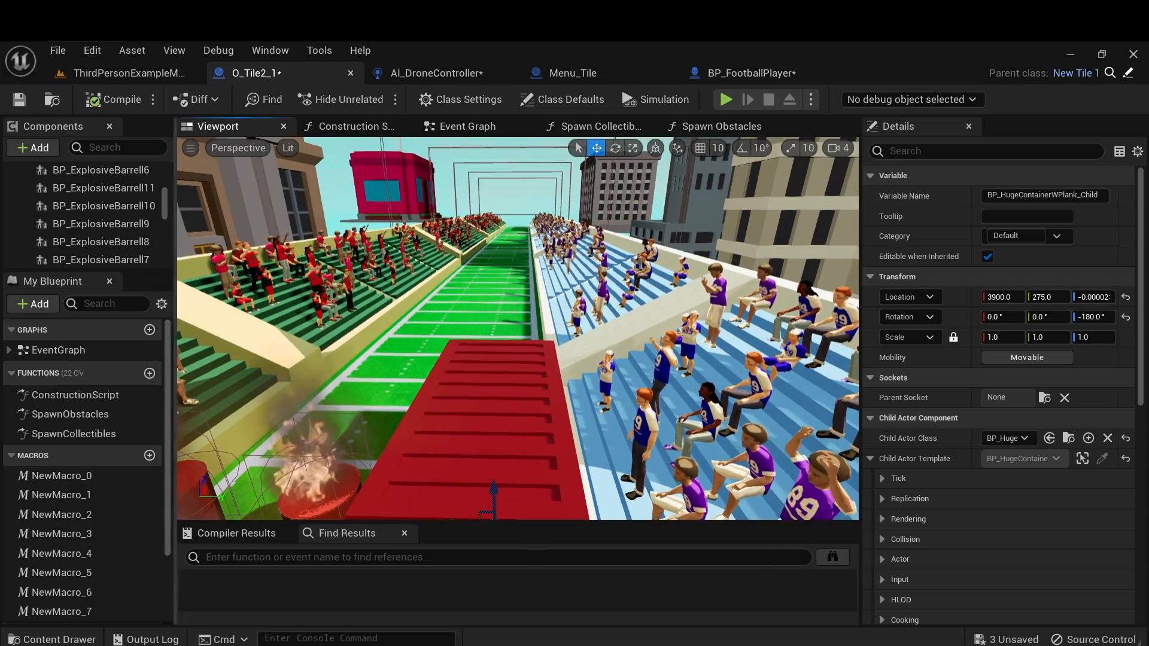
left_click(58, 50)
left_click(97, 124)
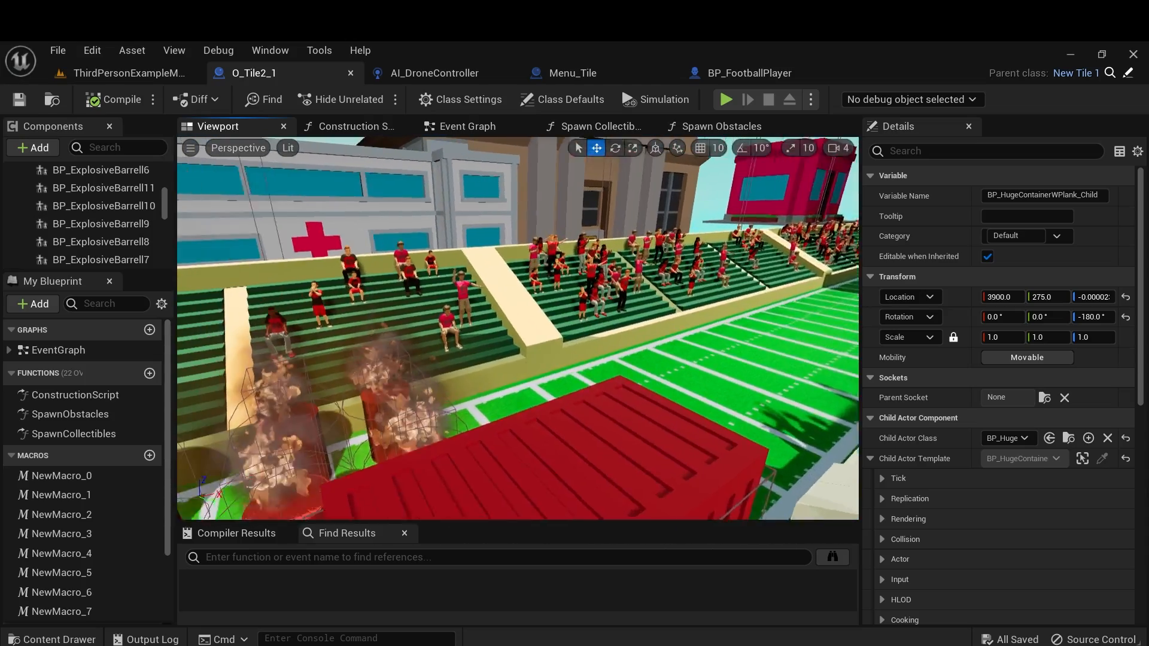
Select the O_Tile2_1 root component and locate BP_Num1FanPickup in the DownSetHut_Blueprints Collectibles folder.
key("s")
mouse_move(518, 328)
right_mouse_down()
mouse_move(578, 346)
mouse_move(568, 328)
mouse_move(689, 330)
mouse_move(446, 330)
mouse_move(527, 331)
right_mouse_up()
key("w")
key("s")
key("s")
left_click_drag(165, 205, 165, 175)
left_click(90, 173)
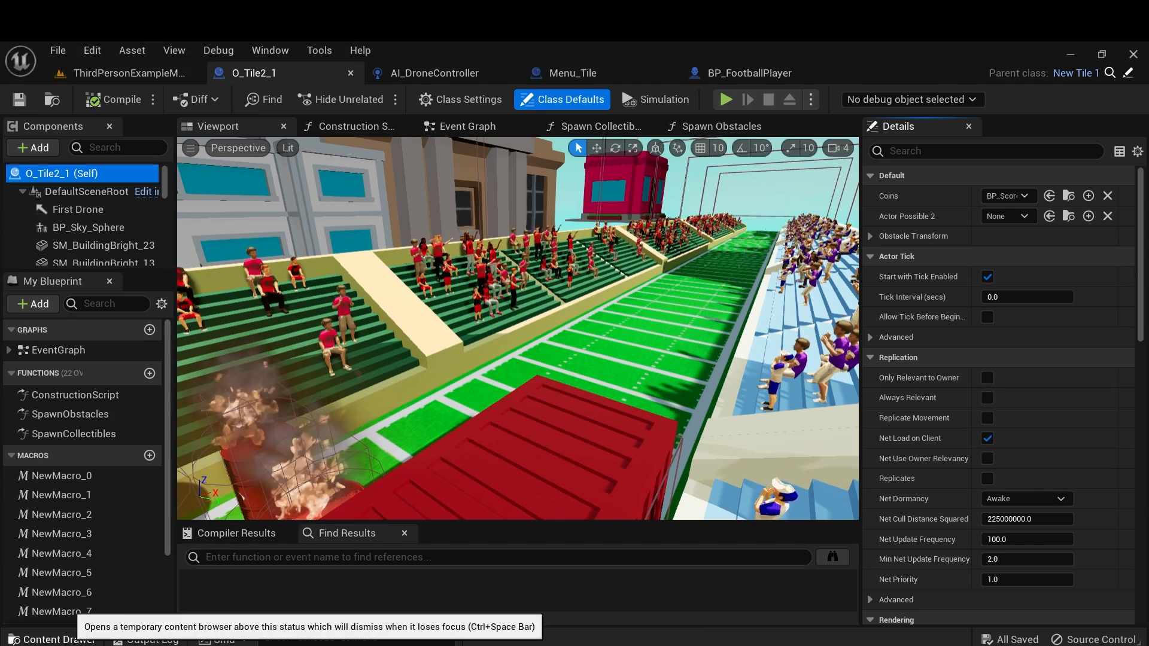
left_click(56, 640)
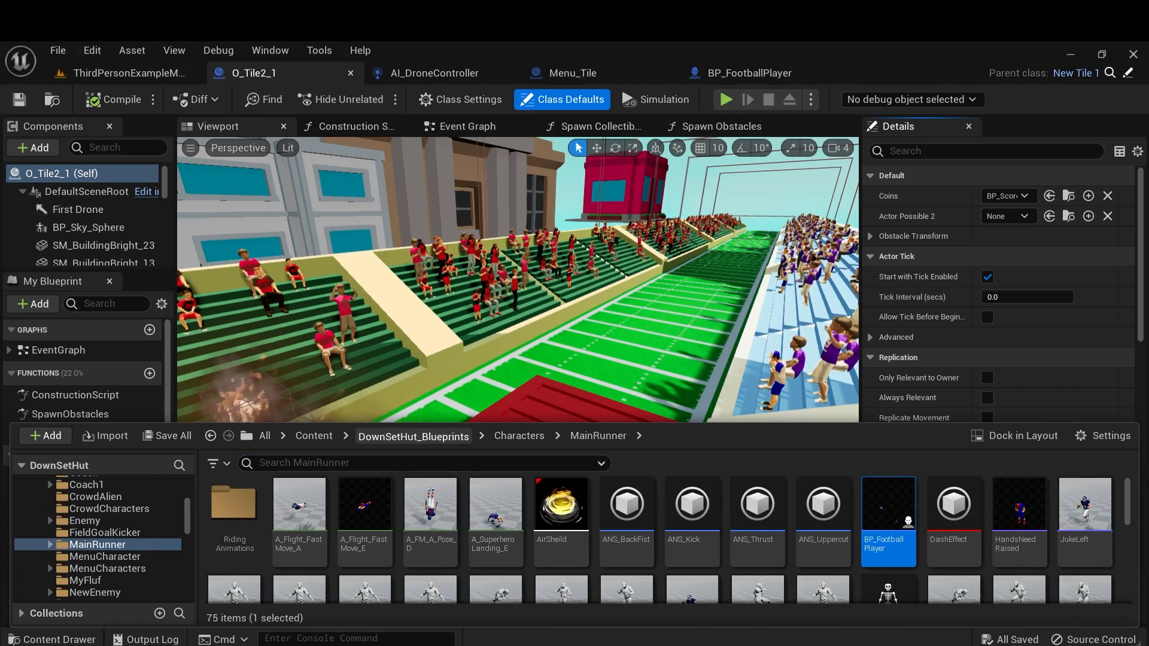
left_click(419, 436)
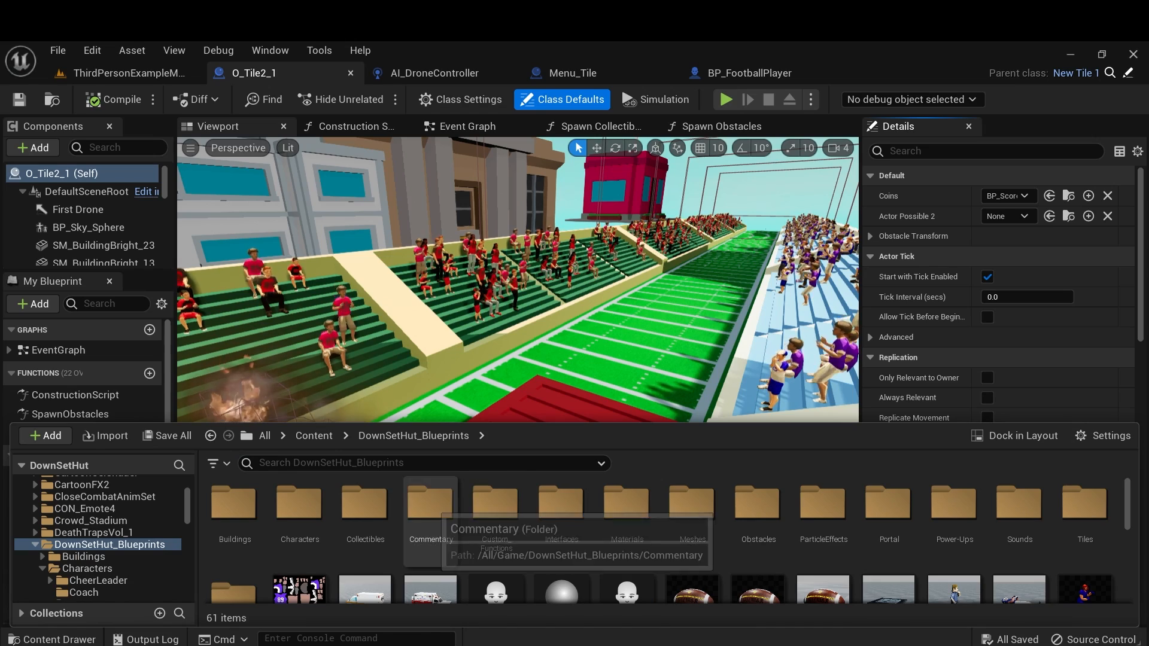
double_click(365, 506)
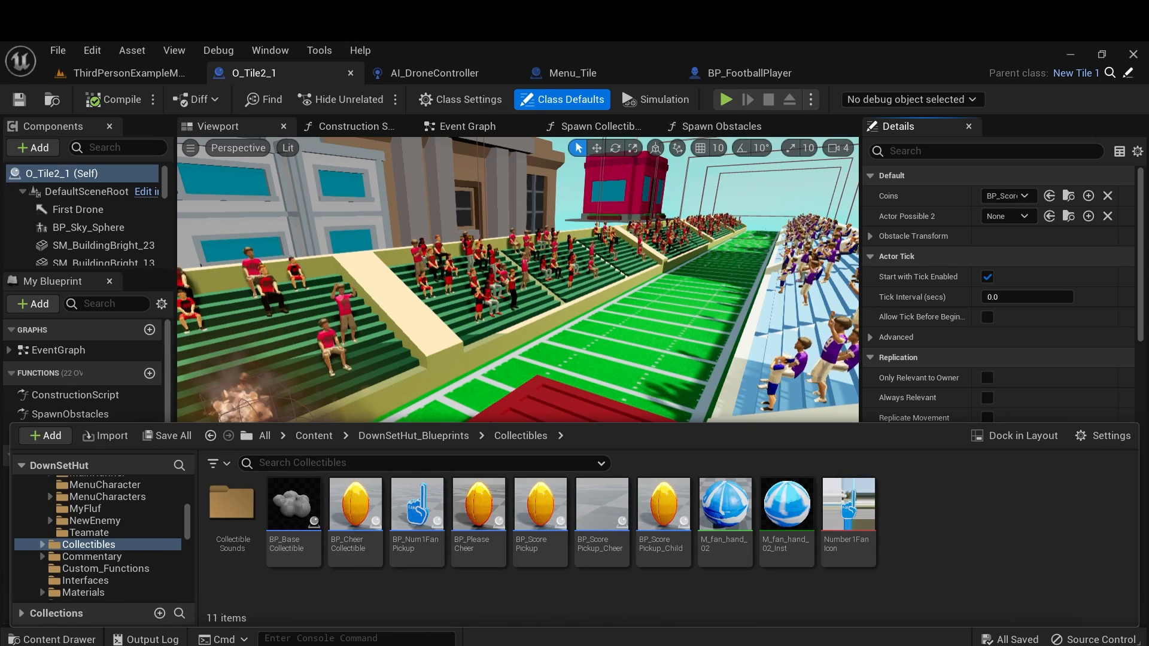
left_click(423, 527)
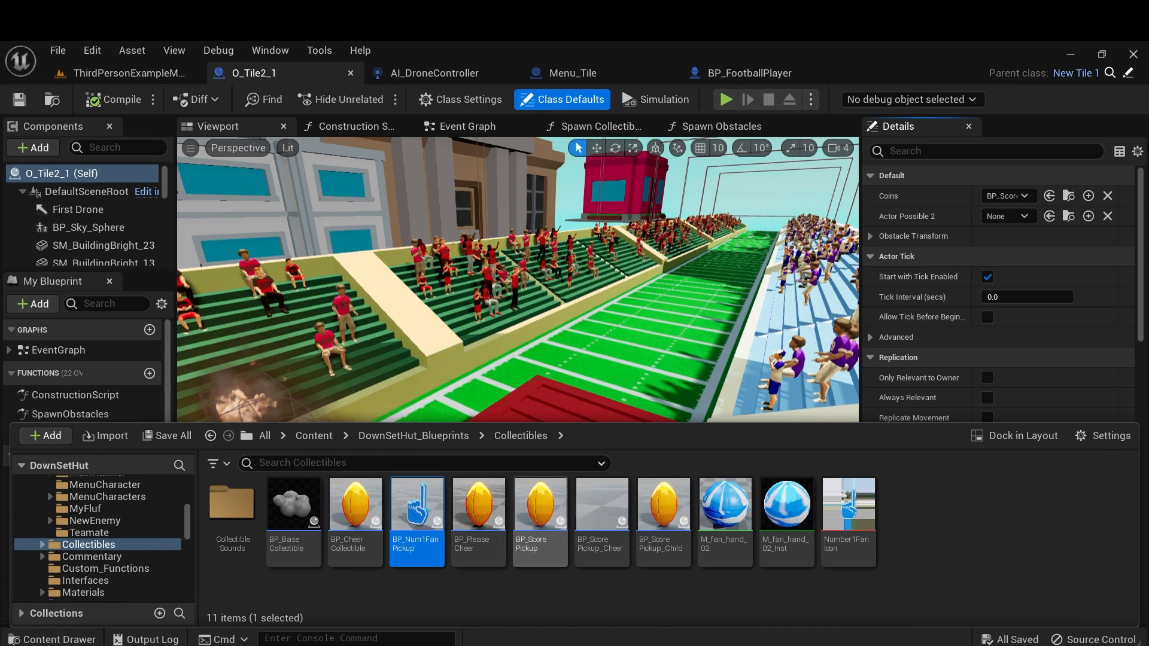
Try to place BP_Num1FanPickup on the field, and filter the tile's components by "fan" to look for it.
left_click_drag(417, 508, 444, 419)
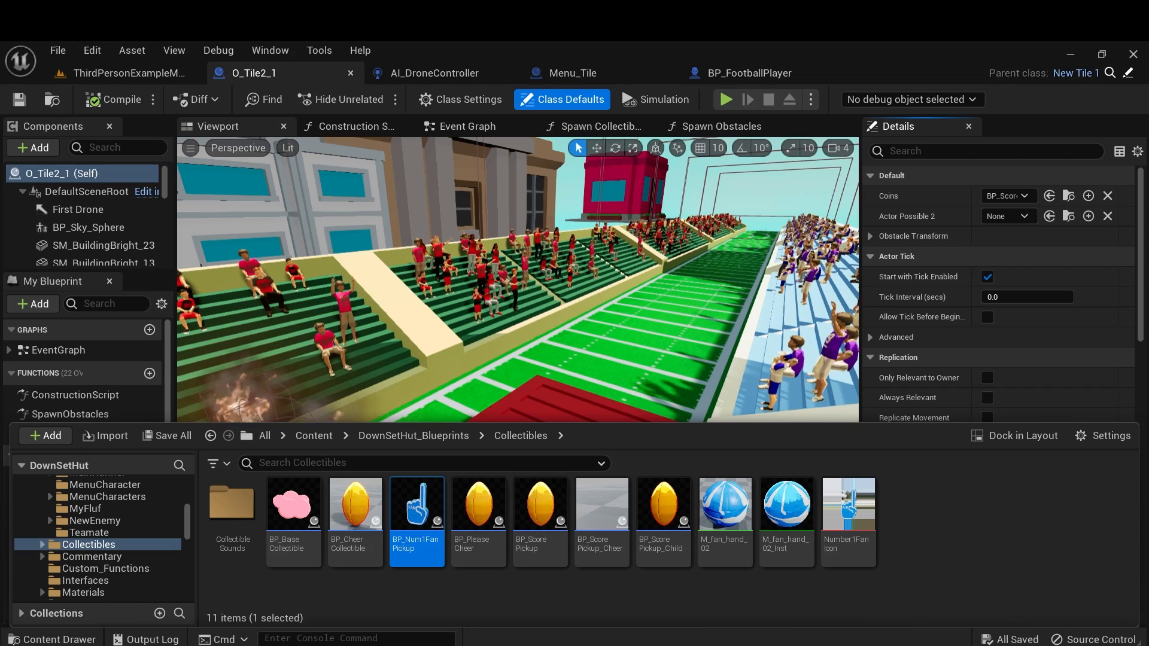
left_click(247, 402)
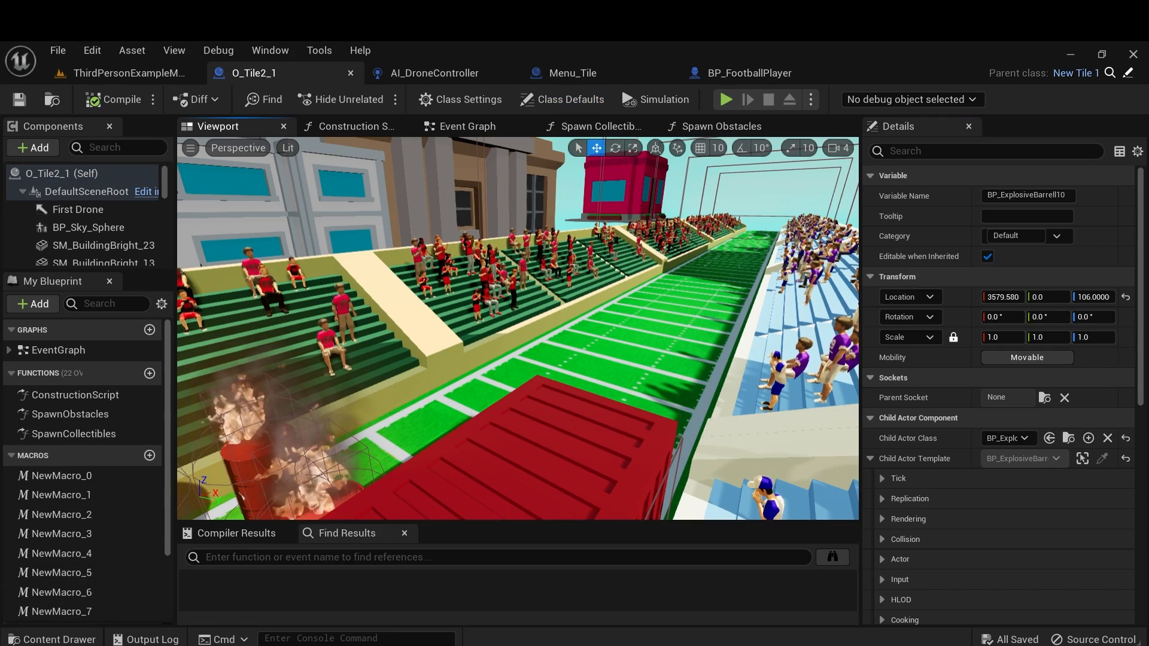
left_click(122, 148)
type("n")
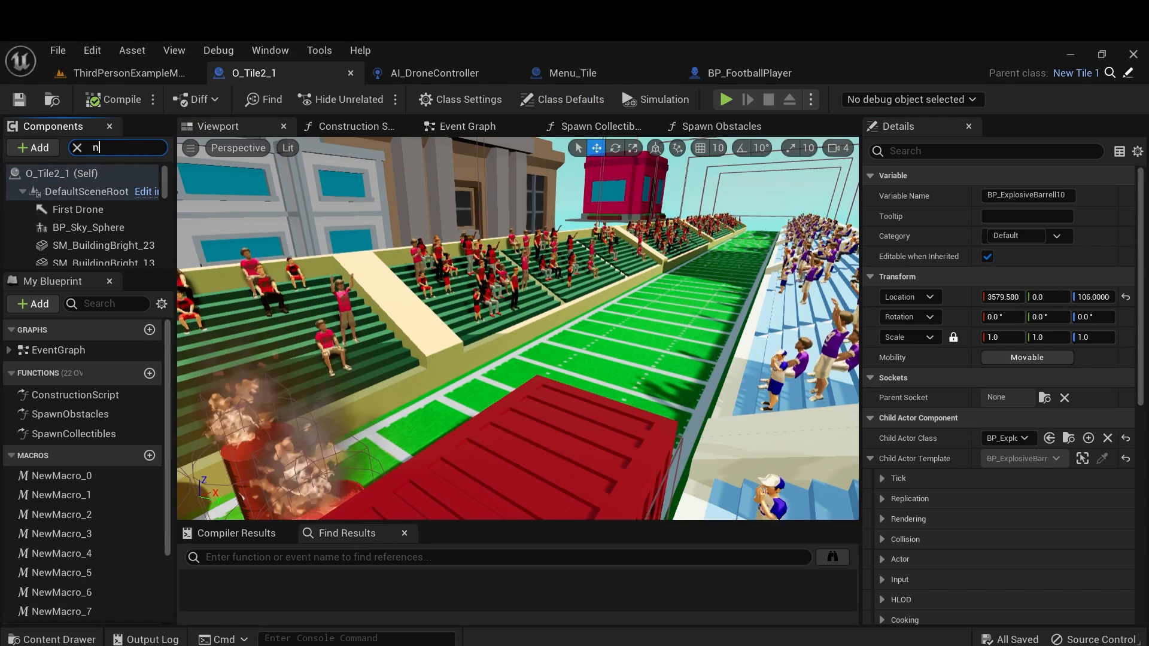
type("umber")
key("BackSpace")
key("BackSpace")
key("BackSpace")
key("BackSpace")
key("BackSpace")
key("BackSpace")
type("fan")
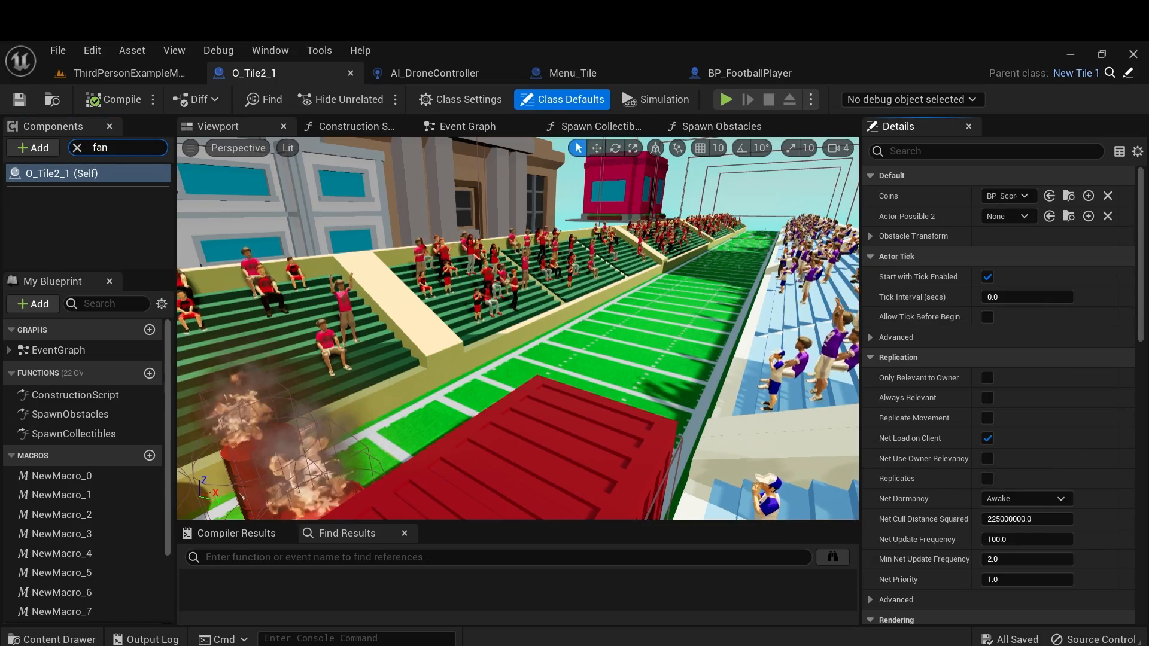
Add BP_Num1FanPickup to the tile as a component and select it in the component list filtered by "fan".
right_click_drag(518, 335, 574, 390)
key("s")
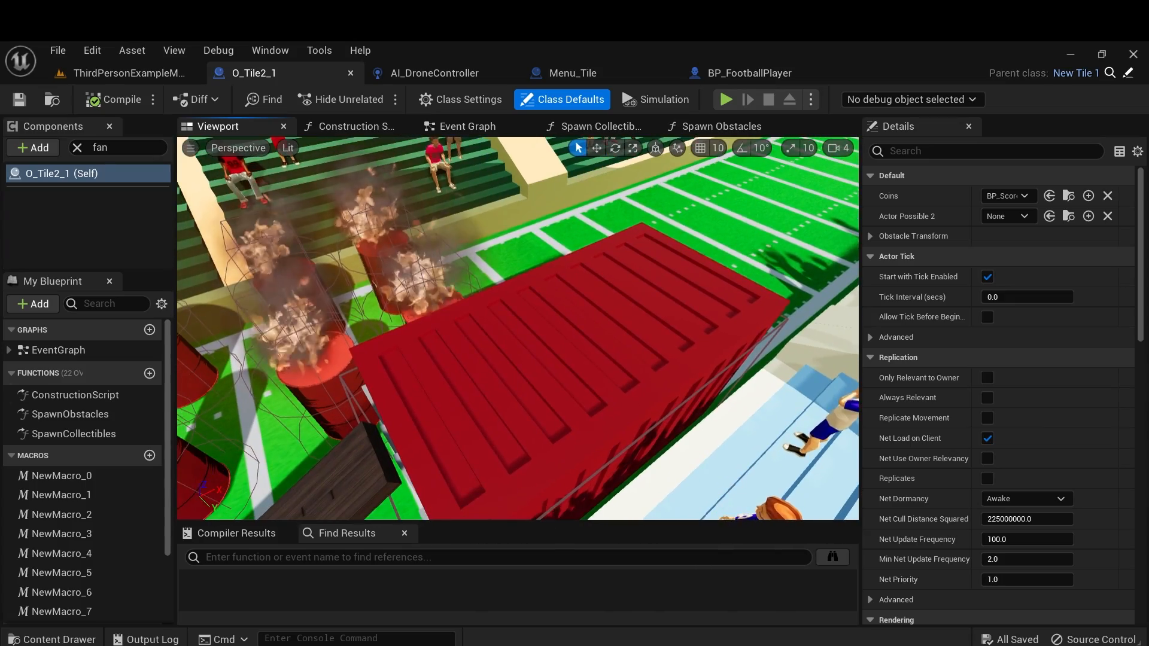
left_click(51, 639)
left_click_drag(418, 506, 526, 265)
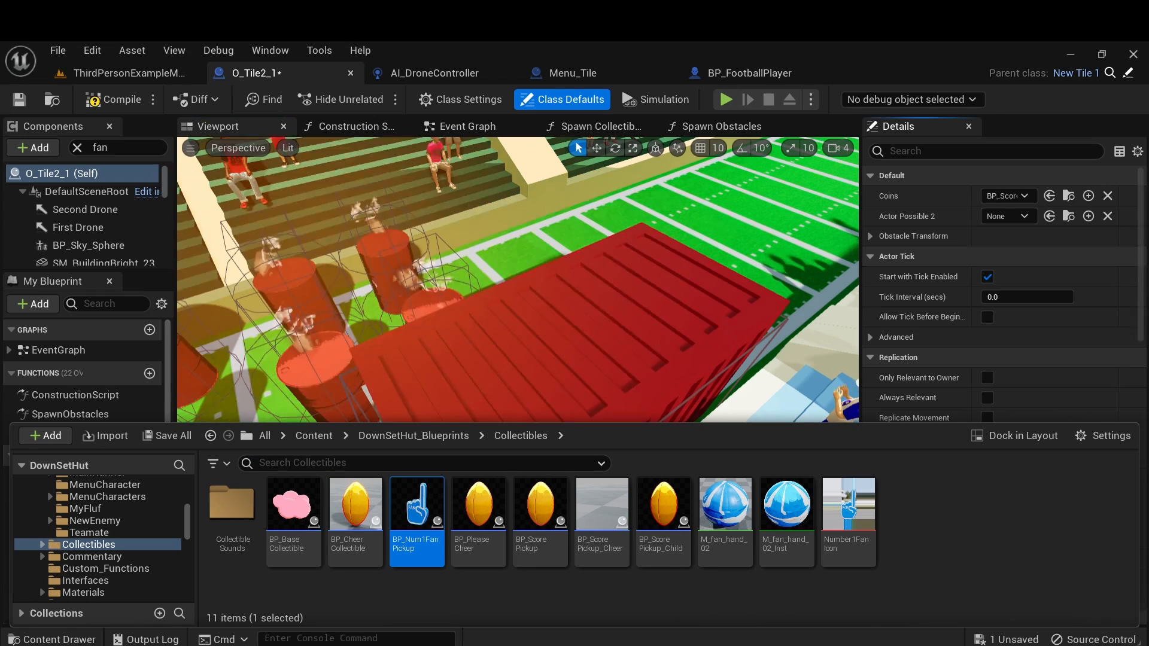
left_click(120, 147)
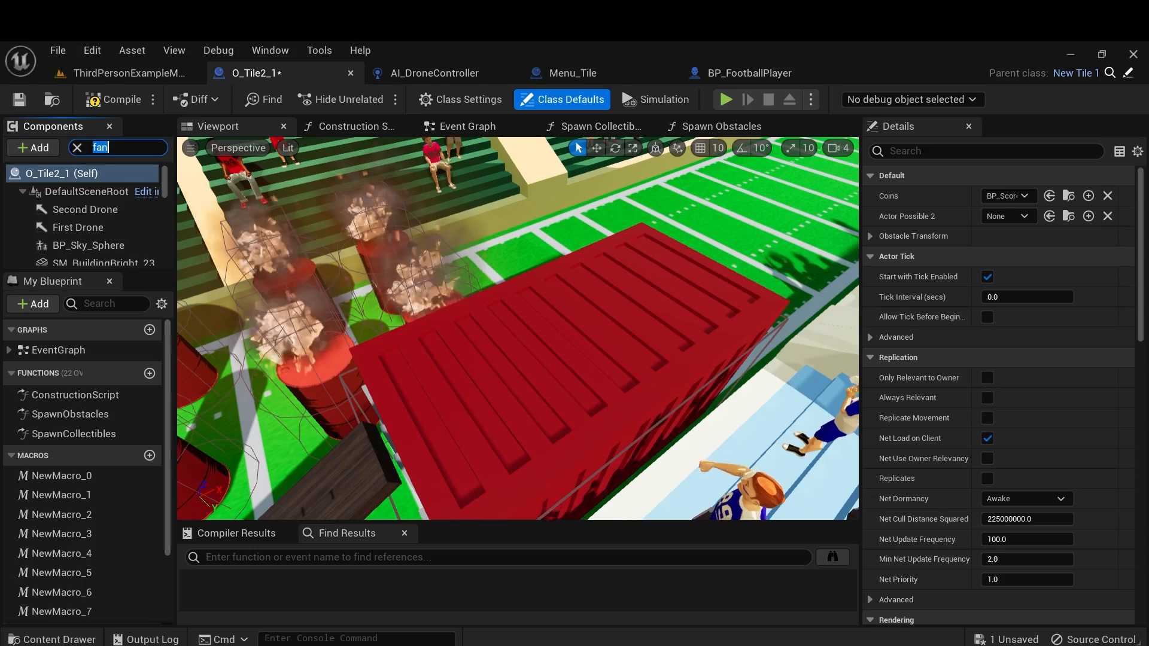
type("fa")
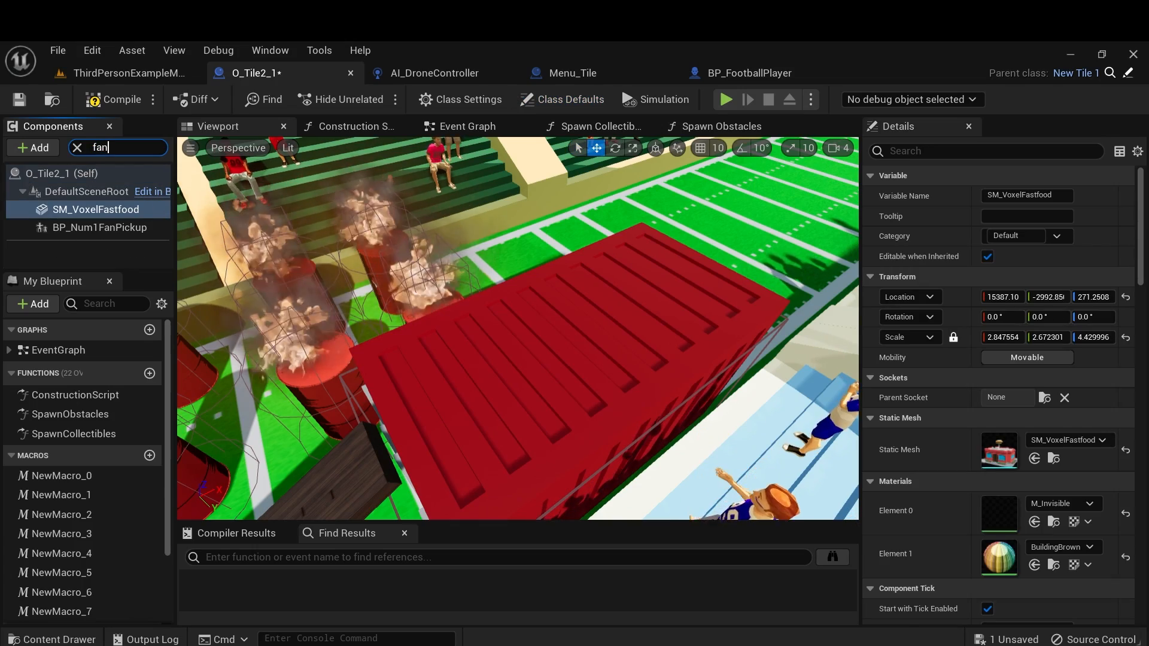
type("n")
left_click(116, 209)
Set the X location of BP_Num1FanPickup to 3500 to bring it near the container ramp.
right_click_drag(518, 329, 541, 344)
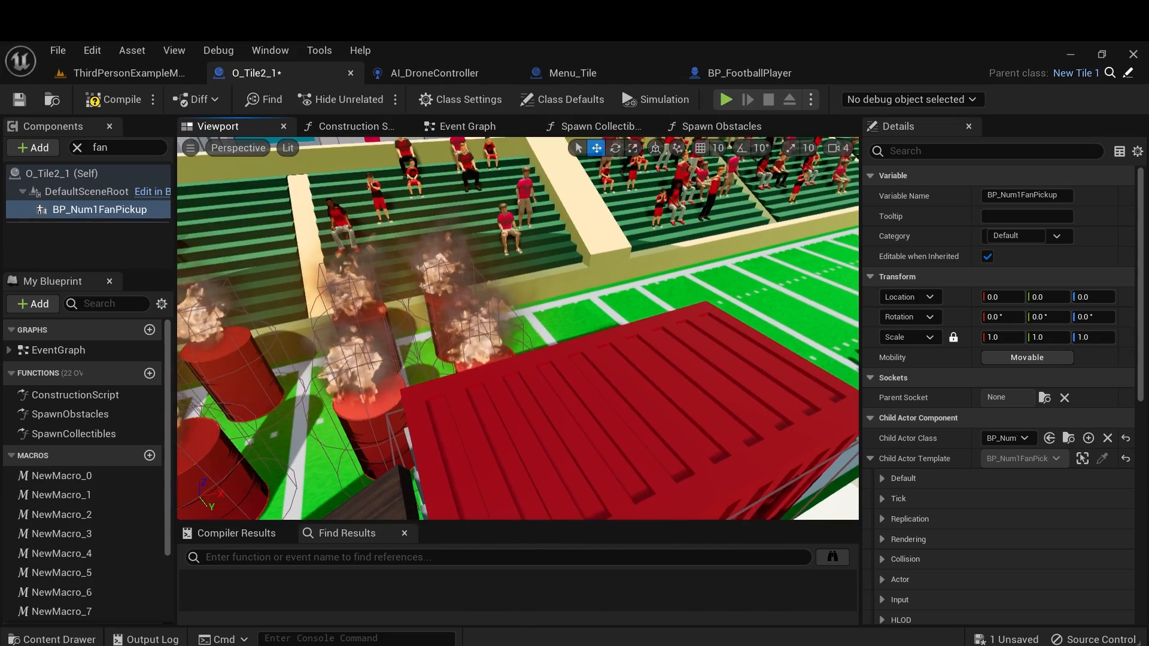
left_click(224, 470)
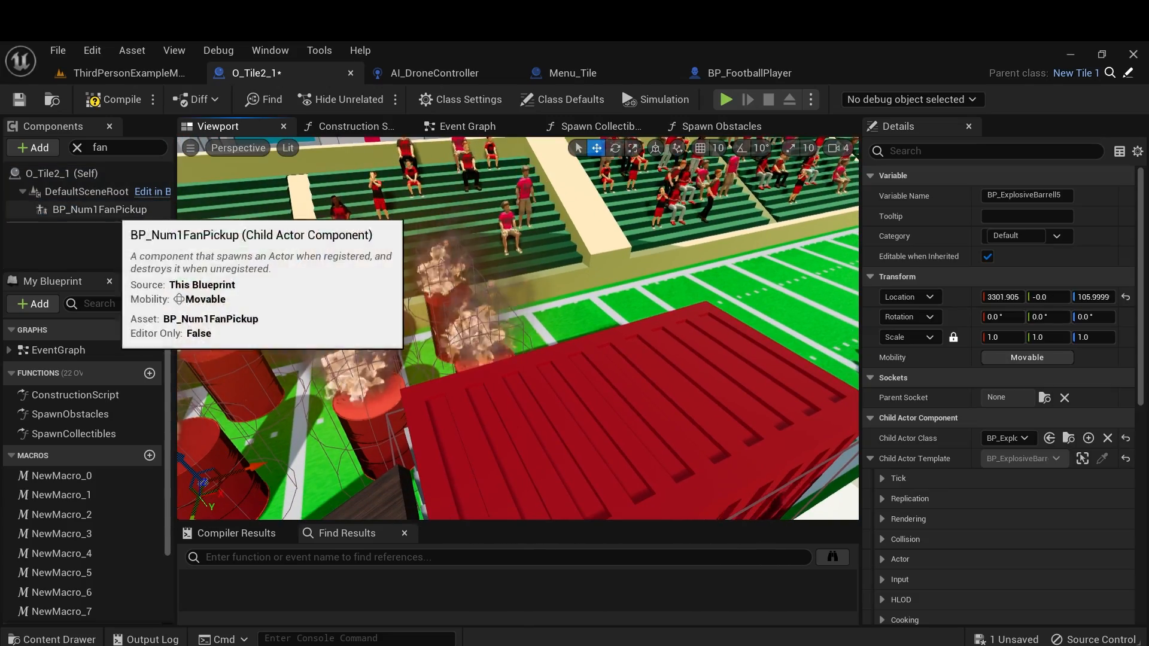
left_click(90, 209)
left_click(1003, 298)
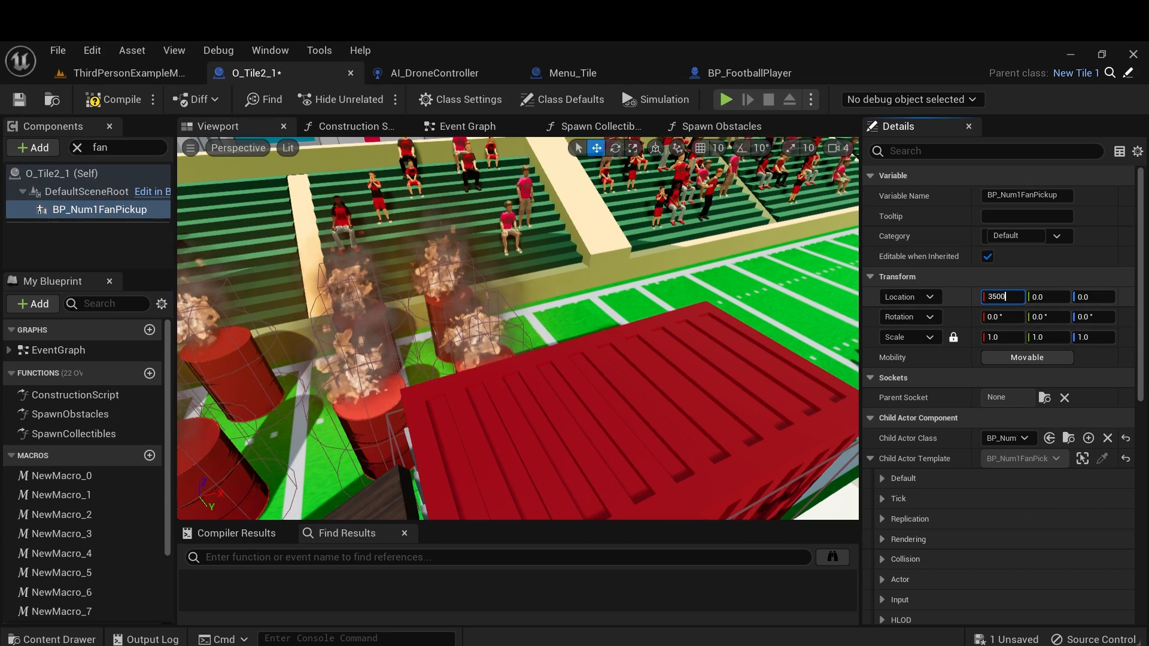
type("3500")
key("Return")
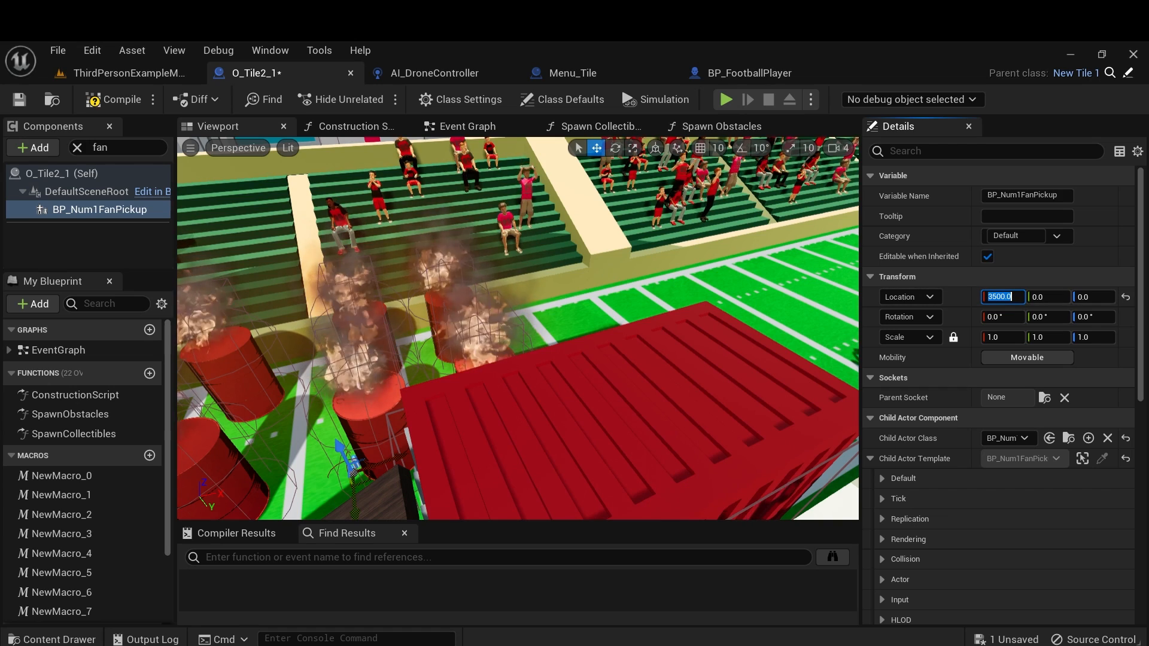
Move the fan pickup past the barrels to about X 4288, Y -318, and set its Z location to 100.
left_click(383, 464)
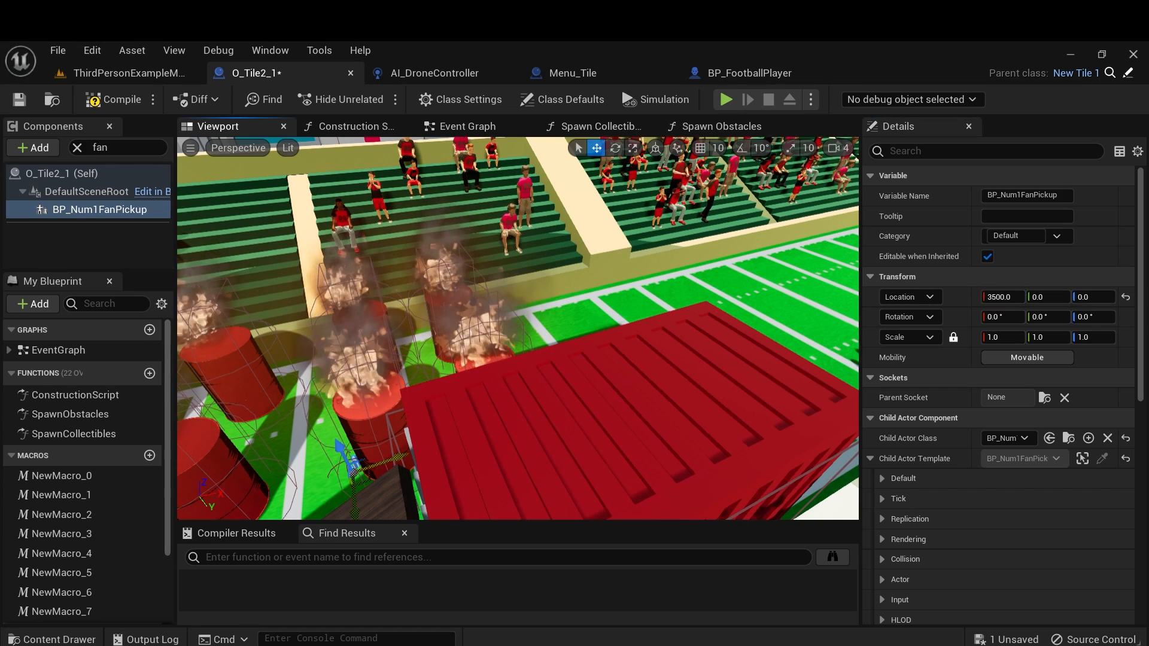
left_click_drag(494, 439, 613, 328)
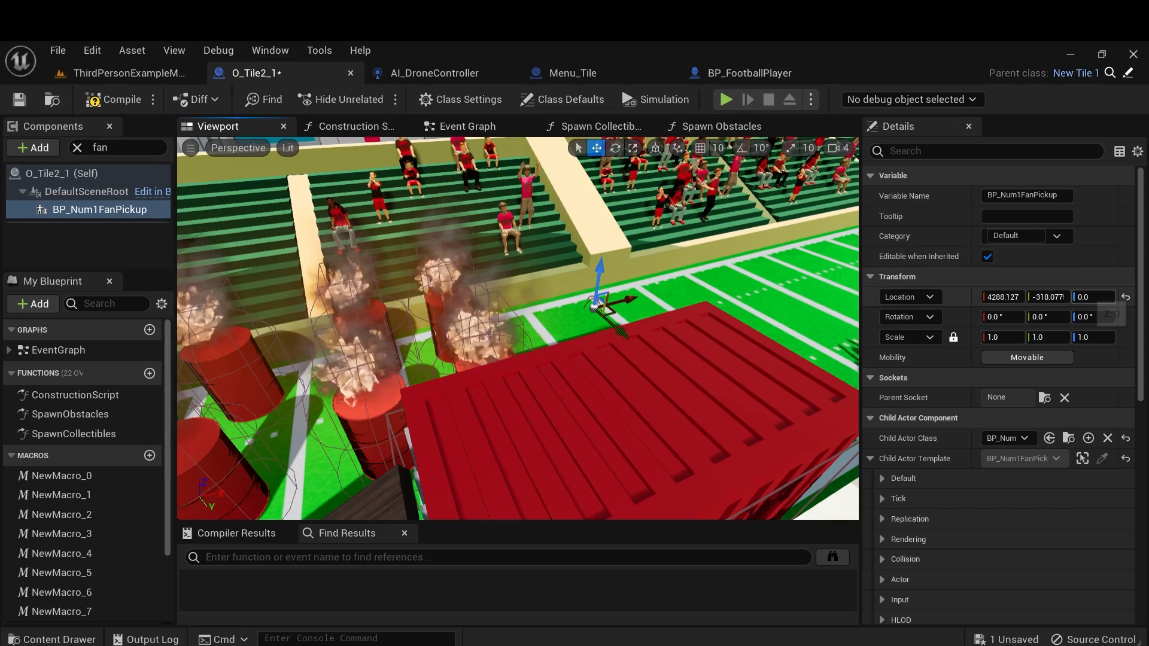
left_click(1094, 297)
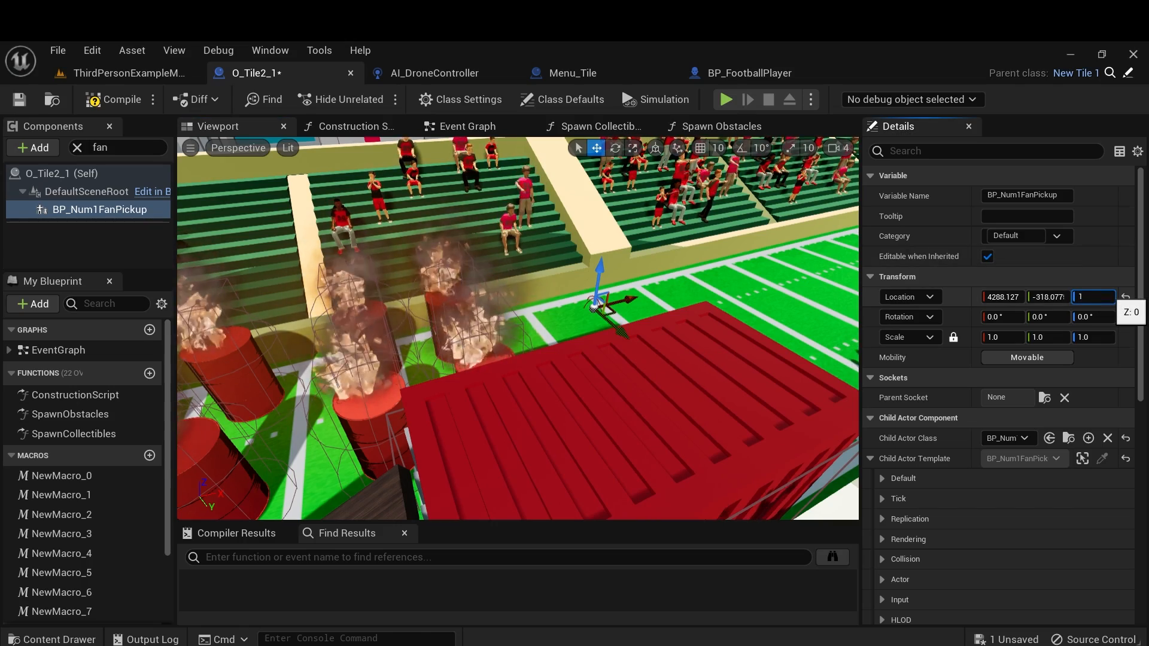
type("100")
key("Return")
Set the Z rotation of BP_Num1FanPickup to 90 degrees.
right_click_drag(801, 477, 862, 477)
left_click(1093, 317)
type("180")
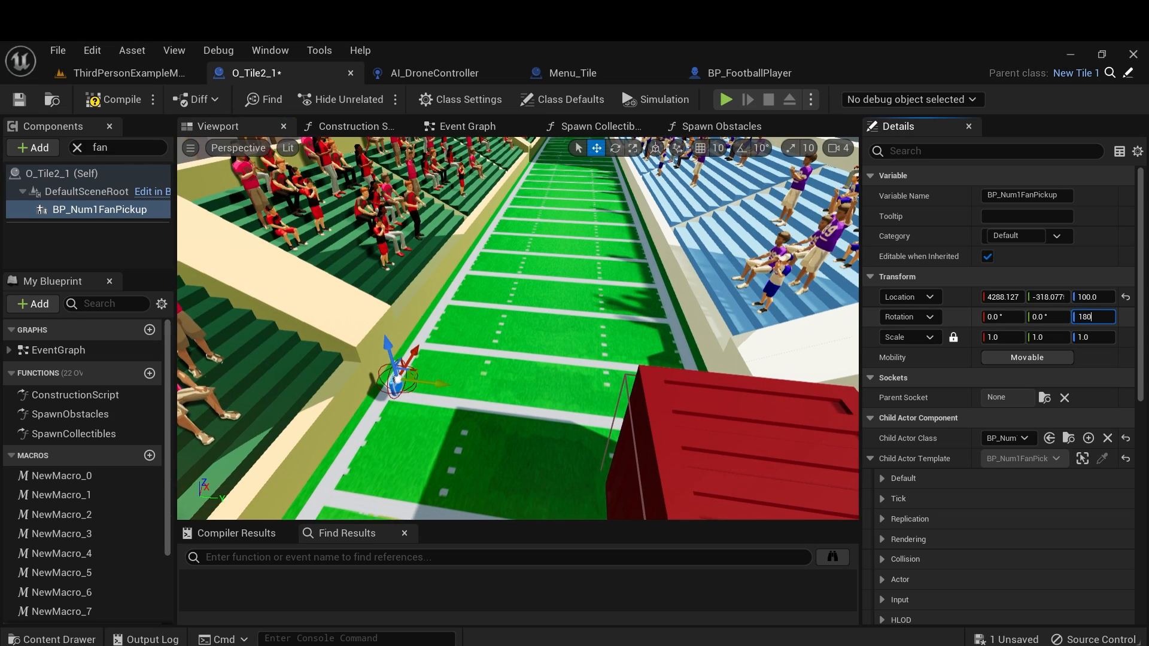
key("Return")
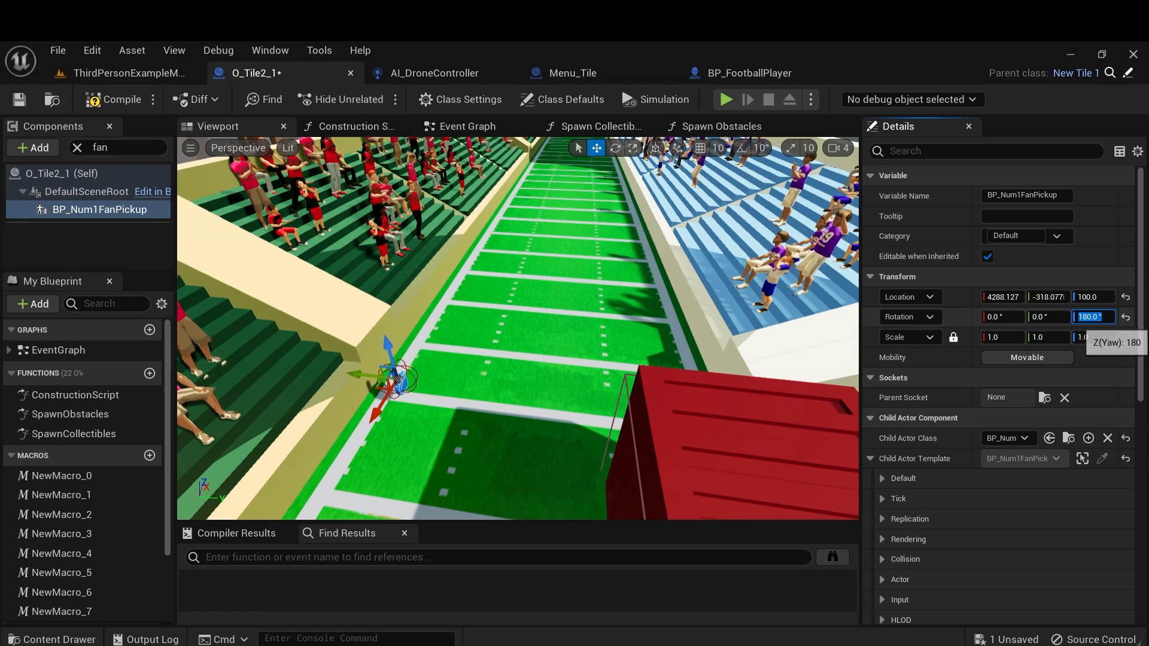
type("90")
key("Return")
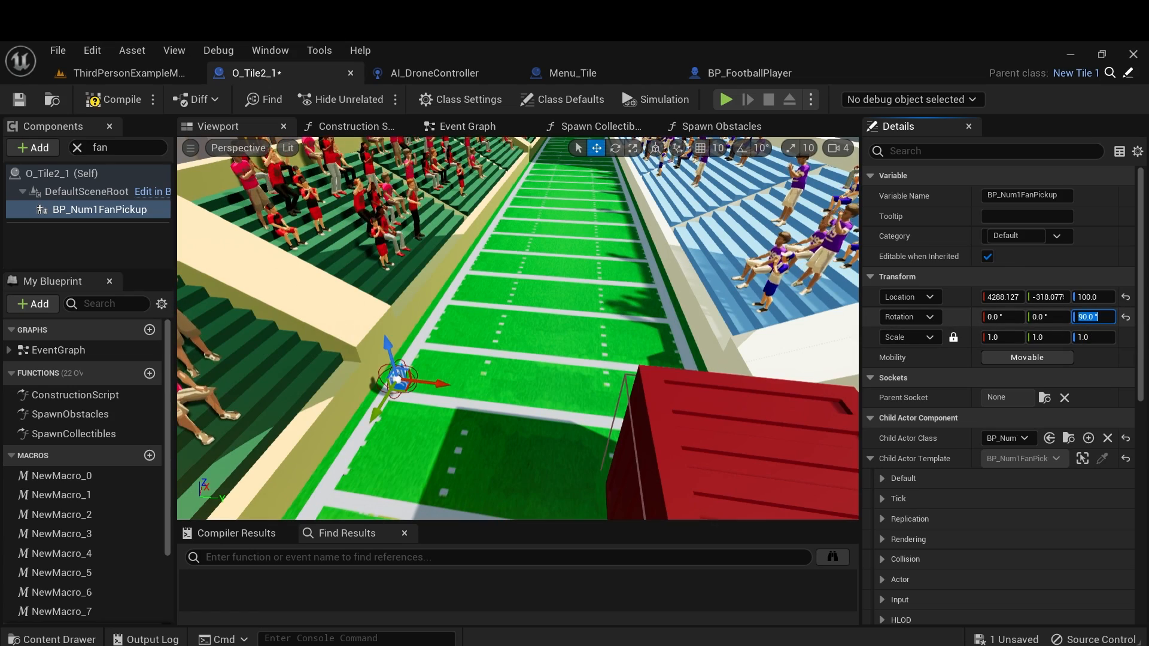
Set the Y location of BP_Num1FanPickup to -275 and check its position on the field.
key("w")
right_click_drag(736, 287, 652, 299)
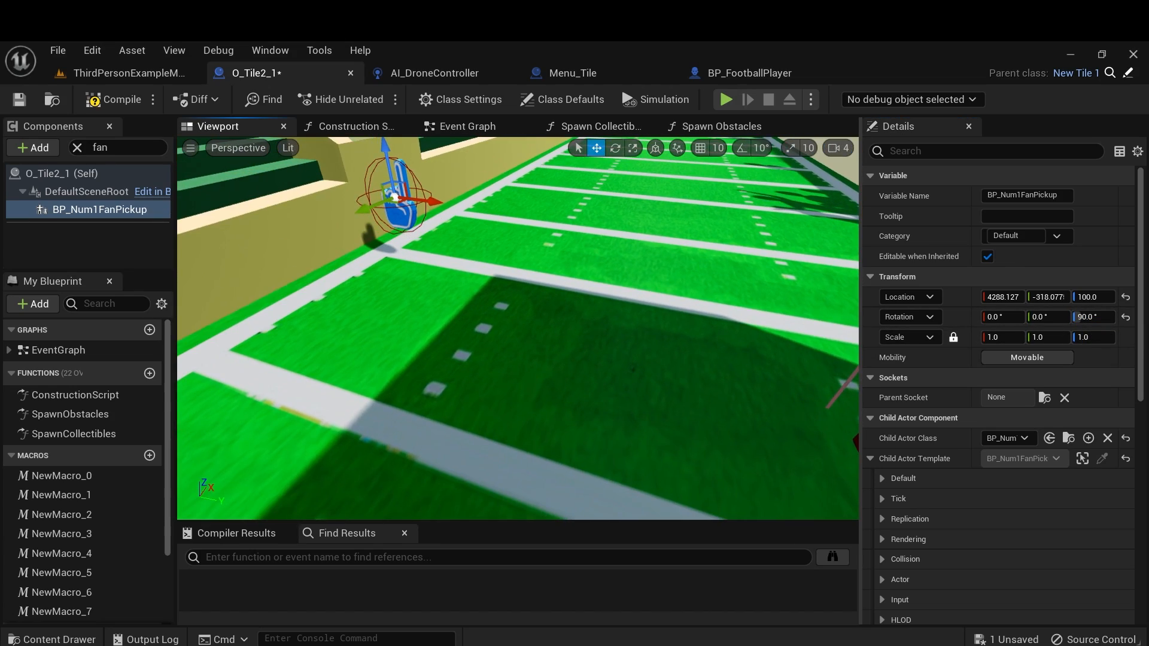
left_click(1049, 298)
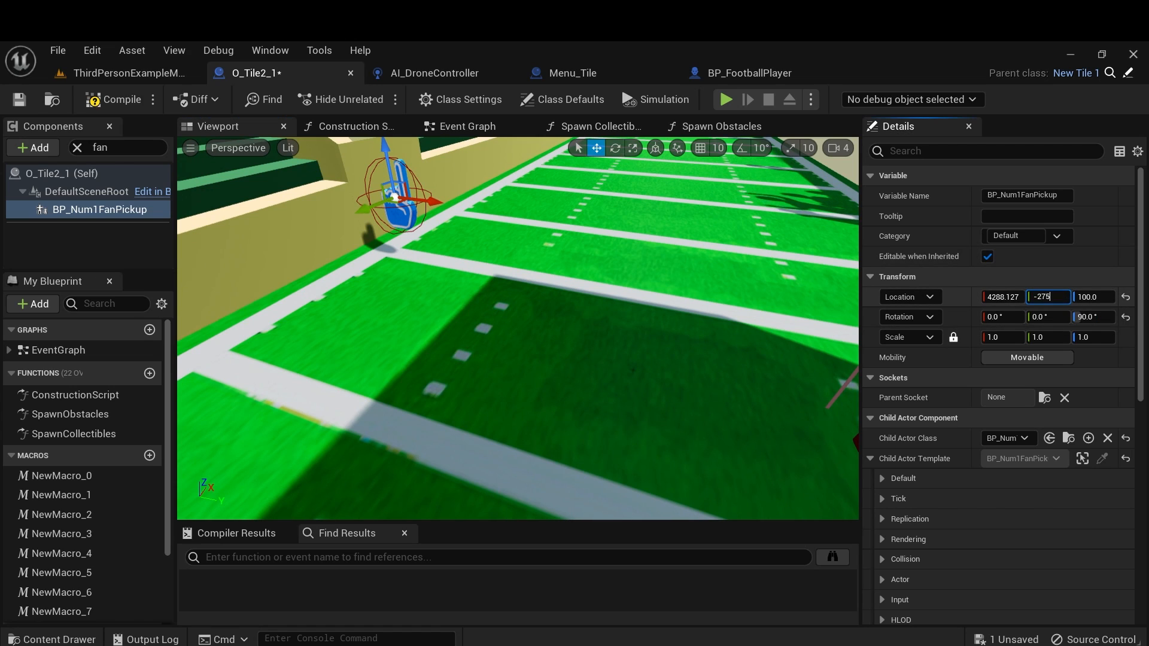
key("Return")
right_click_drag(719, 314, 644, 314)
key("w")
key("s")
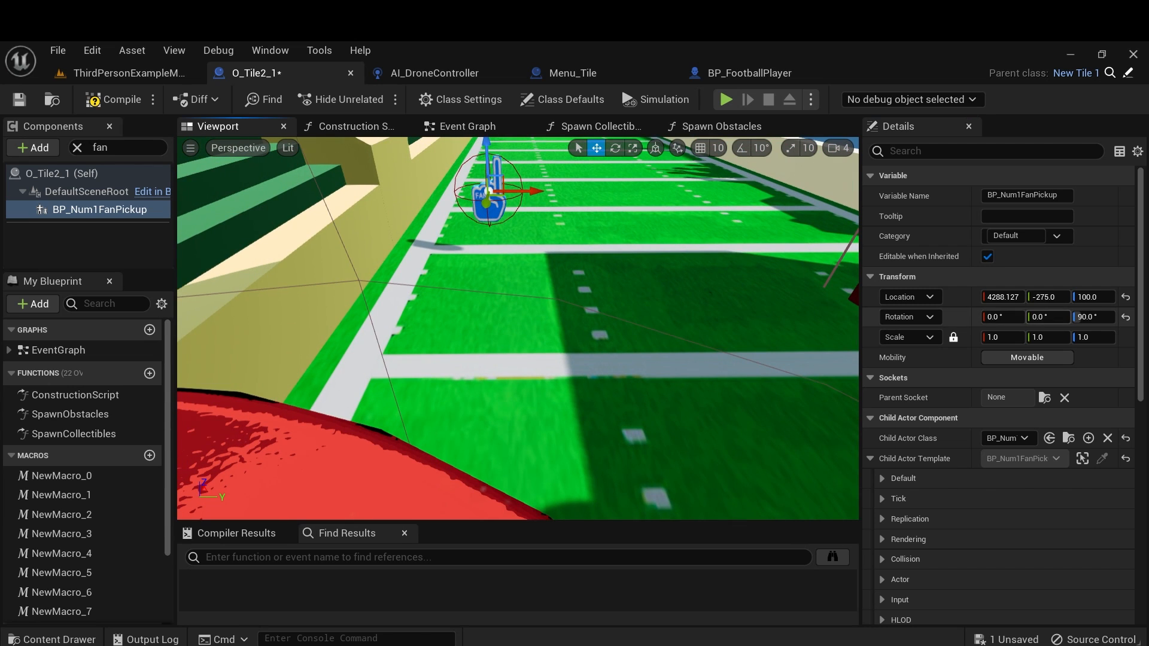
Raise BP_Num1FanPickup to a Z location of 200 and inspect its height from above the container.
left_click(1093, 297)
type("200")
key("Return")
right_click_drag(719, 314, 620, 275)
key("s")
key("e")
key("s")
key("w")
key("s")
key("e")
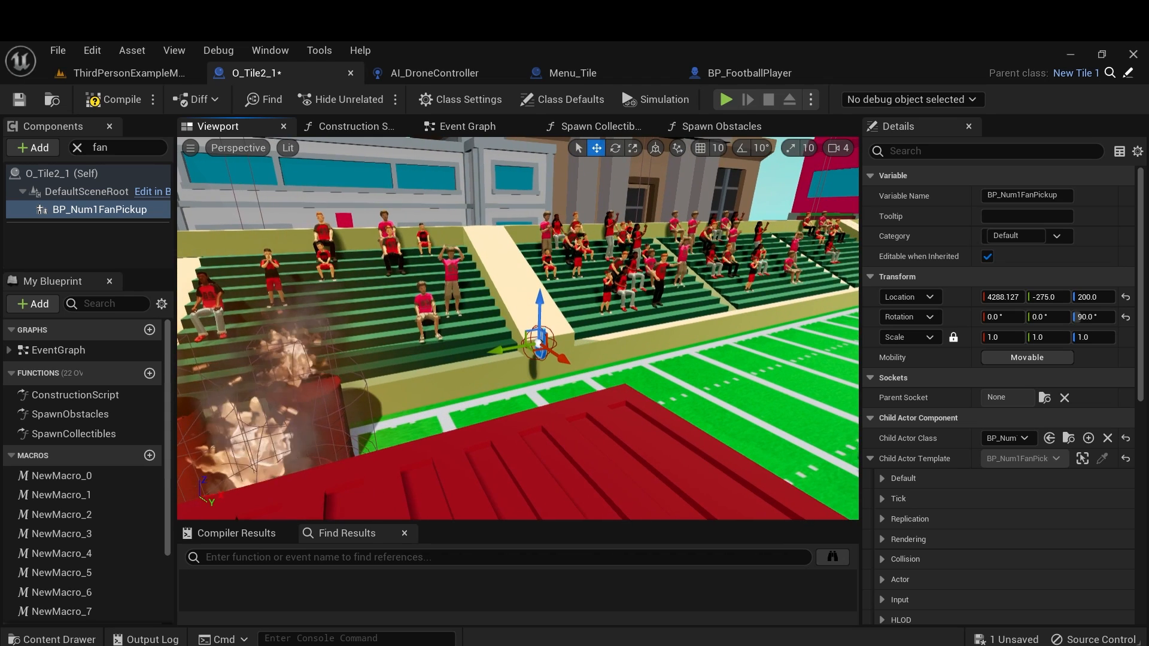
Slide the fan pickup back along the field to about X 4209 and set its Z location to 150.
left_click_drag(500, 347, 466, 360)
left_click(1094, 297)
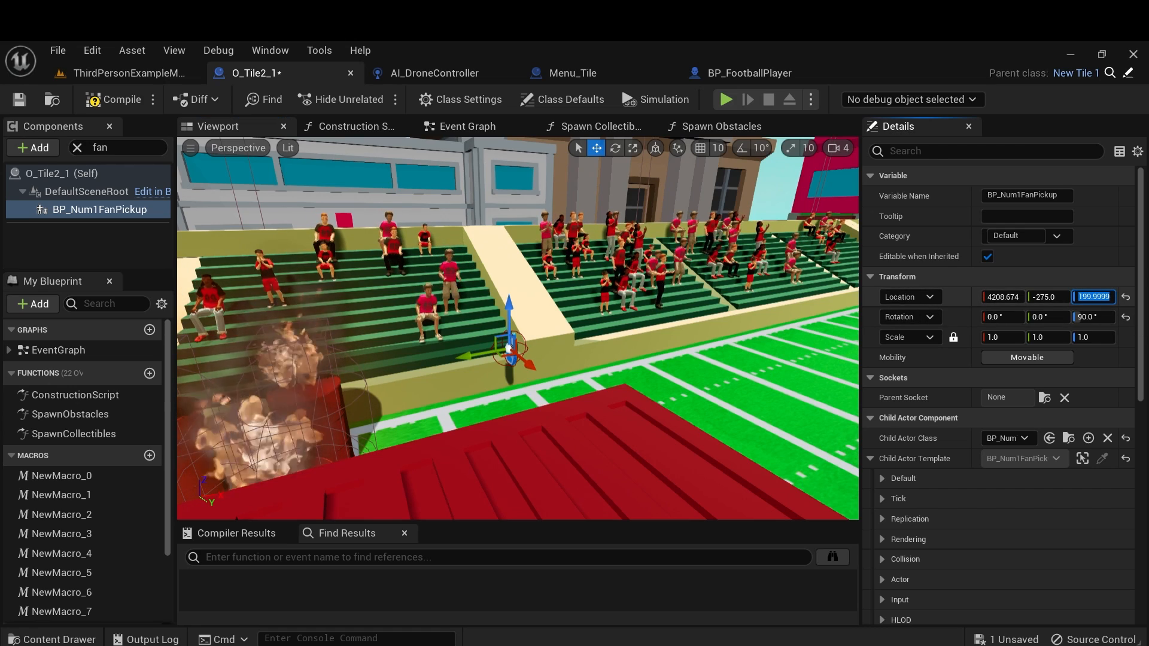
type("150")
key("Return")
Compile O_Tile2_1 and check the fan pickup's placement relative to the barrels and container ramp.
right_click_drag(518, 329, 651, 331)
key("w")
key("s")
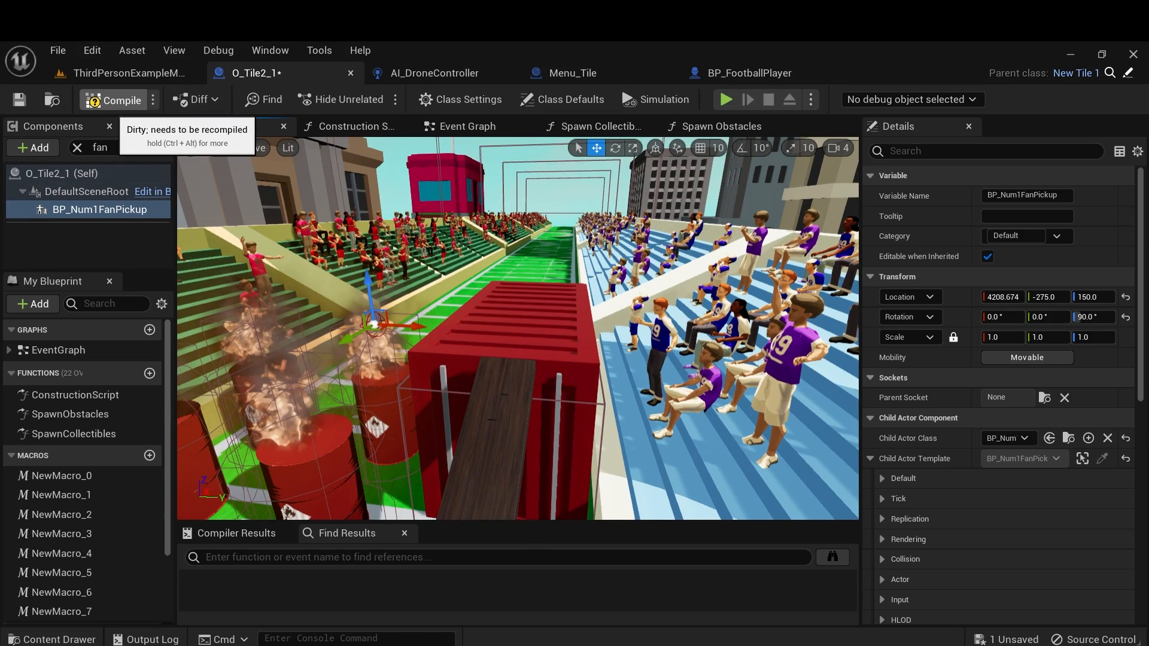
left_click(128, 73)
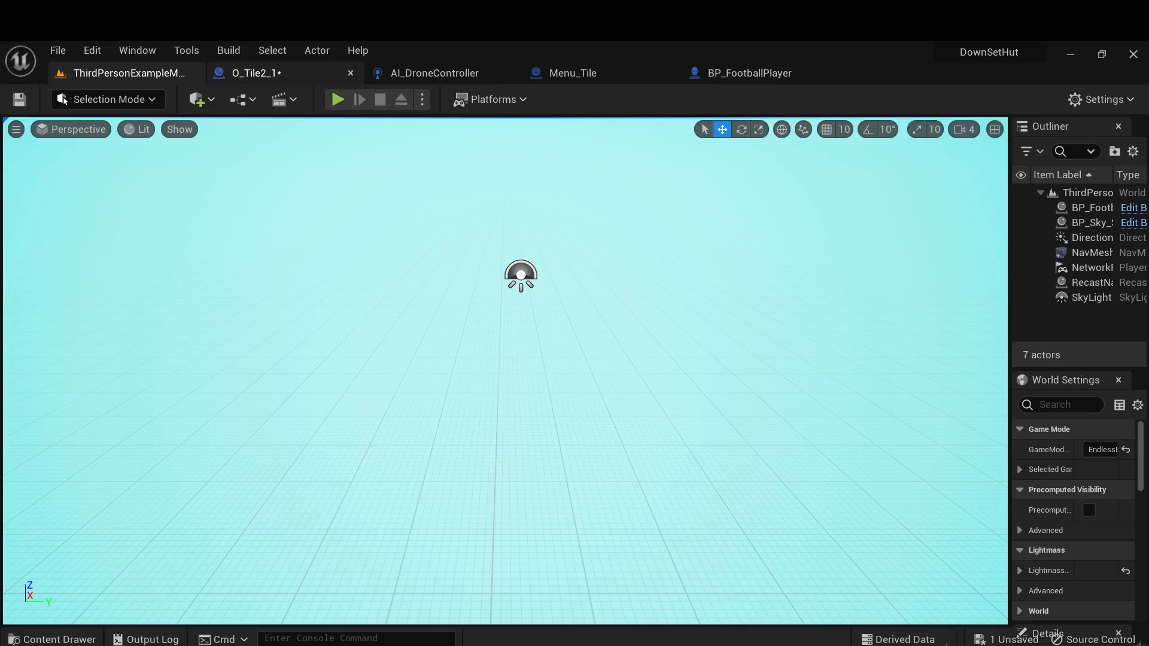
left_click(264, 73)
mouse_move(519, 300)
left_mouse_down()
mouse_move(508, 395)
mouse_move(534, 312)
left_mouse_up()
right_click_drag(534, 311, 516, 341)
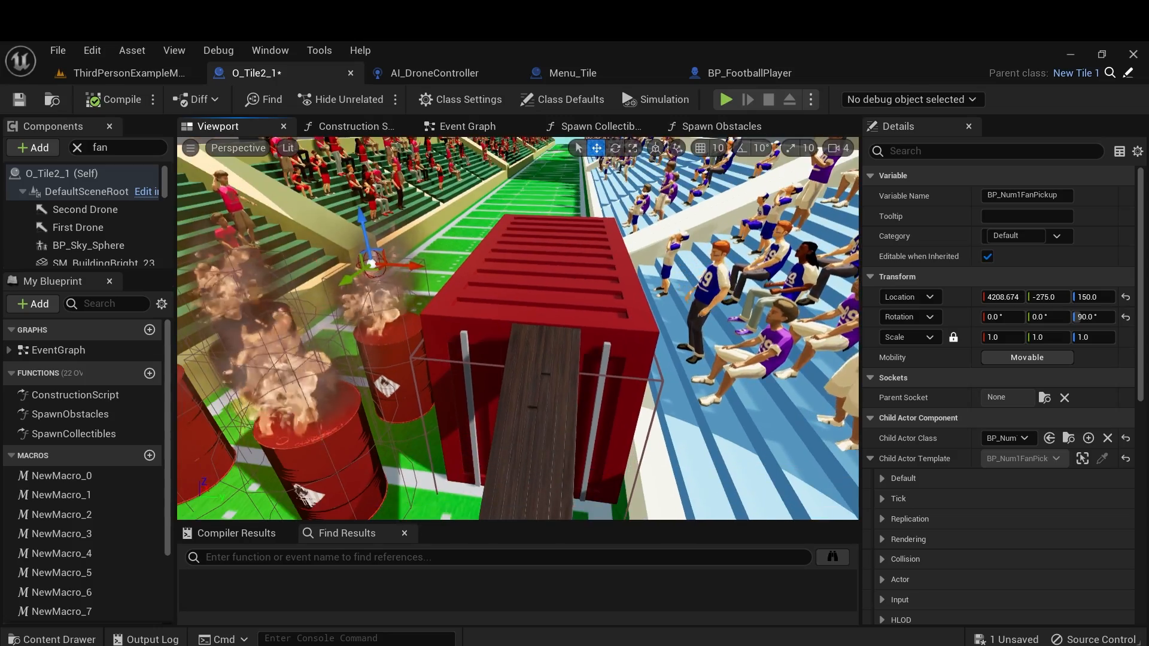
left_click_drag(516, 341, 512, 310)
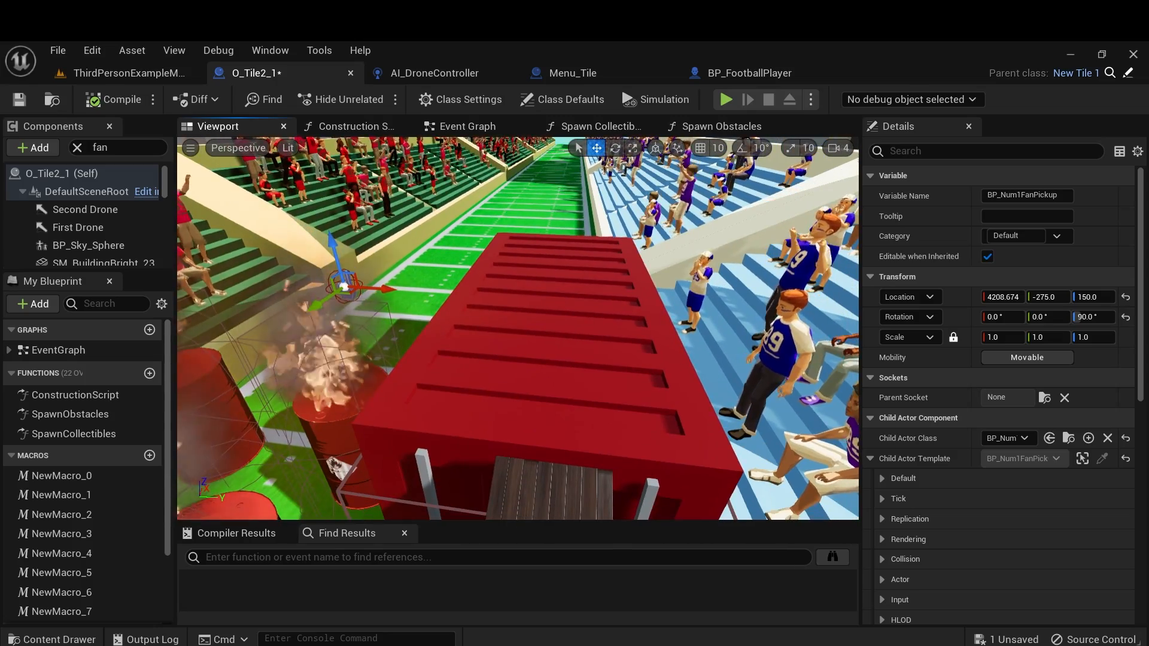
Play-test the ThirdPersonExampleMap level, running the player down the field, and stop the session.
left_click(120, 73)
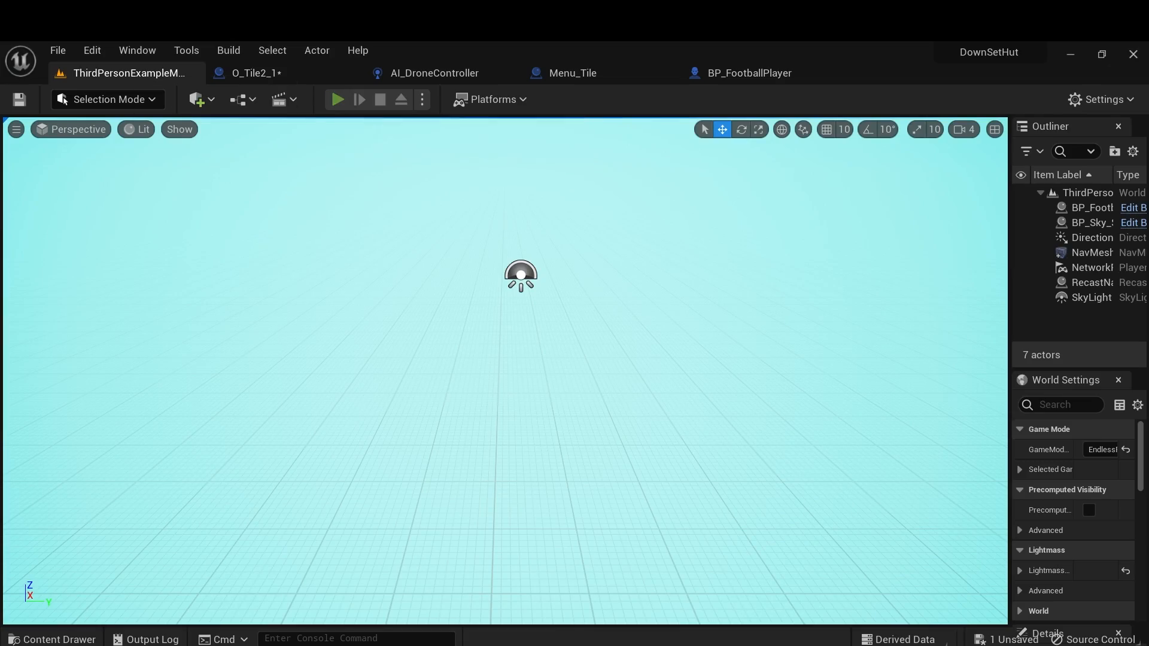
key("alt+p")
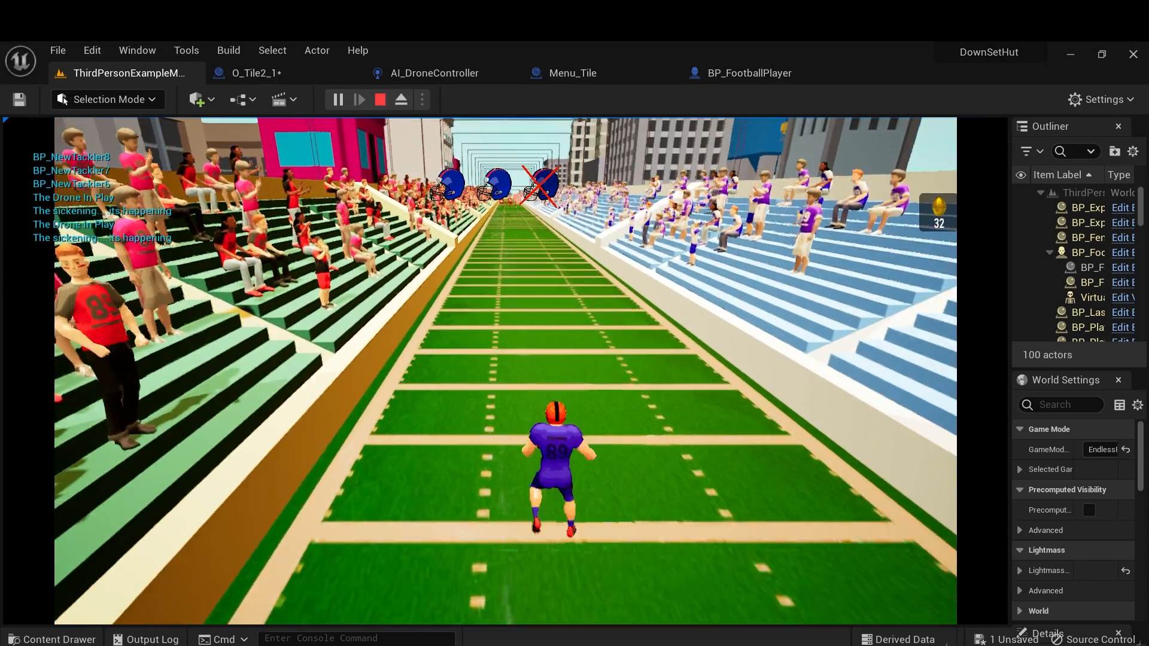
key("Escape")
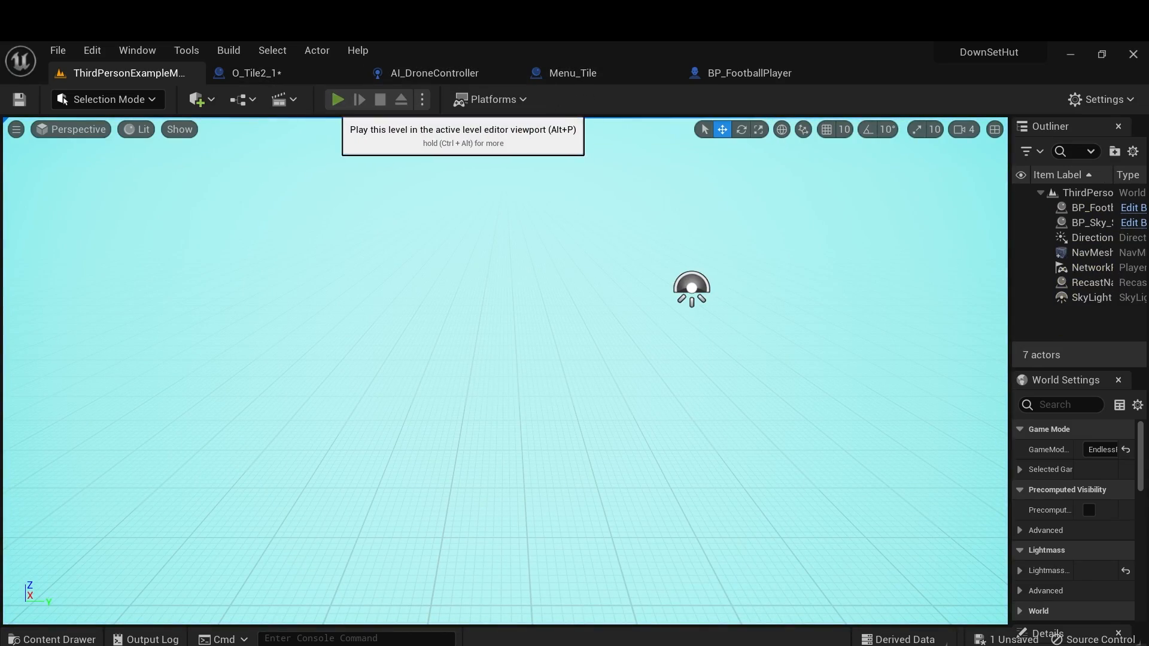
Run another play-test of the ThirdPersonExampleMap level, stop it, and return to the O_Tile2_1 blueprint.
left_click(337, 100)
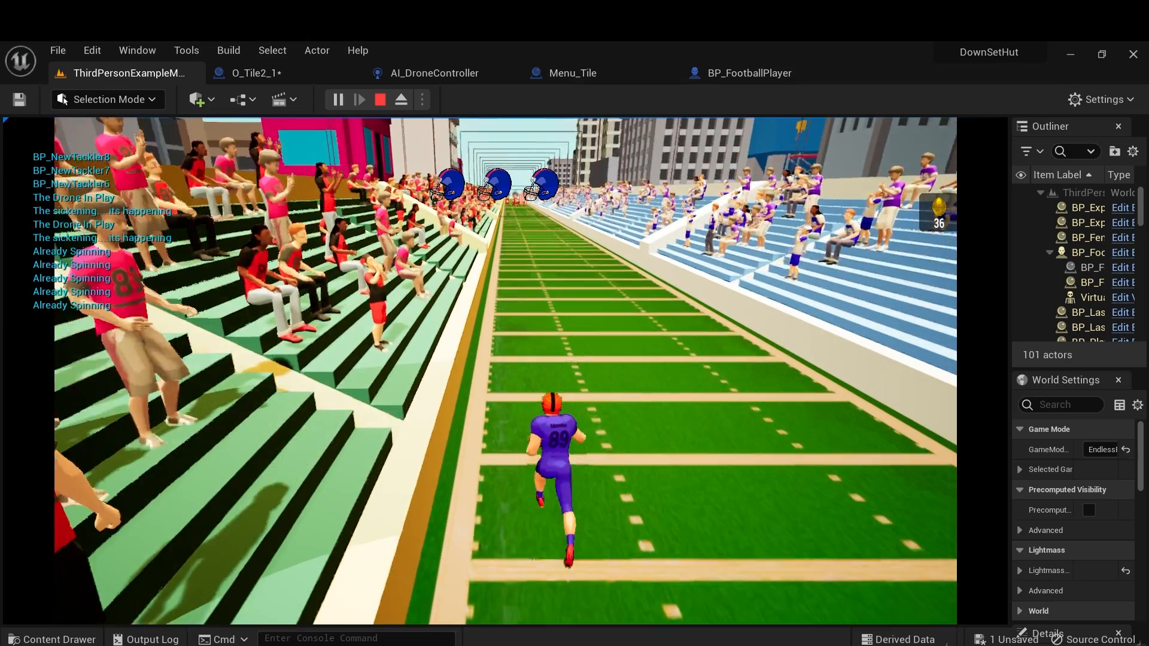
key("Escape")
left_click(332, 75)
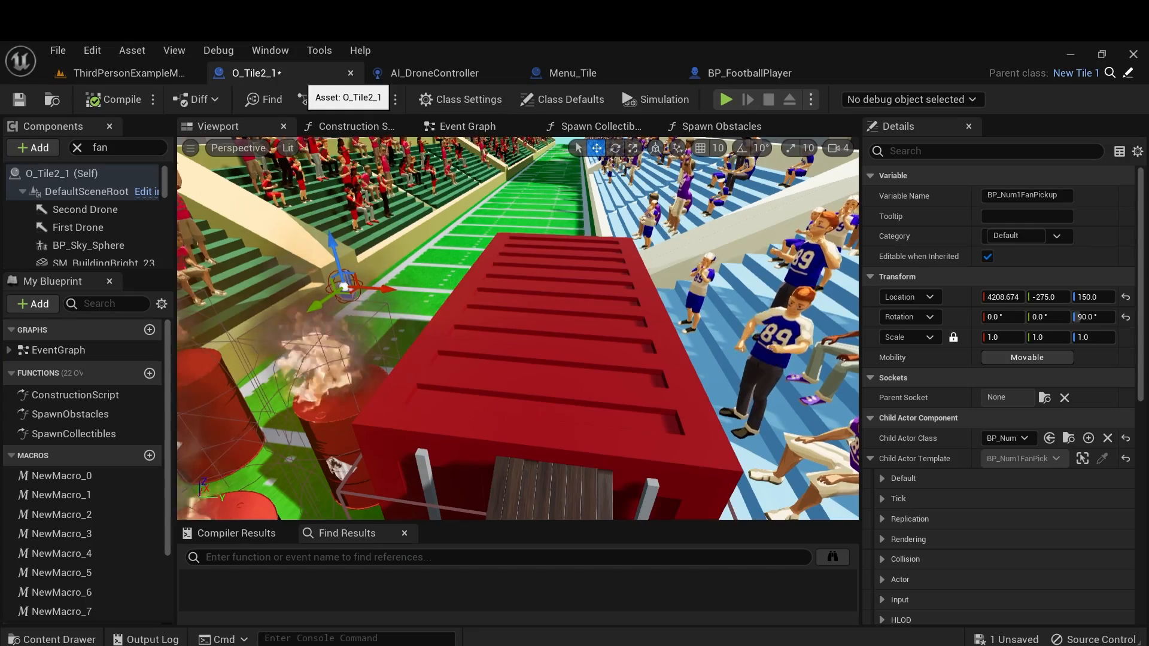
Move BP_Num1FanPickup forward along the field to about X 4915, past the container, and compile O_Tile2_1.
right_click_drag(518, 335, 377, 324)
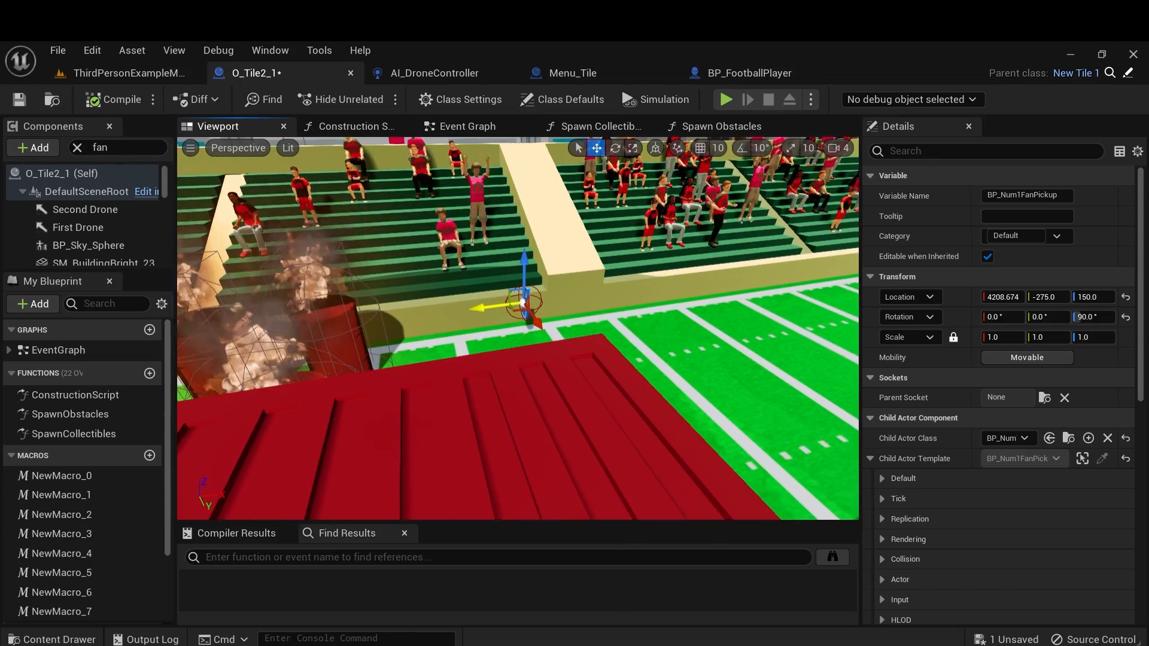
left_click_drag(494, 309, 628, 302)
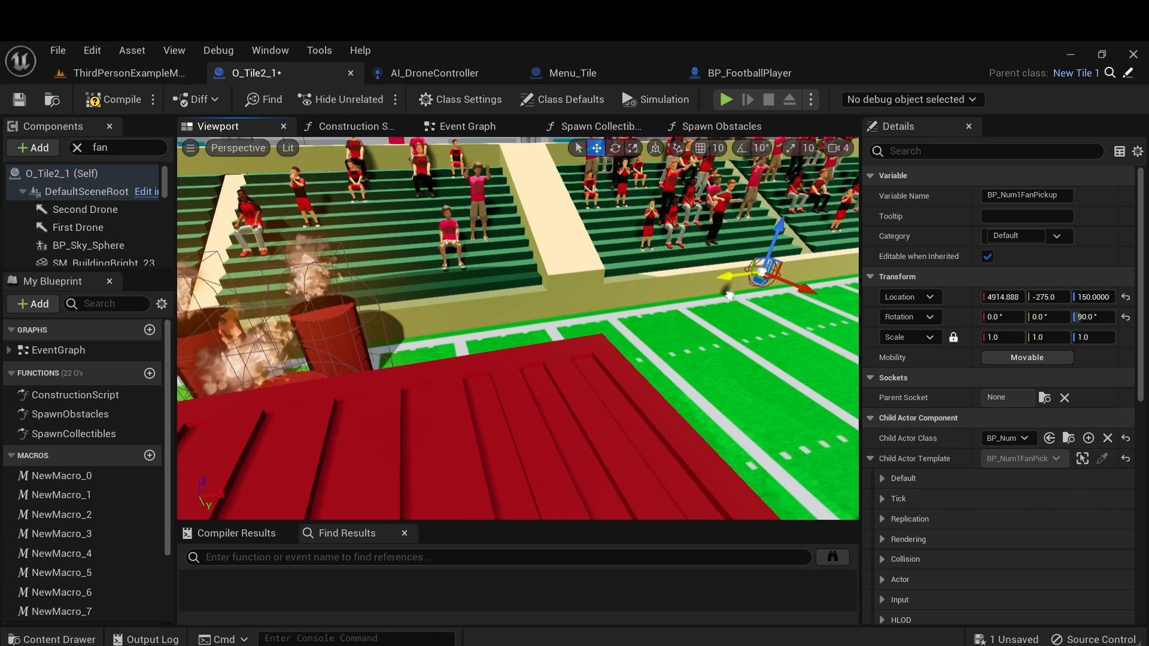
right_click_drag(518, 329, 668, 344)
key("s")
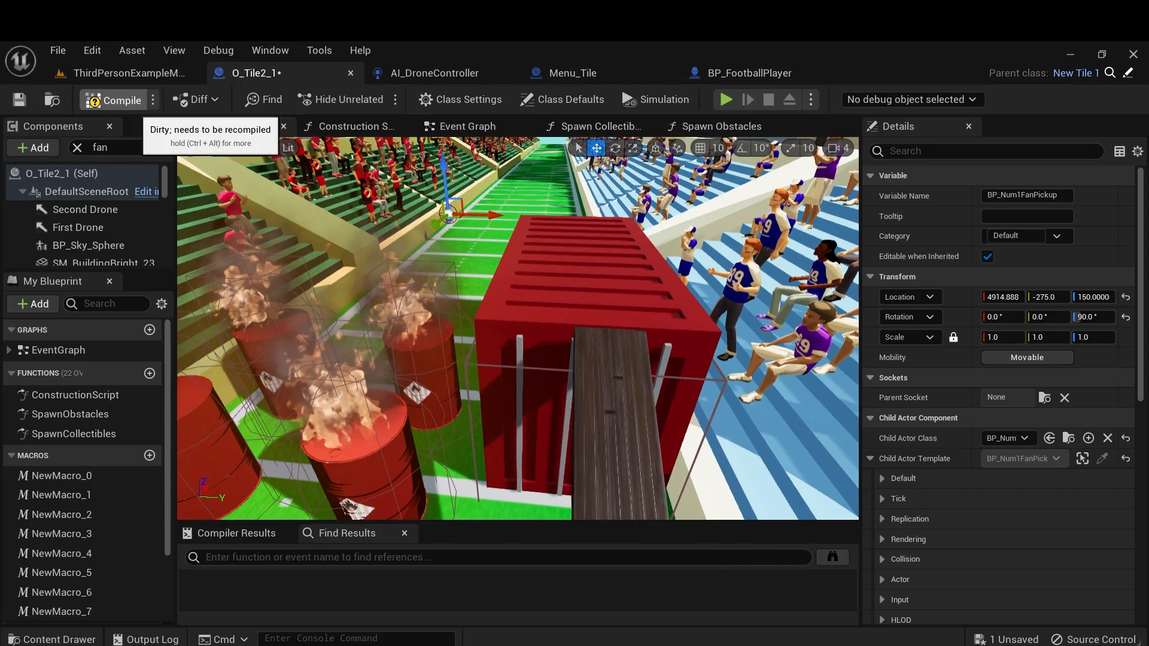
left_click(120, 100)
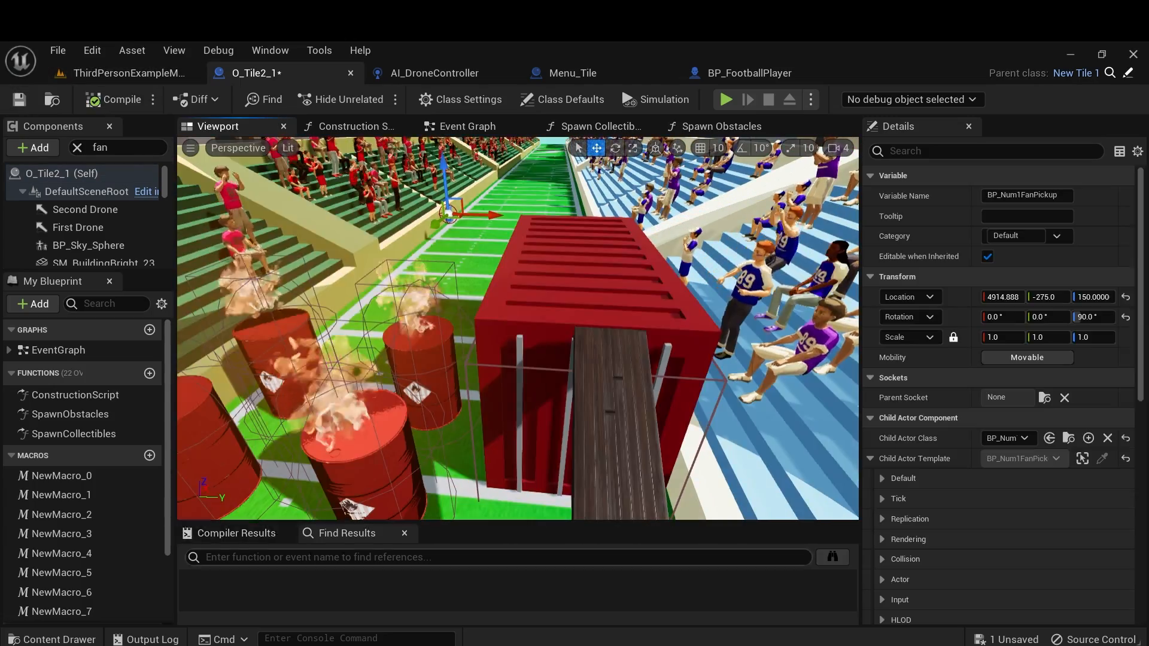
Add BP_PopUpDummy from the DownSetHut_Blueprints Obstacles folder to the O_Tile2_1 tile.
left_click(51, 639)
left_click(443, 436)
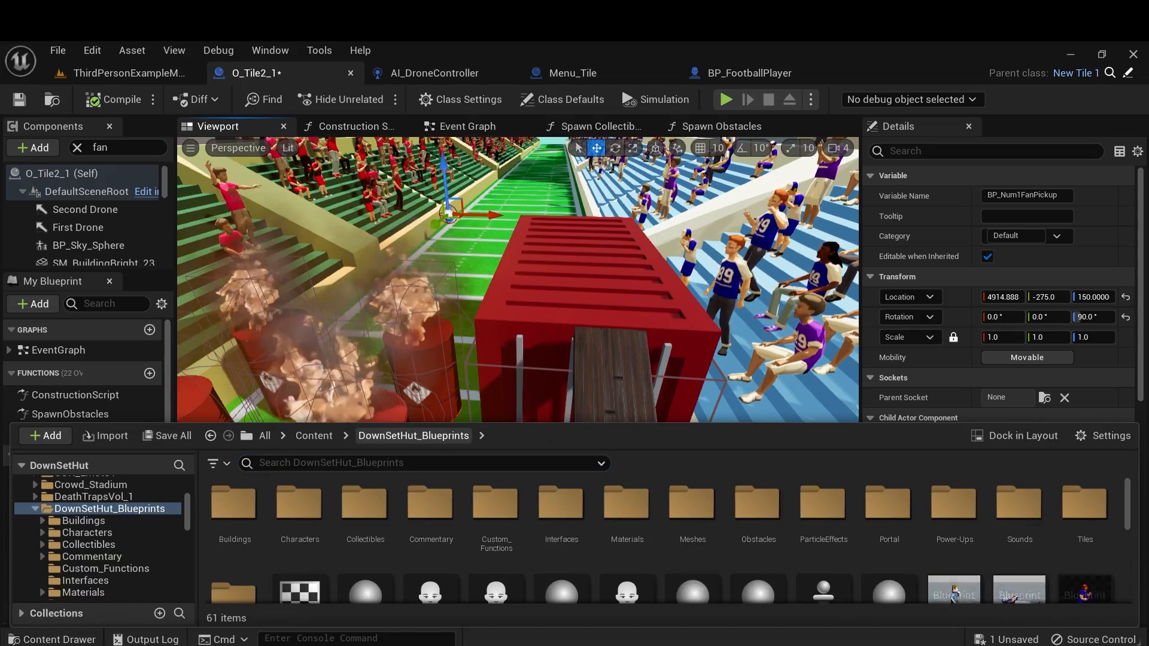
double_click(758, 506)
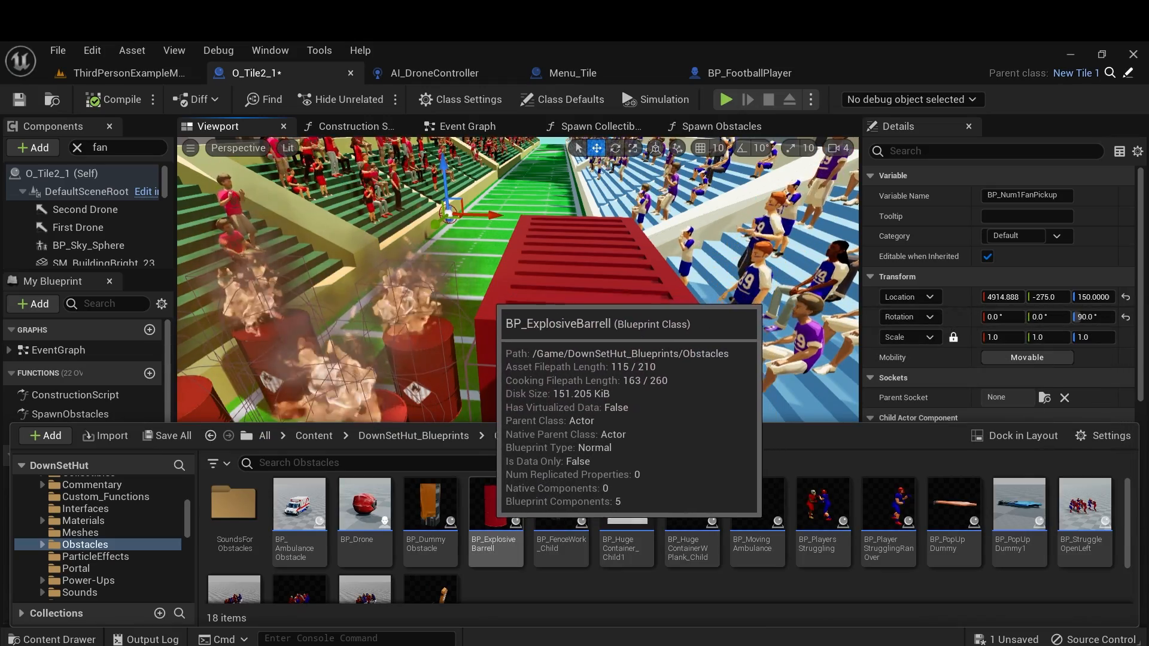
left_click(954, 509)
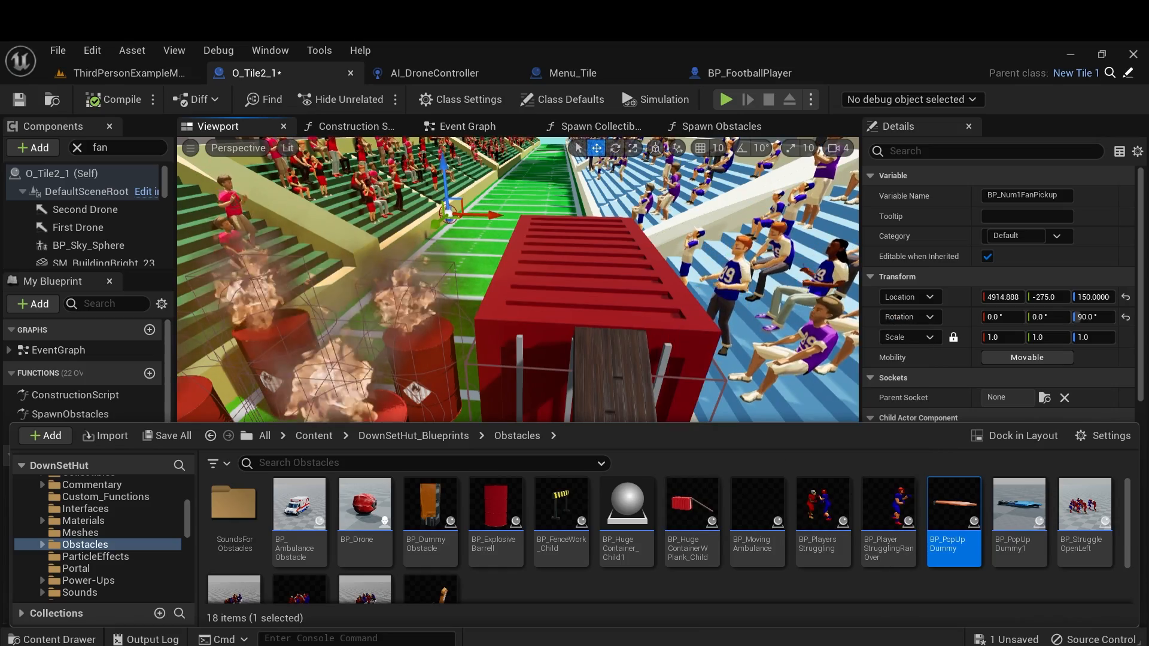
scroll(665, 527, "down", 2)
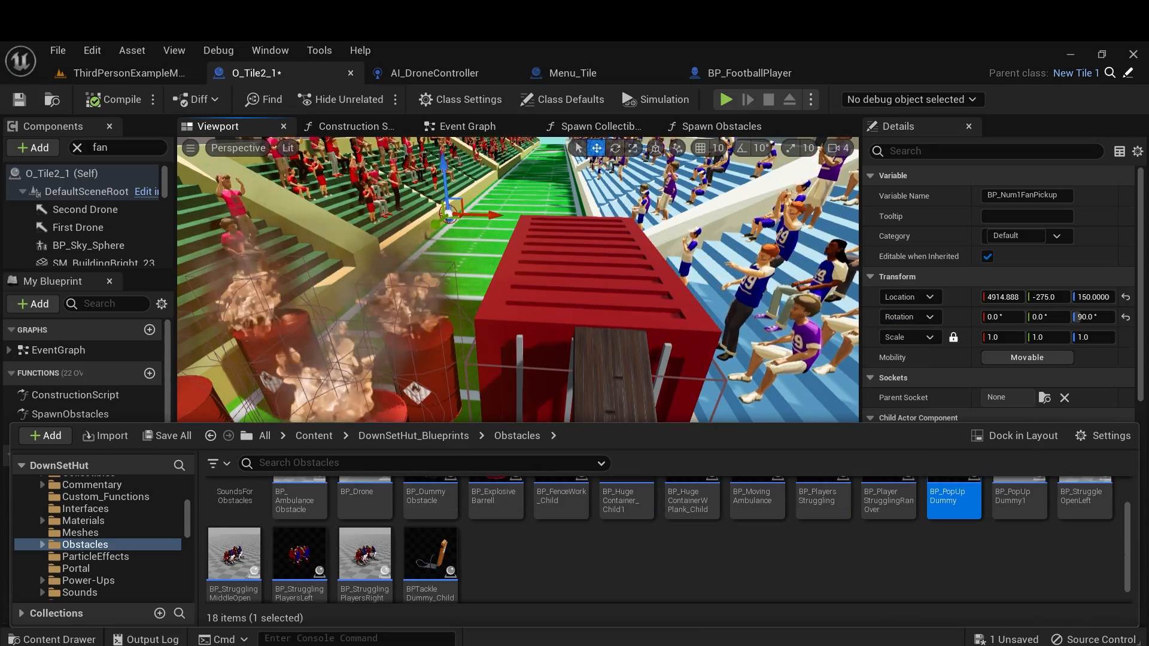
scroll(664, 527, "up", 2)
left_click_drag(954, 509, 599, 277)
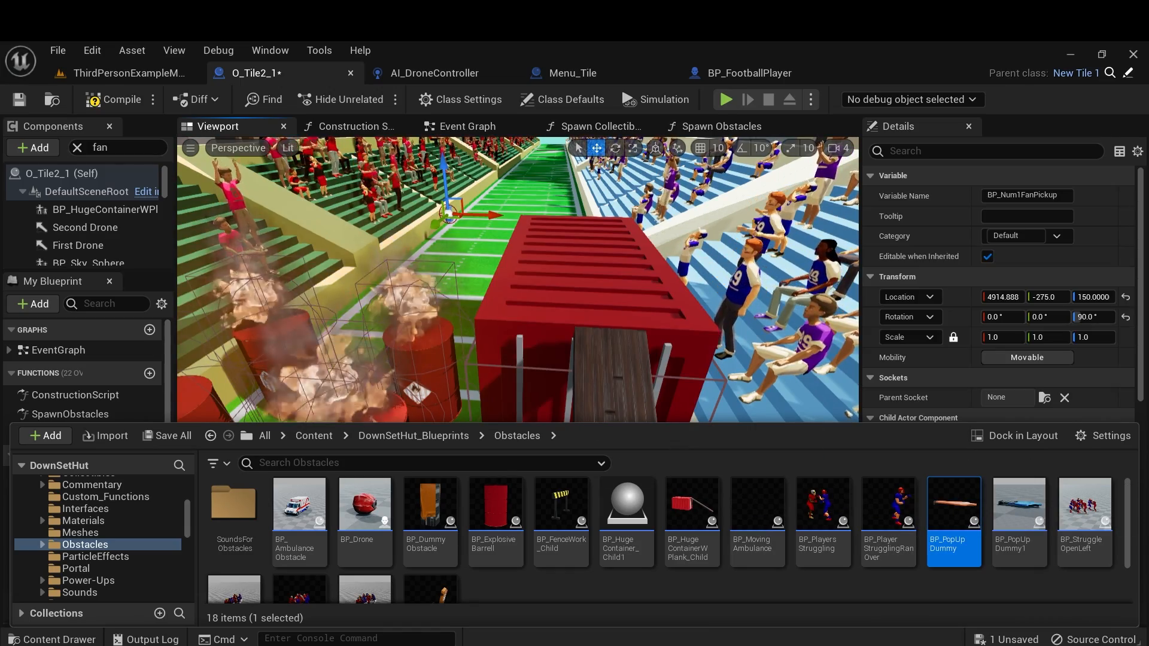
Filter the components by "dummy" and try to move BP_PopUpDummy out from under BP_Num1FanPickup.
left_click(124, 148)
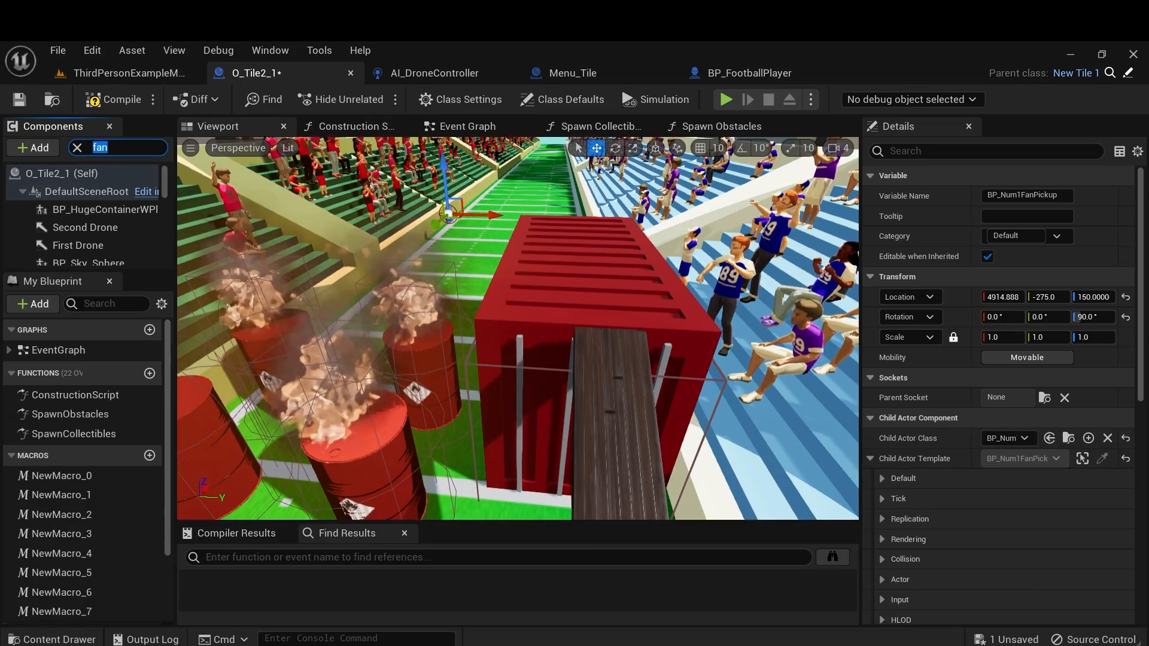
type("dummy")
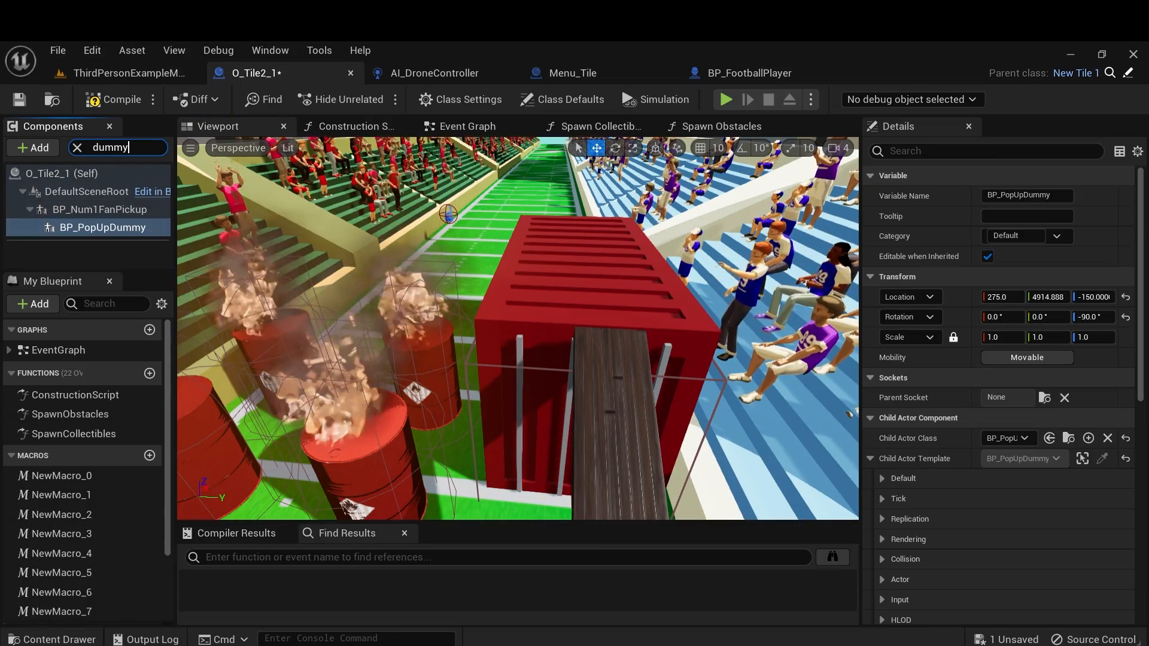
left_click_drag(120, 225, 119, 211)
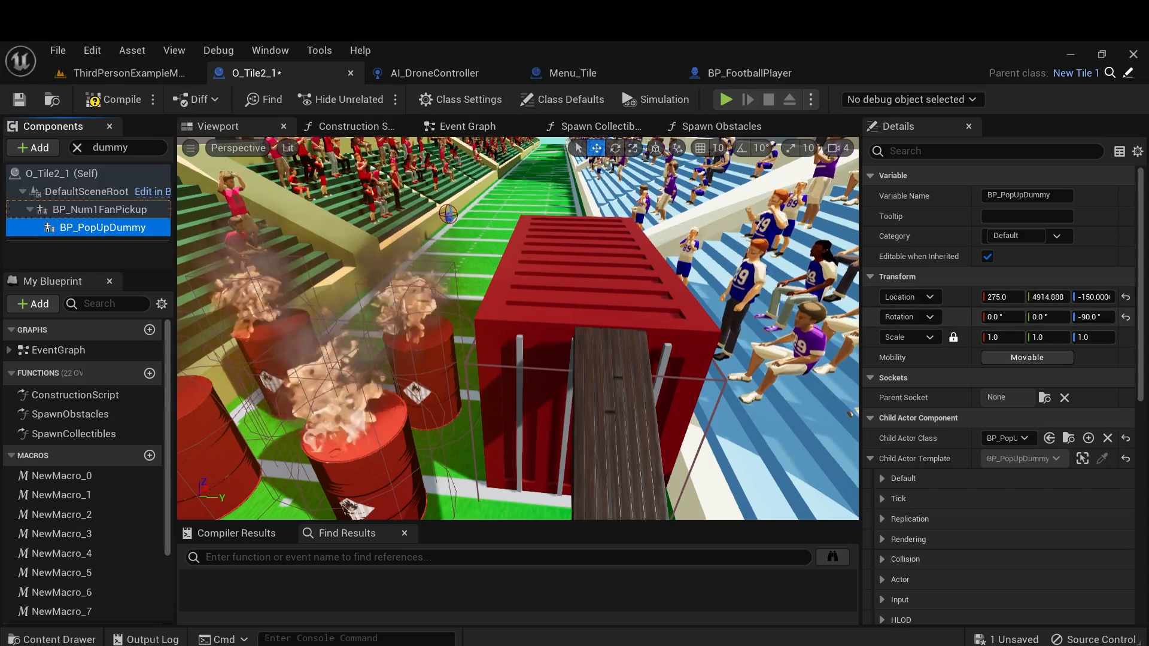
Check the red container's location and set BP_PopUpDummy's X location to 3900 to match it.
left_click(419, 374)
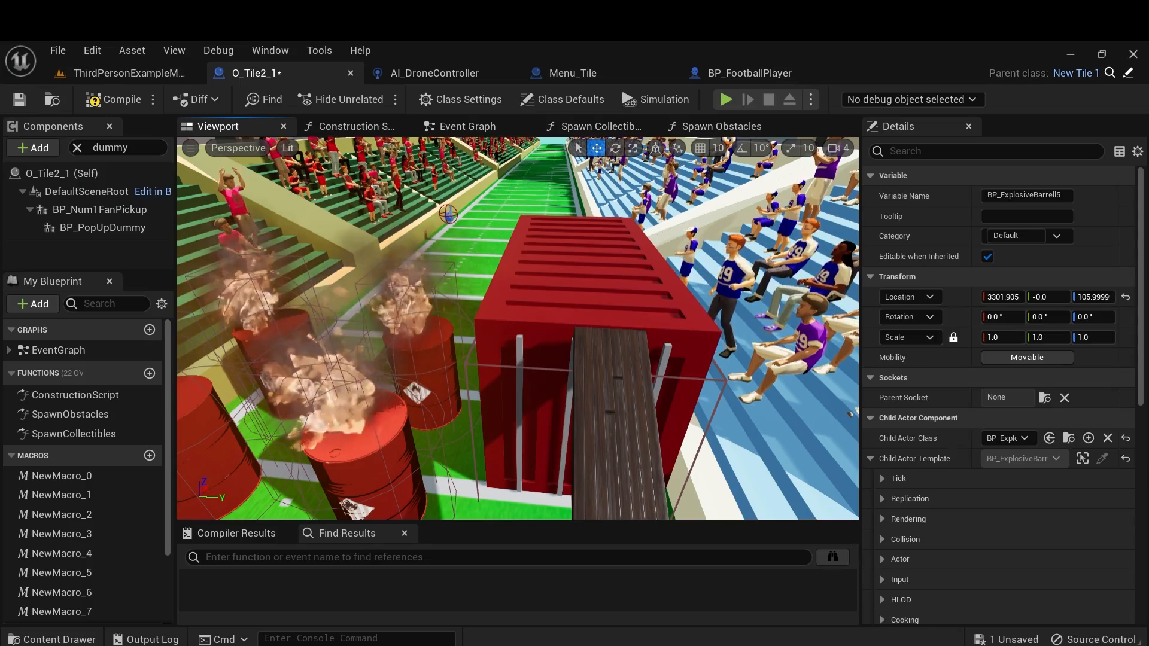
right_click_drag(517, 329, 359, 350)
key("w")
key("s")
key("w")
left_click(491, 312)
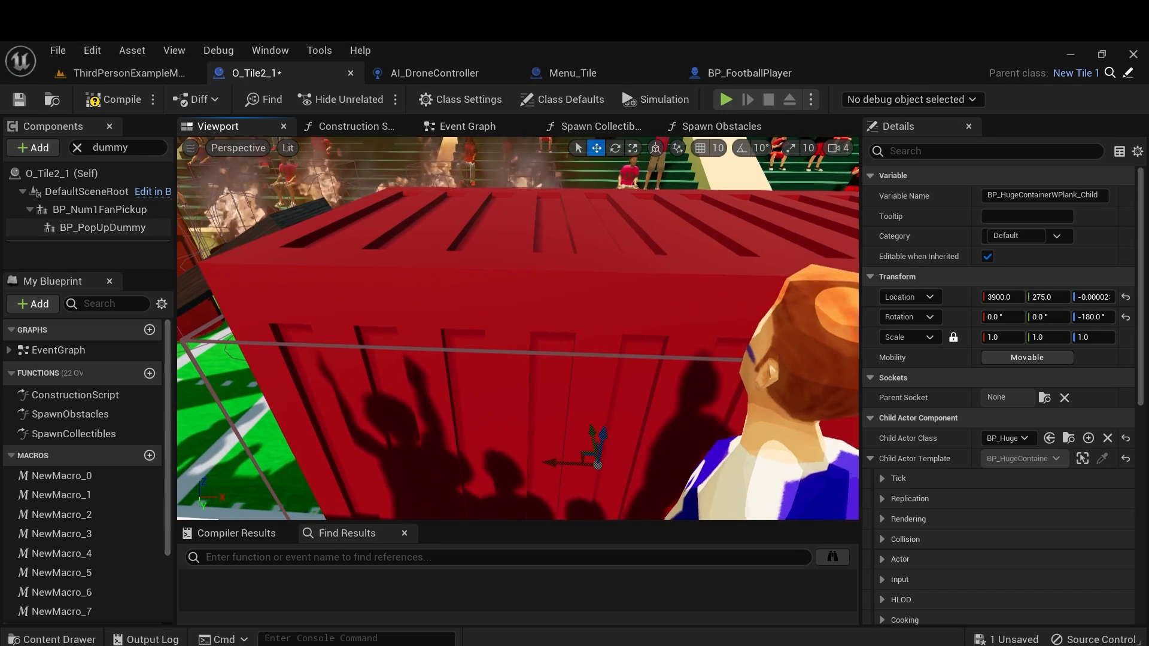
left_click(101, 228)
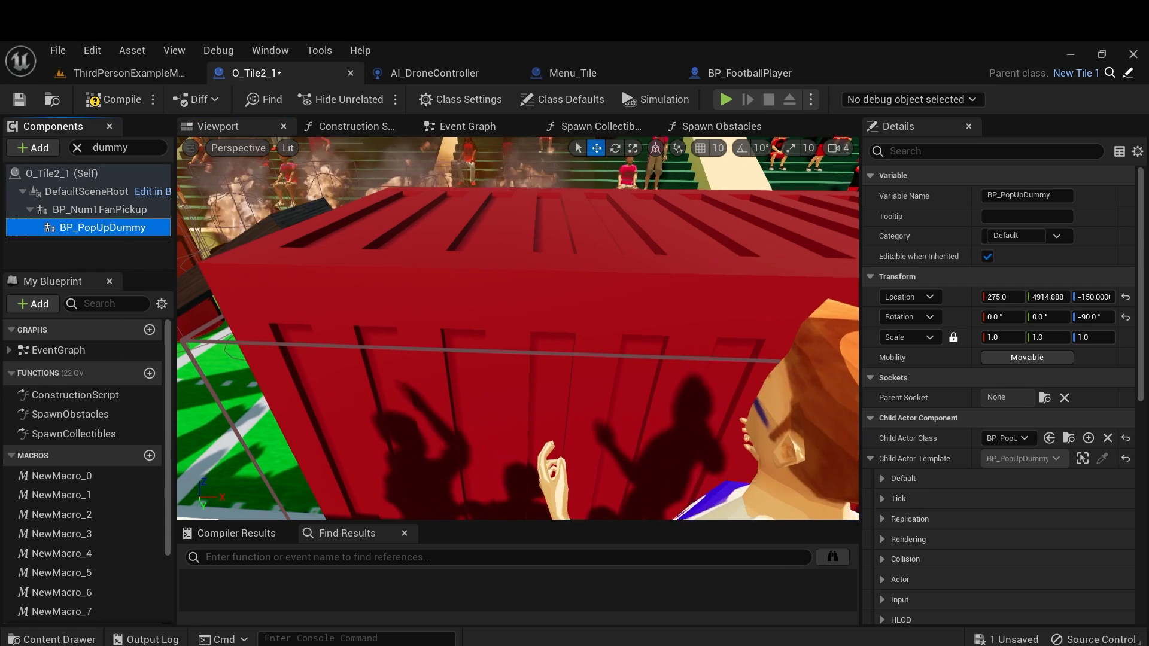
left_click(1007, 297)
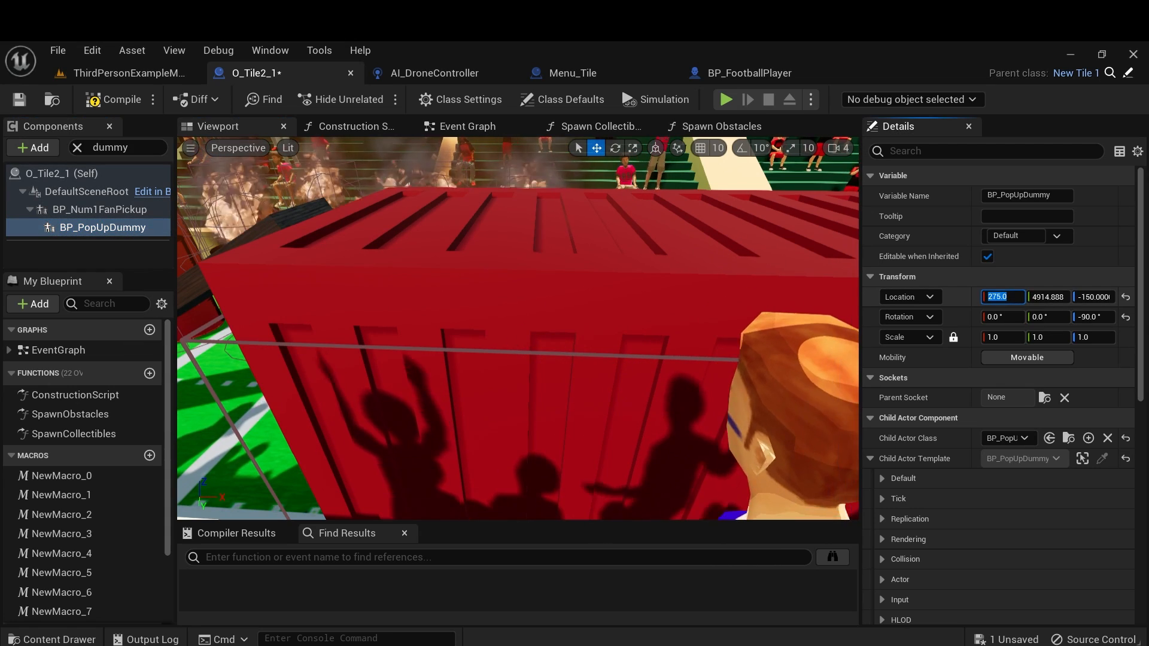
type("3900")
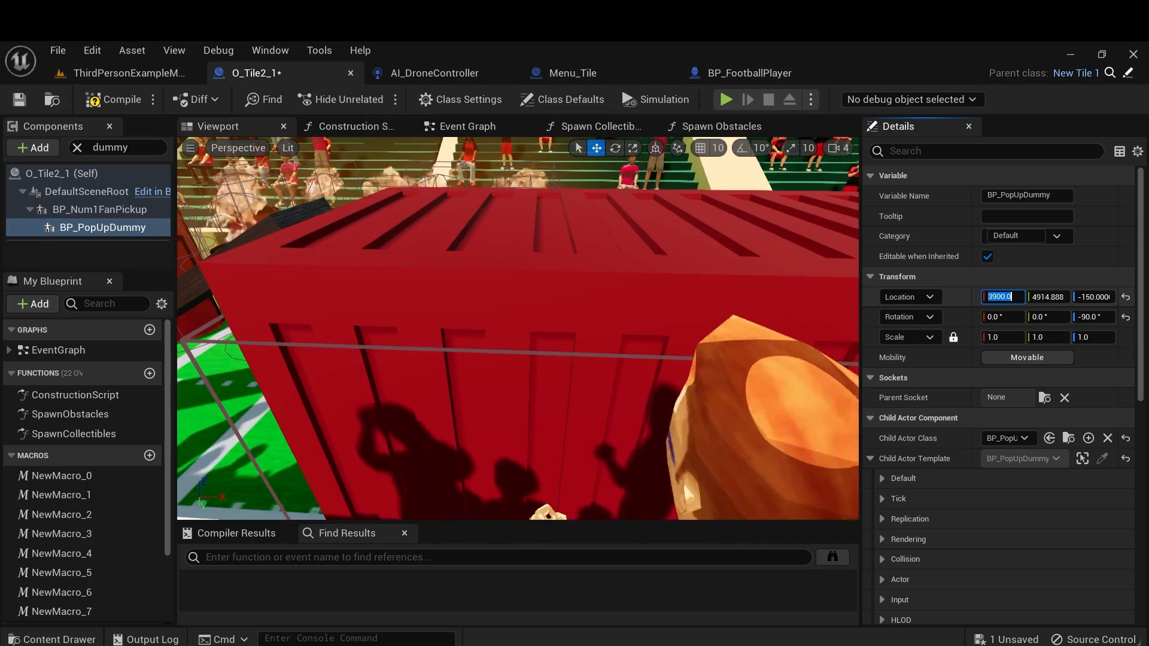
Set BP_PopUpDummy's Z location to 300 and its Y location to 275.
right_click_drag(479, 335, 718, 337)
key("s")
key("w")
key("s")
key("w")
key("s")
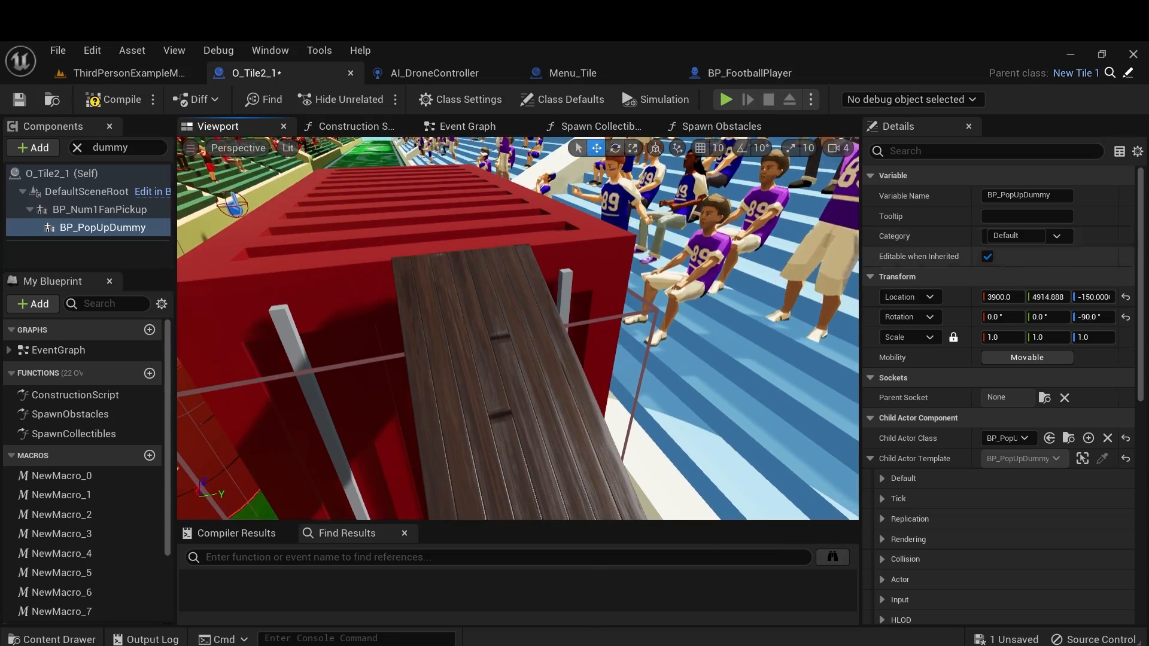
left_click(1095, 296)
type("300.0")
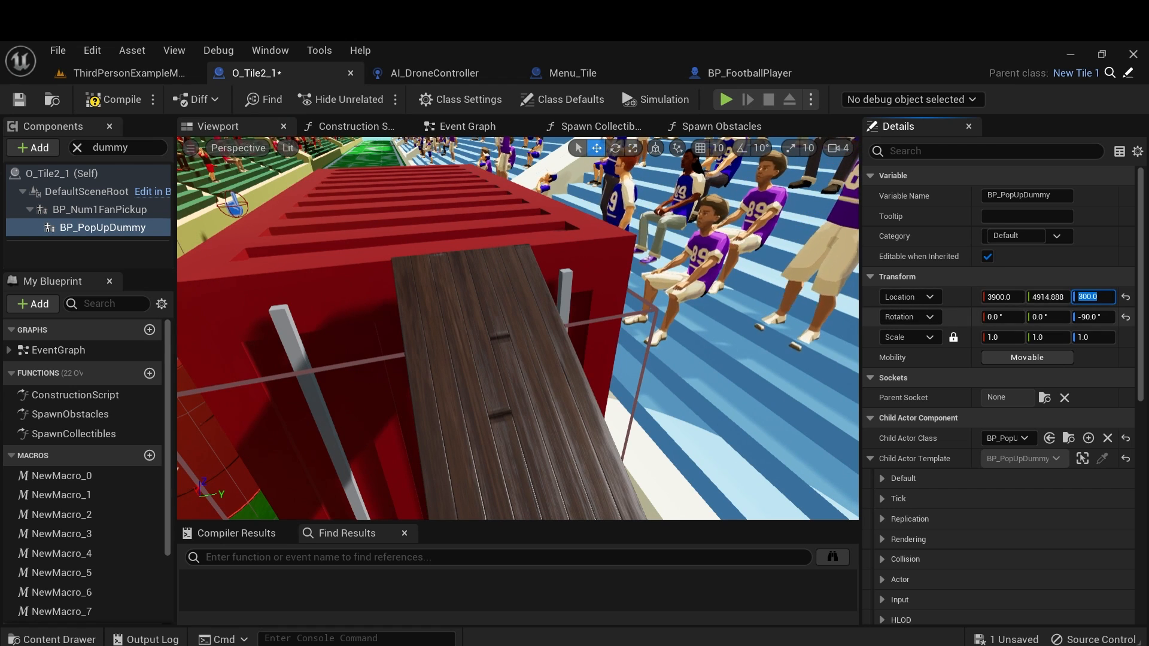
left_click(1050, 297)
type("-")
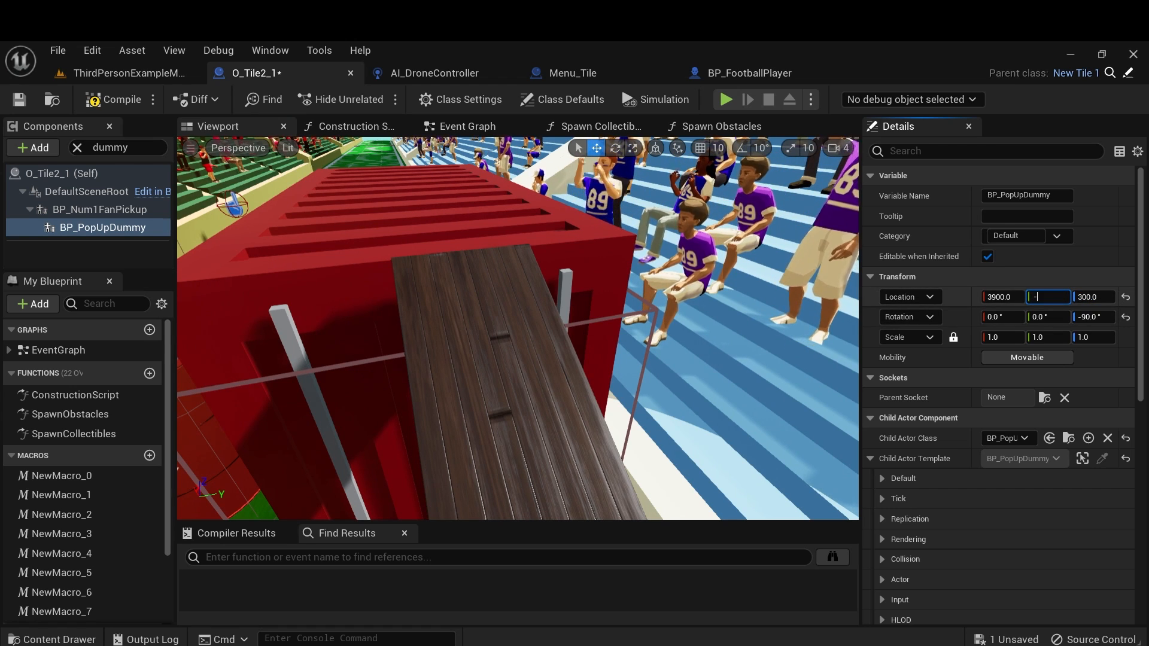
key("BackSpace")
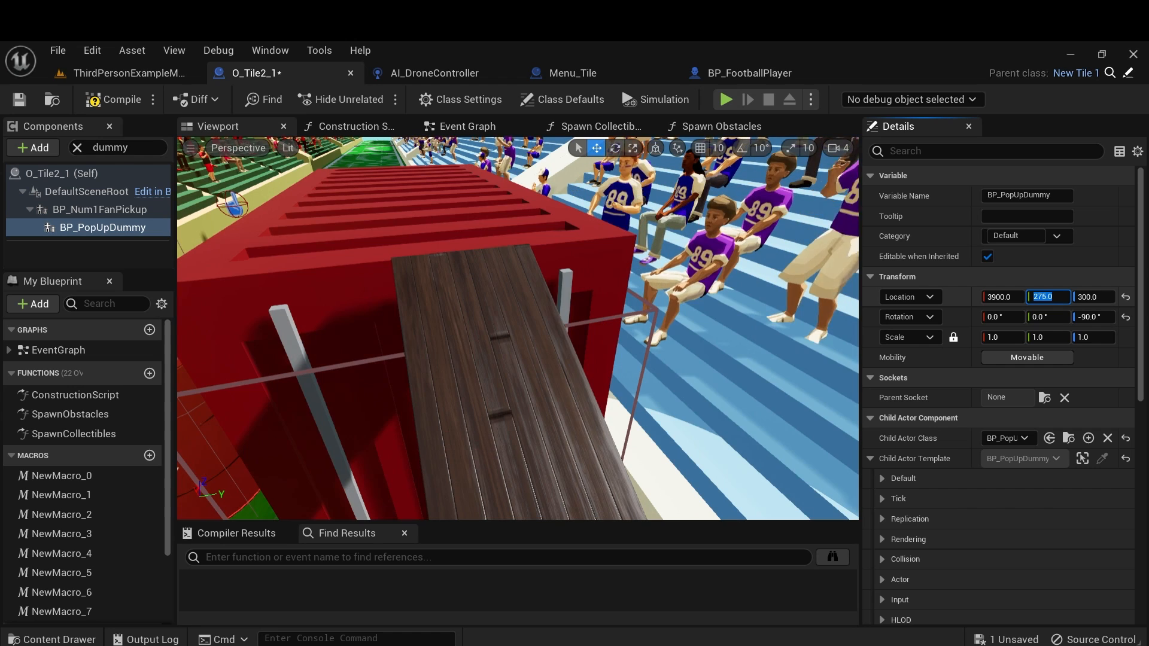
Raise BP_PopUpDummy to a Z location of 800 and focus the view on it to find where it sits.
key("Tab")
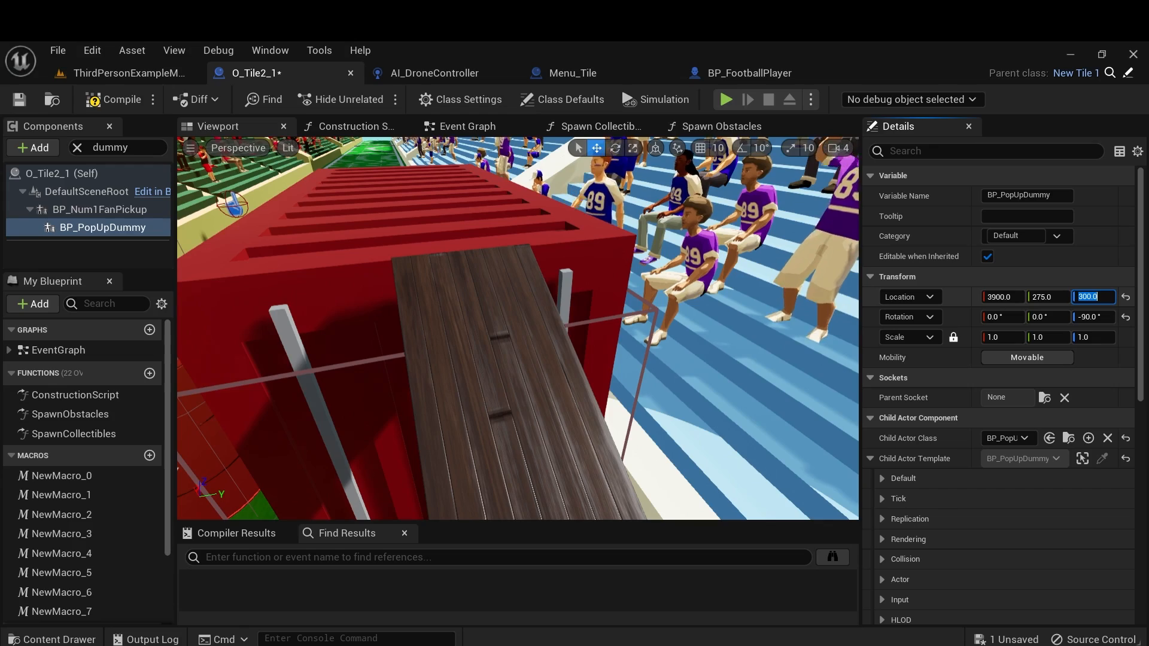
key("Return")
mouse_move(518, 359)
right_mouse_down()
mouse_move(518, 210)
mouse_move(517, 359)
mouse_move(517, 300)
mouse_move(511, 316)
mouse_move(216, 313)
mouse_move(455, 320)
right_mouse_up()
key("f")
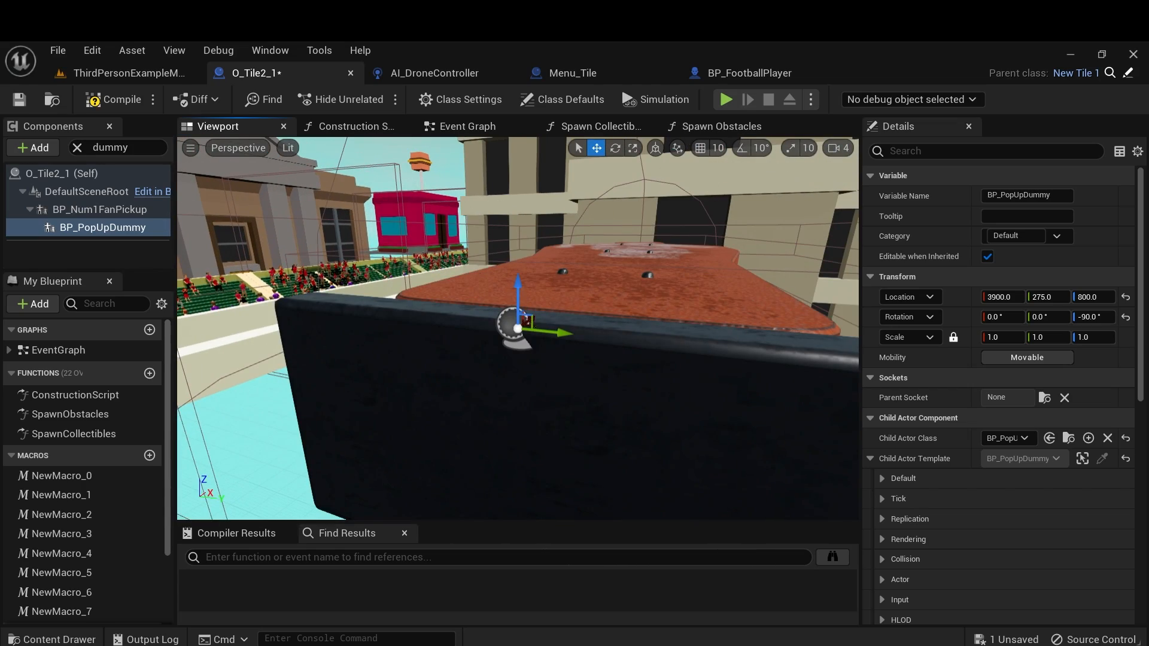
scroll(517, 328, "down", 5)
right_click_drag(518, 329, 433, 330)
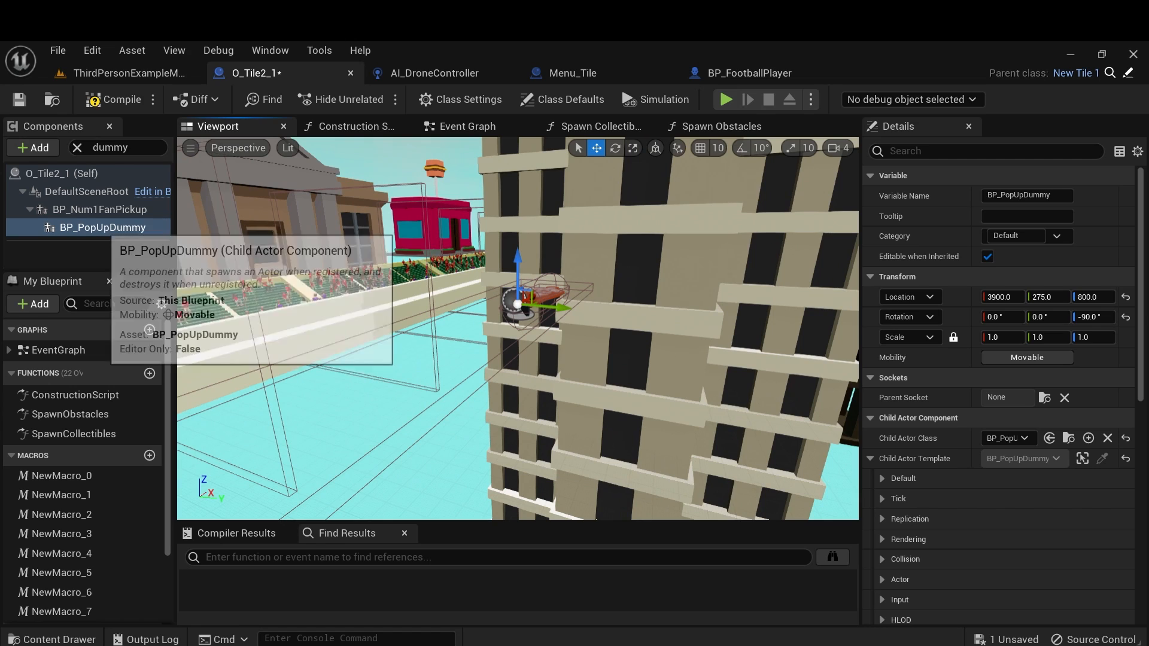
Detach BP_PopUpDummy from BP_Num1FanPickup by reparenting it to DefaultSceneRoot.
left_click_drag(125, 228, 78, 212)
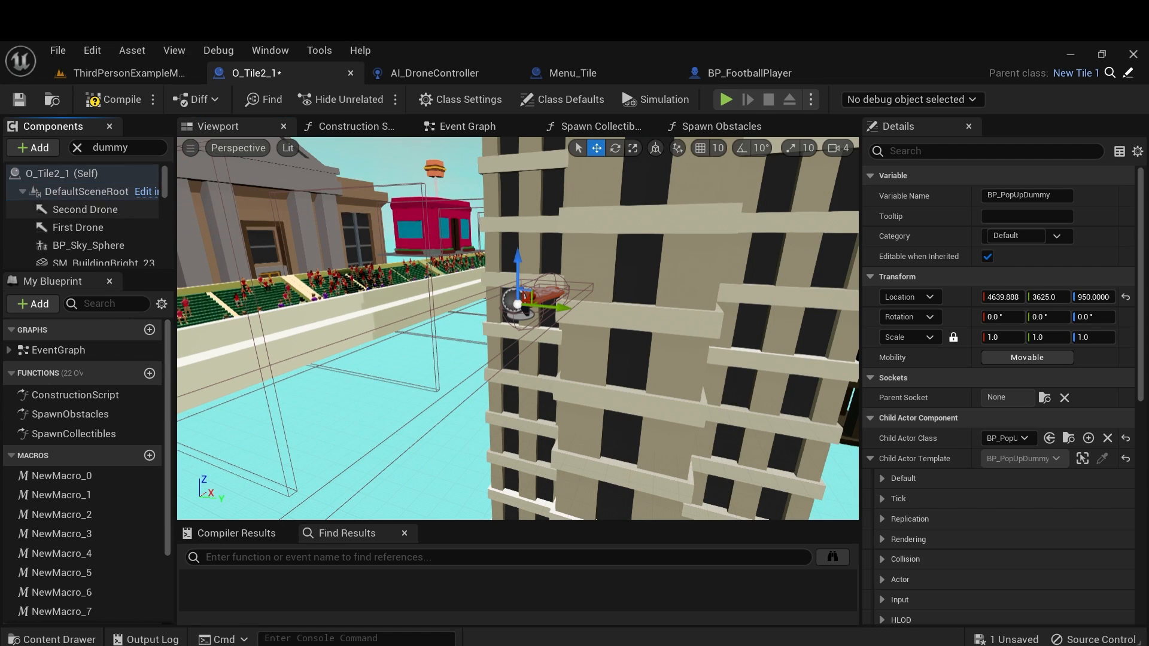
key("w")
right_click_drag(419, 330, 353, 329)
key("s")
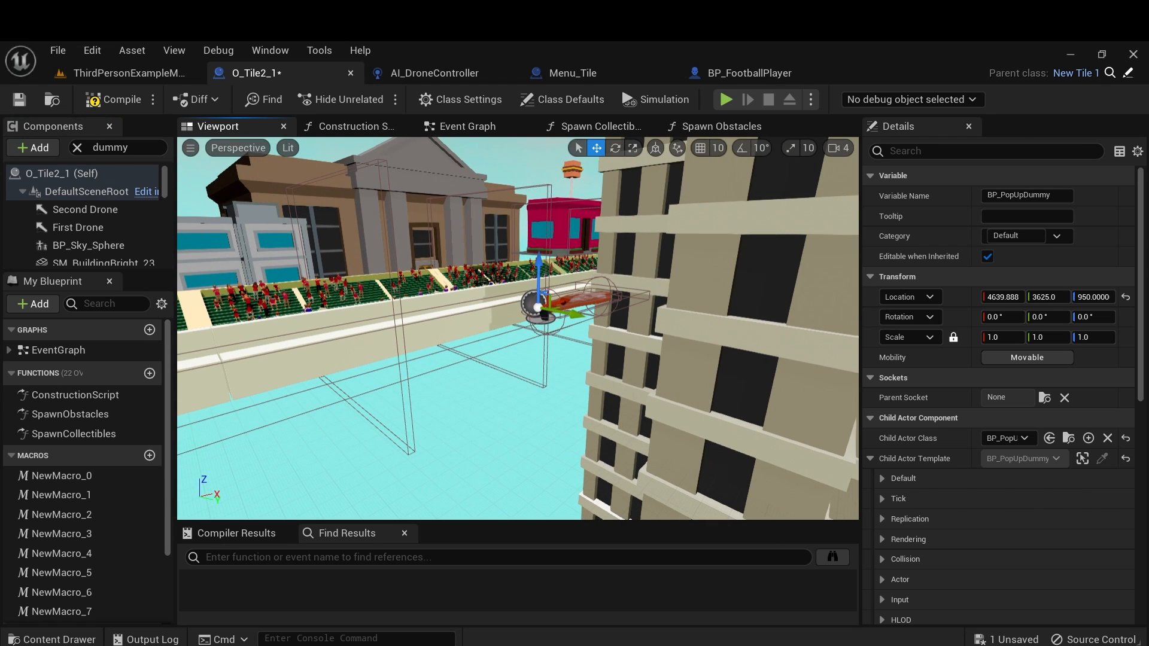
Set the reparented BP_PopUpDummy's Y location to 275 and frame it in the viewport.
left_click(1002, 297)
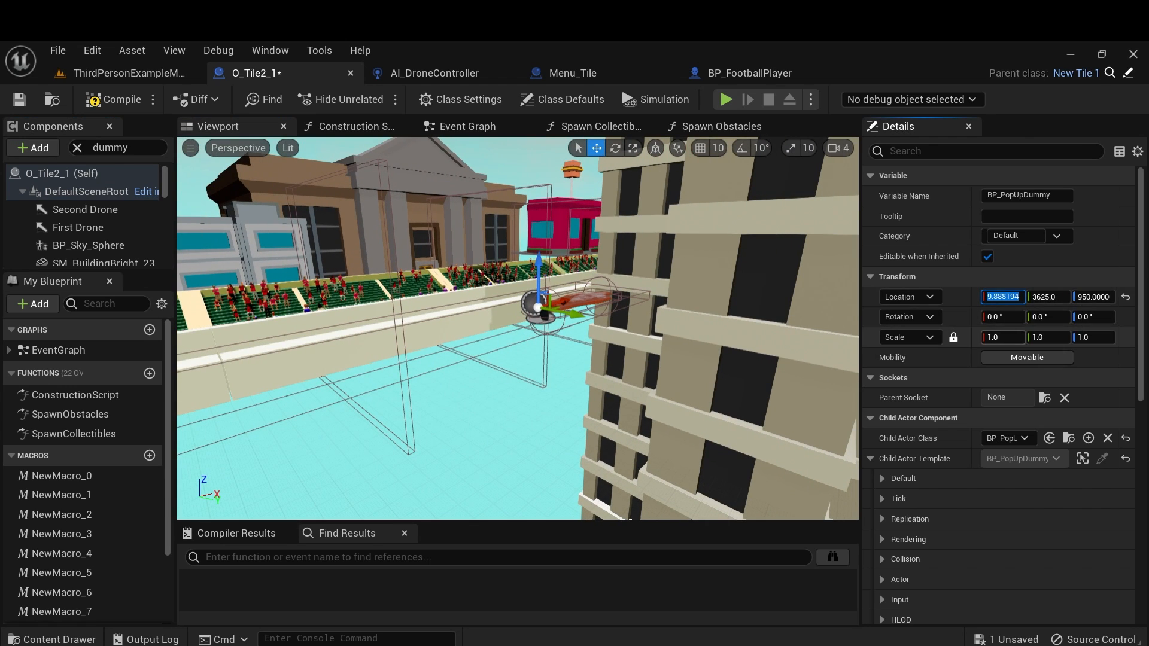
left_click(1051, 297)
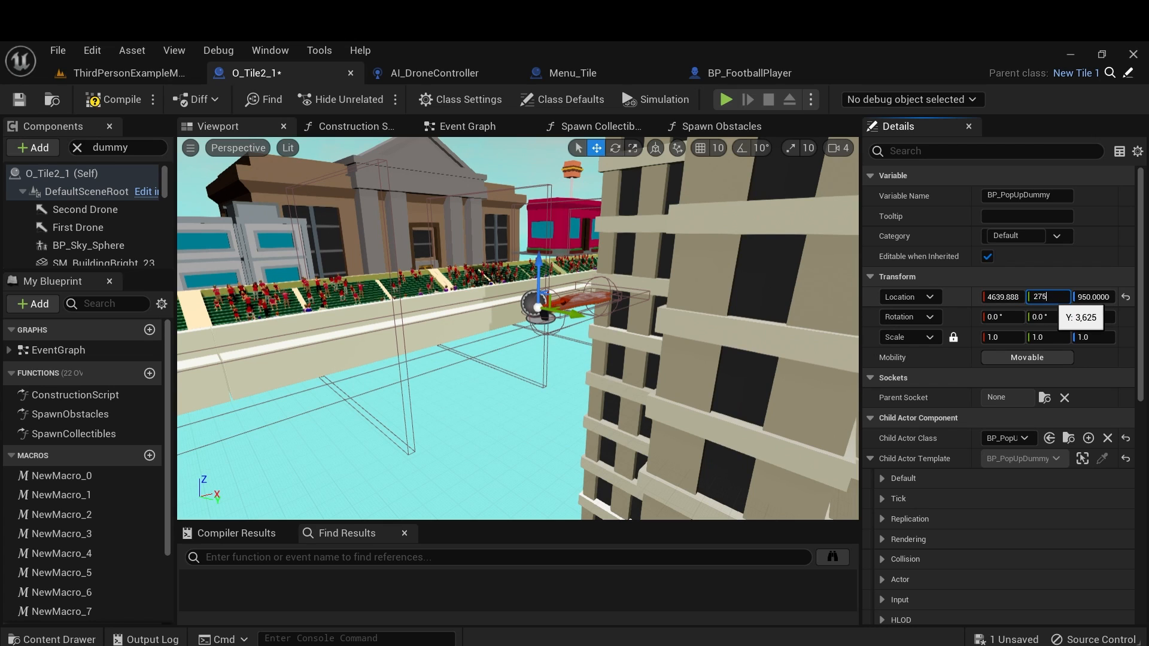
type("275")
key("Return")
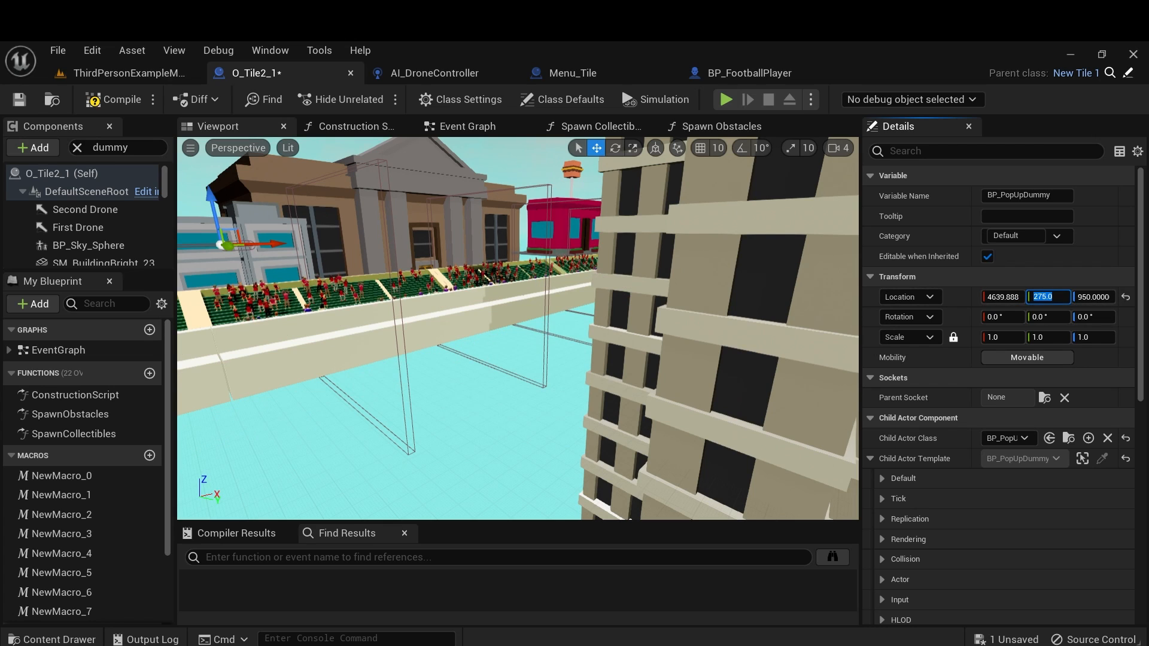
key("f")
scroll(518, 328, "down", 5)
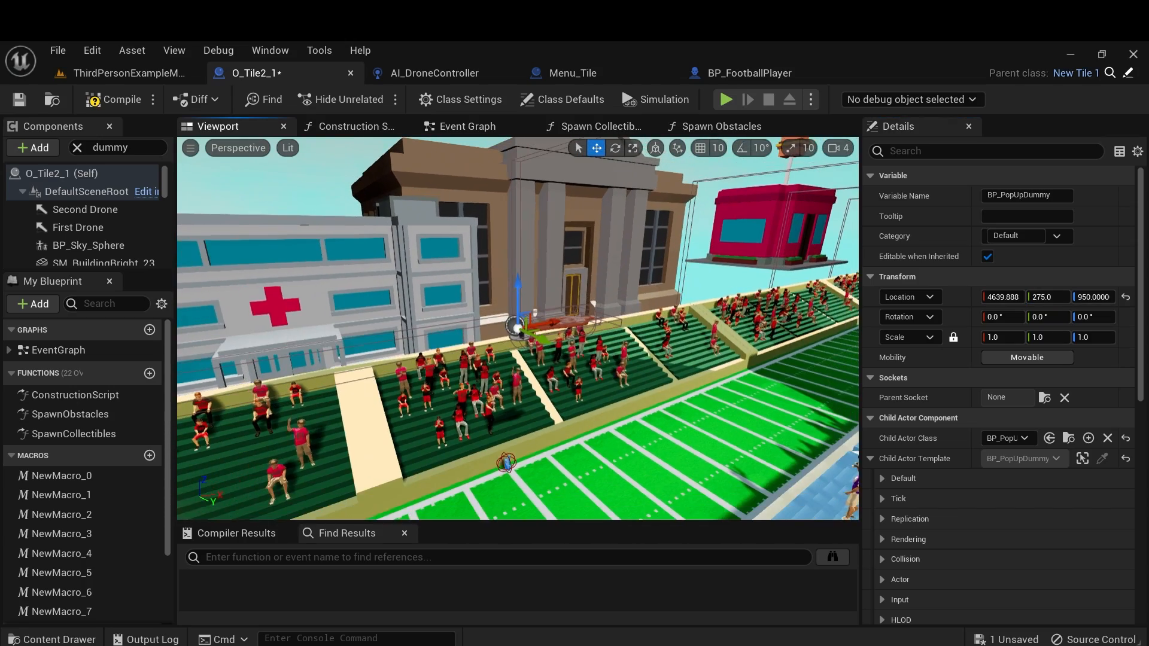
Set BP_PopUpDummy's X location to 3900 and check its alignment above the red container.
right_click_drag(518, 328, 419, 323)
right_click_drag(599, 323, 664, 323)
left_click(1003, 298)
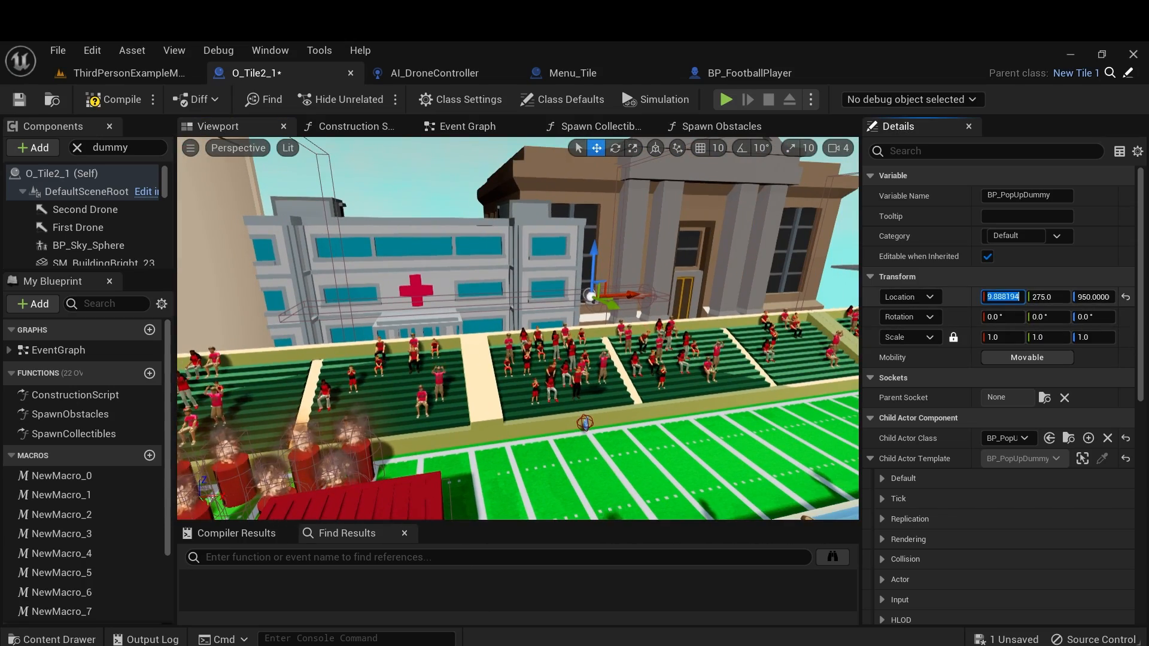
type("3900")
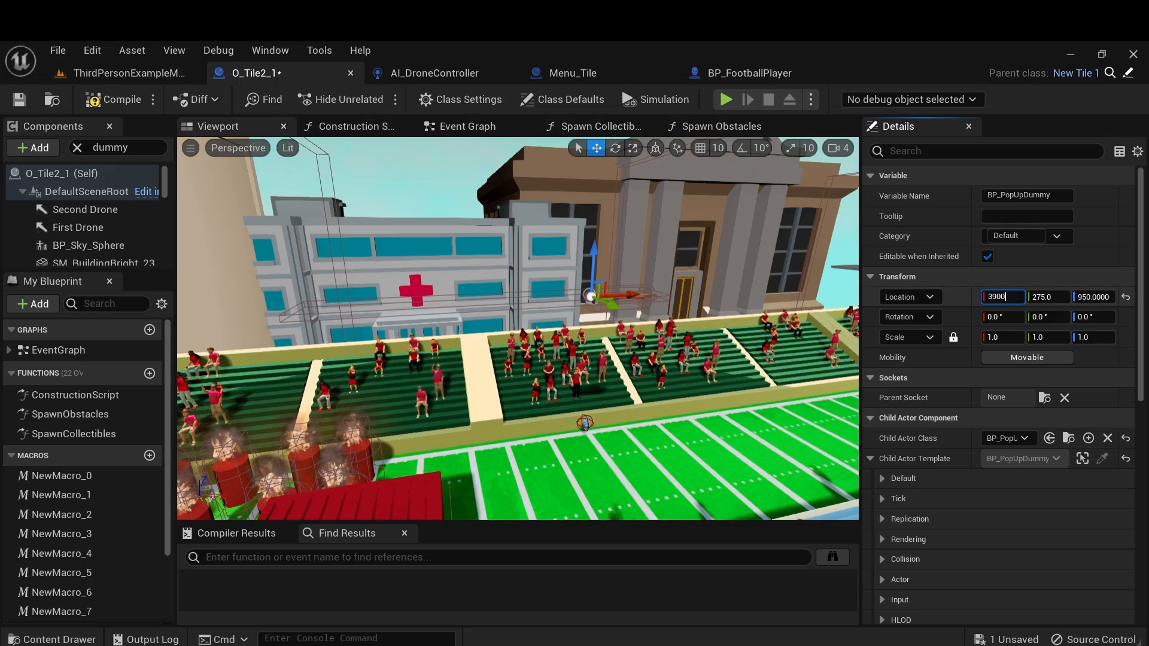
key("Return")
right_click_drag(517, 328, 694, 311)
key("w")
key("s")
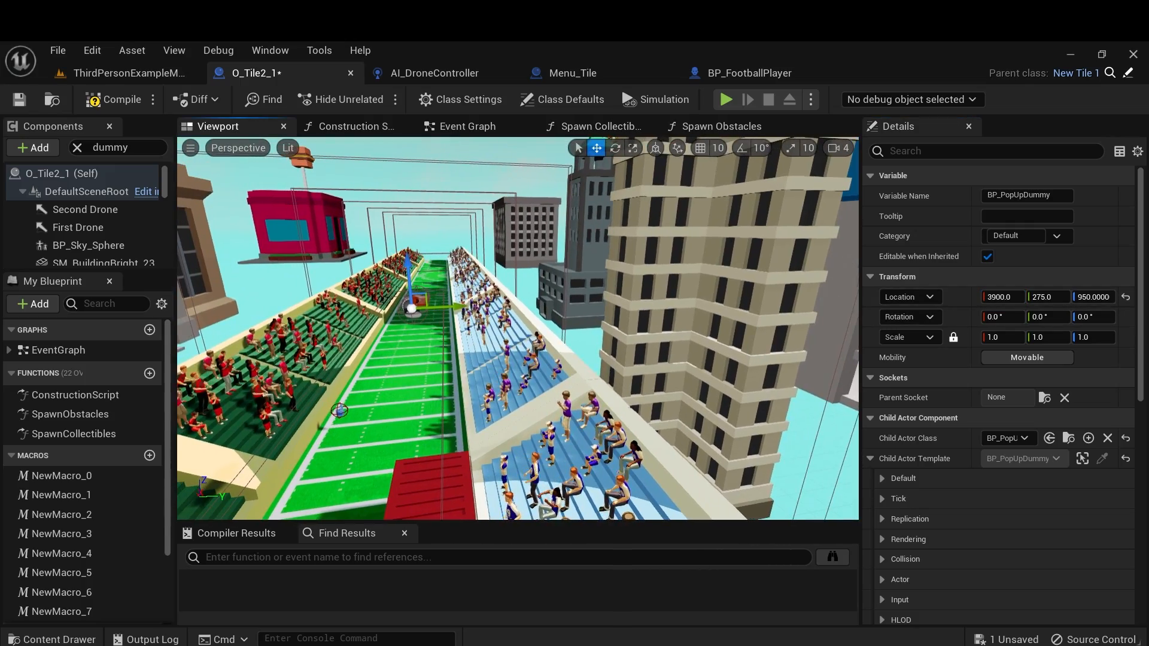
Set BP_PopUpDummy's Z location to 300 and inspect its height relative to the red container.
left_click(1097, 298)
type("300")
key("Return")
mouse_move(539, 326)
right_mouse_down()
mouse_move(468, 337)
mouse_move(485, 347)
mouse_move(488, 395)
mouse_move(466, 413)
mouse_move(480, 338)
mouse_move(383, 345)
mouse_move(467, 344)
right_mouse_up()
key("s")
key("w")
key("q")
key("q")
key("e")
key("q")
key("s")
key("w")
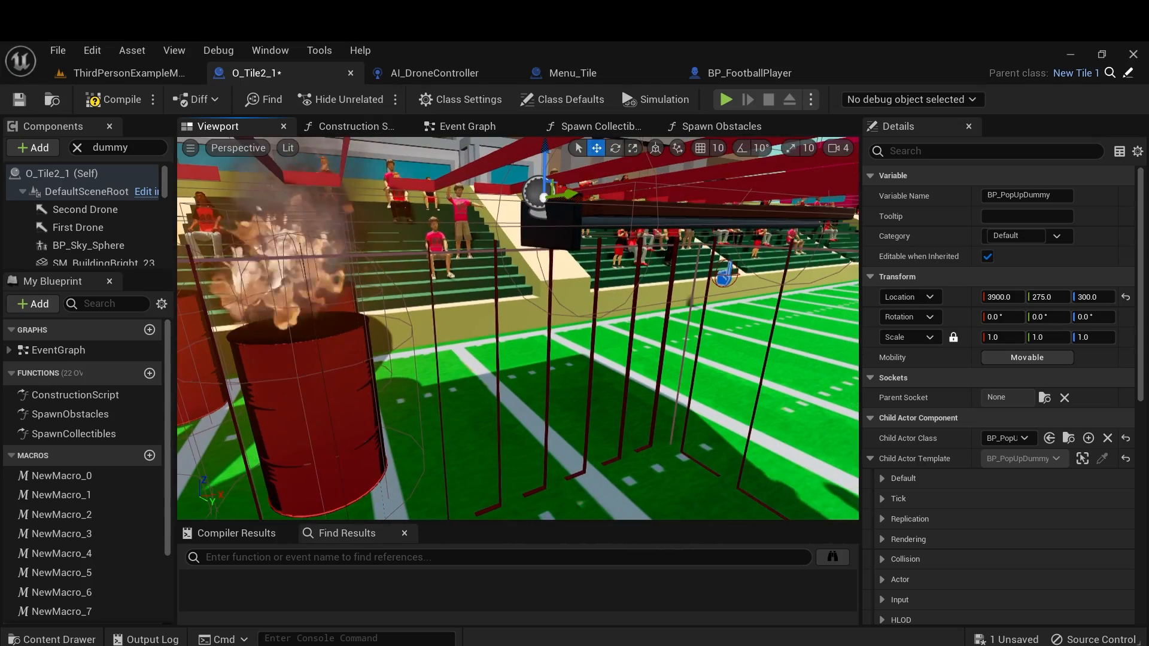
Raise BP_PopUpDummy to a Z location of about 315.58 so it sits on the red container's top surface.
left_click_drag(545, 152, 545, 140)
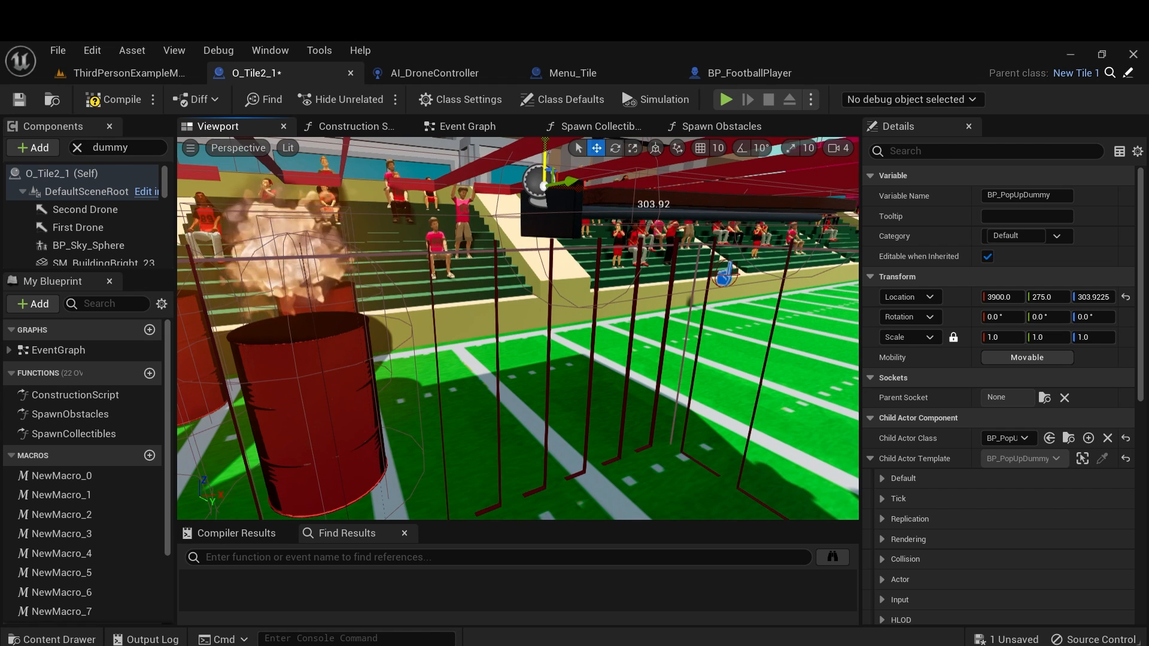
key("f")
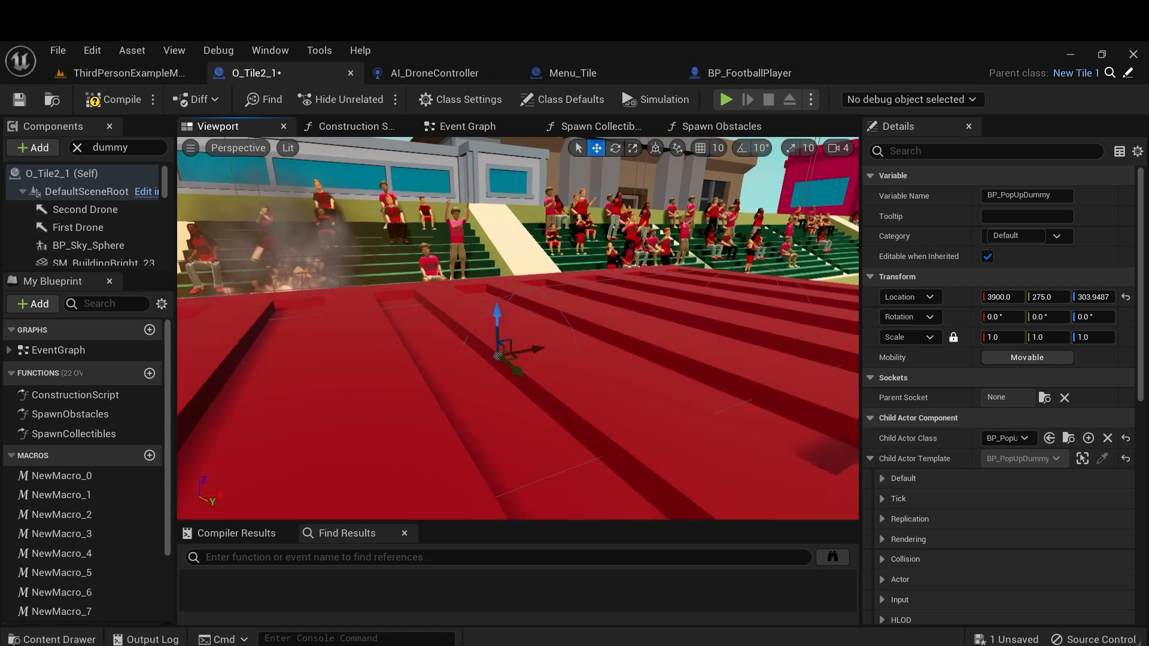
left_click_drag(504, 305, 507, 279)
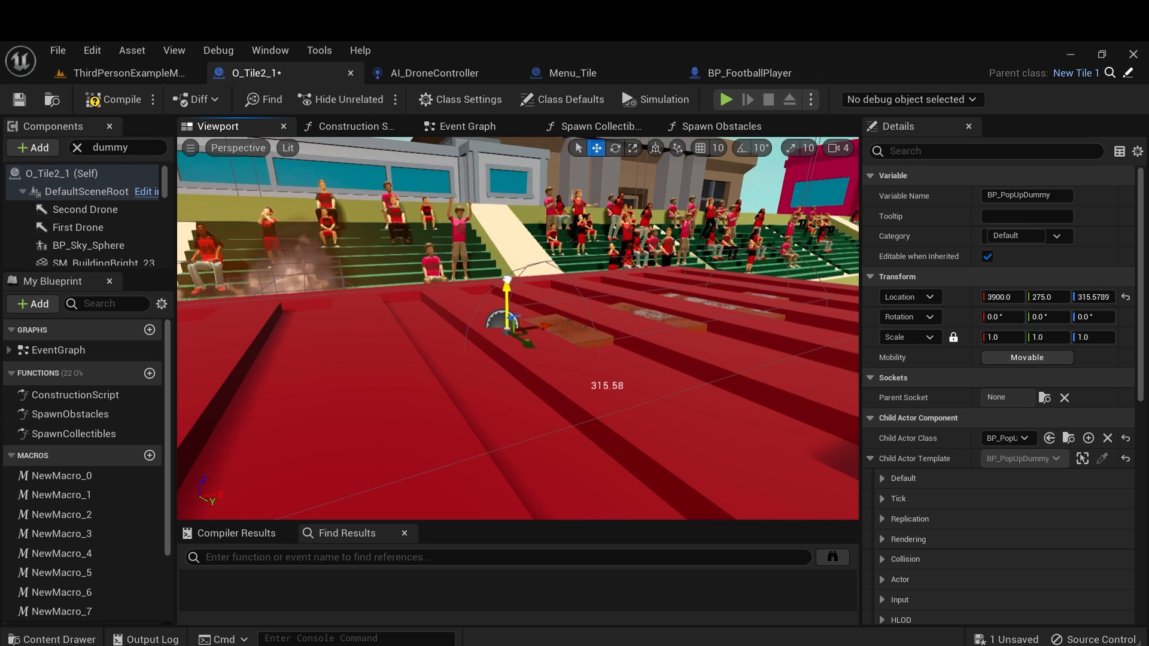
right_click_drag(509, 299, 640, 308)
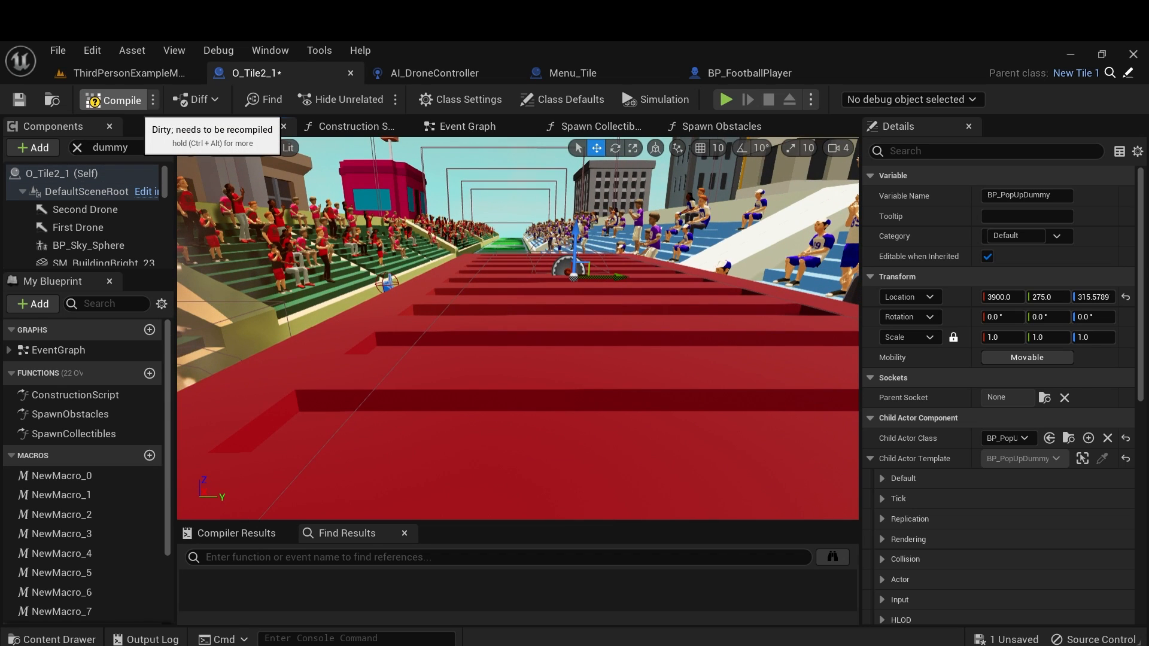
Play-test ThirdPersonExampleMap with the repositioned pop-up dummy, then stop the session.
left_click(129, 73)
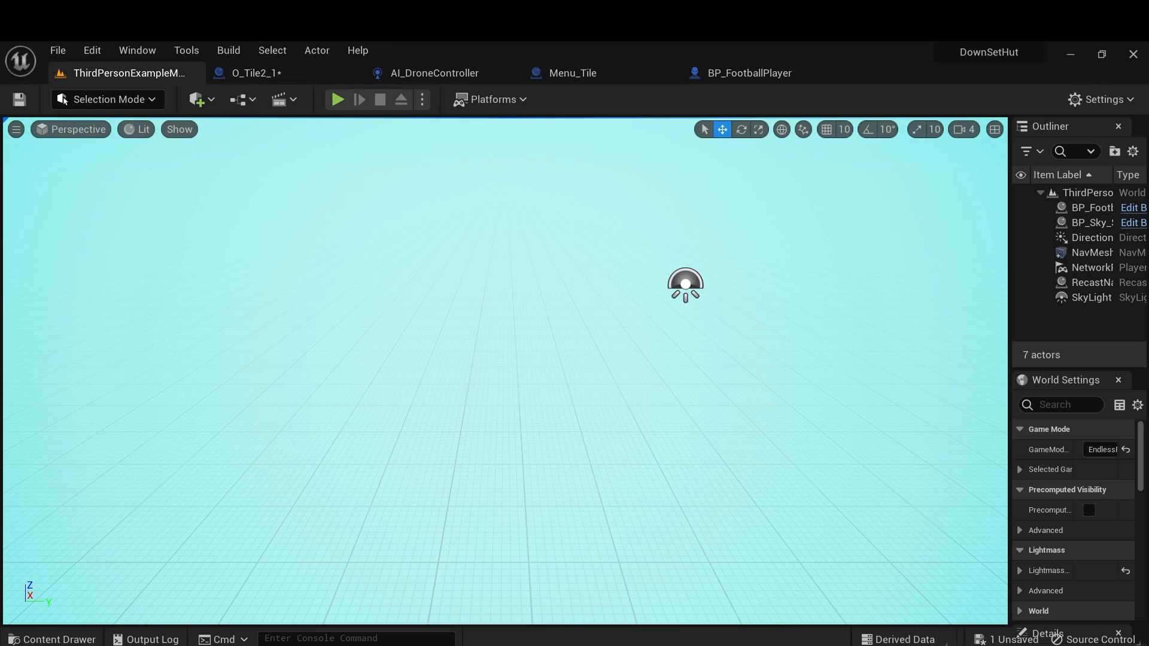
left_click(337, 99)
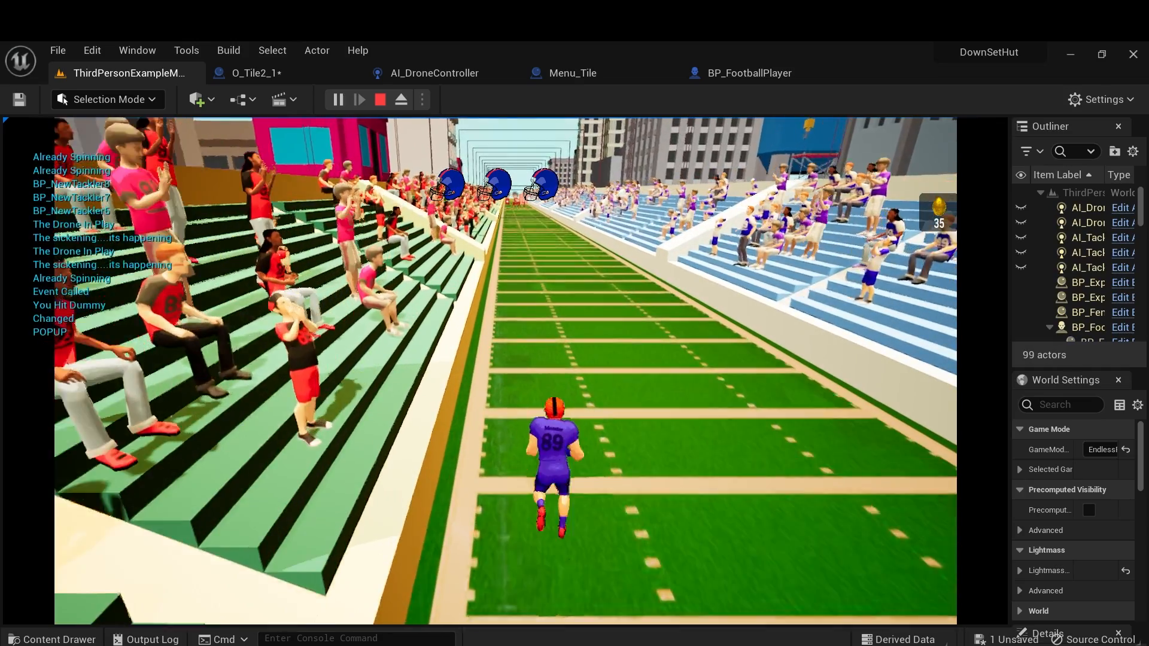
key("Escape")
In O_Tile2_1, move BP_Num1FanPickup along the sideline to an X location of about 5110.
left_click(275, 73)
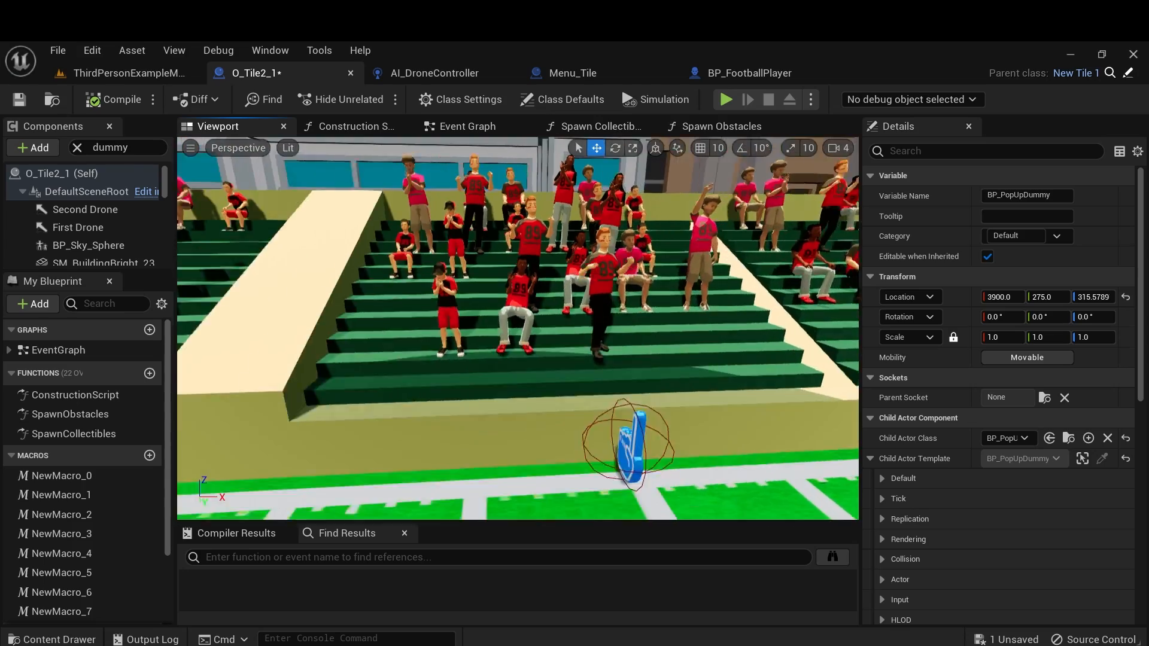
left_click(451, 361)
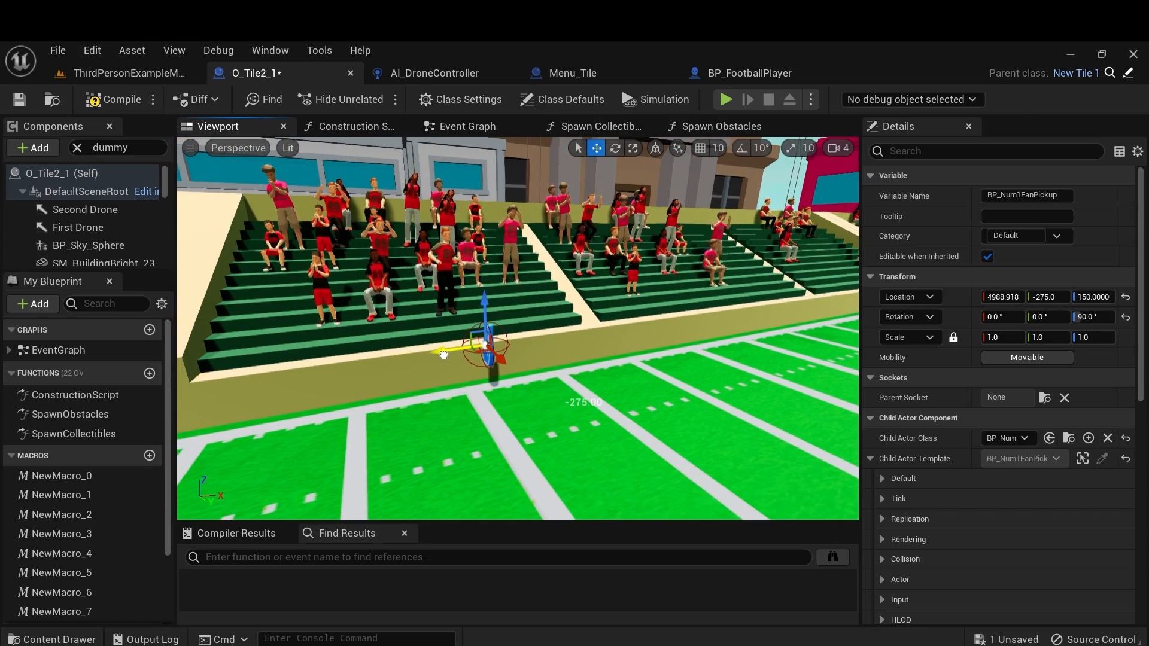
left_click_drag(494, 355, 506, 354)
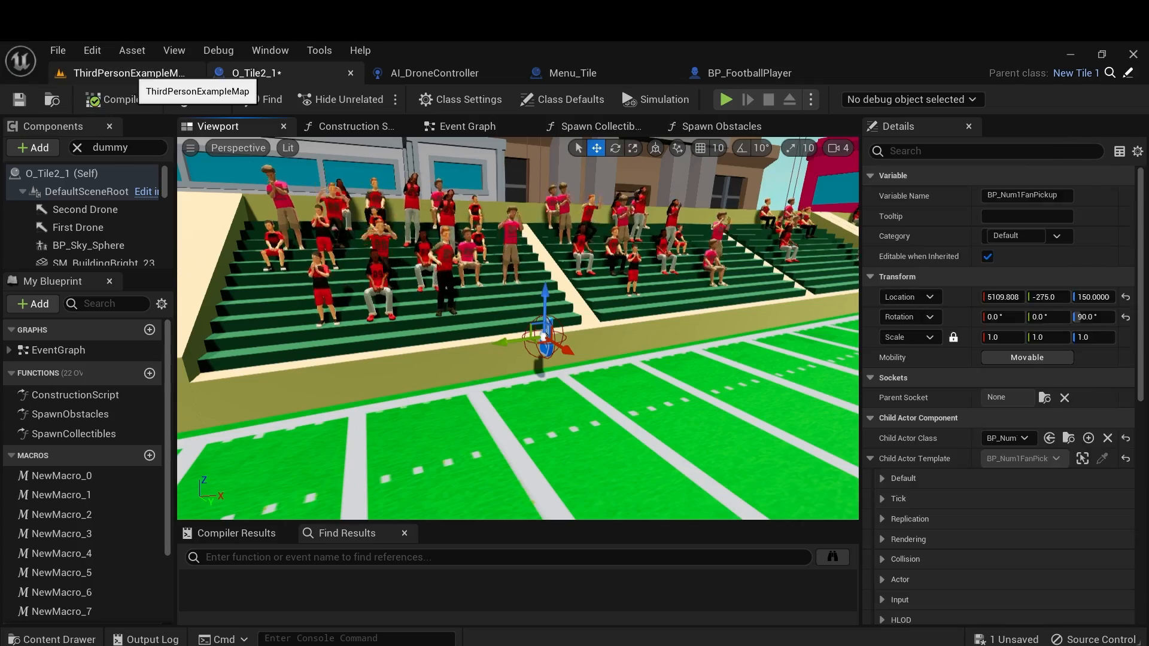
Play-test ThirdPersonExampleMap again, steering past tacklers and barrels to the container ramp and the moved fan pickup, then stop the session.
left_click(129, 73)
left_click(338, 100)
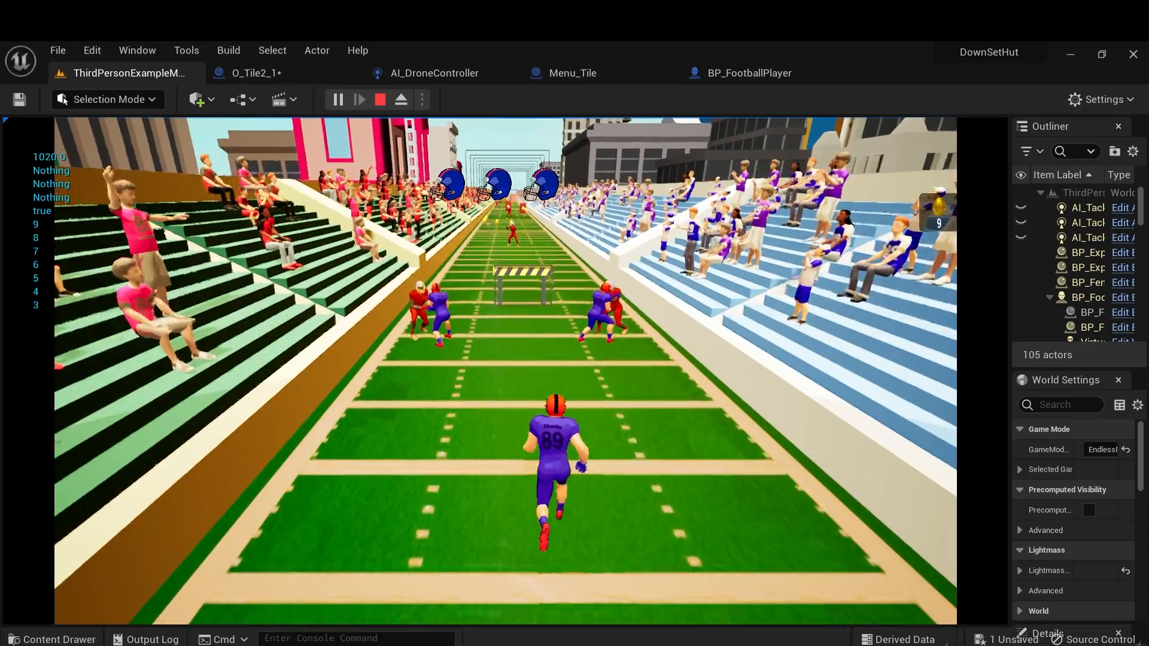
key("space")
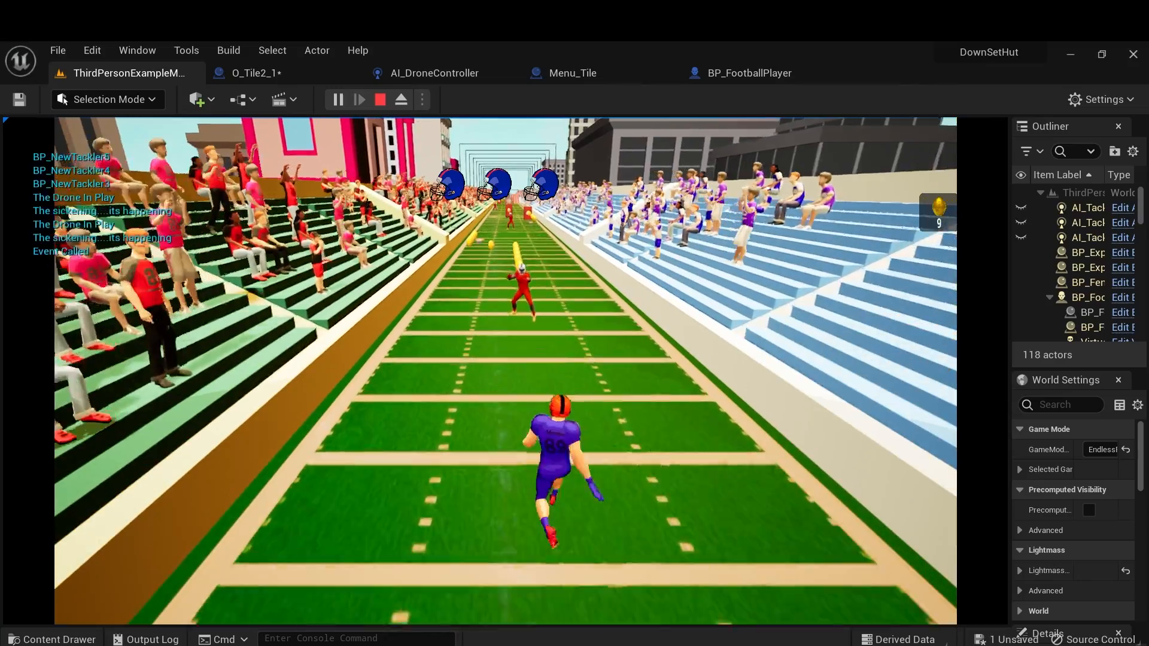
key("a")
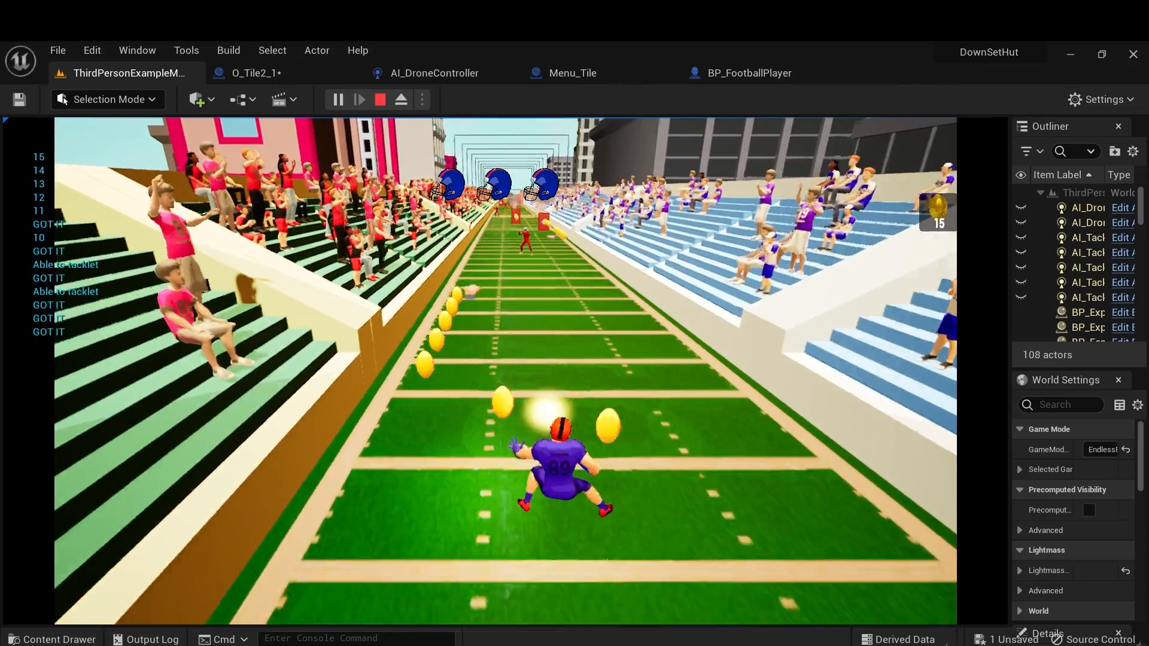
key("d")
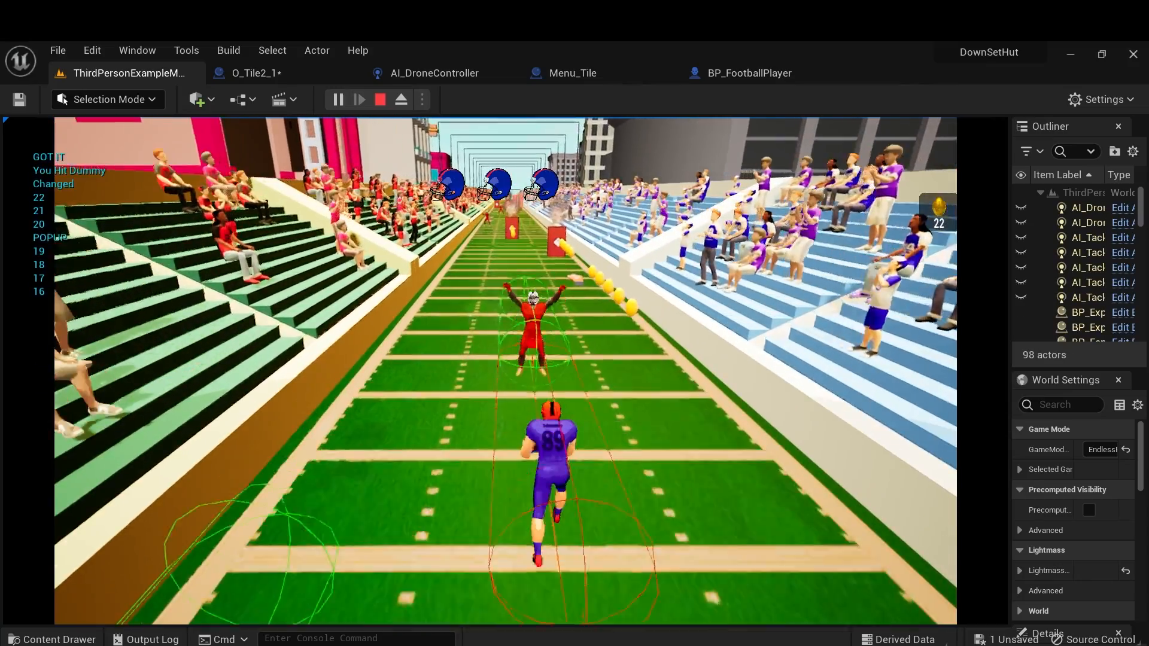
key("d")
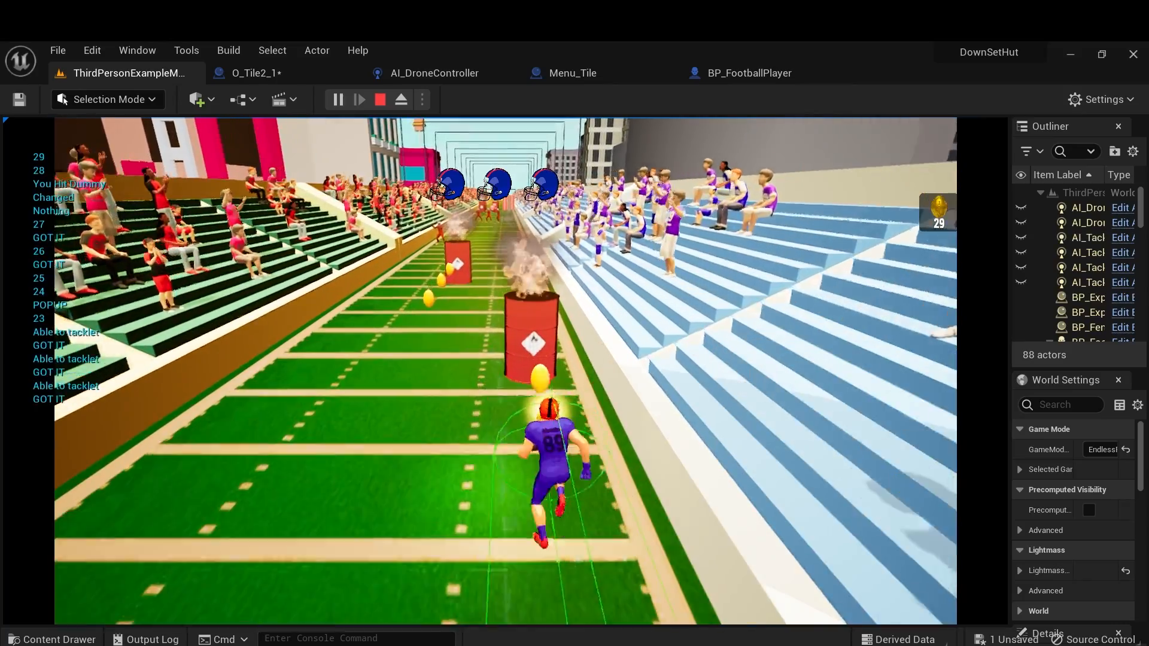
key("a")
key("a")
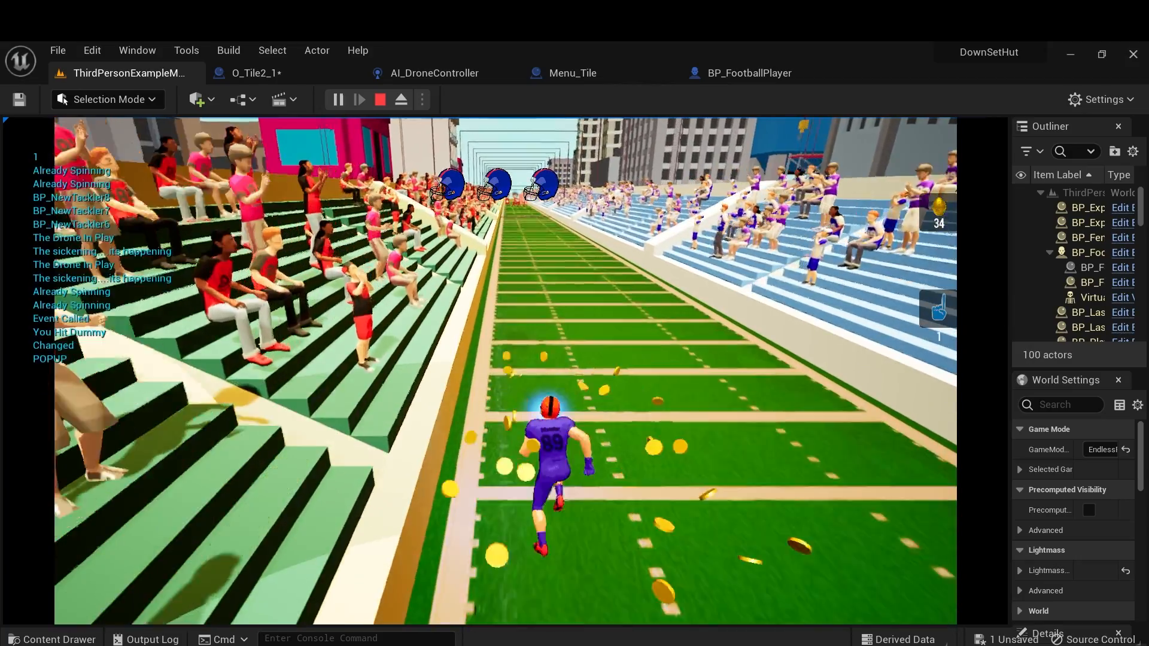
key("Escape")
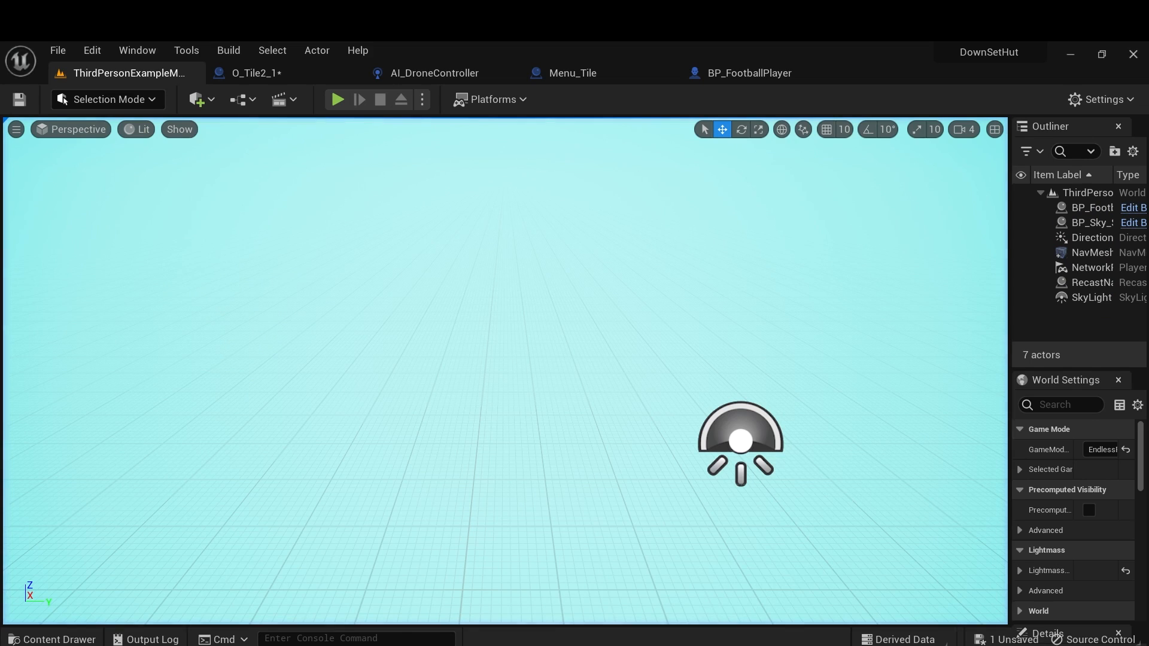